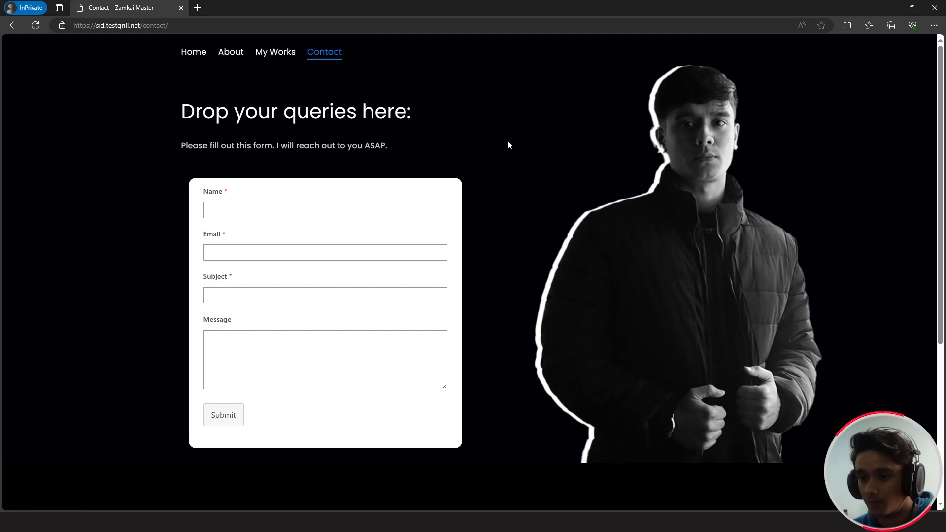
- Scroll the live Contact page down to the Social Media footer and back up
scroll(509, 144, down, 5)
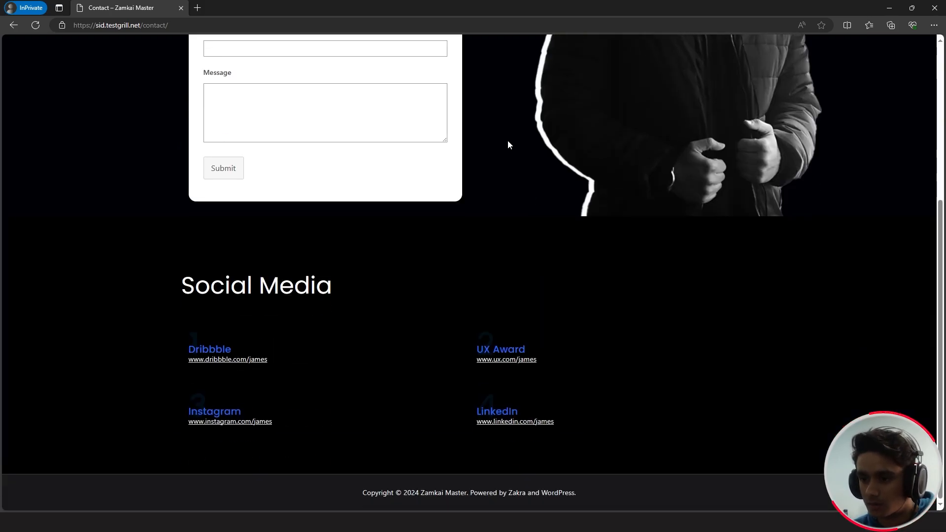
scroll(509, 145, up, 5)
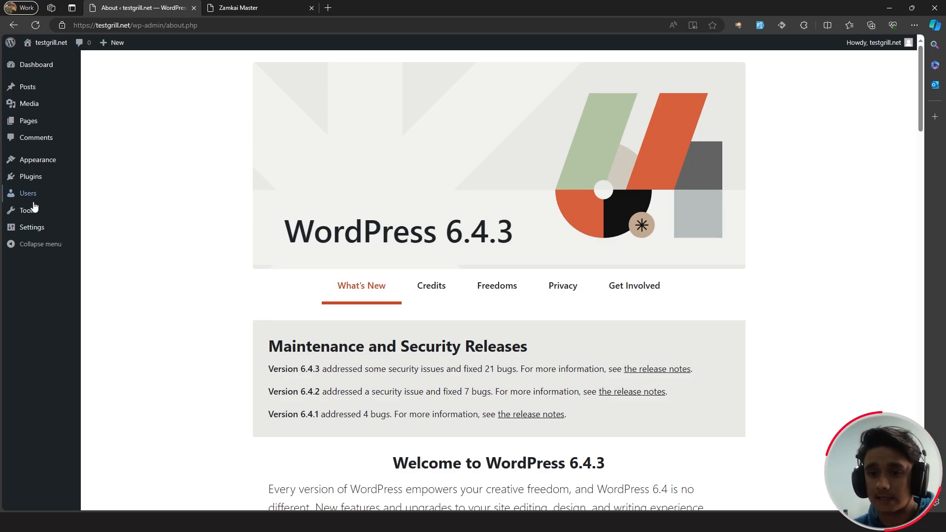
- Find the Zakra theme in the theme directory, then install and activate it
click(49, 167)
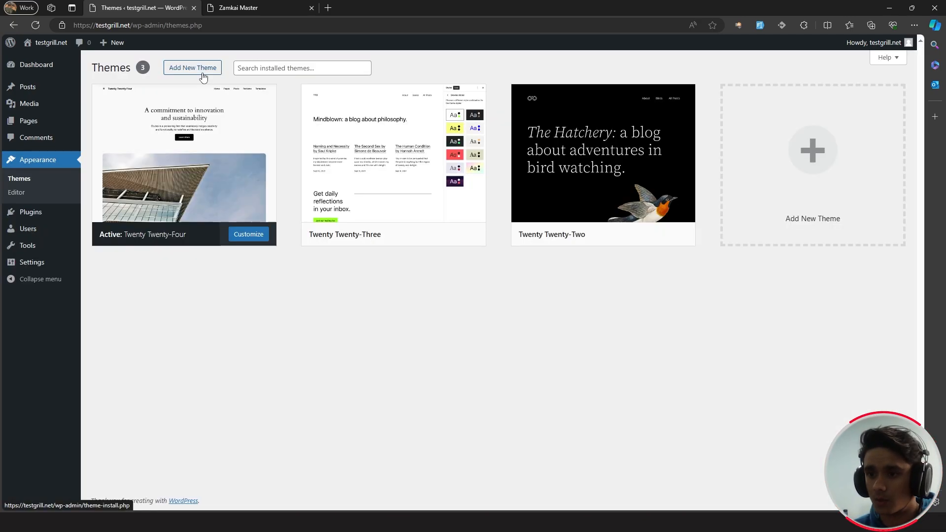
click(202, 74)
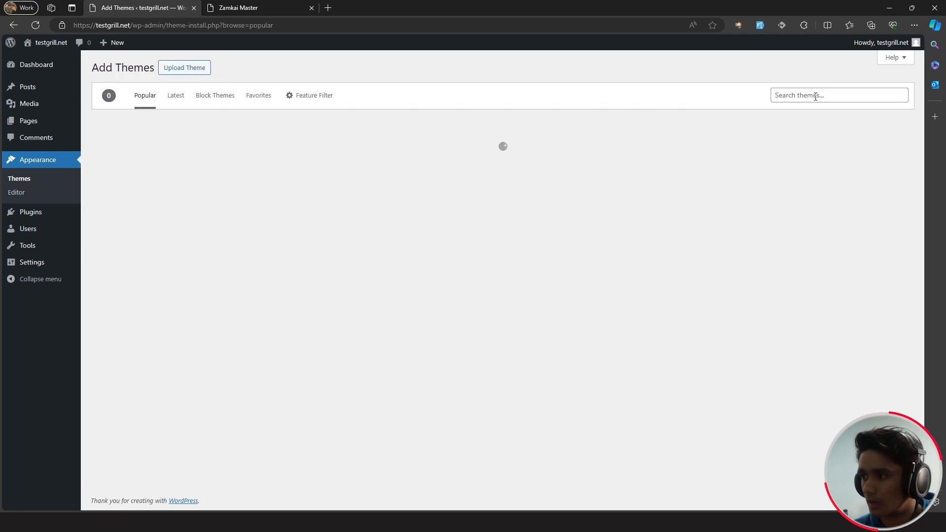
click(817, 95)
text(Zakra)
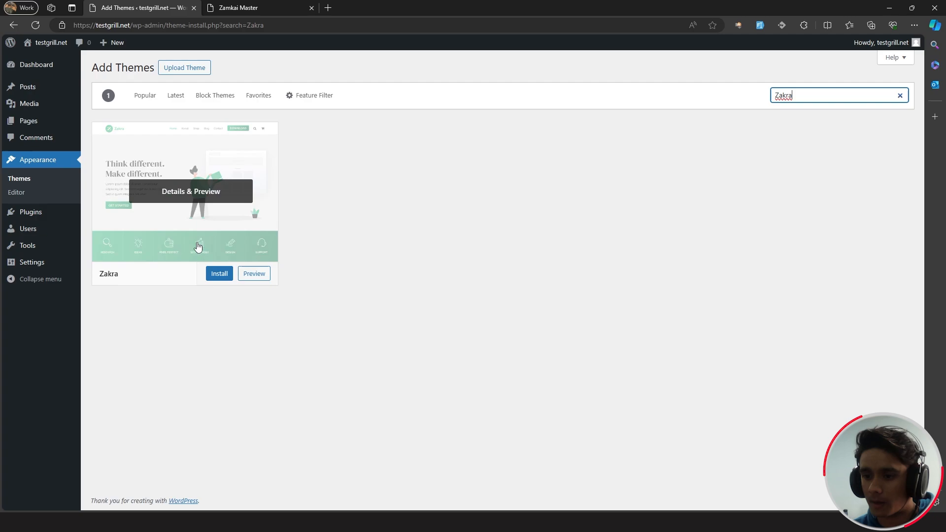
click(216, 273)
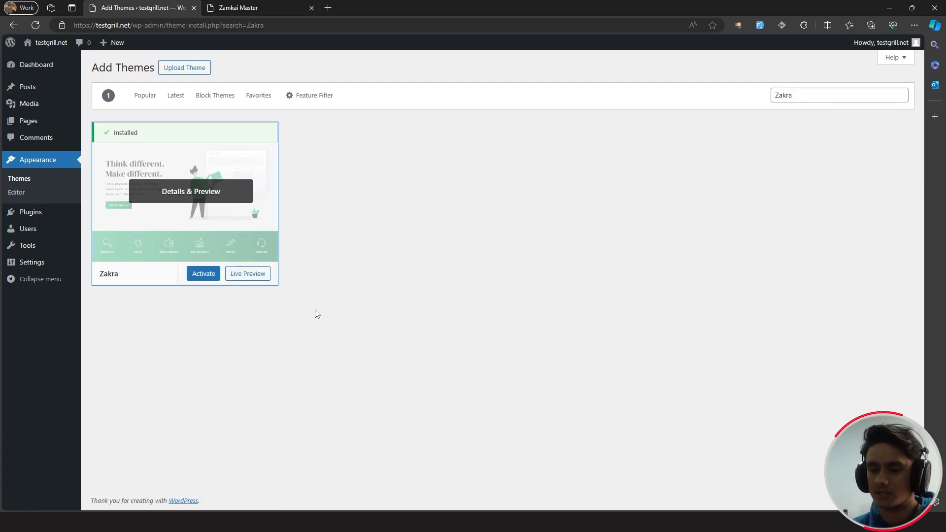
click(205, 274)
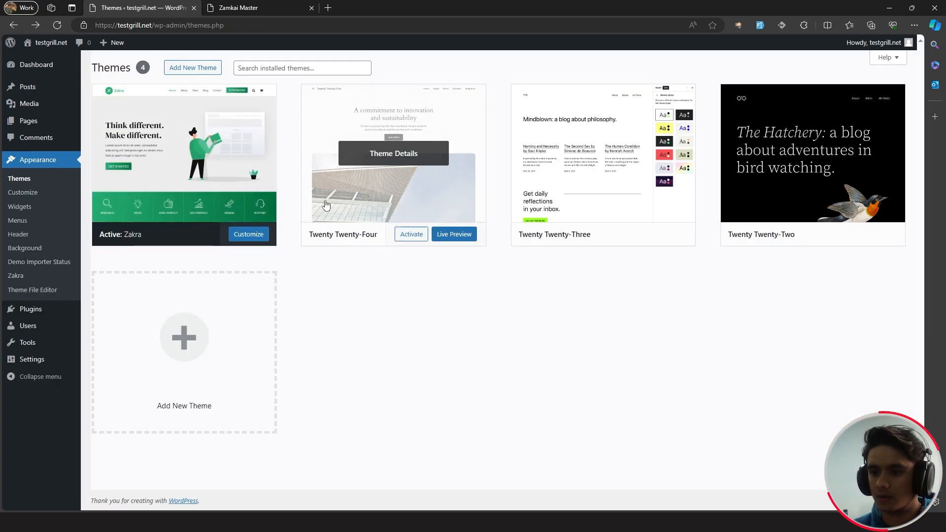
- Open the live site in a new tab, then go to Plugins > Add New Plugin
middle_click(27, 43)
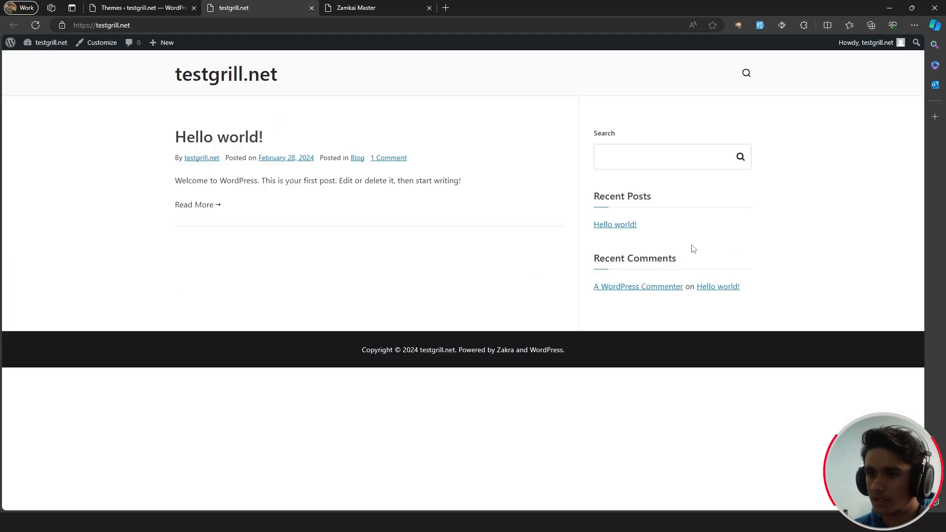
click(143, 7)
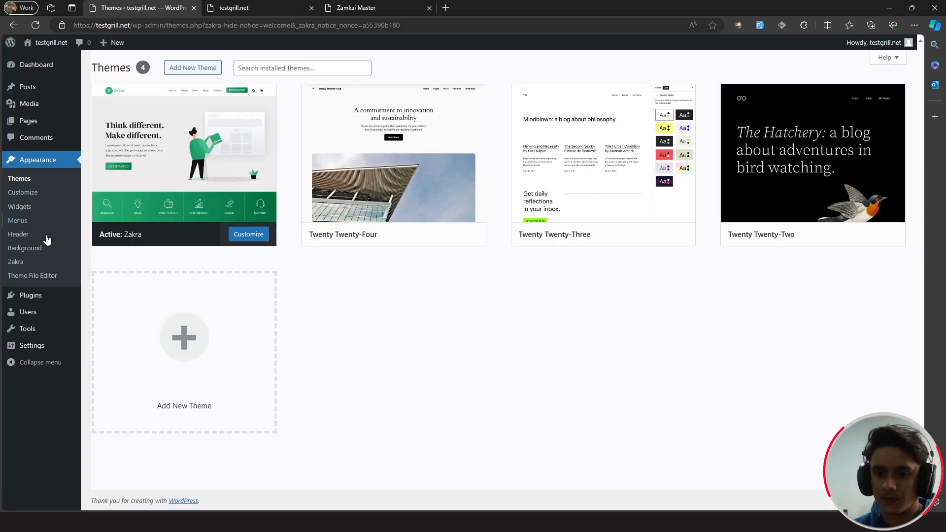
click(35, 295)
click(160, 69)
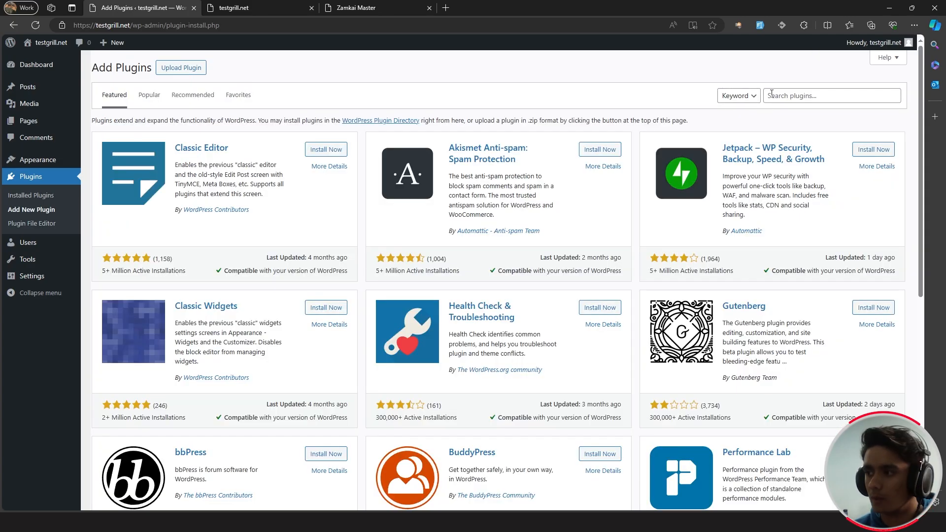
- Install and activate the BlockArt Blocks plugin
click(771, 95)
text(Blockart)
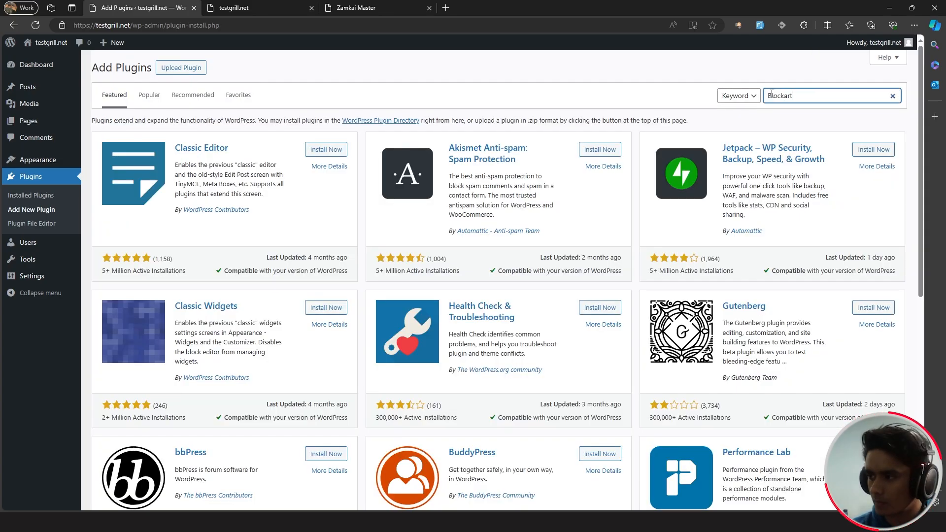
click(325, 151)
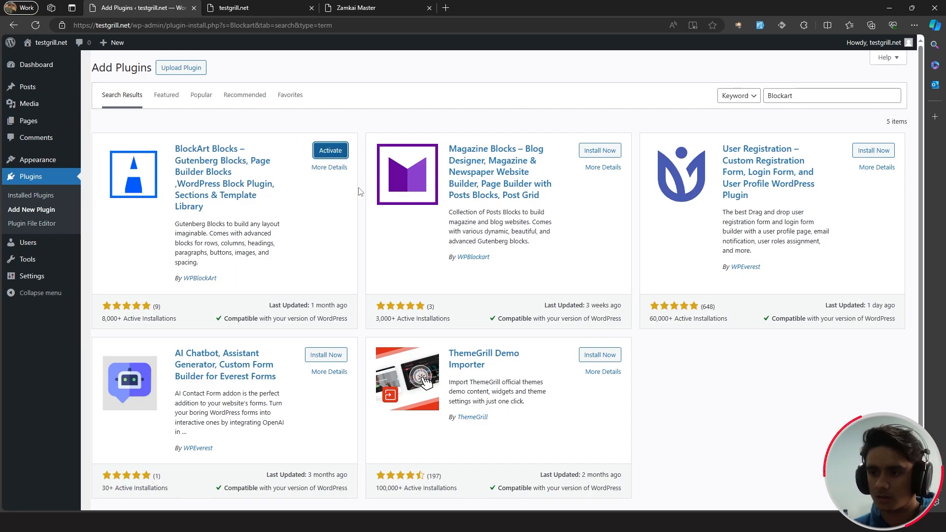
click(341, 154)
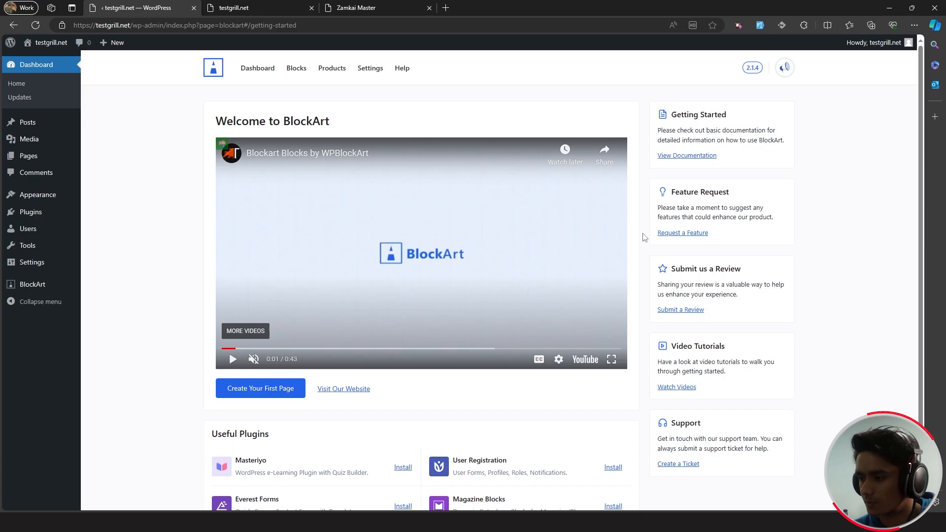
- Install the Everest Forms plugin, then go to the Pages list
click(40, 216)
click(160, 68)
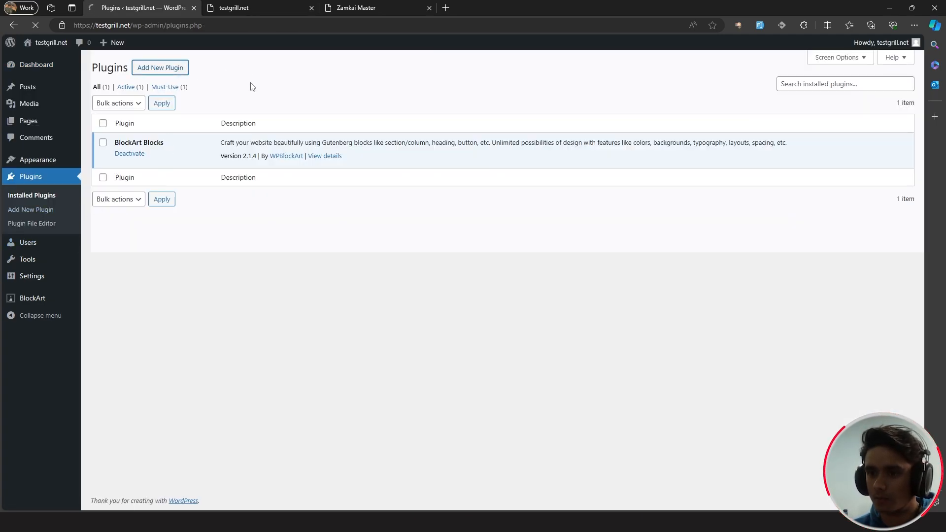
click(796, 96)
text(Everes)
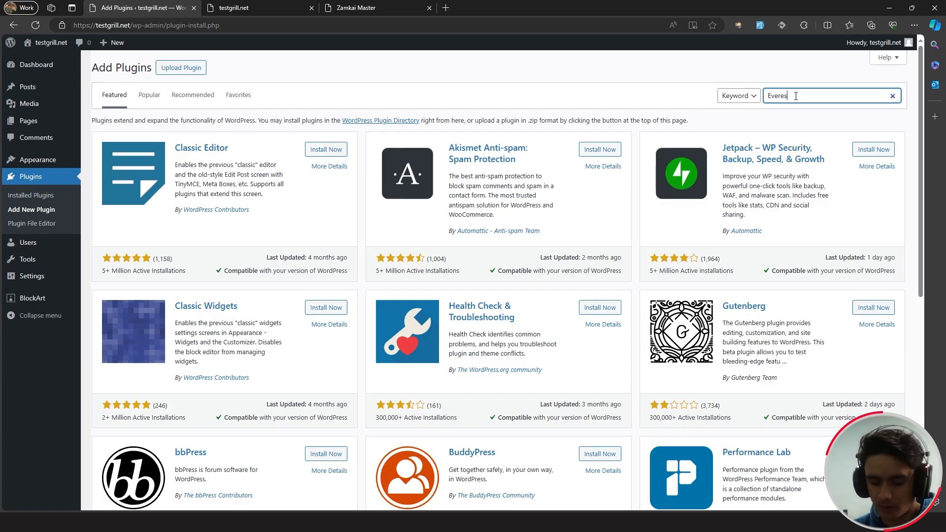
text(t forms)
click(323, 152)
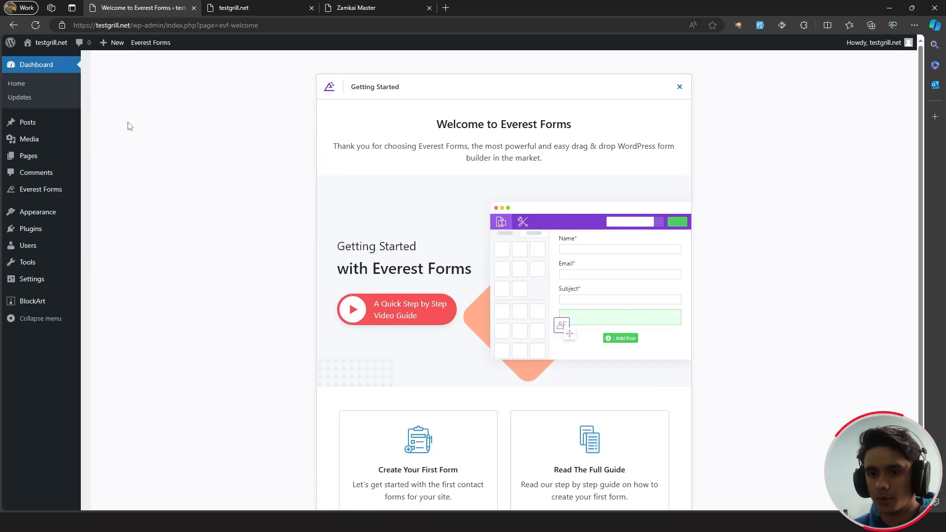
click(65, 154)
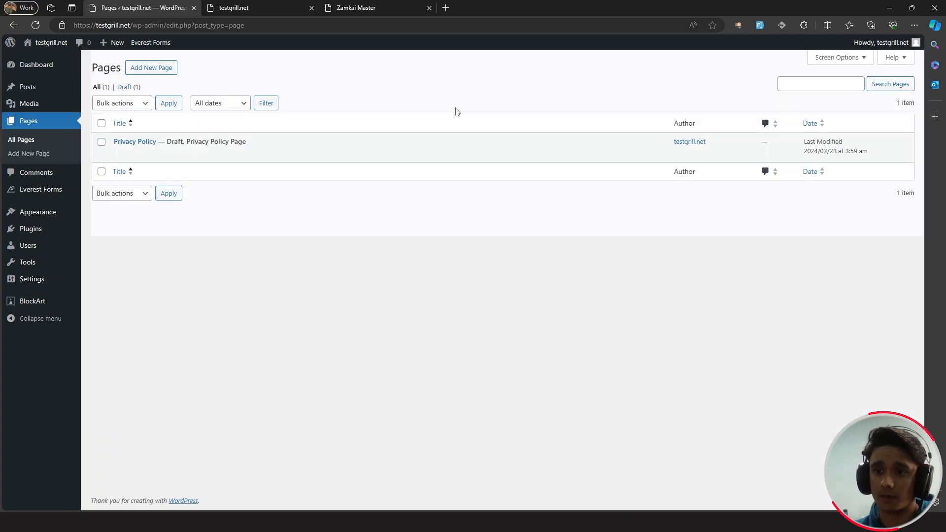
- Add a page titled 'Home' and import the Freelancer starter pack's Home template from BlockArt Library
click(158, 69)
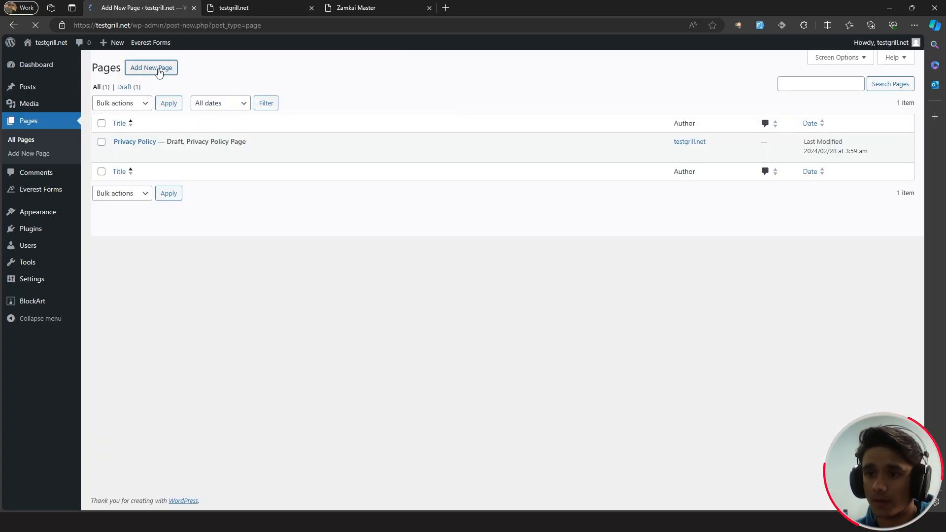
text(Home)
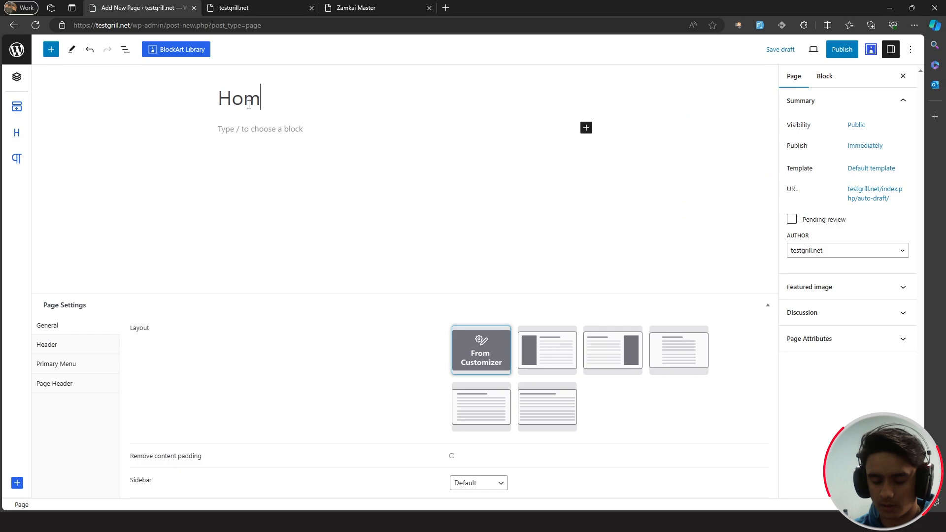
click(168, 51)
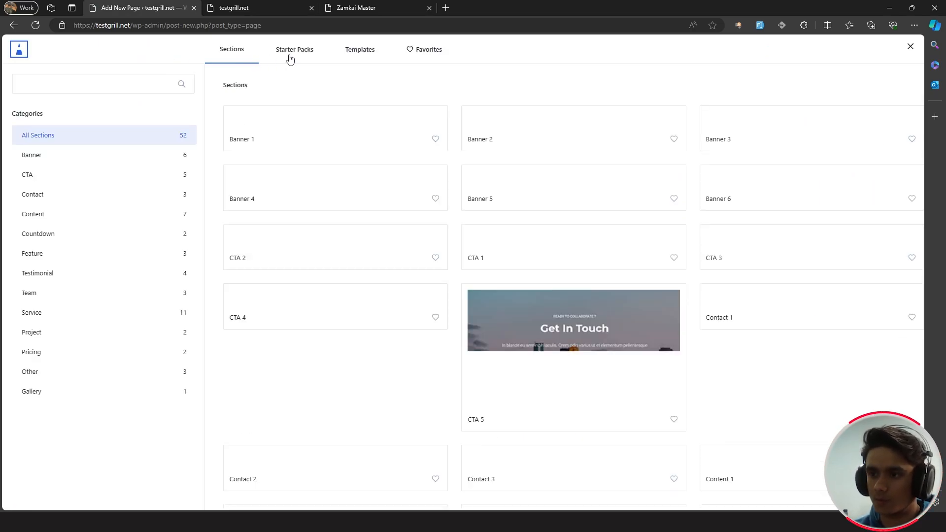
click(291, 57)
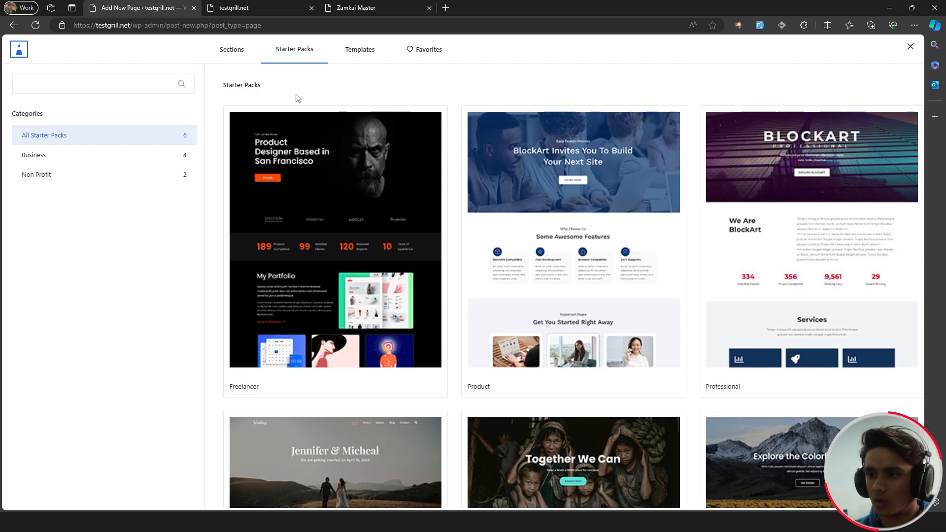
click(305, 148)
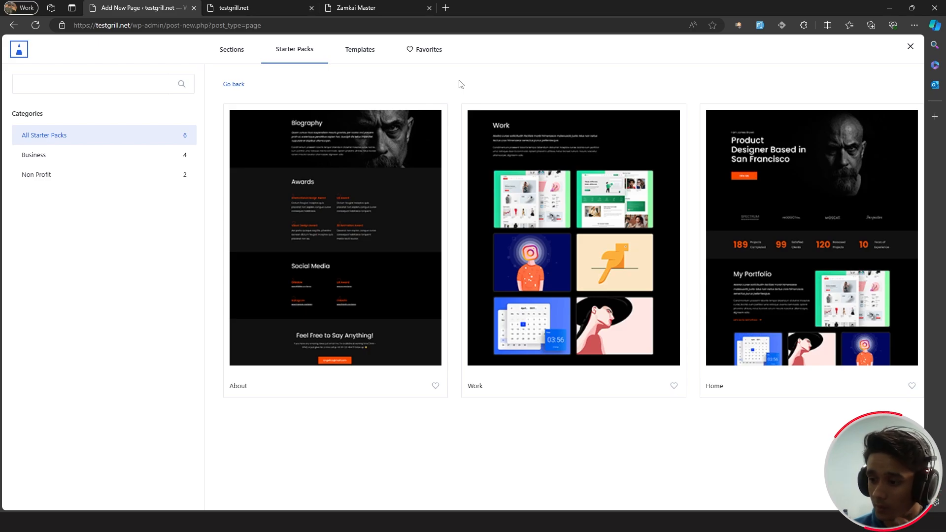
drag(803, 192, 808, 239)
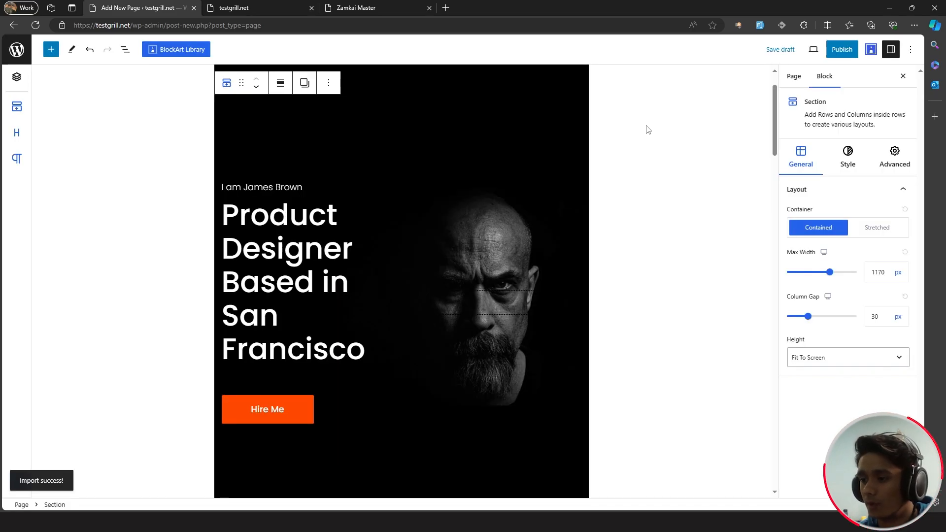
- Make all seven sections of the Home page full width using the block outline
scroll(648, 132, down, 15)
scroll(649, 133, up, 14)
scroll(649, 133, up, 3)
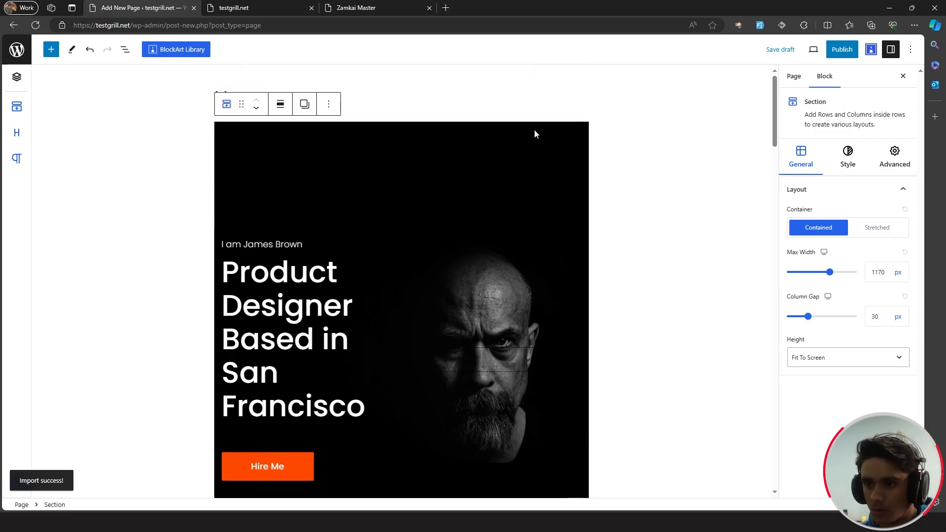
click(123, 53)
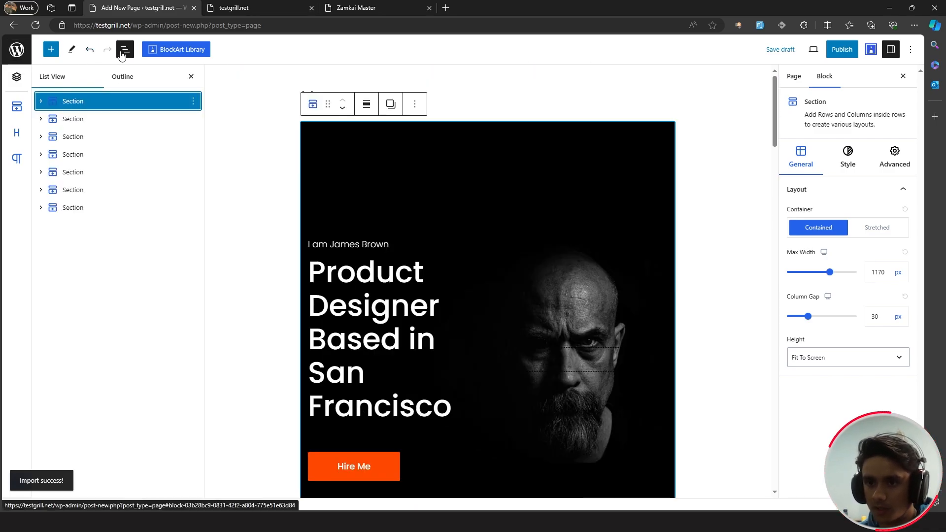
shift+click(94, 207)
click(397, 104)
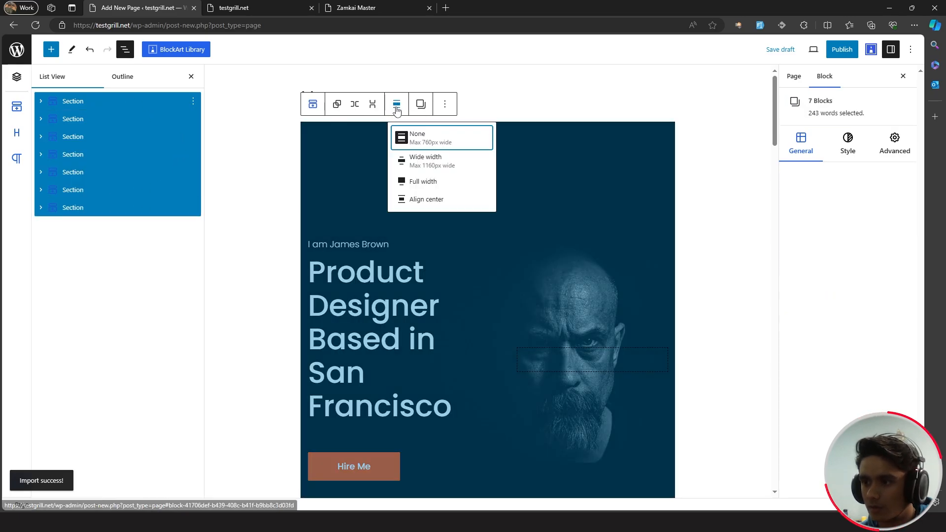
click(449, 188)
click(368, 106)
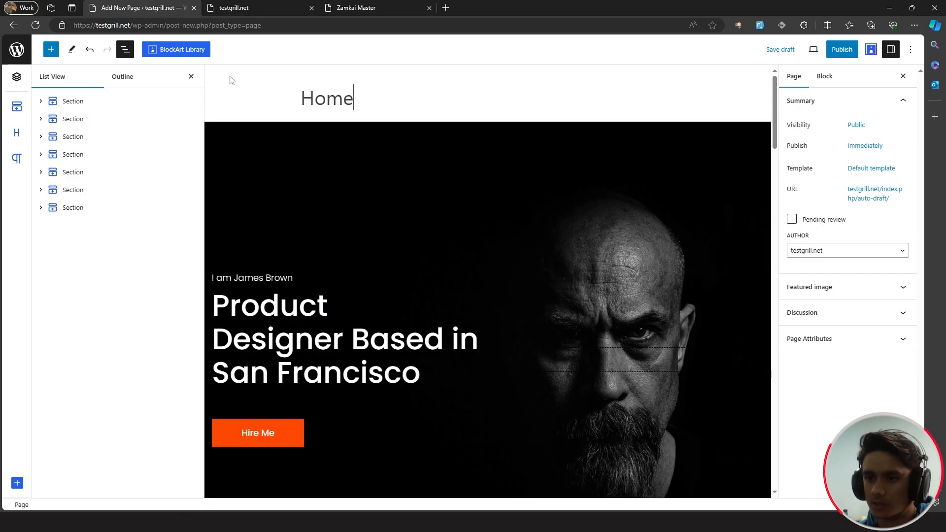
click(191, 80)
- Publish the Home page and open it live
scroll(448, 140, down, 20)
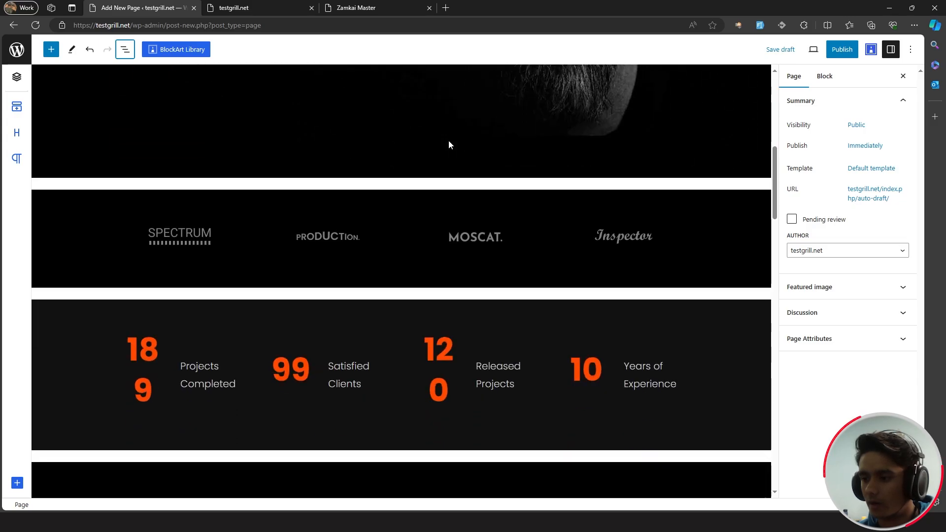
scroll(448, 140, down, 8)
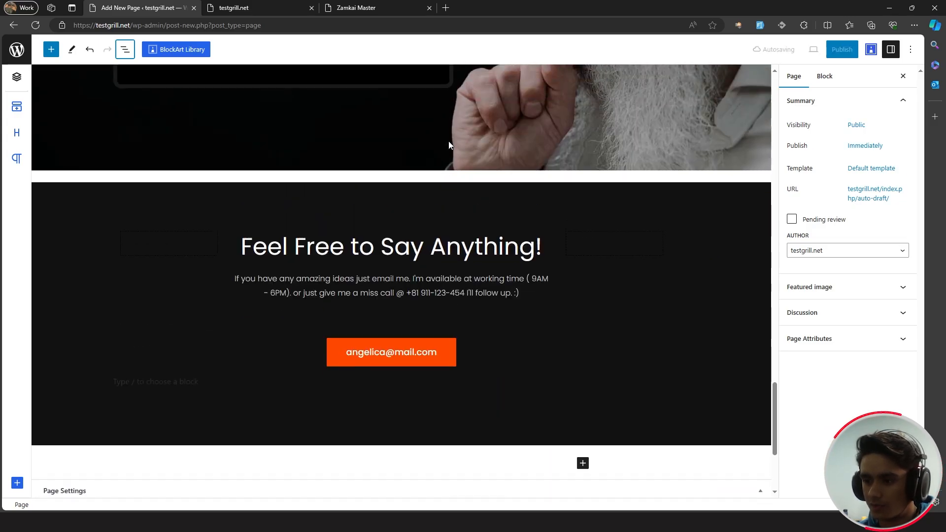
scroll(448, 141, up, 14)
scroll(448, 141, up, 12)
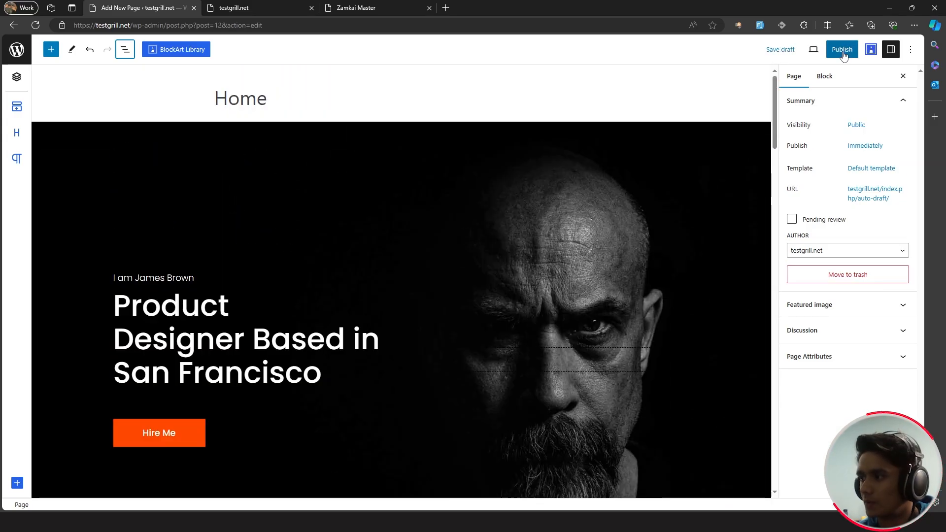
click(842, 49)
click(833, 55)
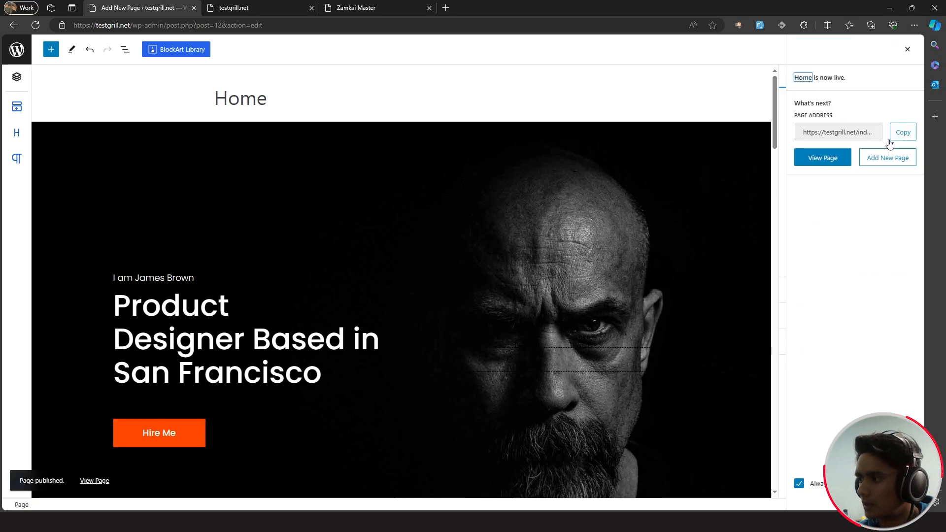
click(824, 155)
- Review the live Home page, close the old site tab, and open the Customizer
click(355, 8)
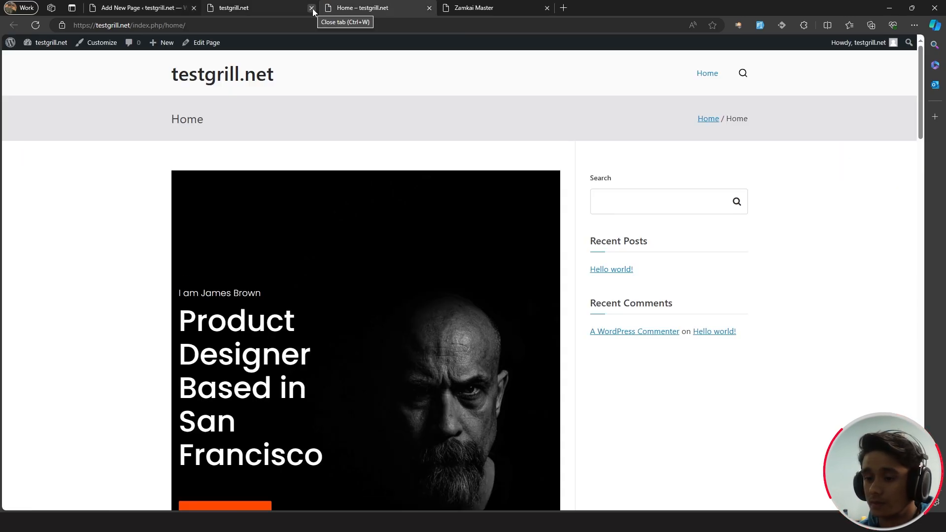
click(311, 8)
scroll(561, 220, down, 12)
scroll(562, 221, up, 12)
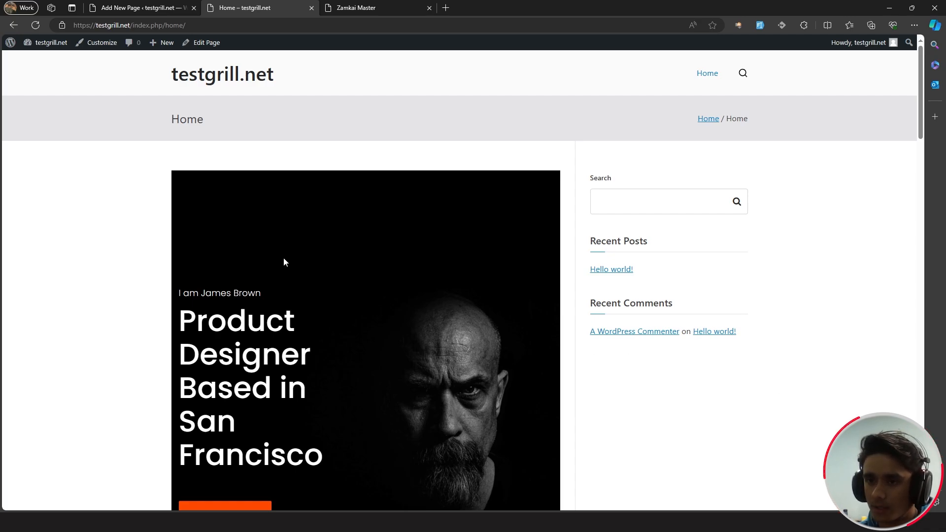
click(87, 44)
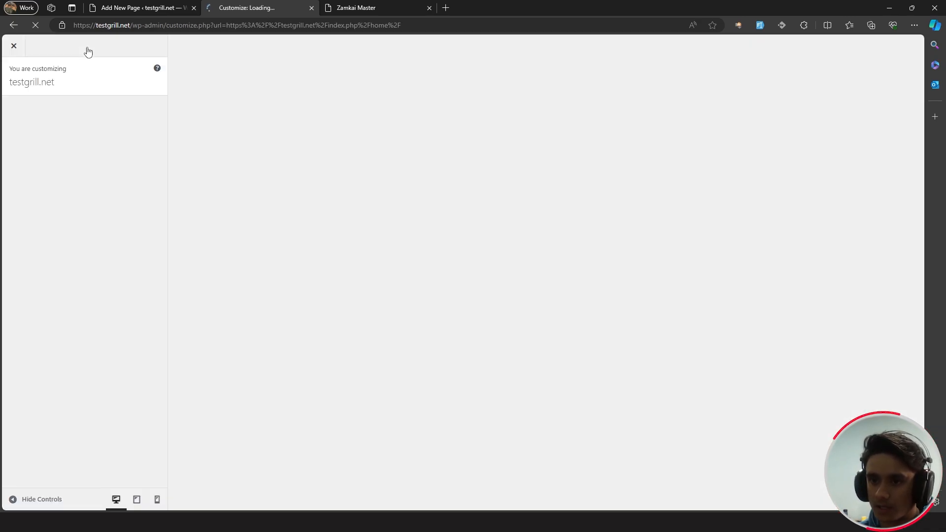
- In Global > Sidebar, choose the Stretched default layout and Default for Archive, Single Post and Page
click(126, 169)
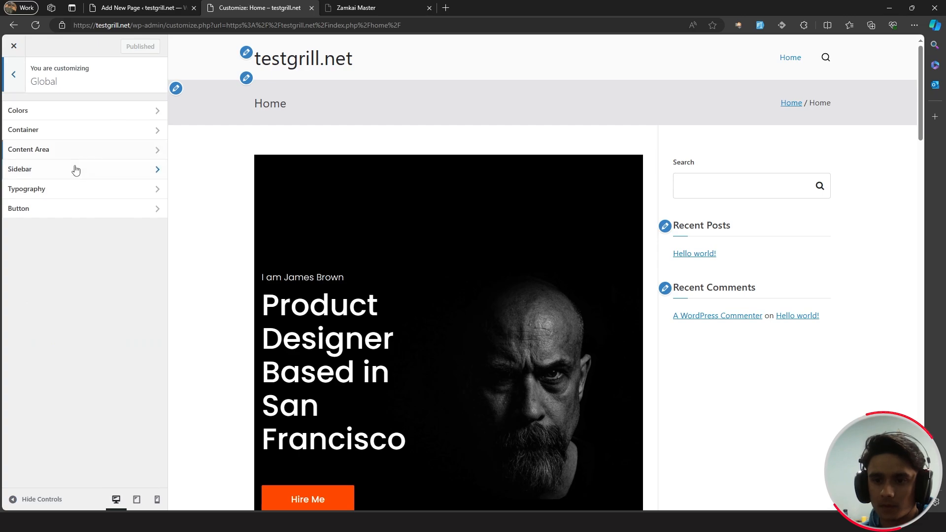
click(70, 170)
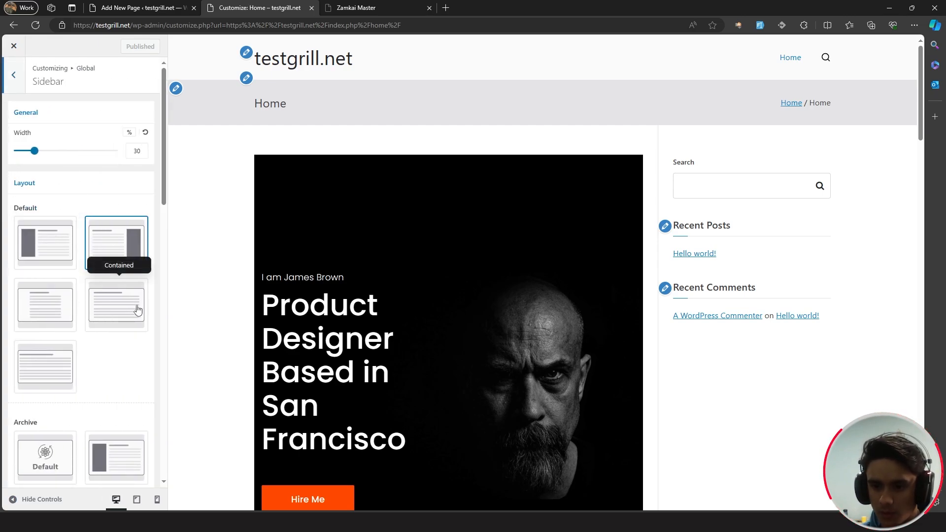
click(51, 350)
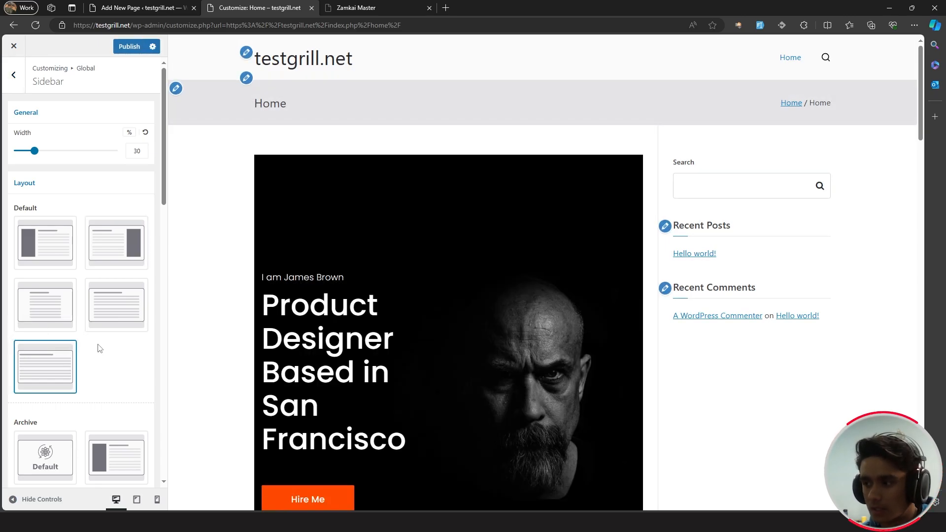
scroll(99, 345, down, 3)
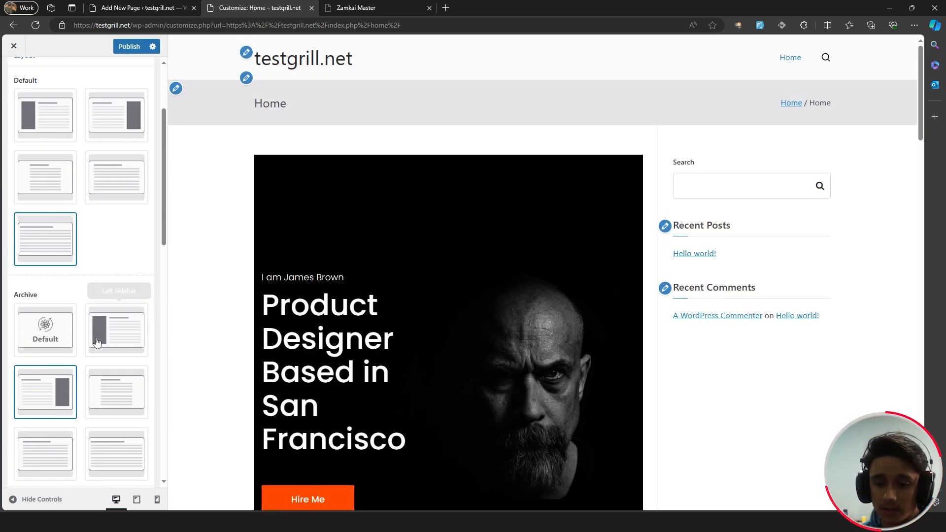
click(49, 325)
scroll(50, 325, down, 5)
click(49, 328)
scroll(47, 345, down, 4)
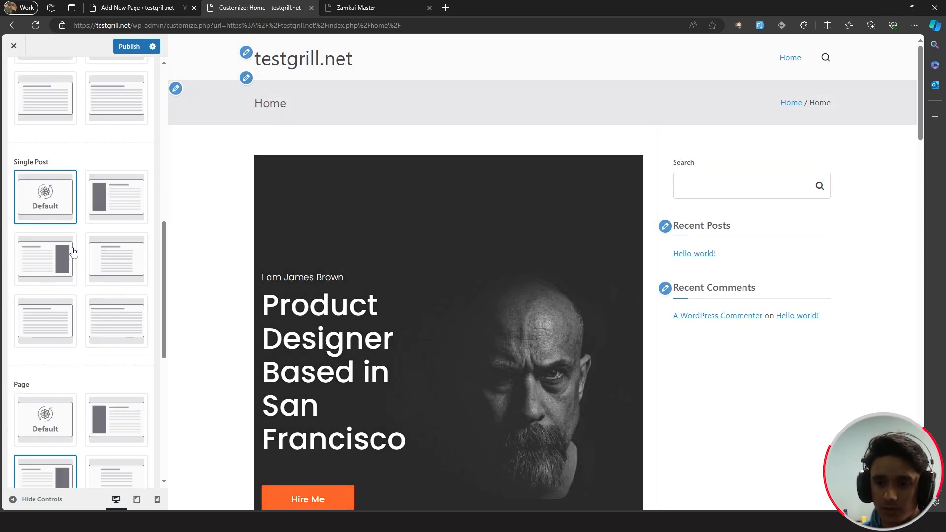
click(41, 404)
- Publish the sidebar layout changes and close the tab to return to the Home page editor
scroll(75, 334, down, 5)
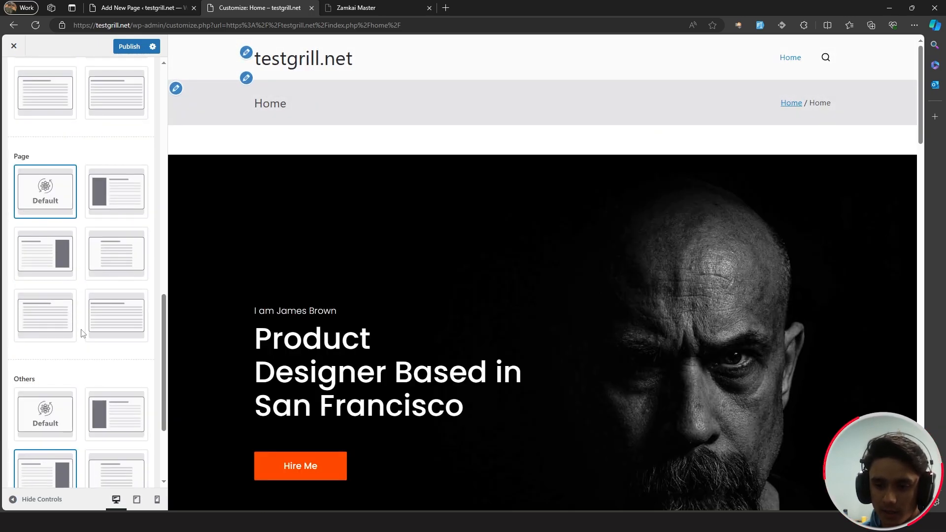
scroll(81, 316, down, 2)
scroll(81, 308, down, 2)
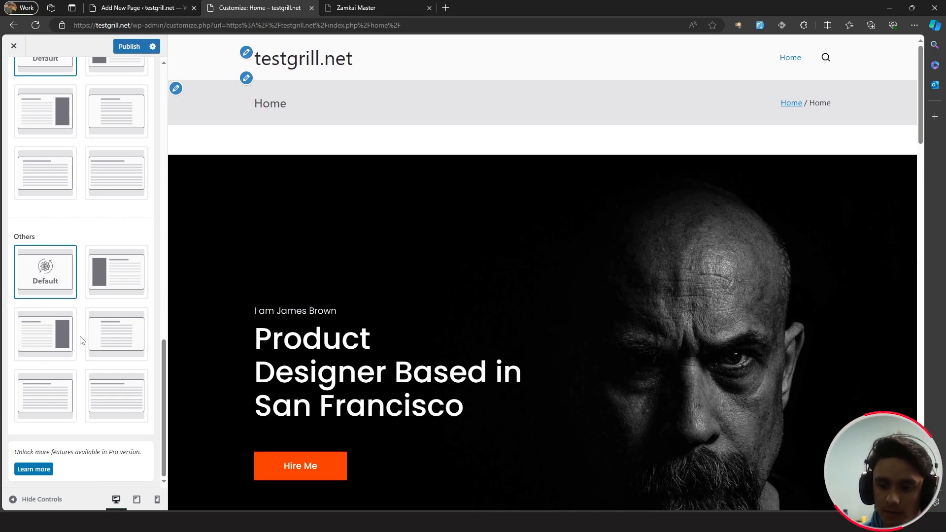
scroll(80, 338, up, 6)
scroll(82, 341, up, 10)
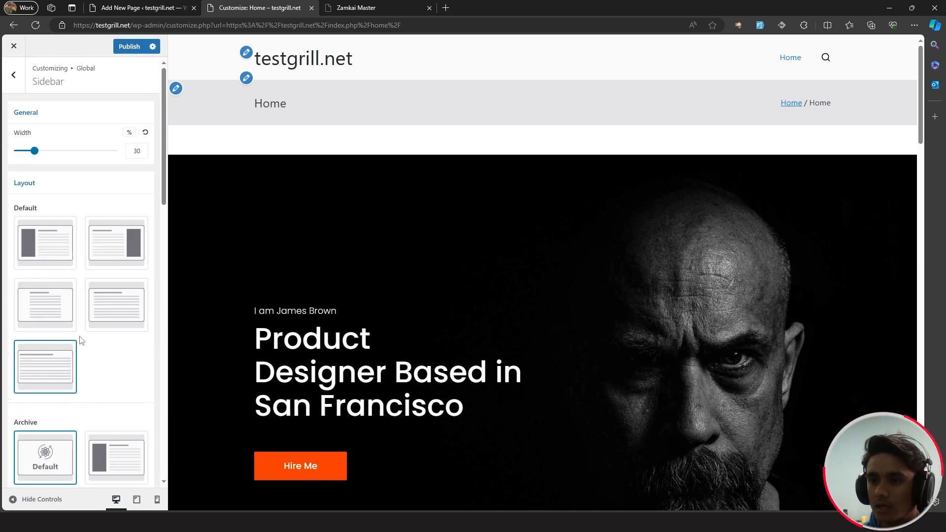
click(123, 51)
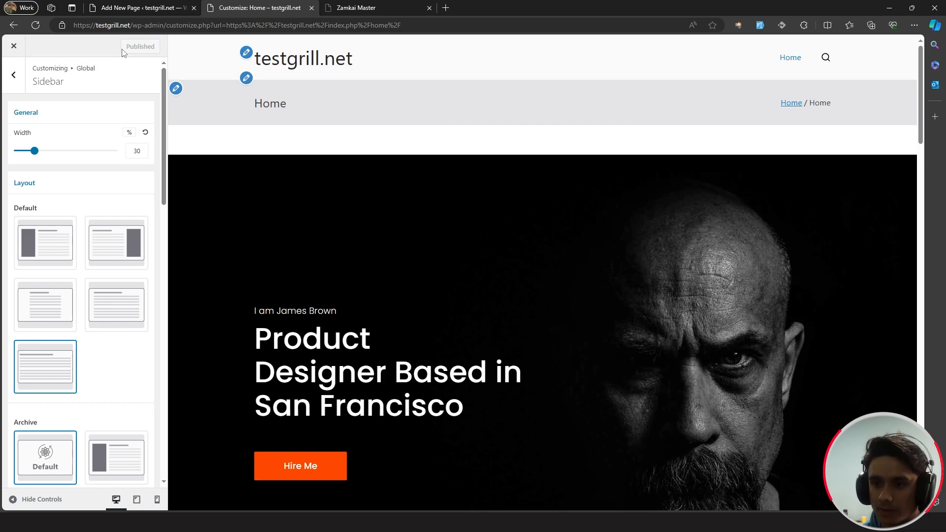
scroll(433, 339, down, 10)
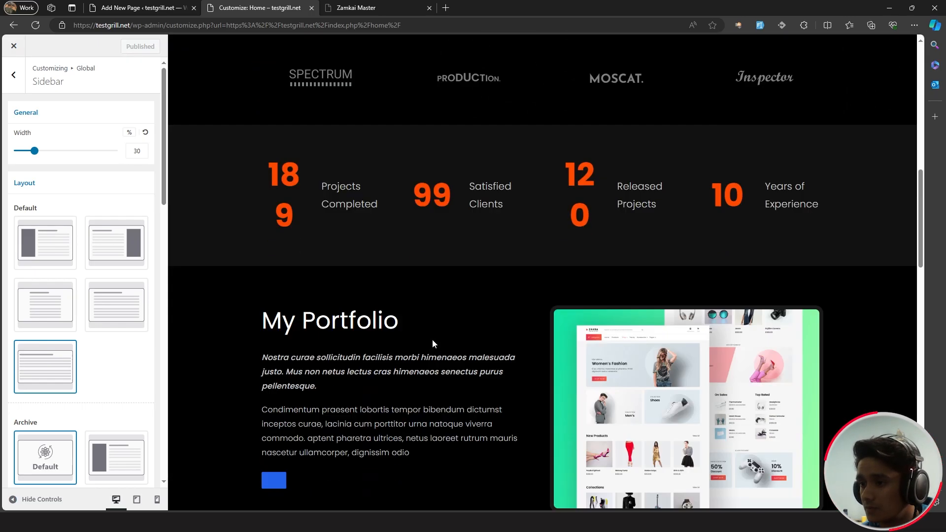
scroll(432, 336, up, 5)
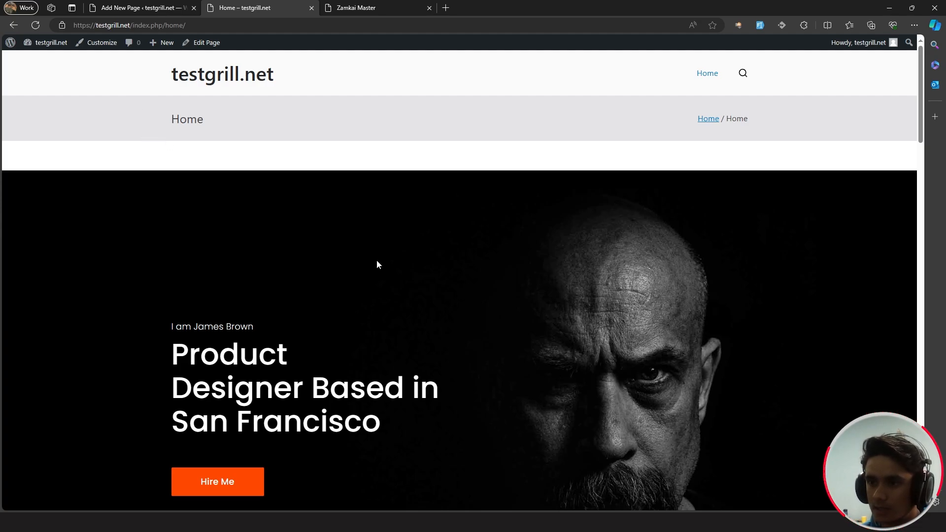
key(ctrl+w)
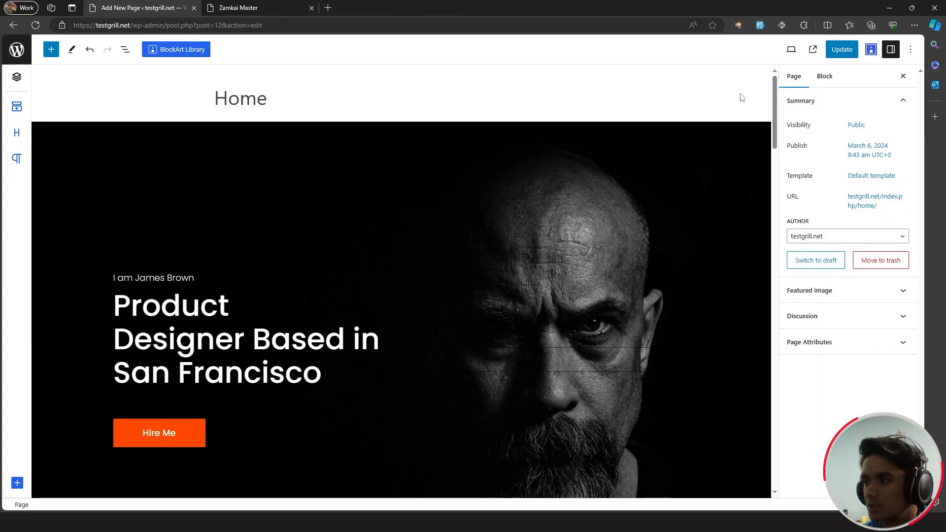
scroll(764, 233, down, 20)
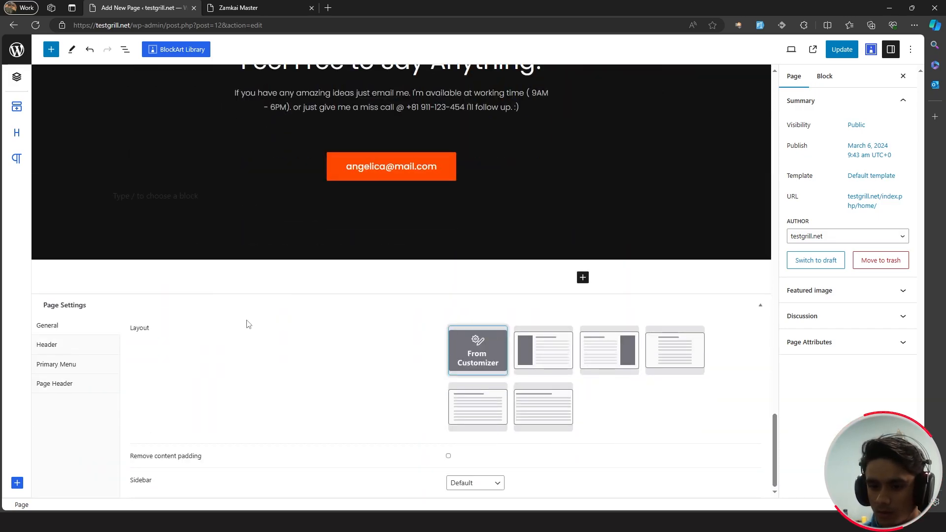
- Disable the Home page's Page Header in Page Settings, update, and check the result live
click(47, 345)
click(69, 433)
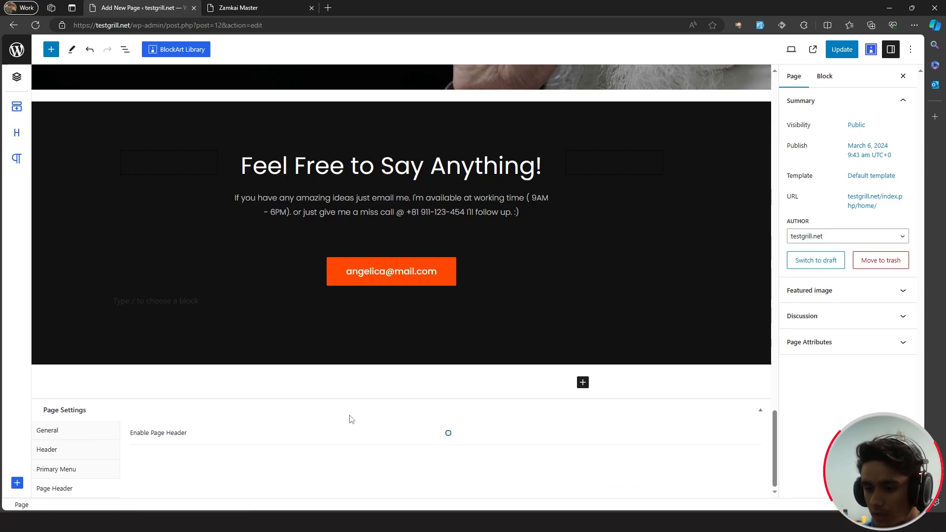
click(842, 49)
click(246, 8)
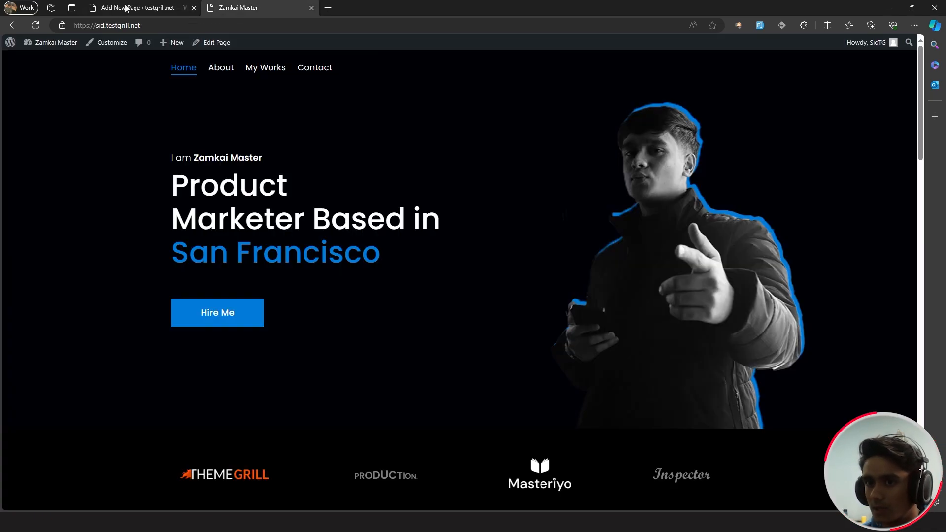
click(153, 5)
click(814, 49)
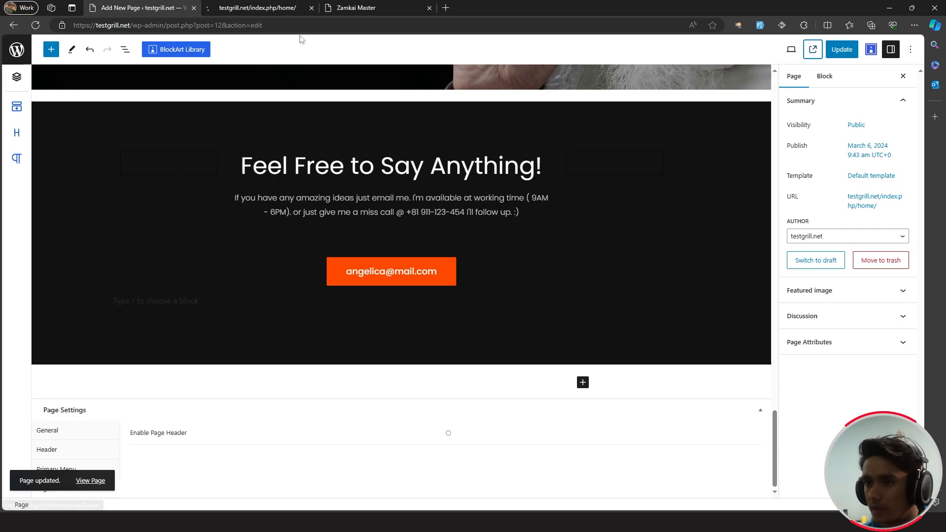
click(265, 12)
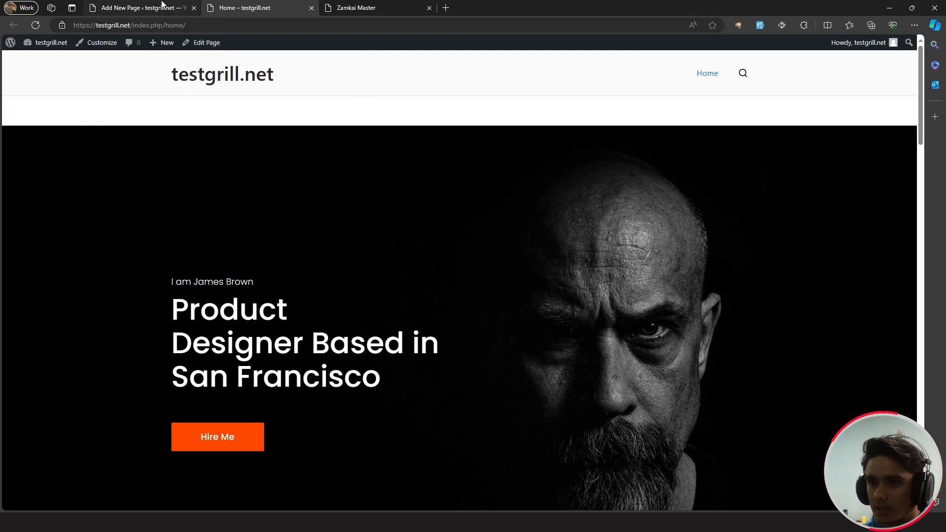
click(141, 7)
- Enable the transparent header for the Home page, update it, and view it live
click(83, 450)
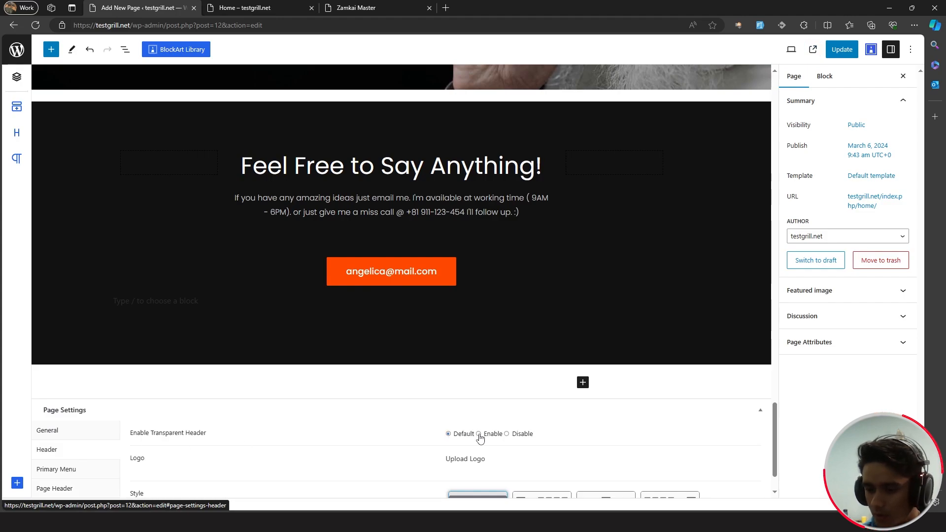
click(478, 434)
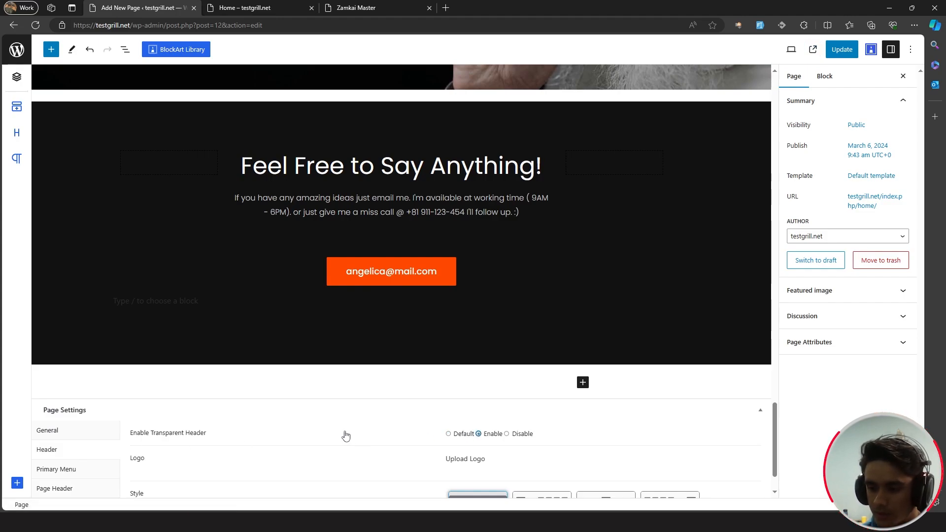
scroll(346, 436, down, 1)
click(842, 49)
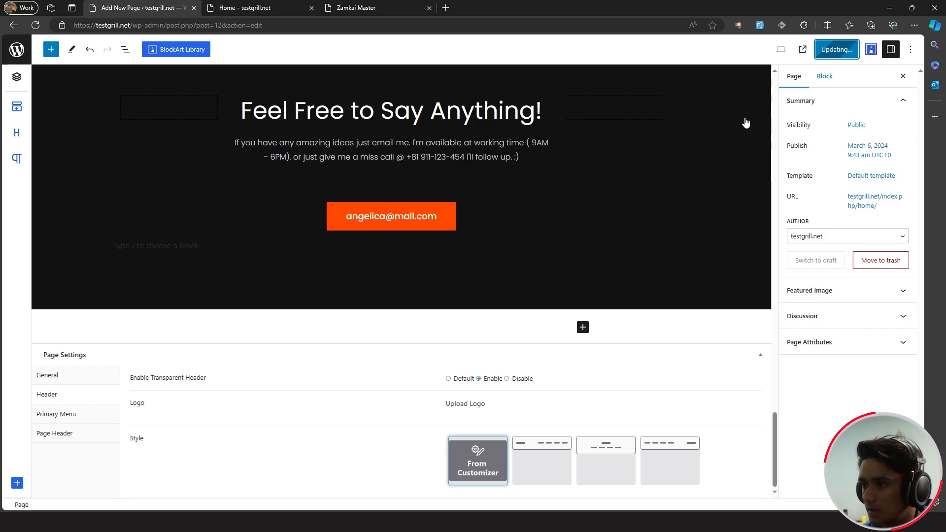
click(259, 8)
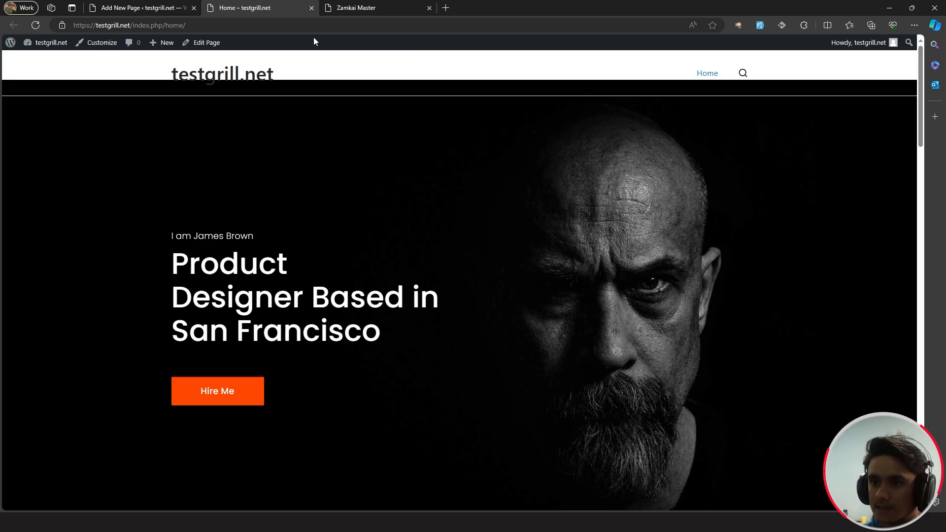
- Clear and hide the site title testgrill.net, and pick the third Main Header style with left menu links
click(100, 49)
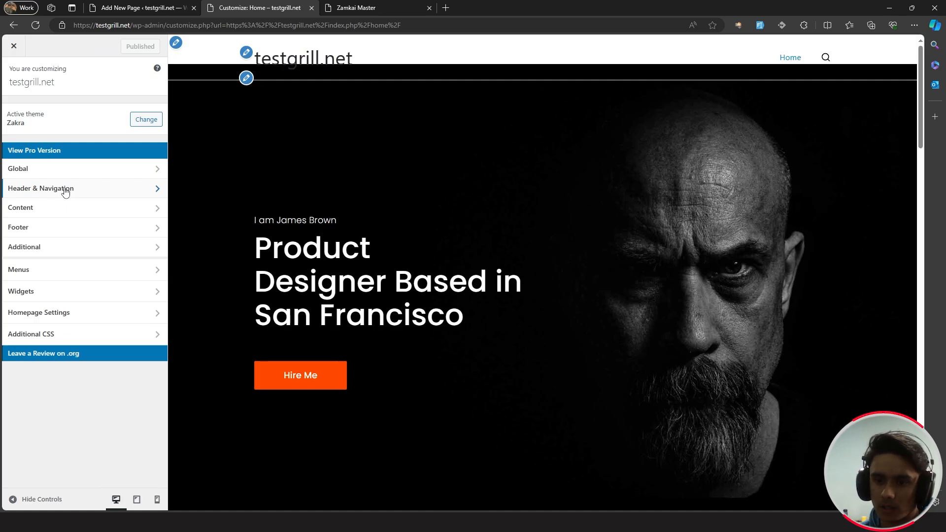
click(64, 190)
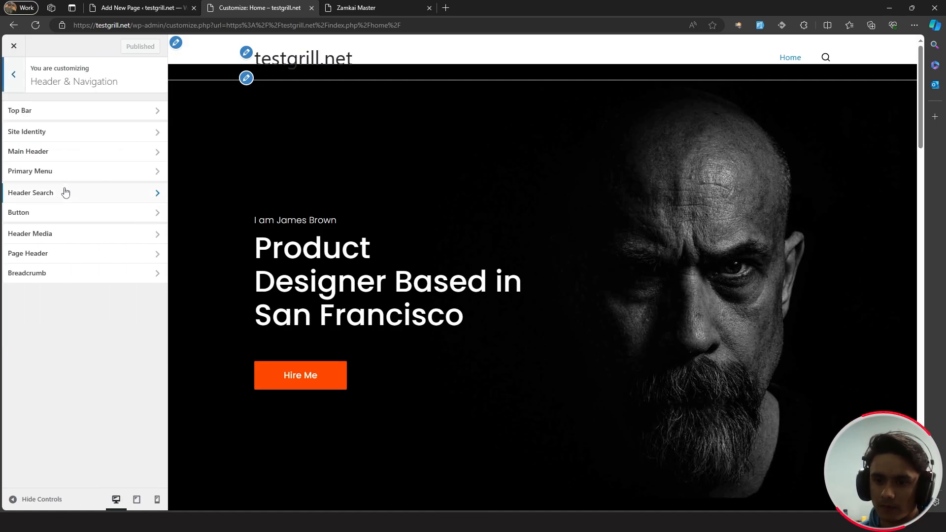
click(88, 139)
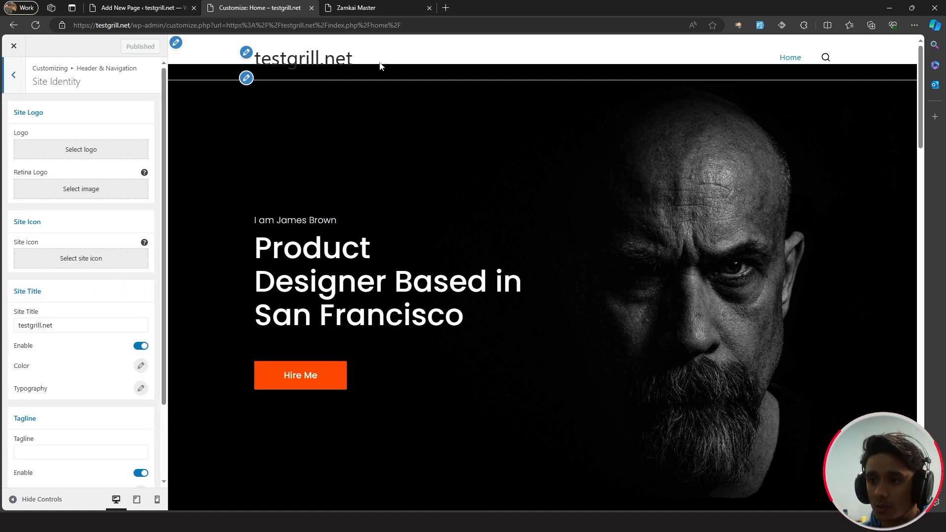
scroll(120, 272, down, 1)
scroll(120, 272, up, 1)
click(78, 300)
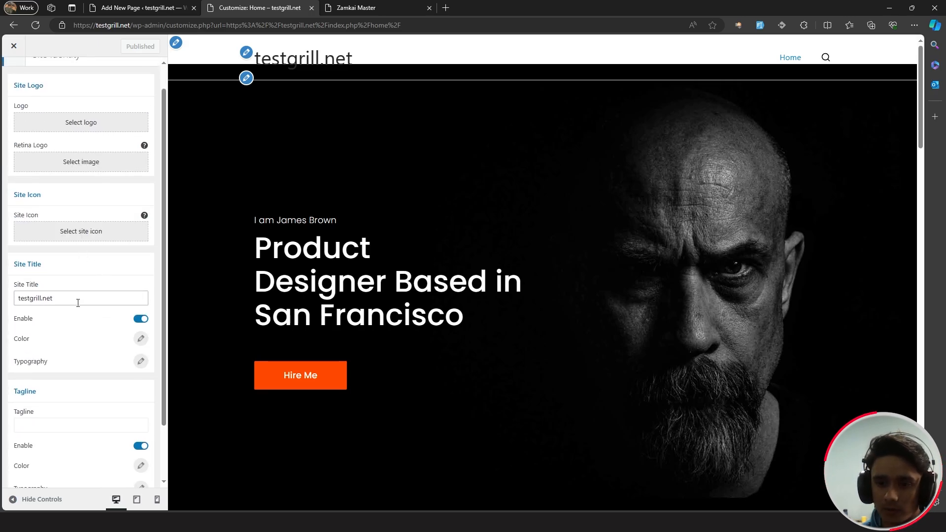
double_click(34, 300)
key(BackSpace)
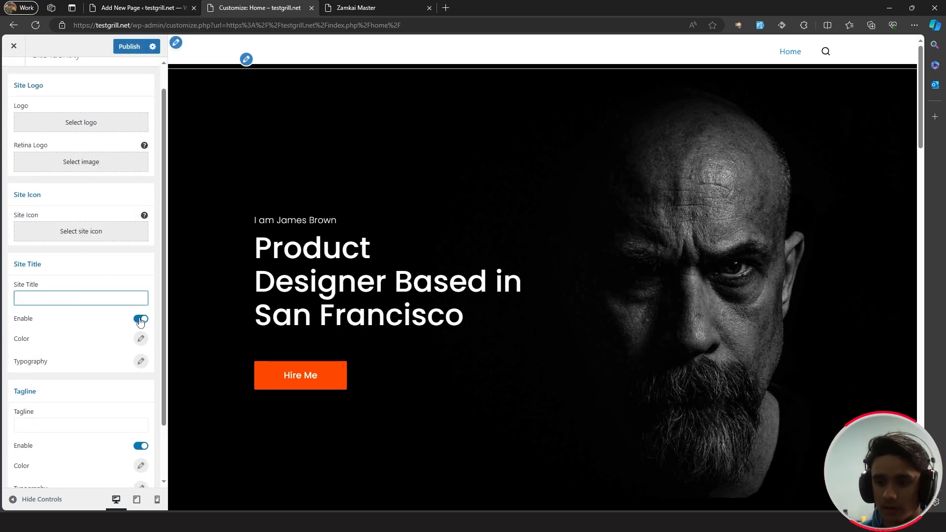
click(141, 320)
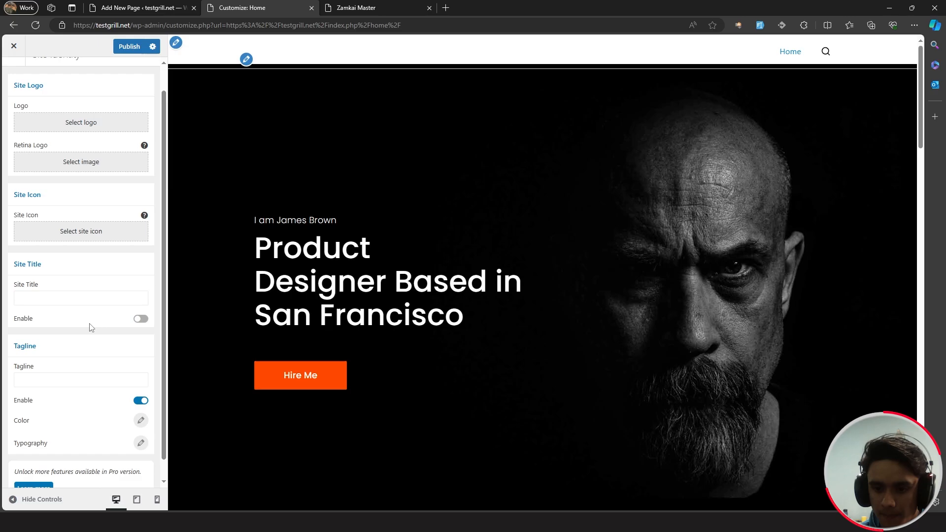
key(Escape)
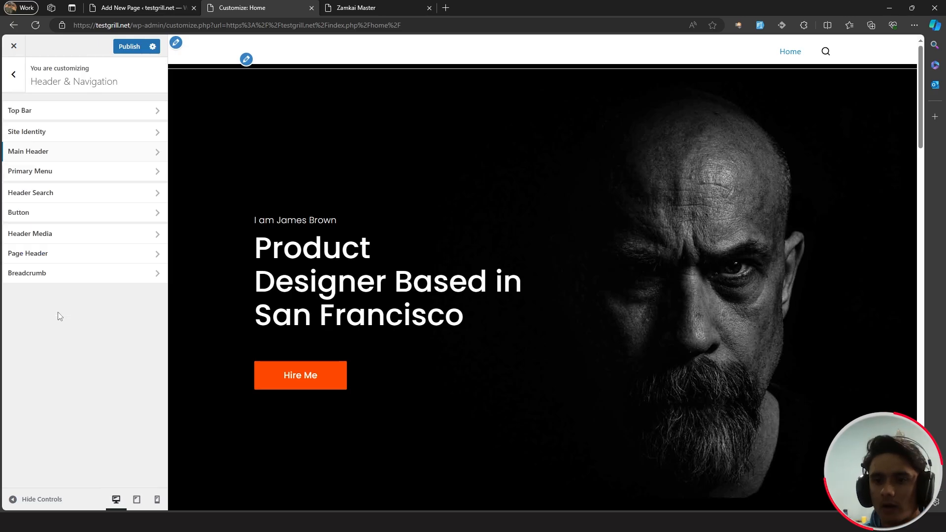
click(83, 158)
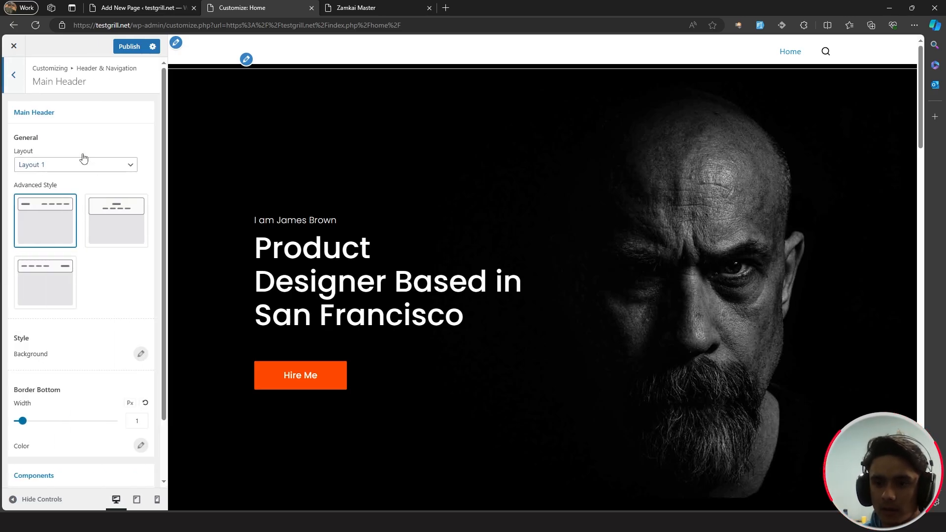
click(42, 283)
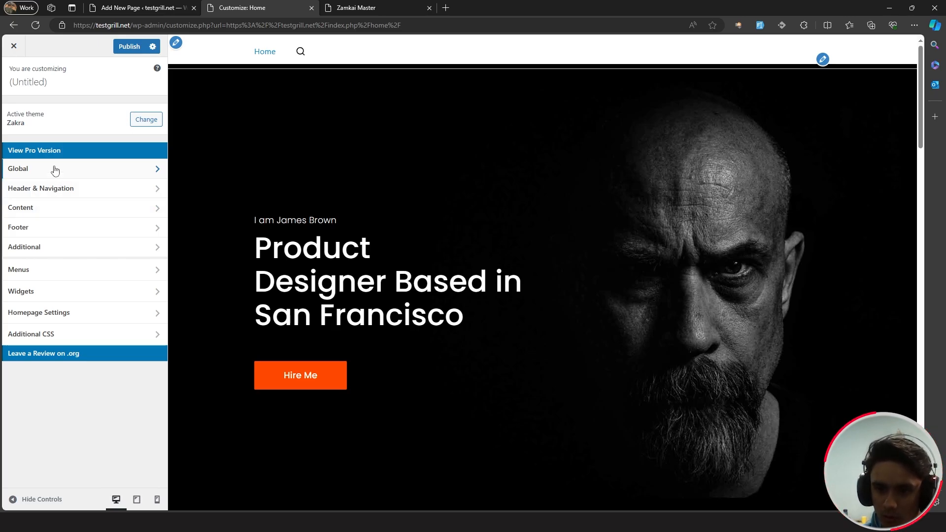
- Set the Global Content Area padding to 0 and publish
click(54, 169)
click(58, 151)
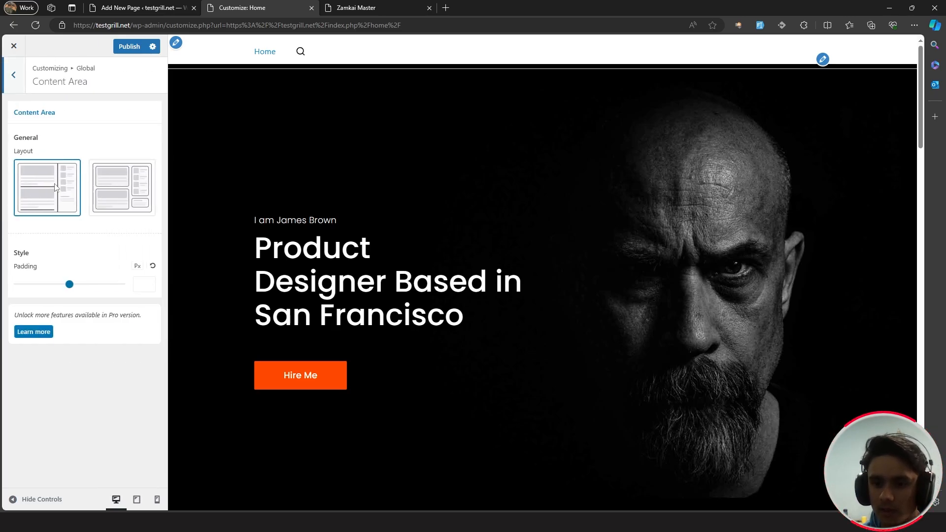
drag(70, 284, 3, 291)
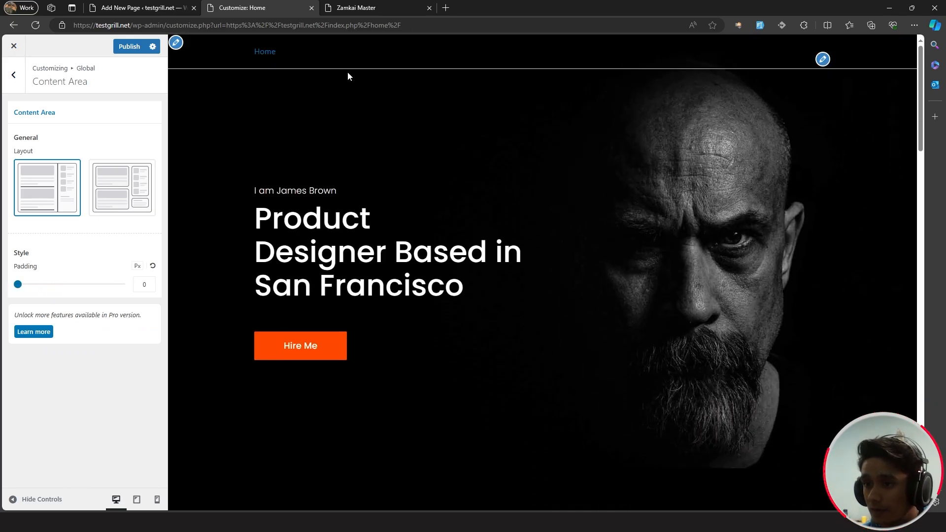
click(125, 49)
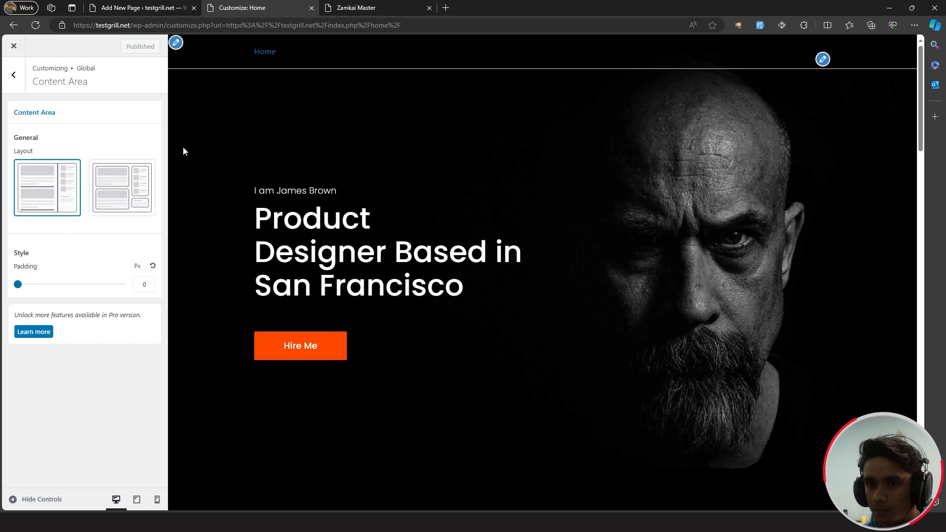
double_click(19, 87)
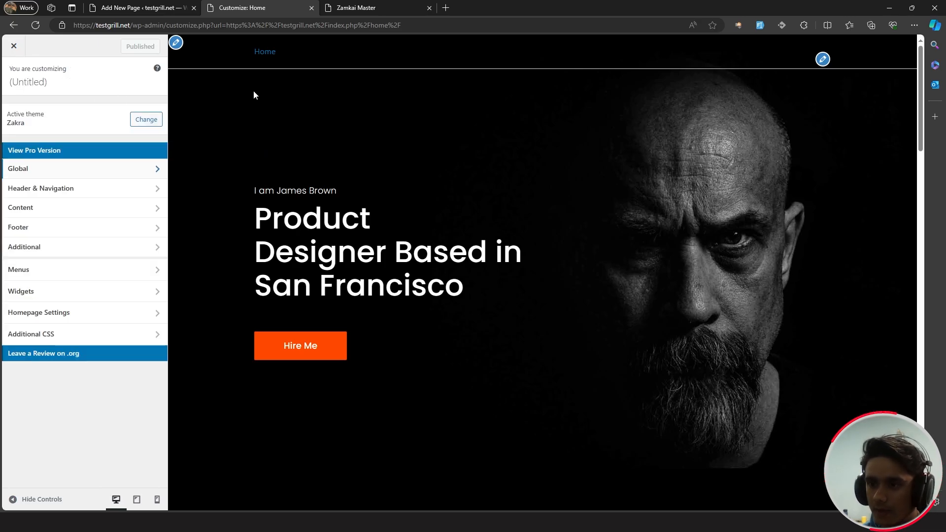
click(87, 190)
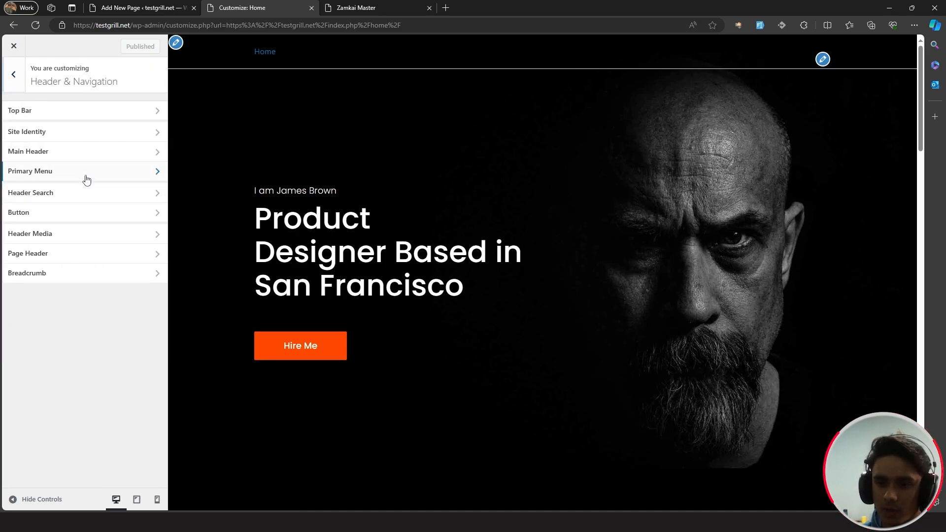
- Set the primary menu typography to the Poppins font at size 1.7
click(86, 178)
scroll(84, 275, down, 4)
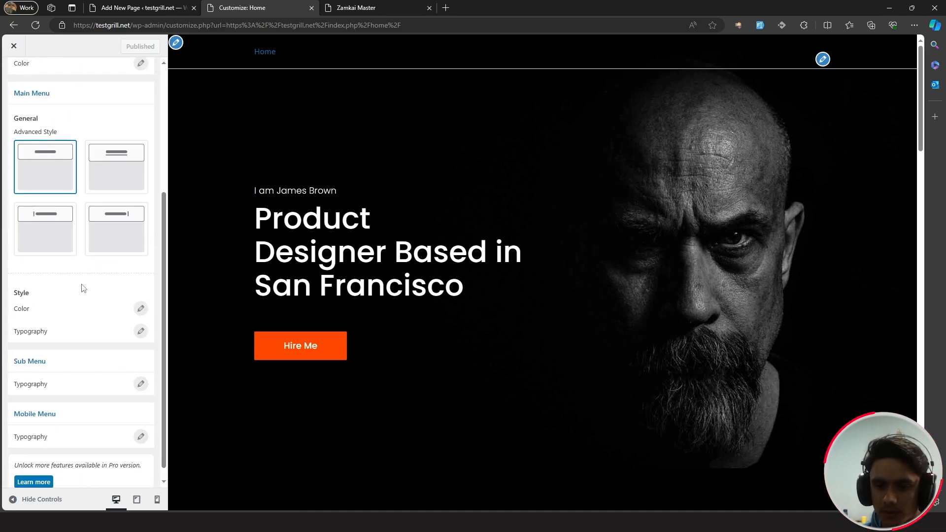
click(141, 331)
click(99, 370)
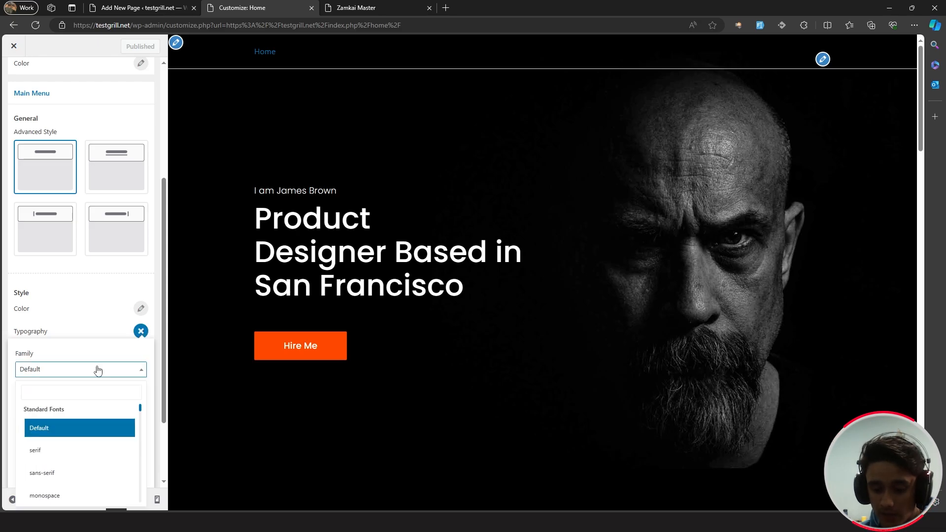
text(poppi)
key(Return)
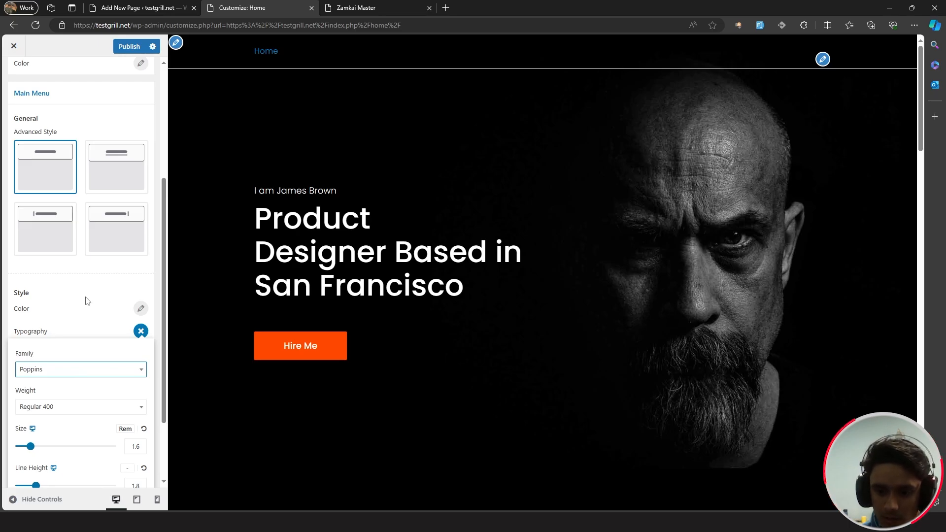
scroll(84, 296, down, 1)
click(139, 383)
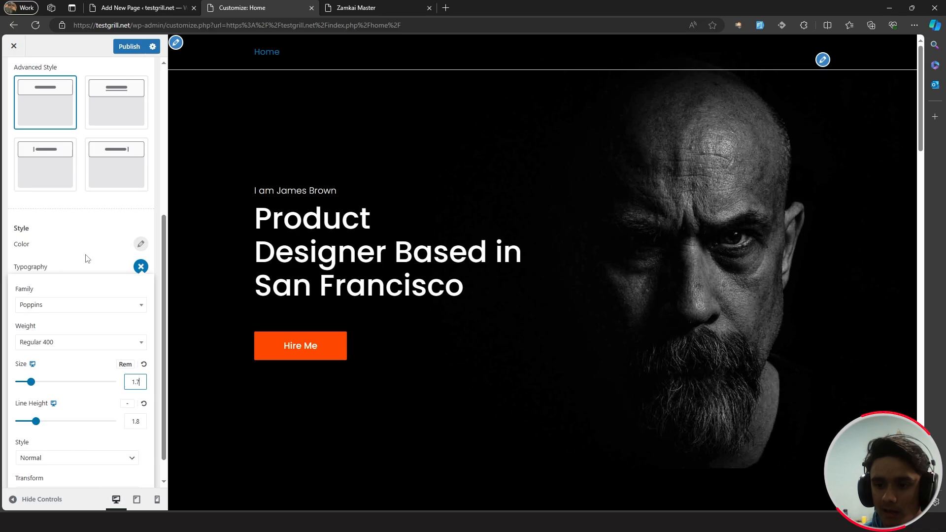
- Make active primary menu links blue #017bd9 and publish the menu changes
click(138, 247)
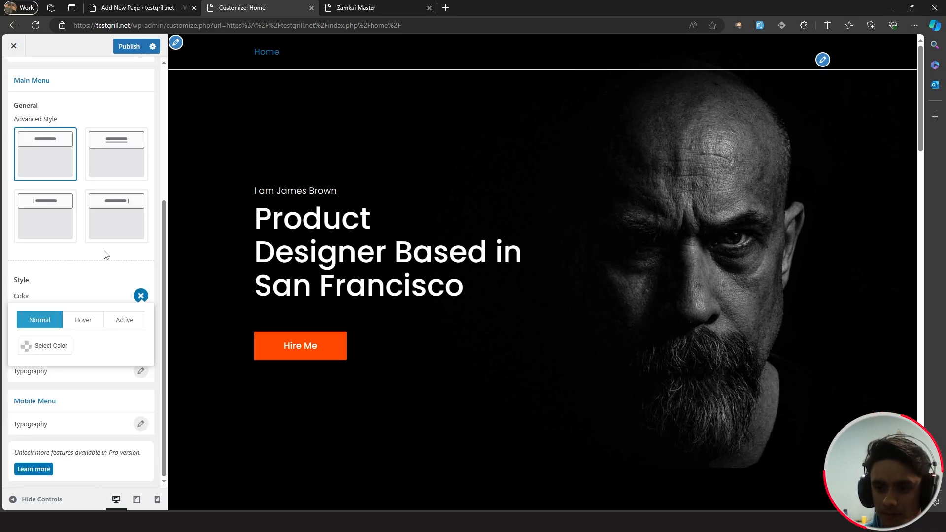
click(104, 282)
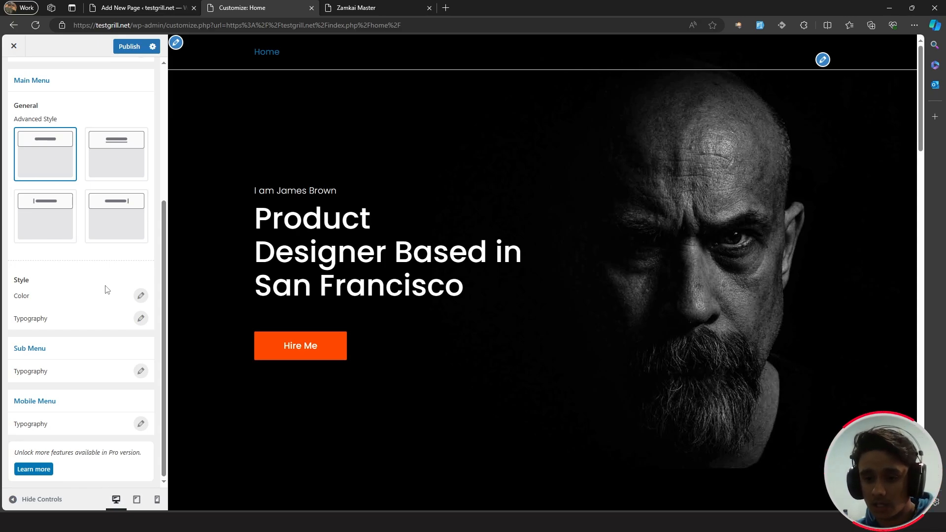
click(140, 296)
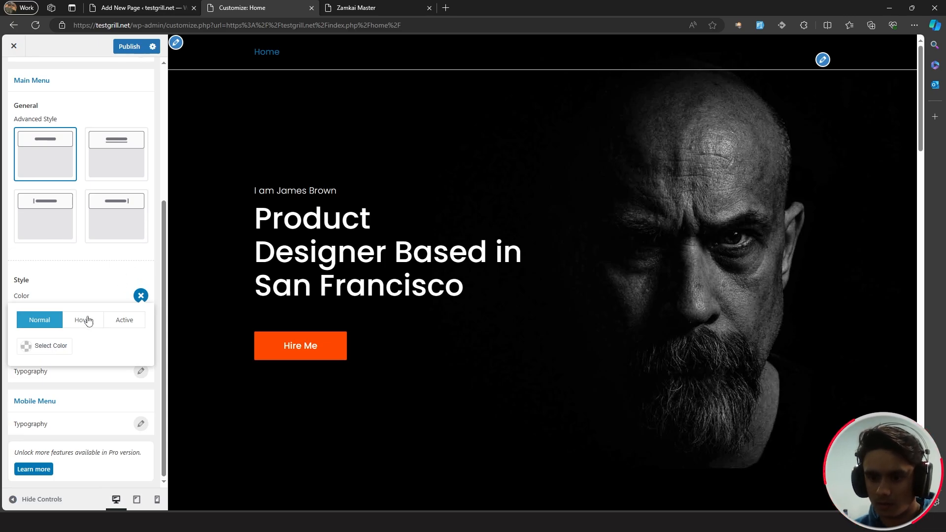
click(119, 319)
click(56, 345)
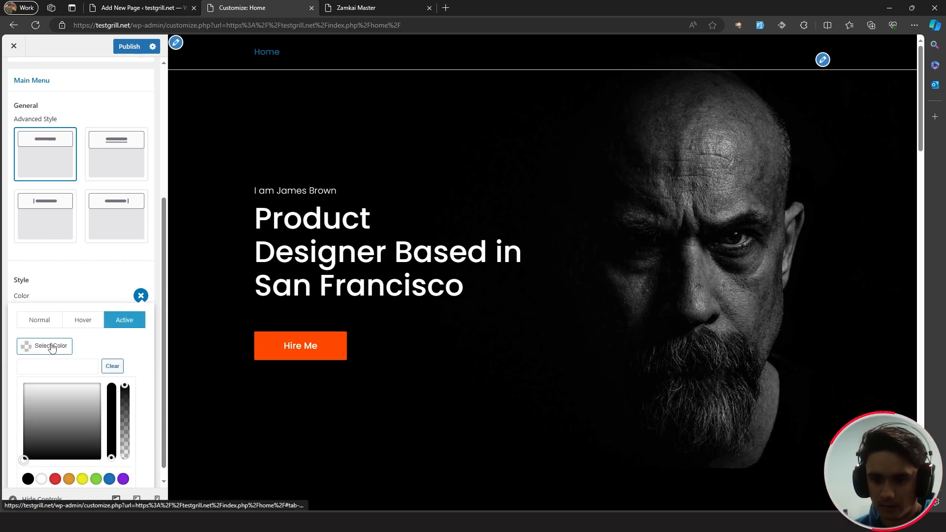
text(#017bd9)
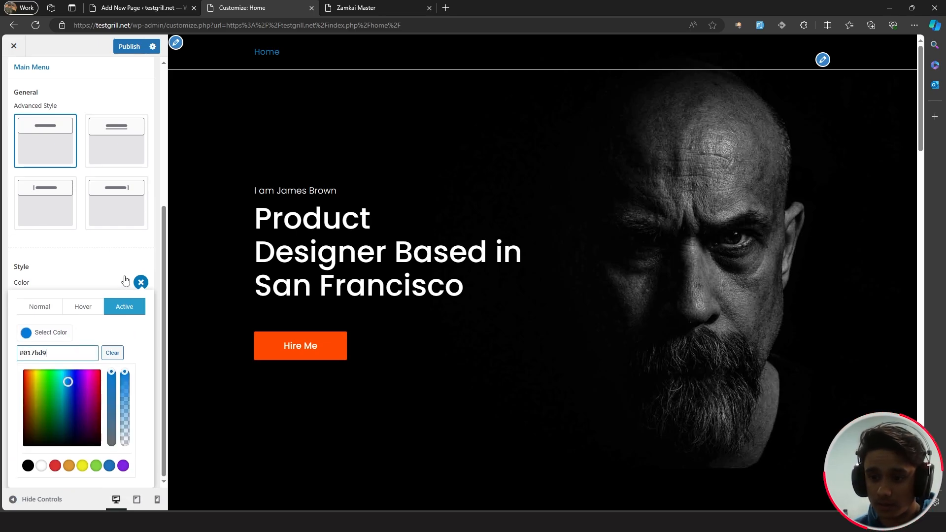
click(126, 280)
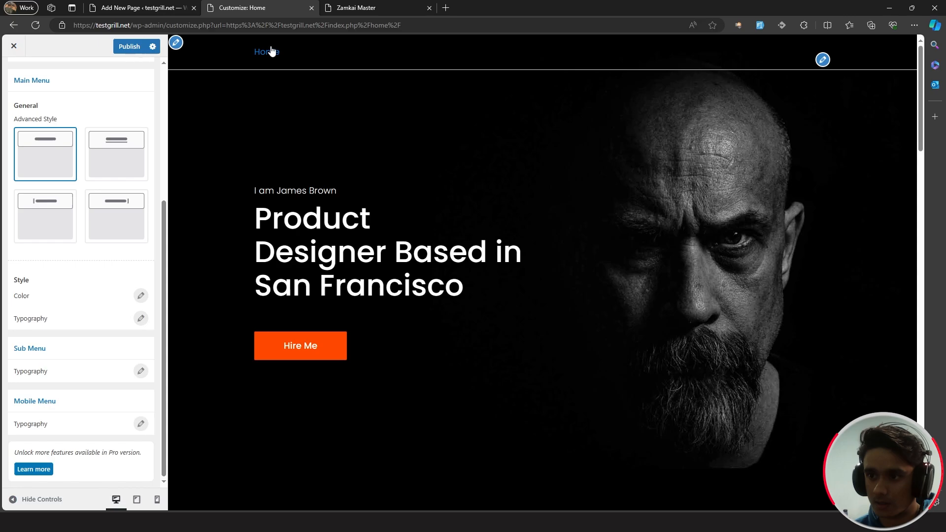
scroll(135, 297, up, 5)
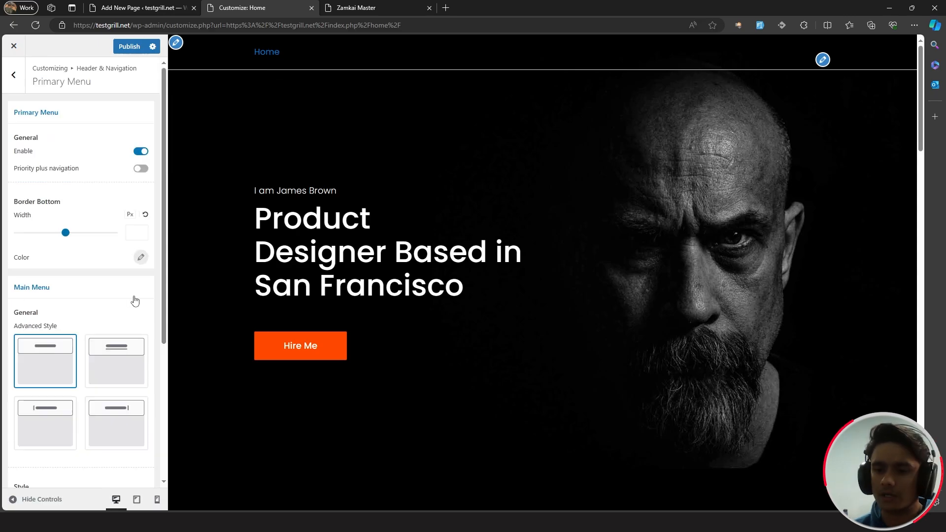
click(133, 49)
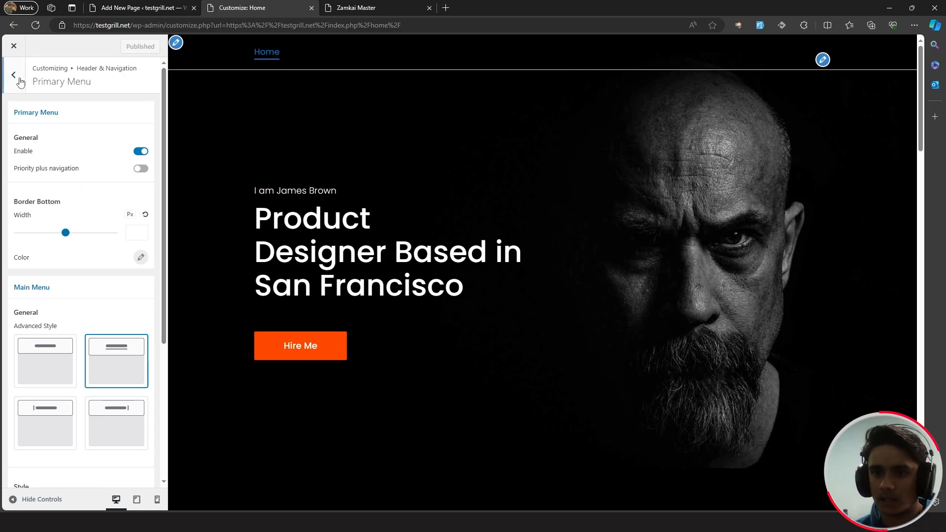
- Set the Main Header bottom border width to 0 and publish
click(19, 79)
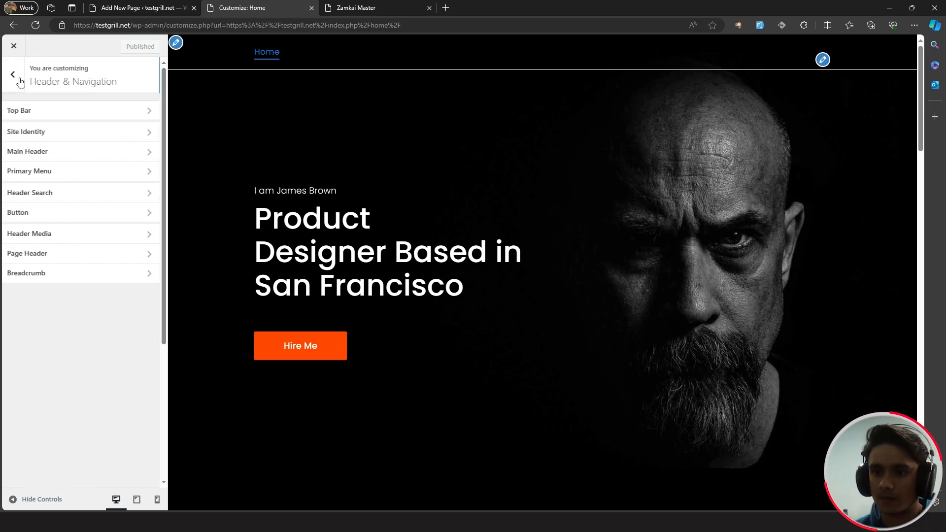
click(52, 150)
scroll(79, 316, down, 1)
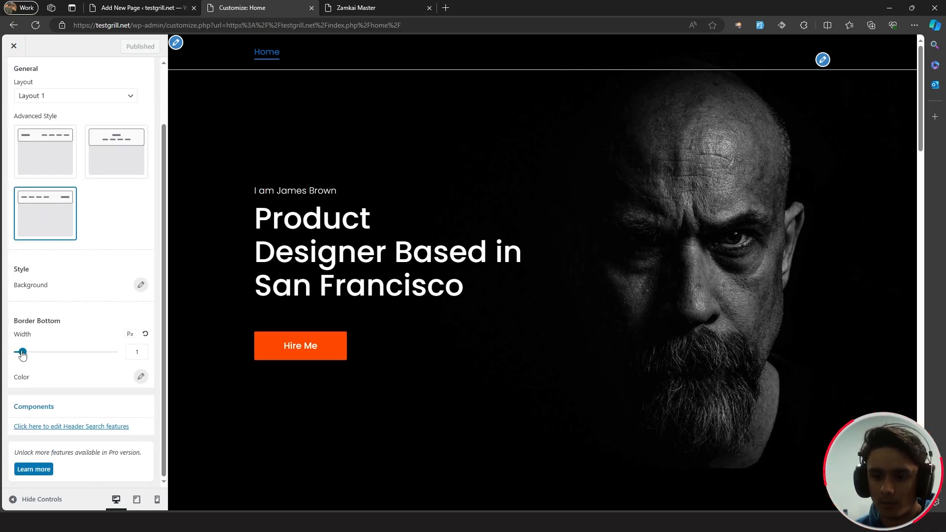
drag(22, 355, 18, 353)
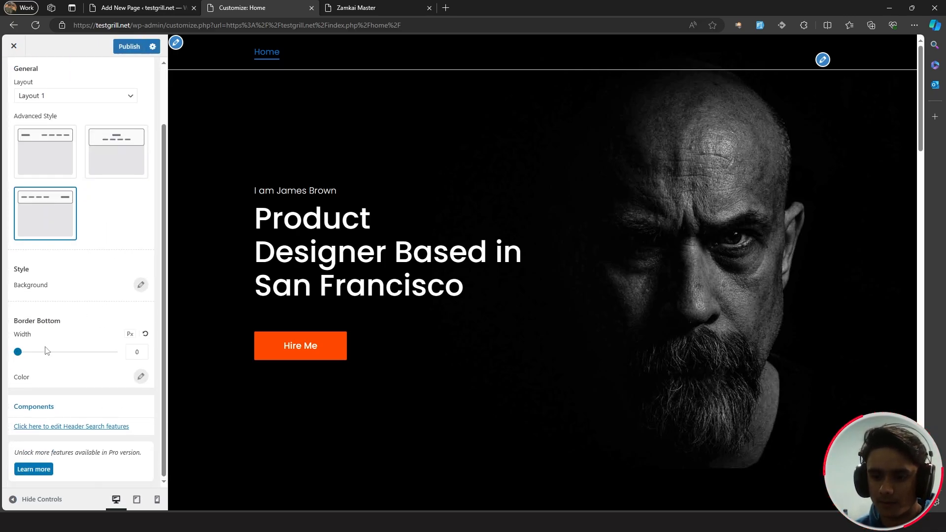
click(130, 47)
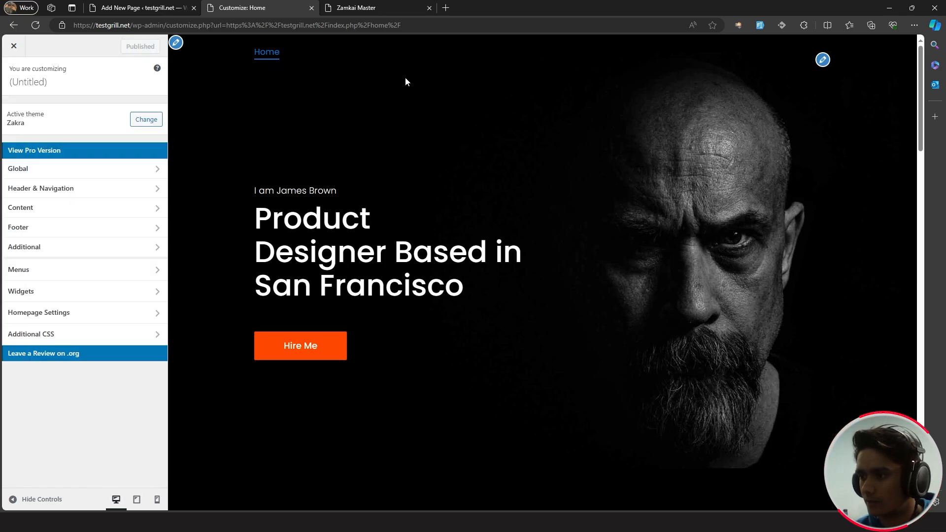
- In the Home page editor, replace the name in the hero's 'I am' heading and make it bold
click(13, 46)
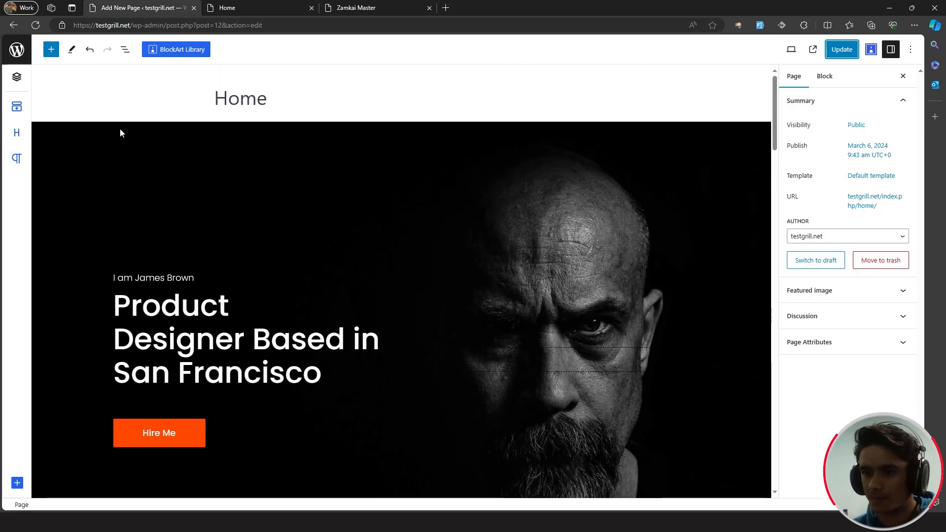
scroll(120, 130, down, 3)
scroll(189, 259, up, 3)
drag(193, 279, 134, 278)
text(Z)
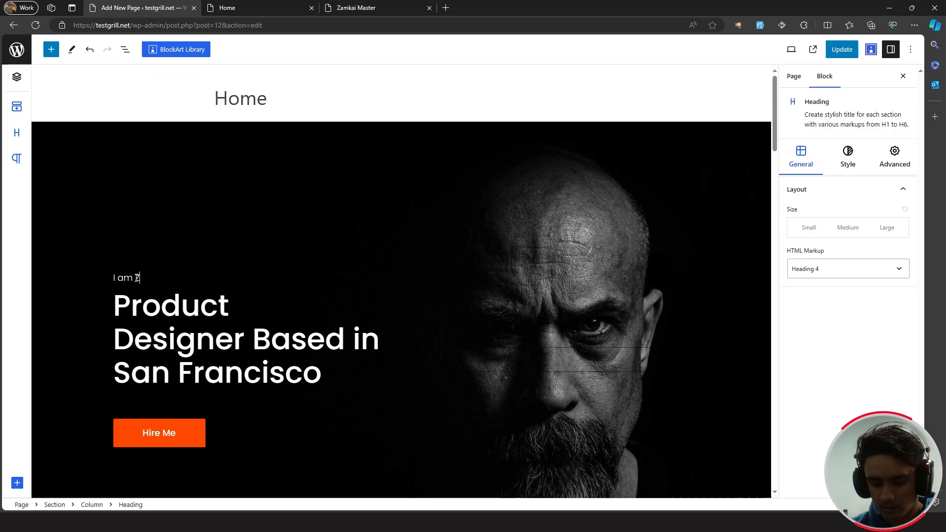
text(amkai Master)
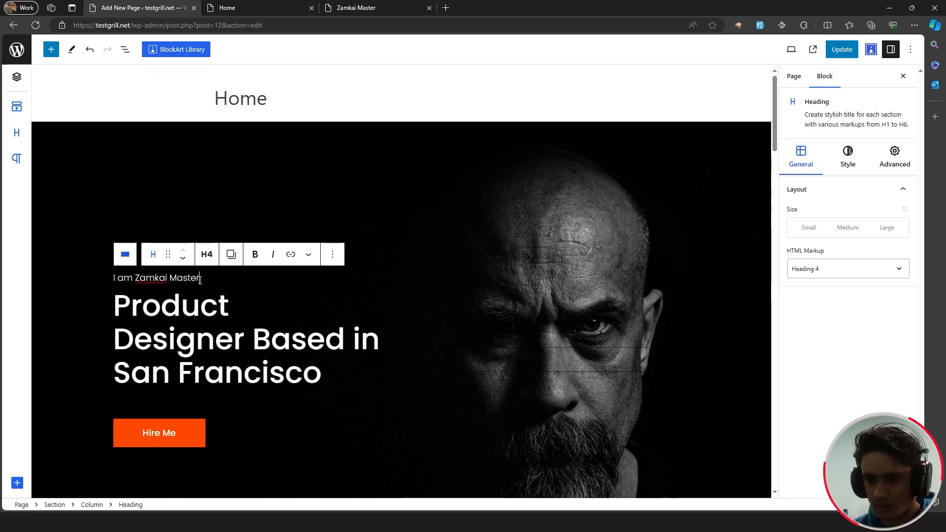
drag(200, 279, 135, 278)
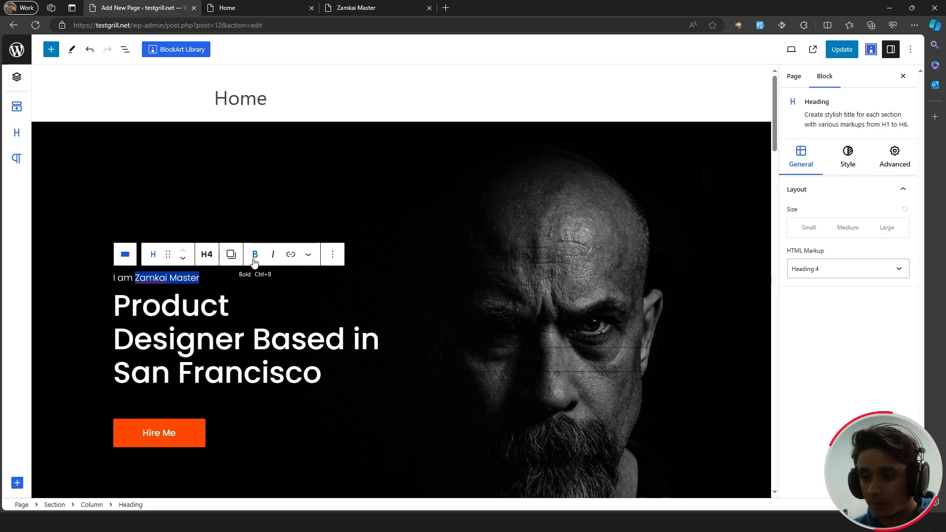
click(255, 255)
- Select the whole hero section and show the List View outline
click(231, 277)
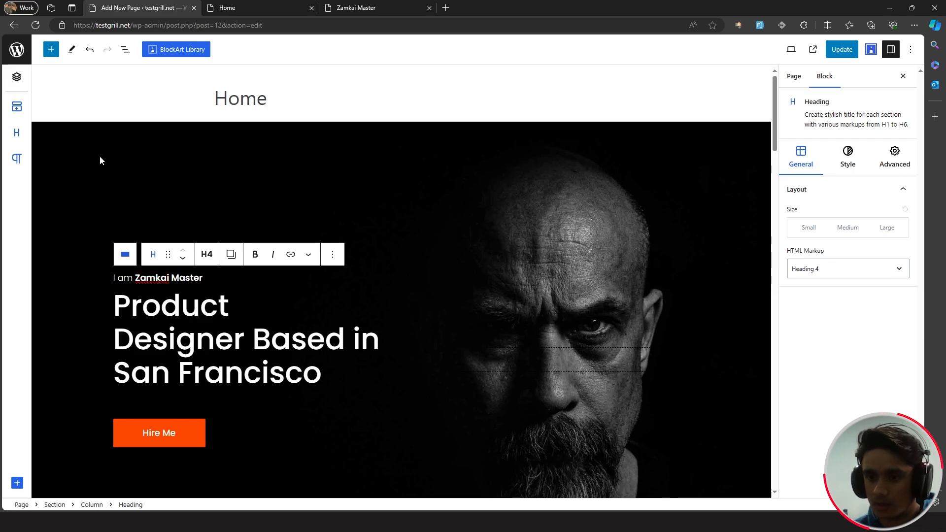
click(72, 138)
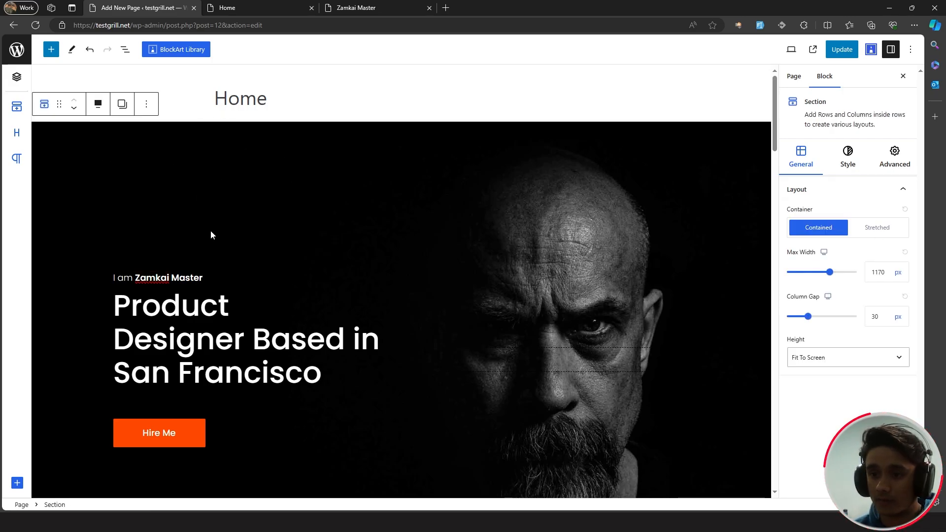
click(125, 50)
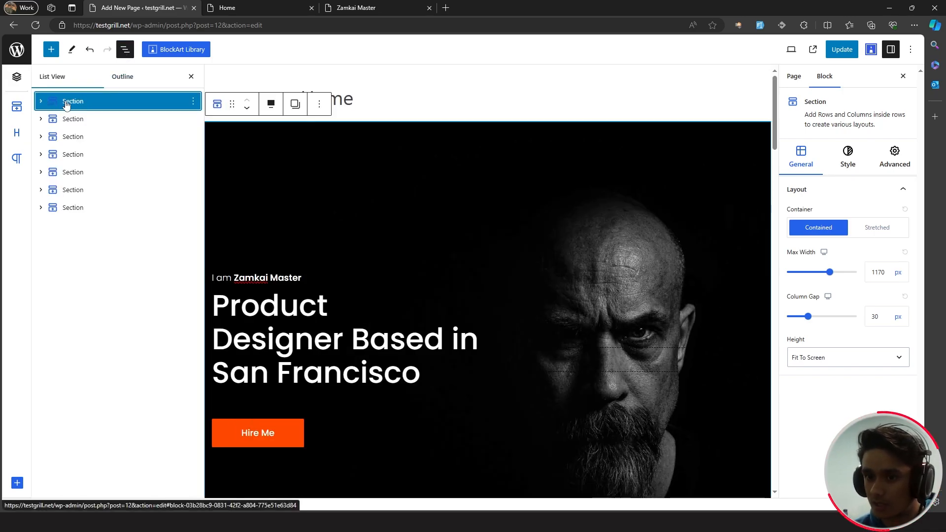
- Replace the hero section's background image with the newly uploaded blue-outlined portrait photo
click(848, 156)
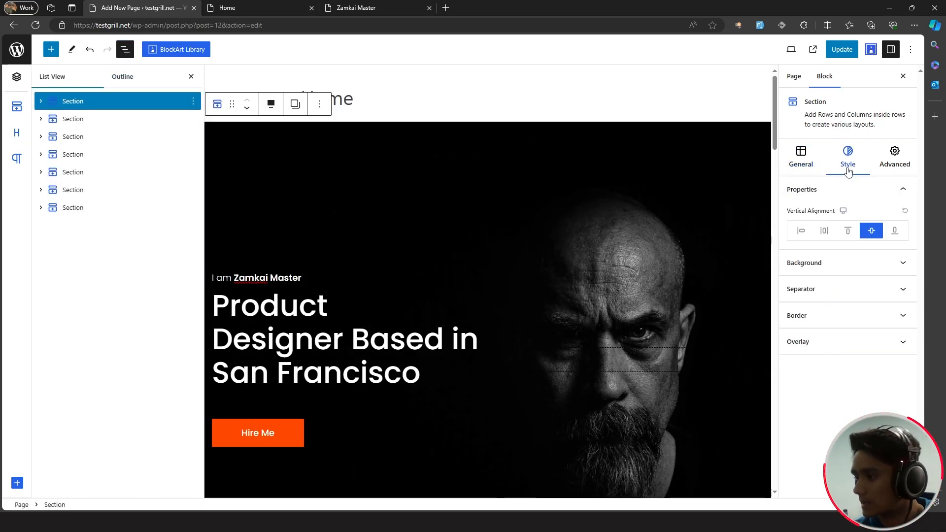
click(831, 271)
click(902, 236)
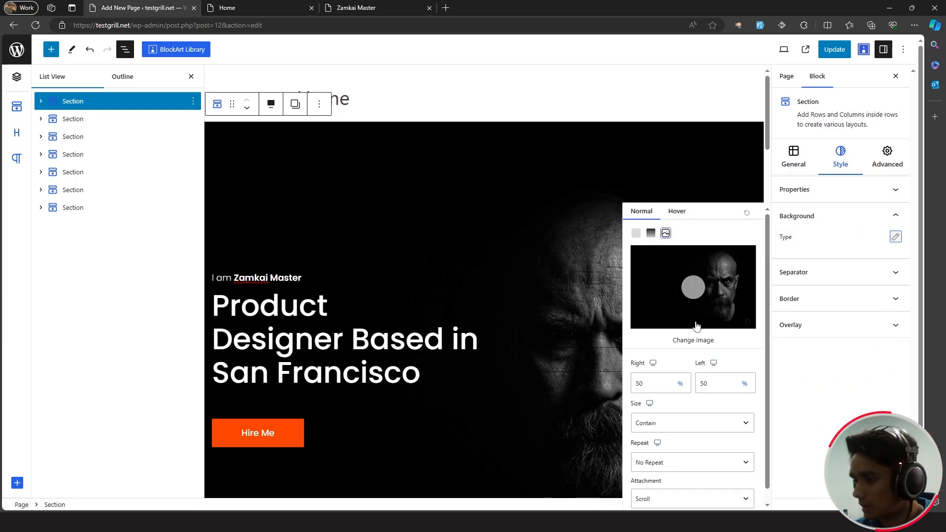
click(695, 340)
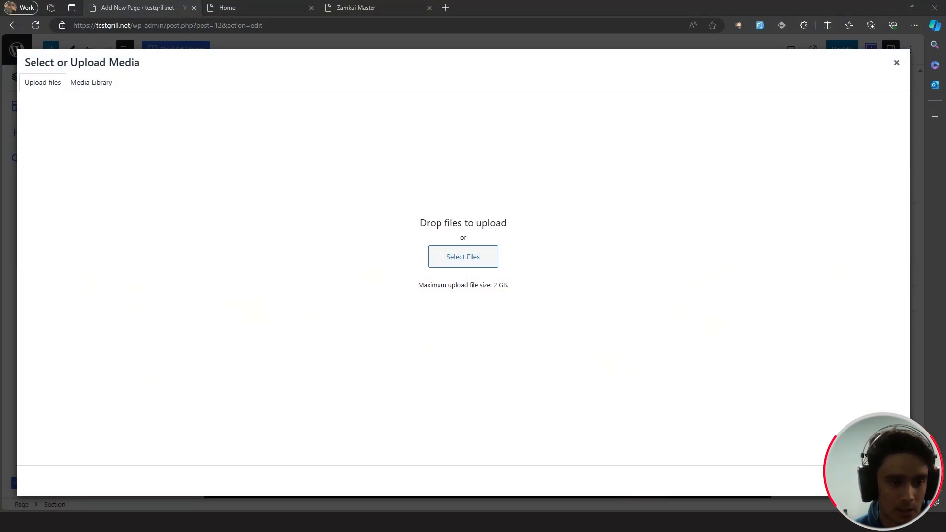
click(427, 261)
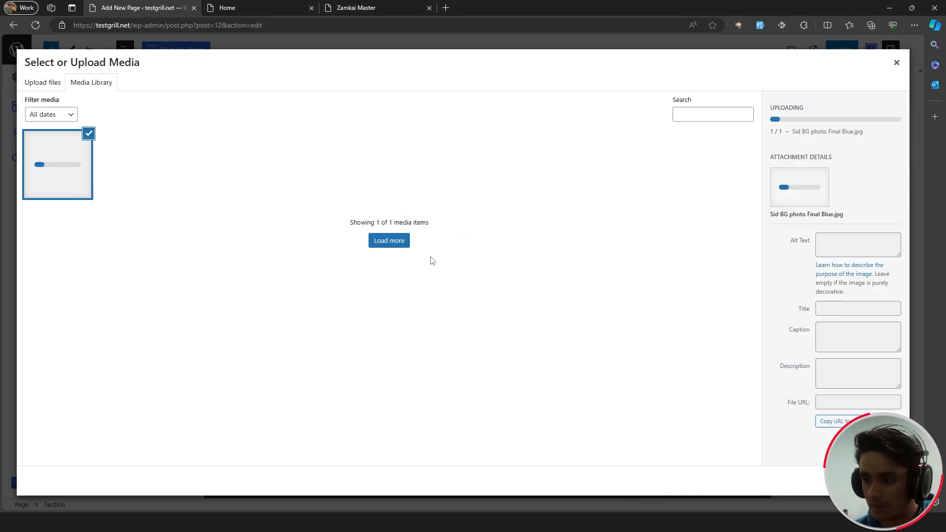
click(885, 481)
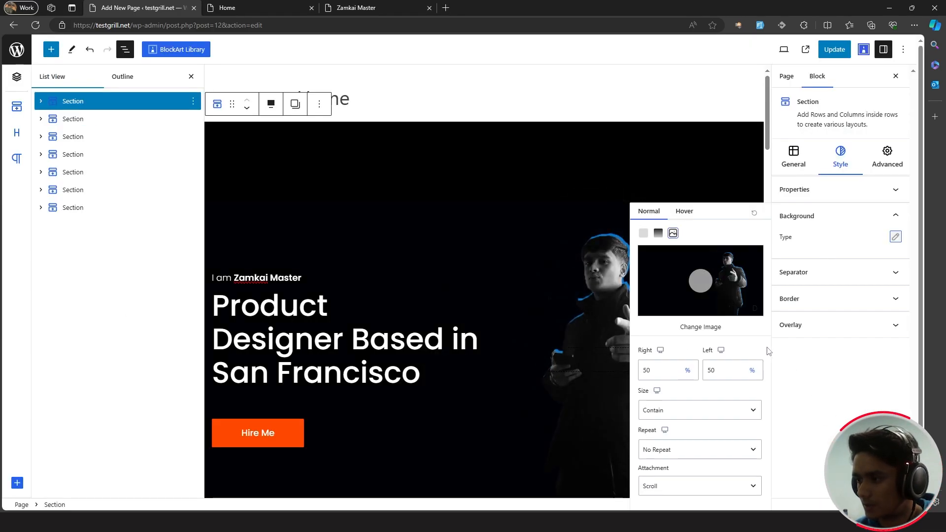
- Set the background size to Auto and move the focal point right to 68% and 0%
scroll(526, 277, down, 5)
scroll(526, 276, up, 4)
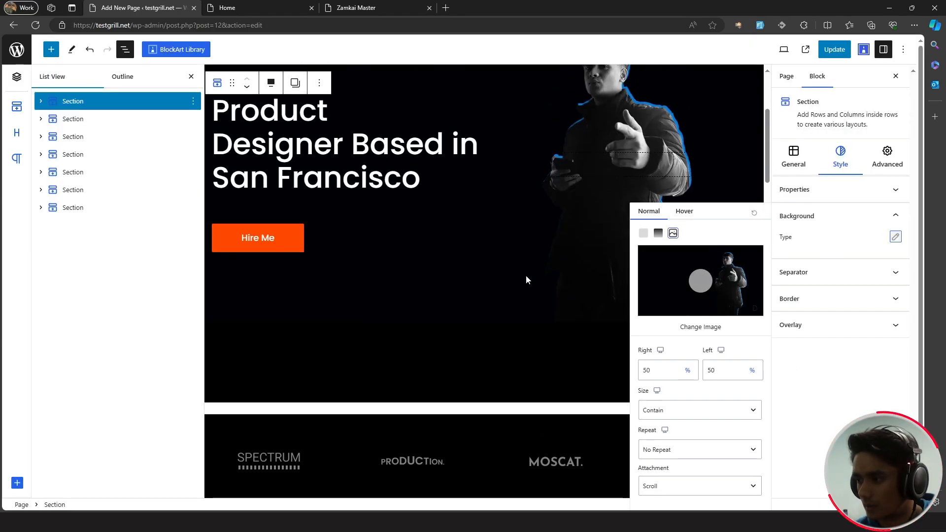
click(680, 417)
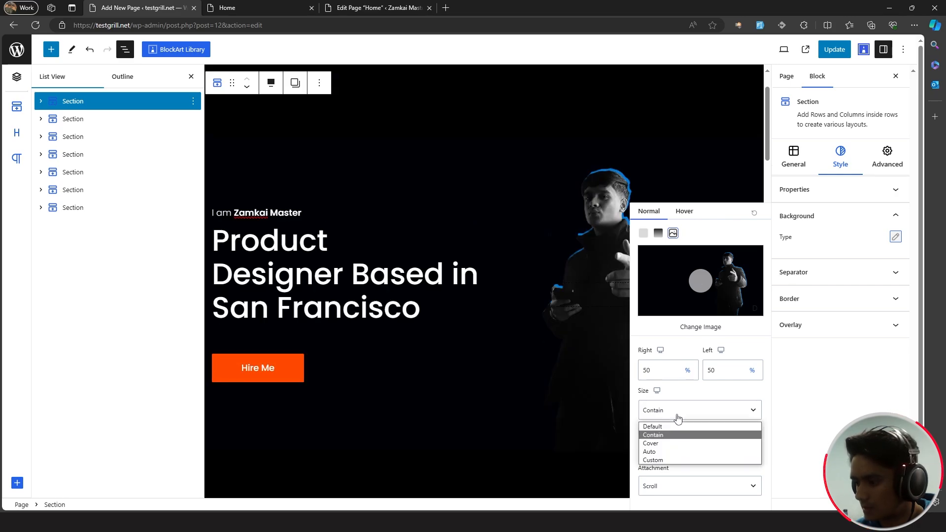
click(674, 452)
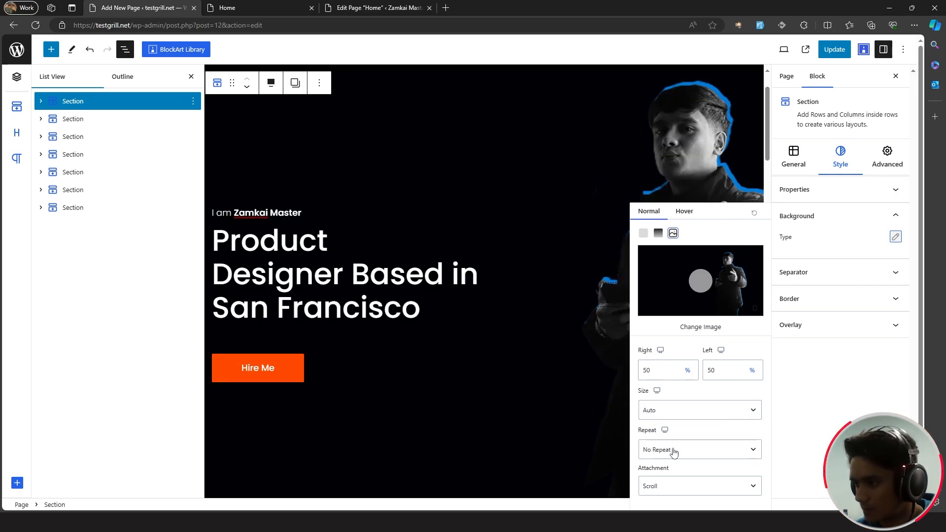
drag(699, 289, 719, 245)
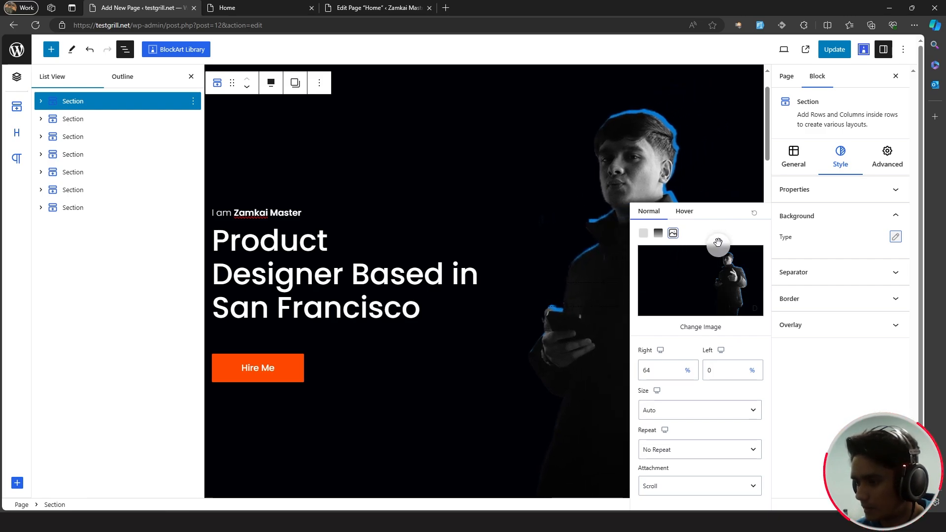
click(191, 78)
drag(718, 243, 723, 238)
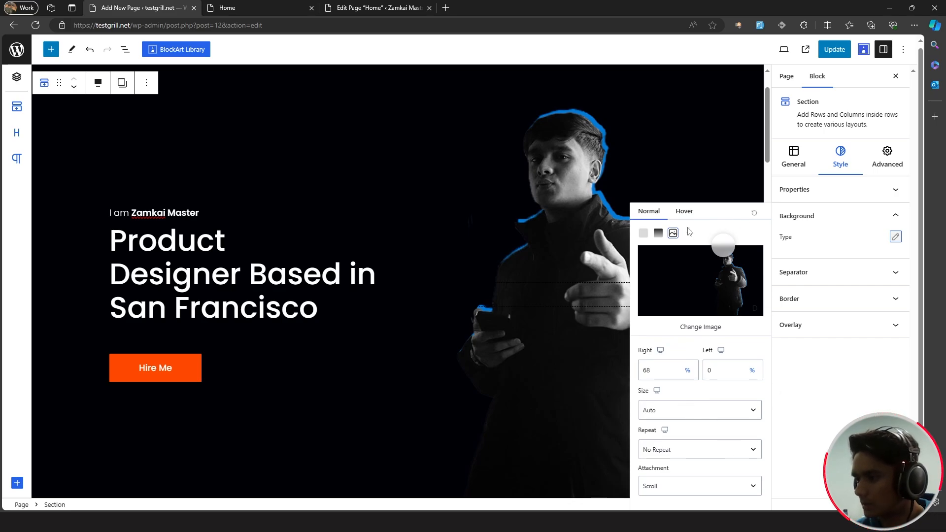
click(895, 238)
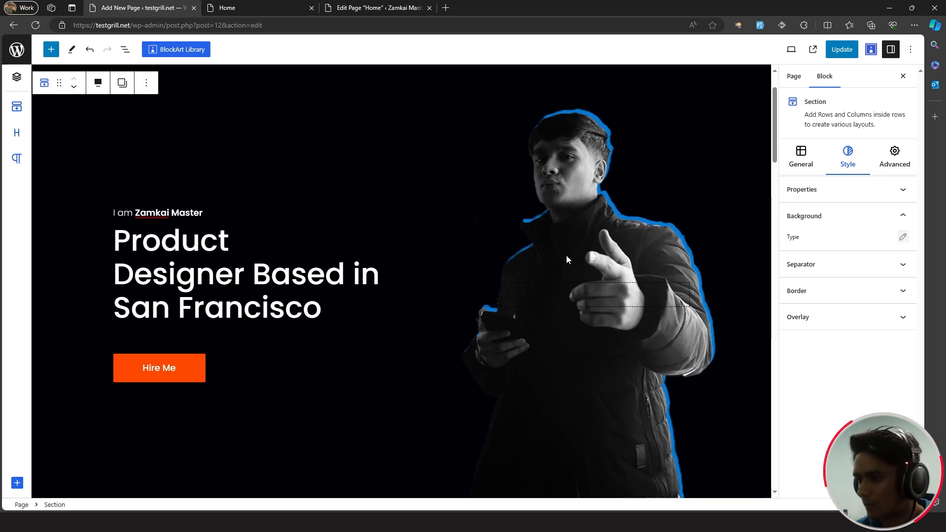
- Change 'Designer' to 'Marketer' in the hero heading
scroll(567, 255, down, 3)
scroll(567, 255, up, 4)
scroll(552, 254, down, 1)
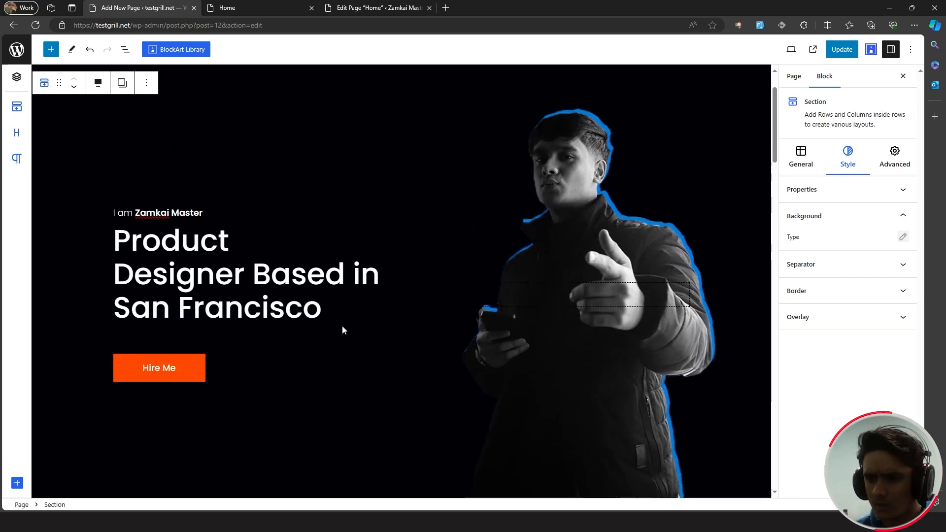
drag(233, 243, 131, 240)
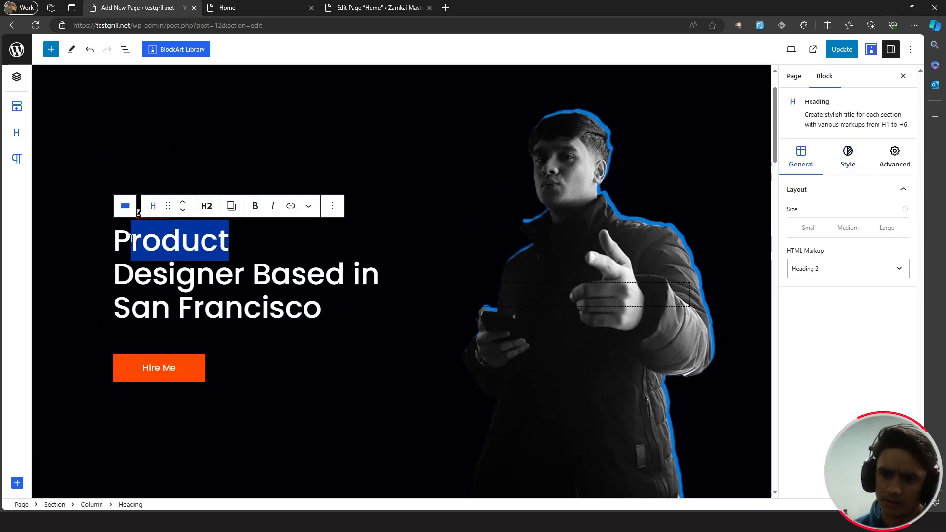
click(234, 246)
drag(233, 244, 112, 242)
click(89, 247)
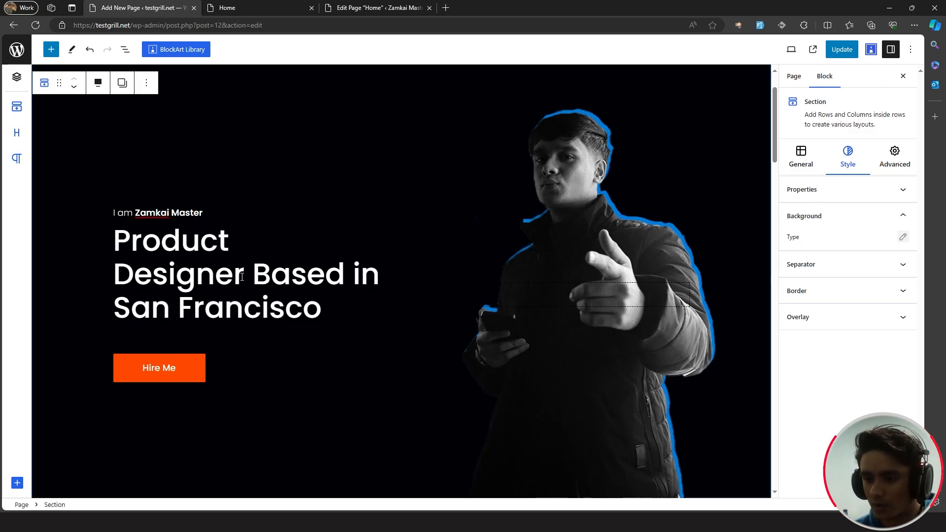
drag(243, 273, 113, 273)
text(marketer)
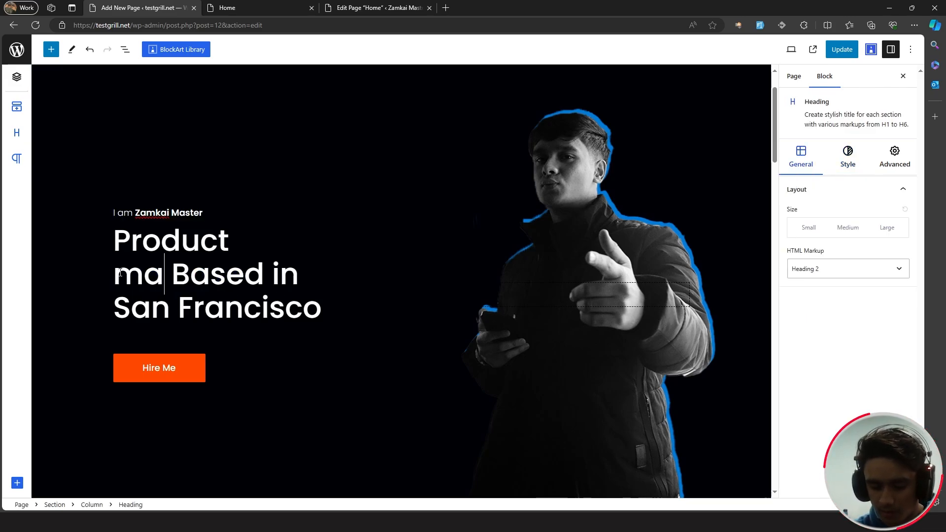
click(145, 281)
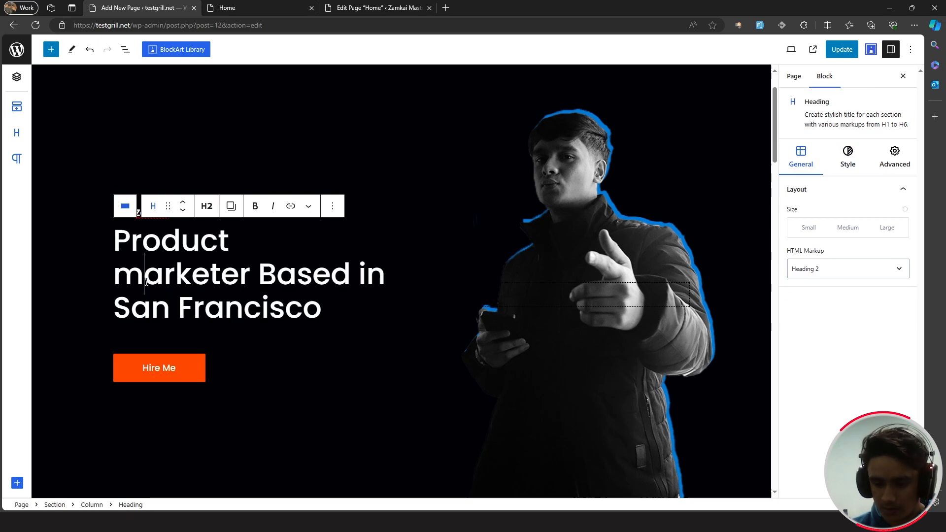
key(BackSpace)
text(M)
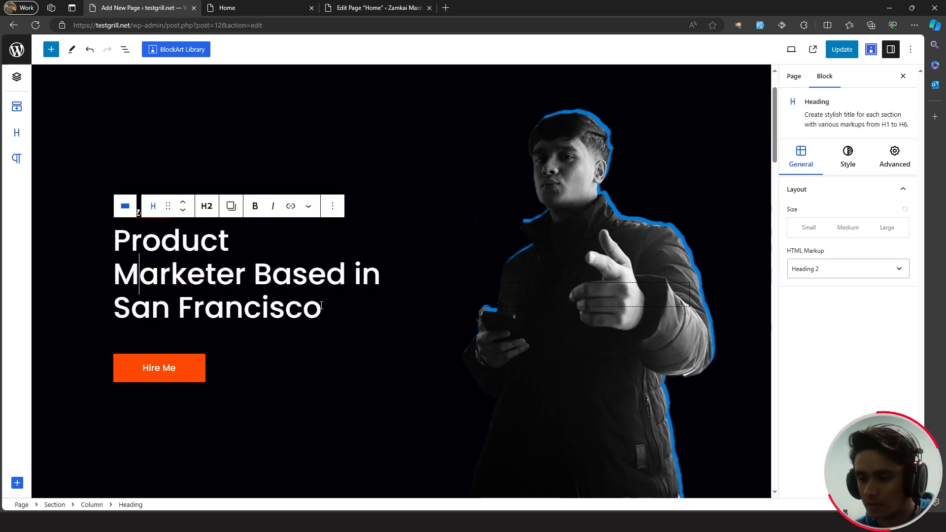
- Highlight 'San Francisco' in the heading with text colour #017BD9
drag(323, 308, 113, 305)
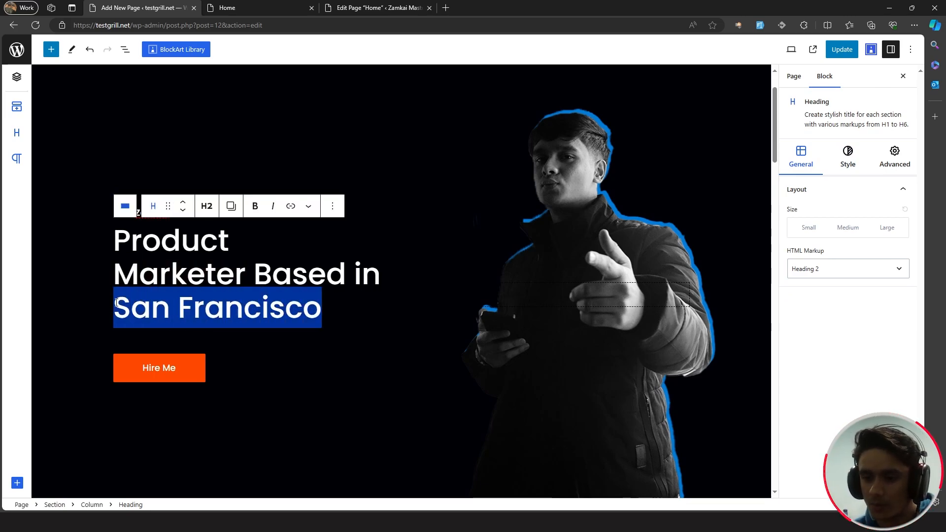
click(309, 208)
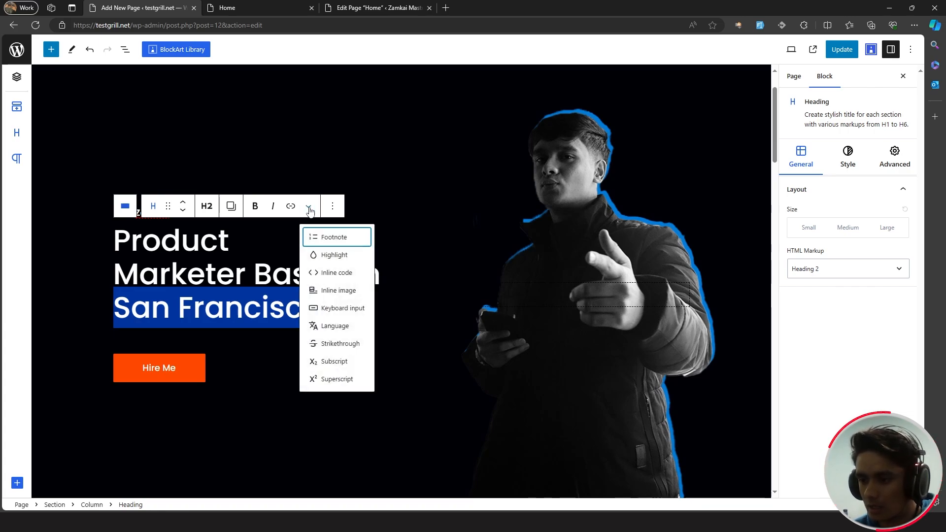
click(331, 256)
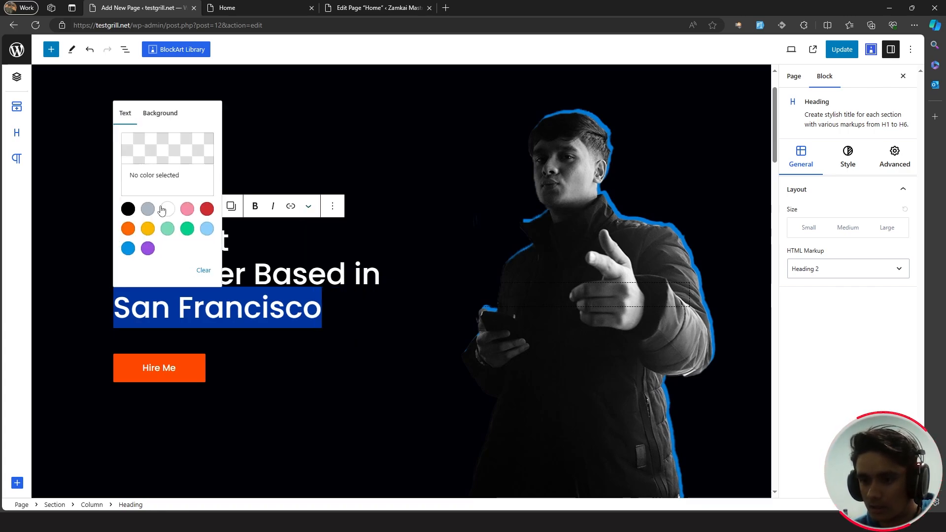
click(154, 186)
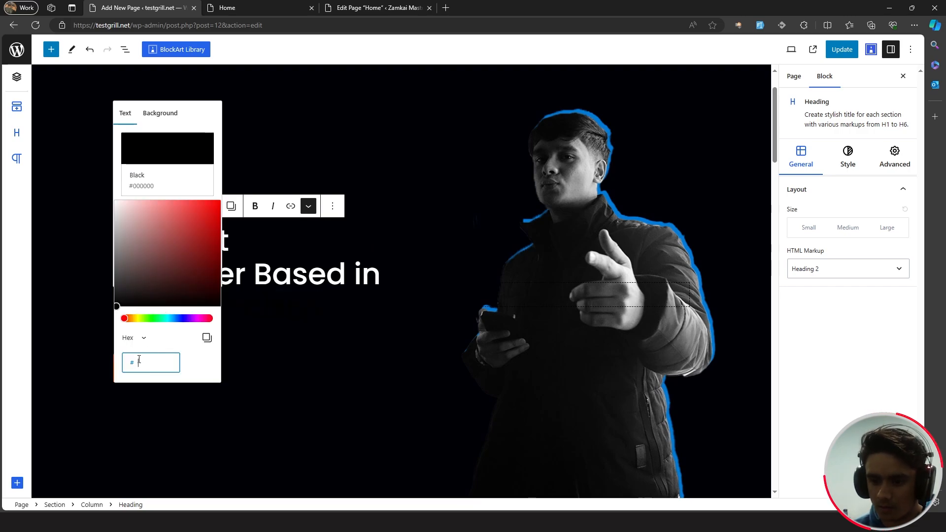
text(017BD9)
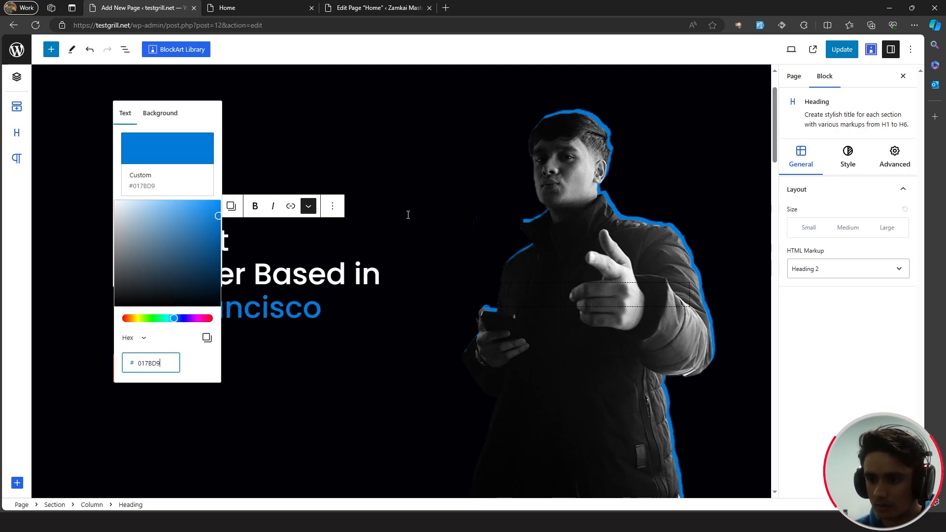
click(408, 214)
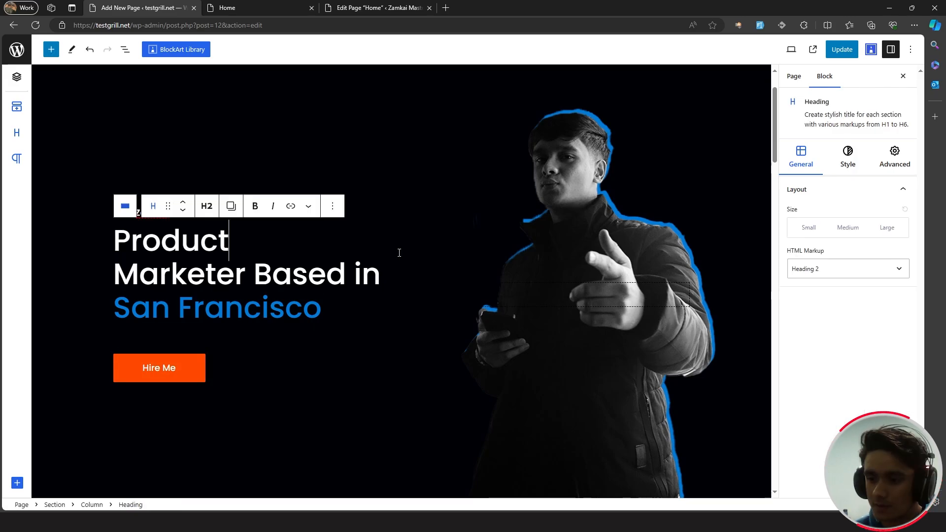
click(203, 362)
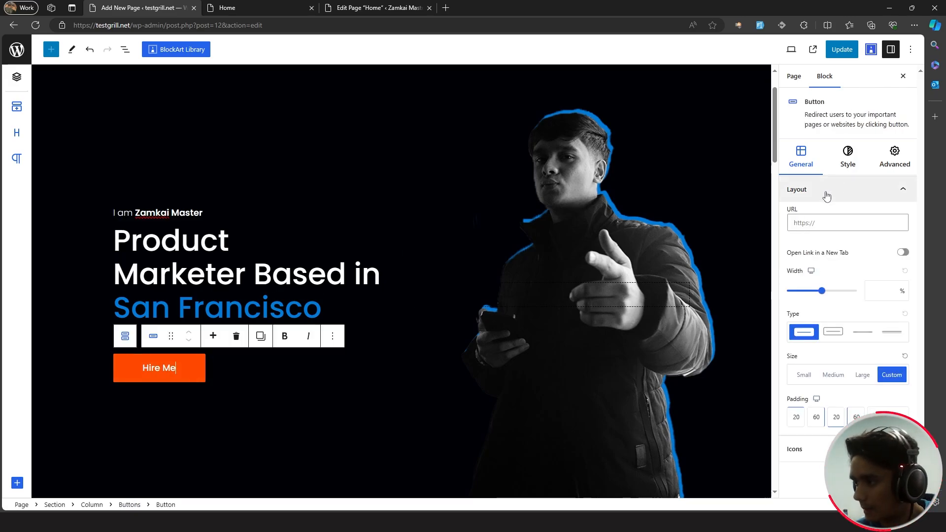
- Set the Hire Me button's background colour to blue #017bd9
click(848, 169)
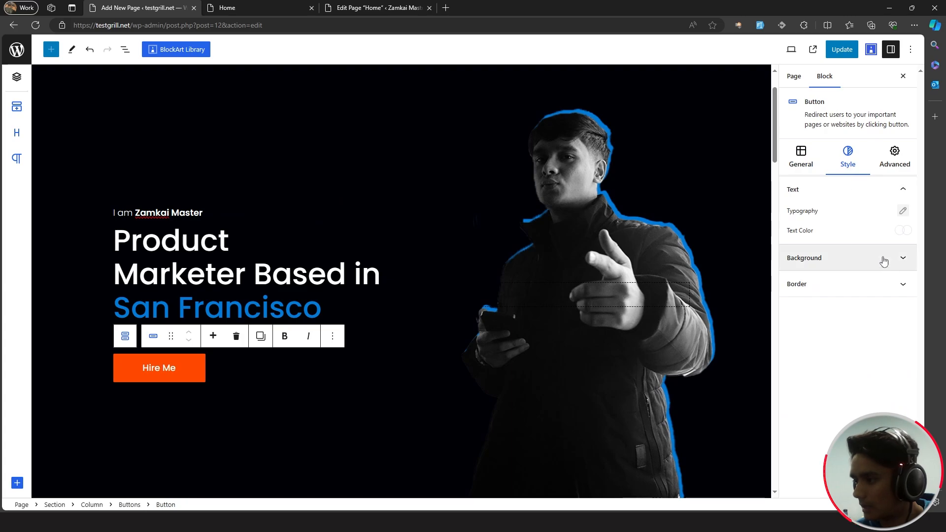
click(903, 264)
click(904, 238)
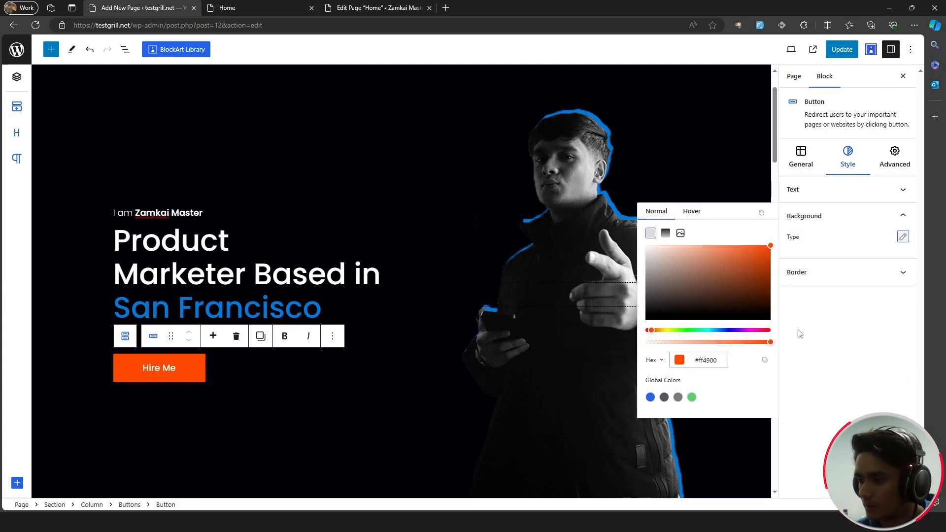
click(650, 398)
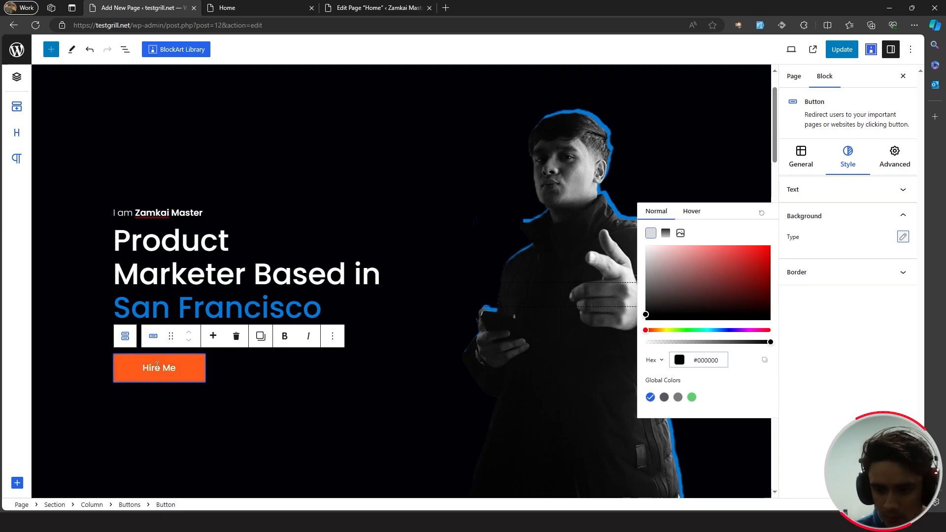
triple_click(719, 361)
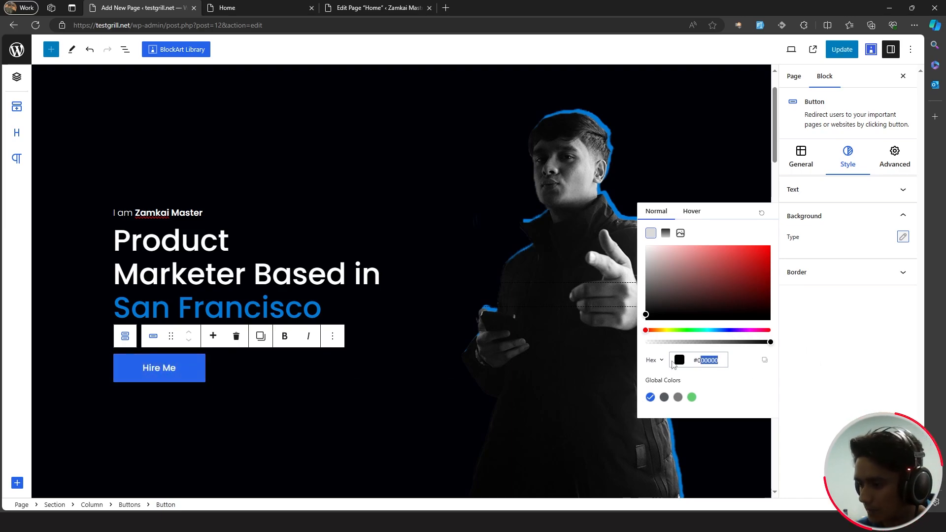
text(017bd9)
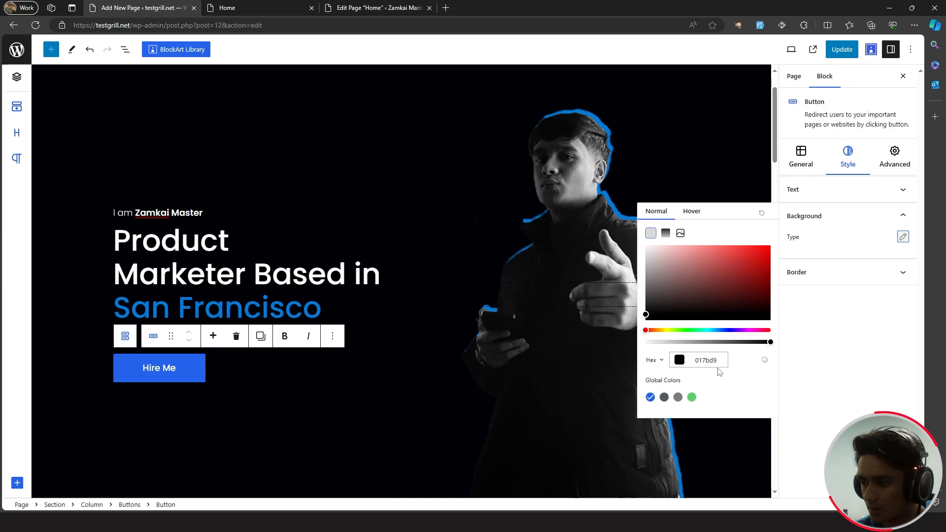
text(#)
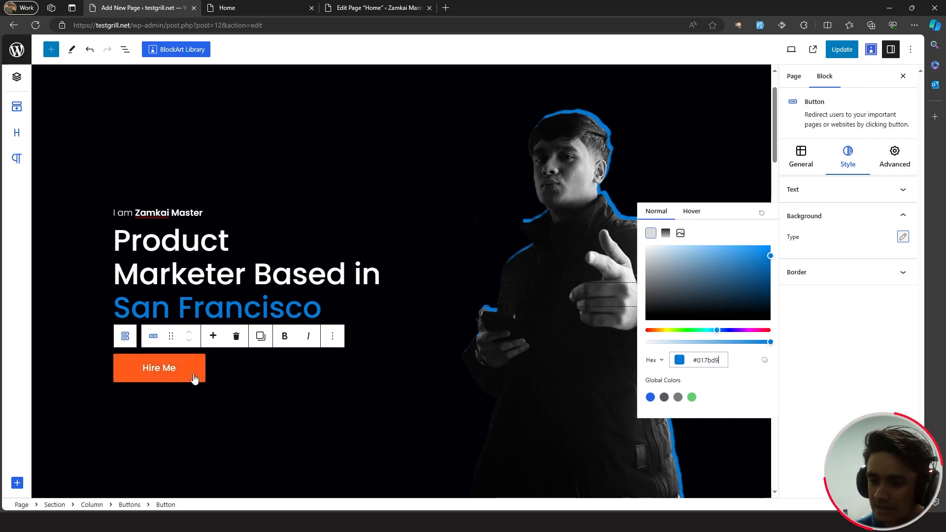
- Make the button's hover background a gradient with both stops set to #017bd9
click(693, 212)
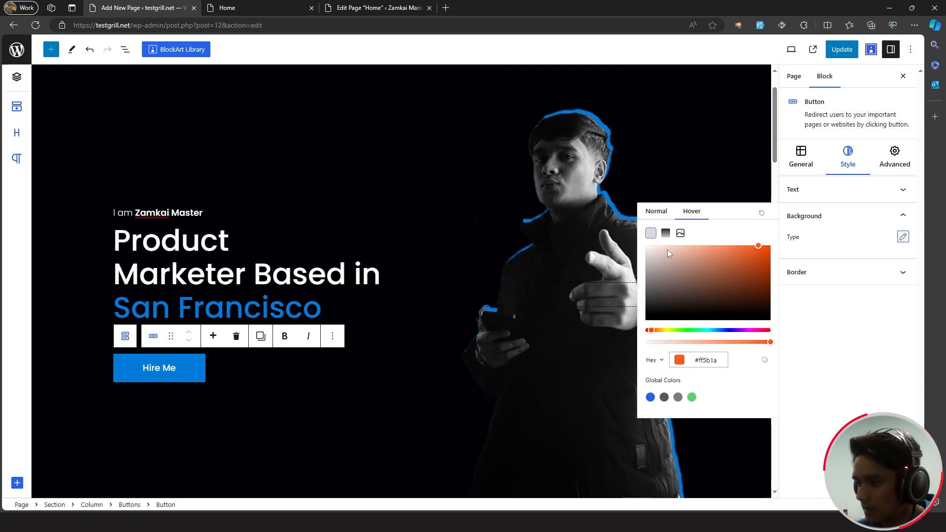
click(666, 233)
click(654, 402)
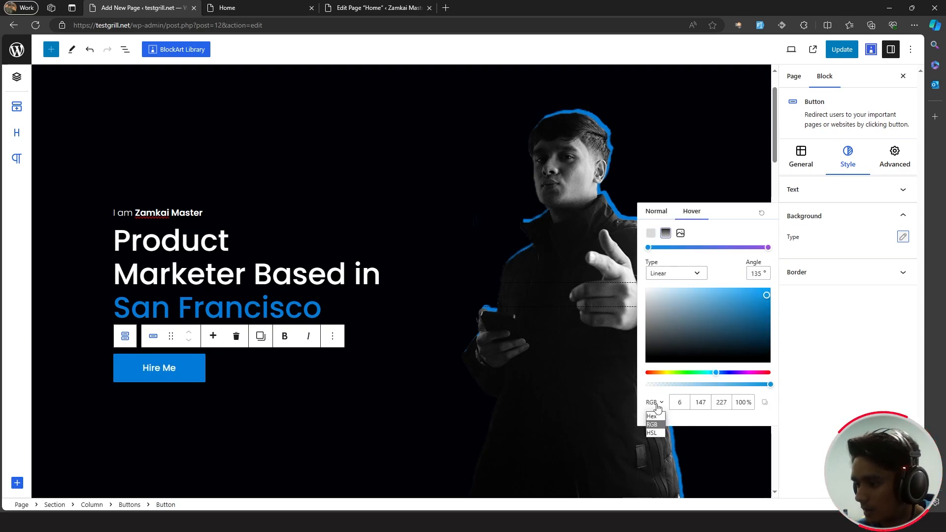
click(656, 431)
drag(723, 406, 692, 407)
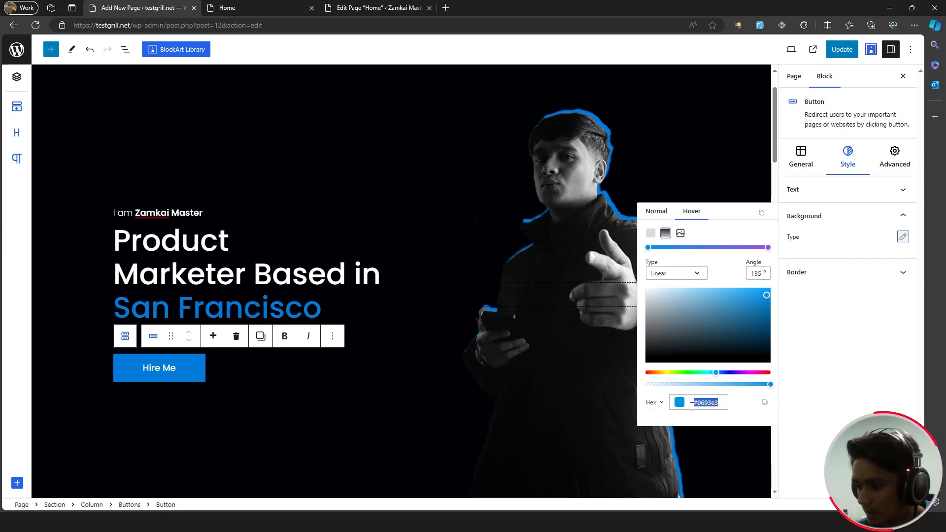
text(017bd9)
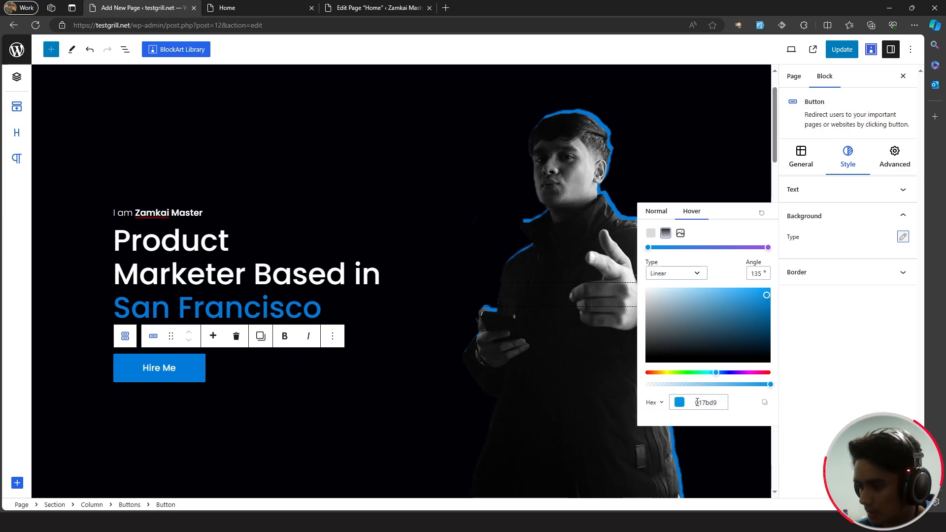
key(Return)
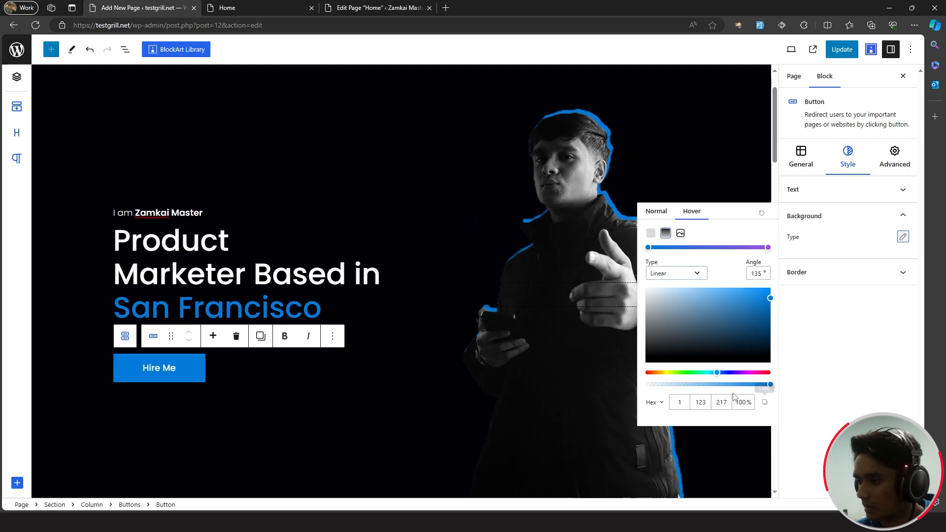
click(769, 248)
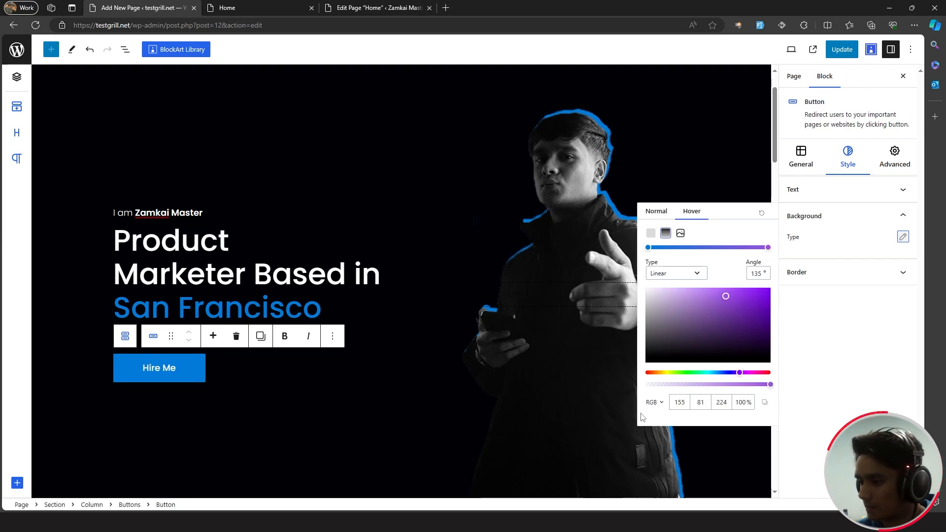
click(652, 403)
click(658, 420)
drag(717, 402, 670, 410)
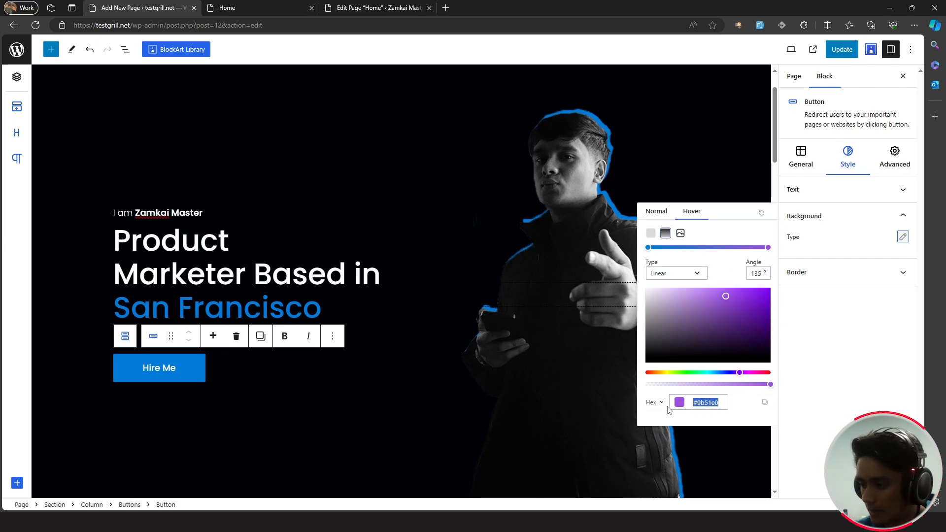
text(017bd9)
key(Return)
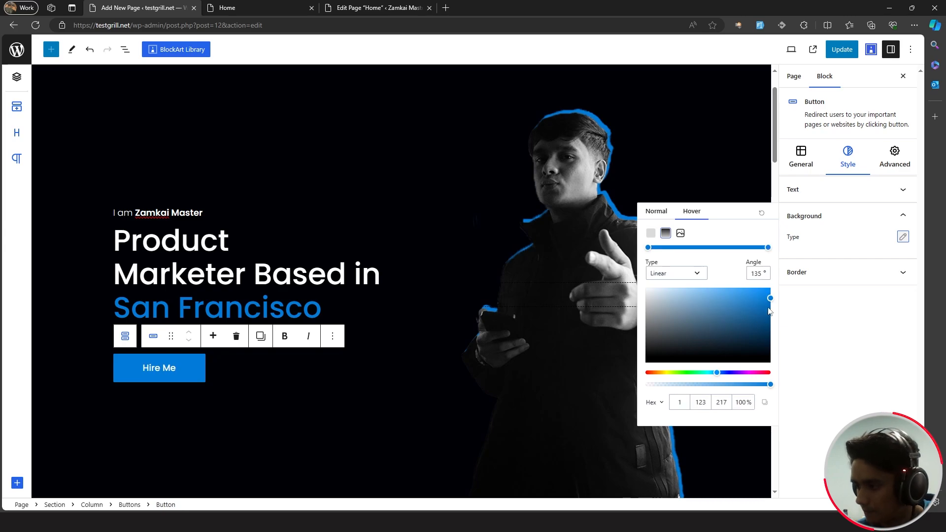
- Brighten the hover gradient, angle it at 180°, and update the page
drag(771, 300, 755, 286)
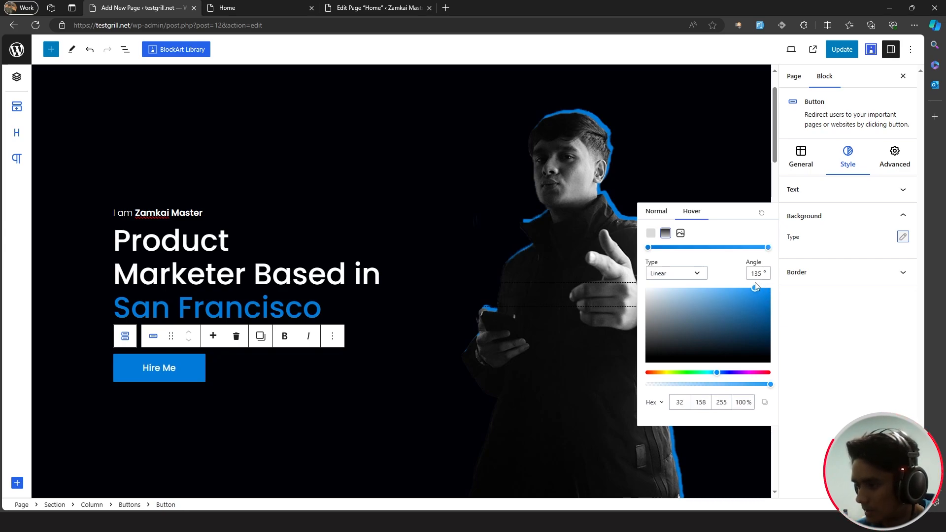
double_click(761, 272)
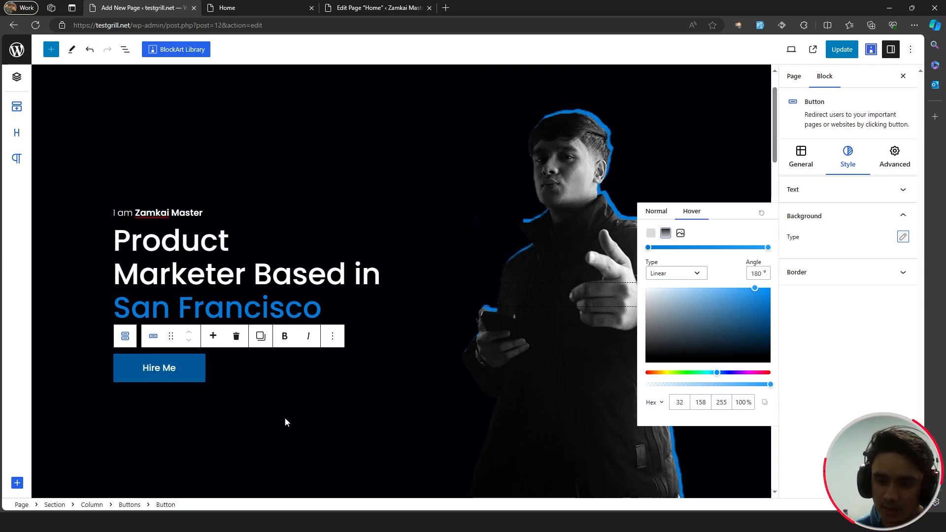
click(903, 237)
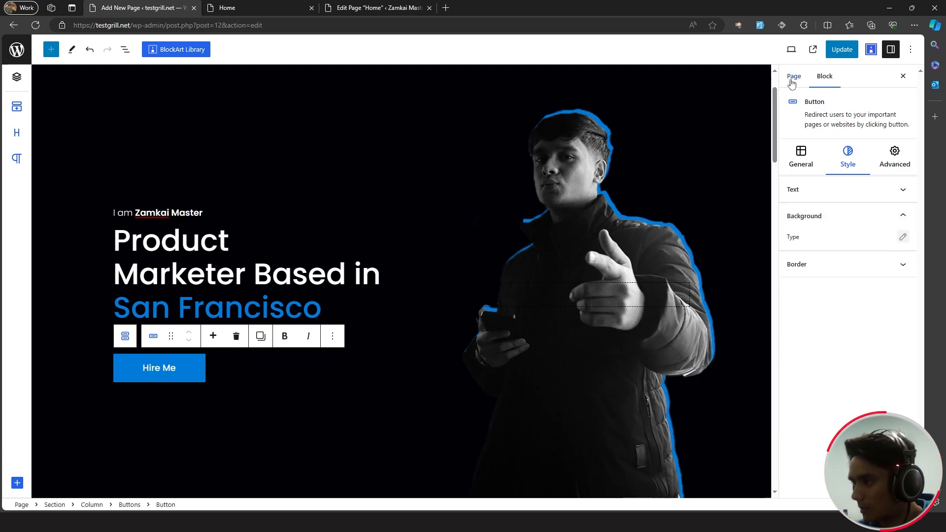
click(842, 50)
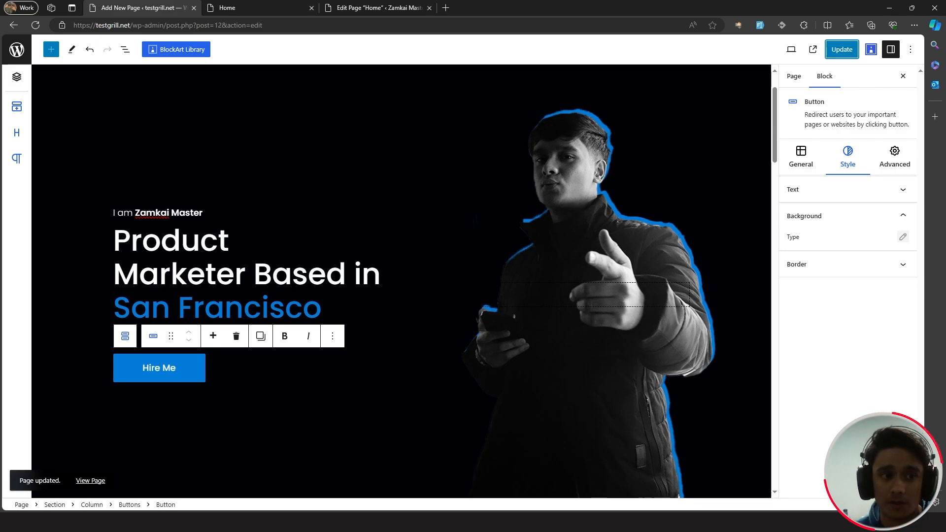
click(323, 230)
scroll(324, 231, up, 2)
- Set the Zakra global Primary colour to #017bd9 in the Customizer
click(254, 8)
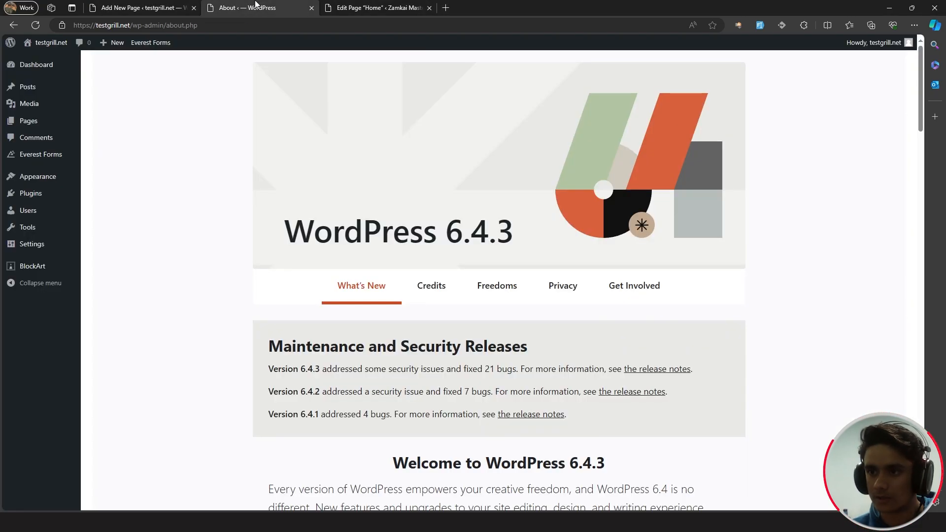
mouse_move(38, 197)
mouse_move(49, 180)
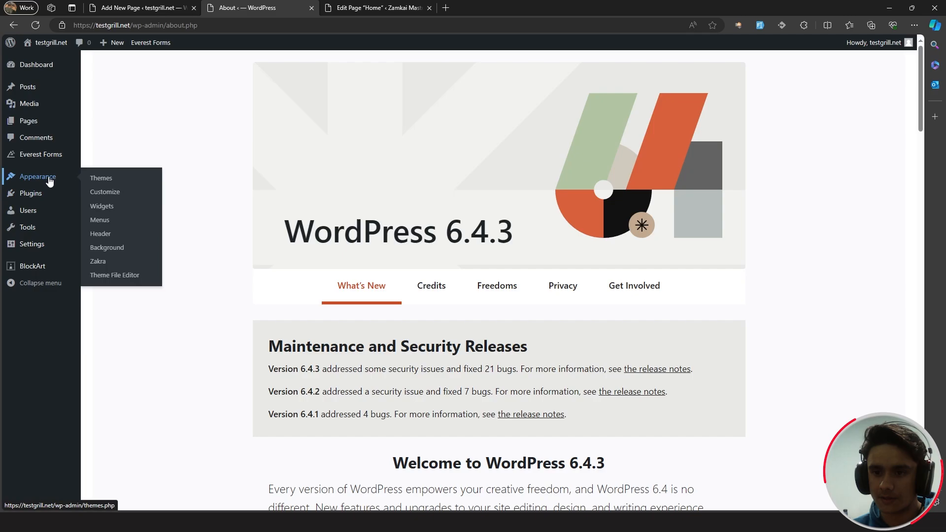
click(130, 196)
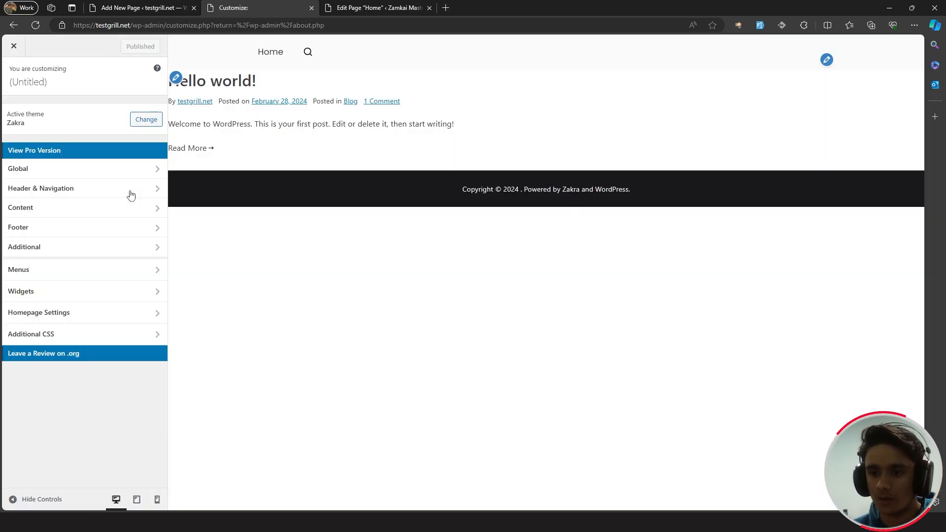
click(120, 174)
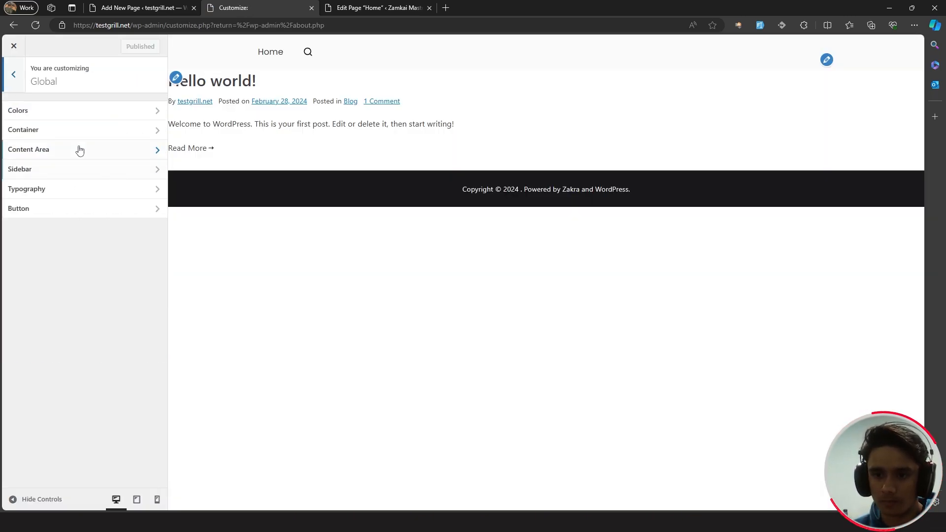
click(73, 113)
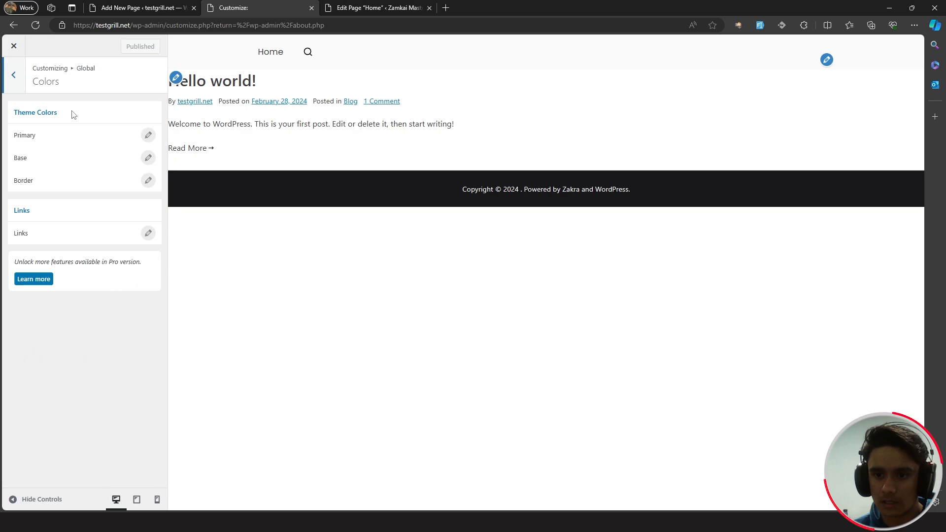
click(148, 136)
click(37, 161)
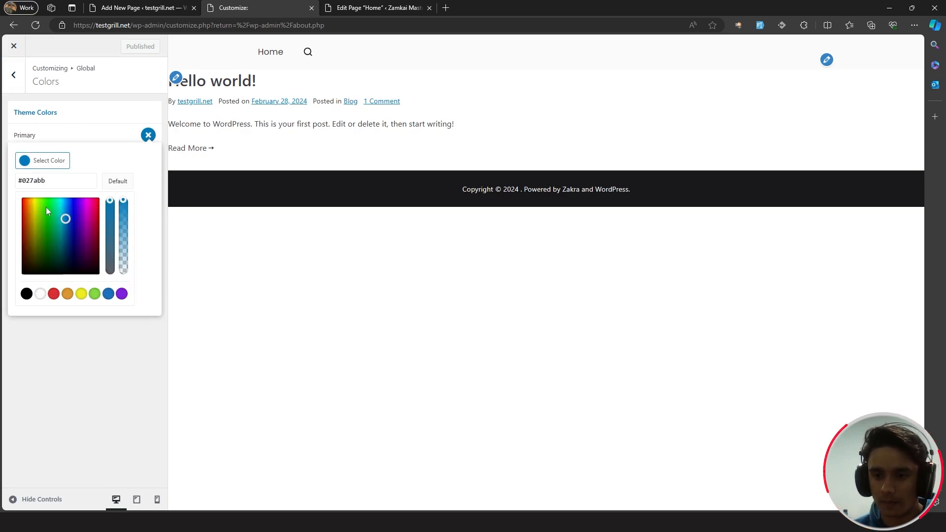
drag(45, 181, 23, 179)
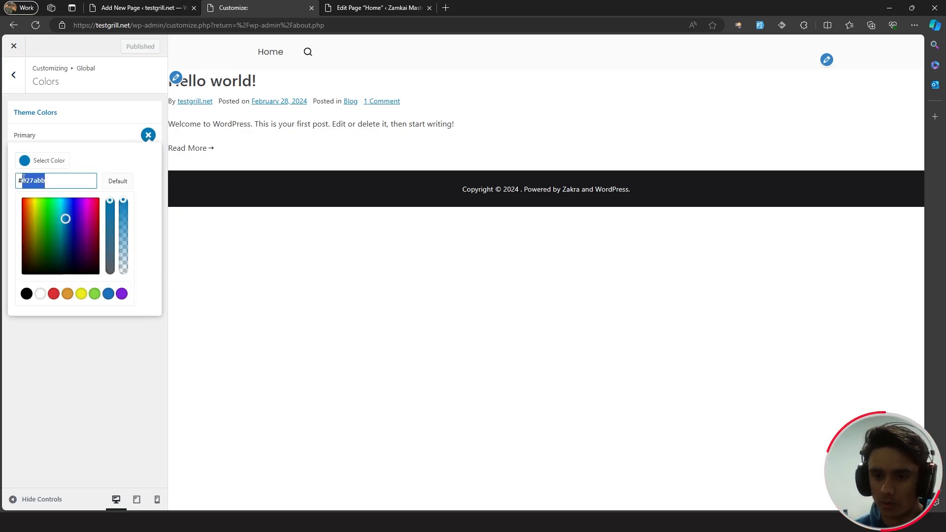
text(017bd9)
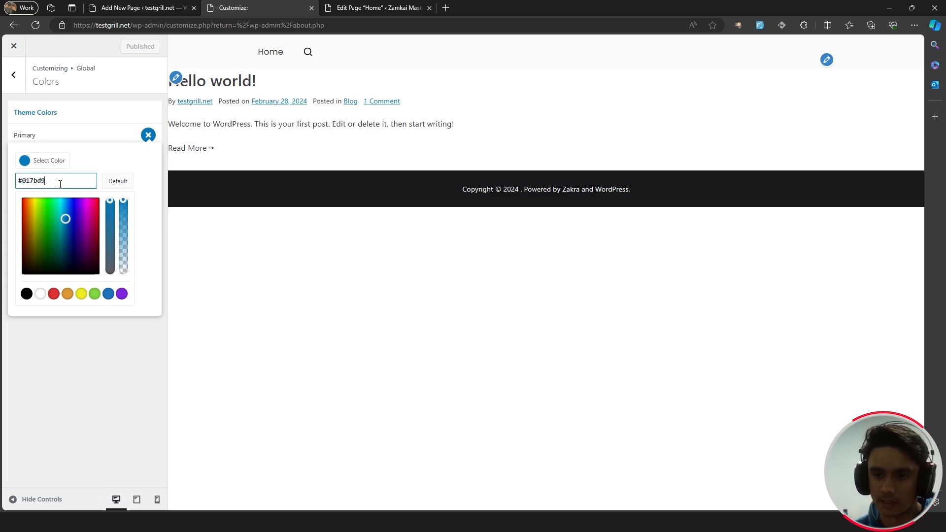
click(101, 133)
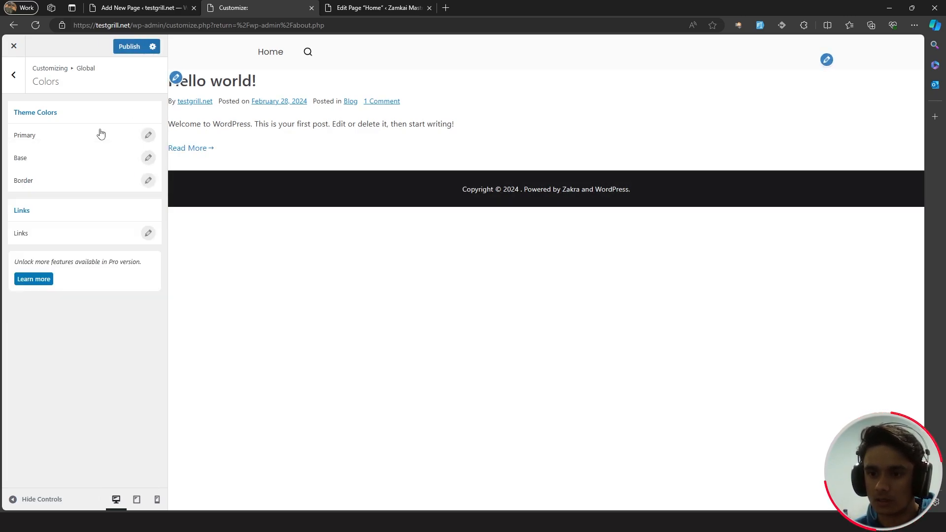
- Check the Base and Border colours, then publish and close the Customizer
click(148, 158)
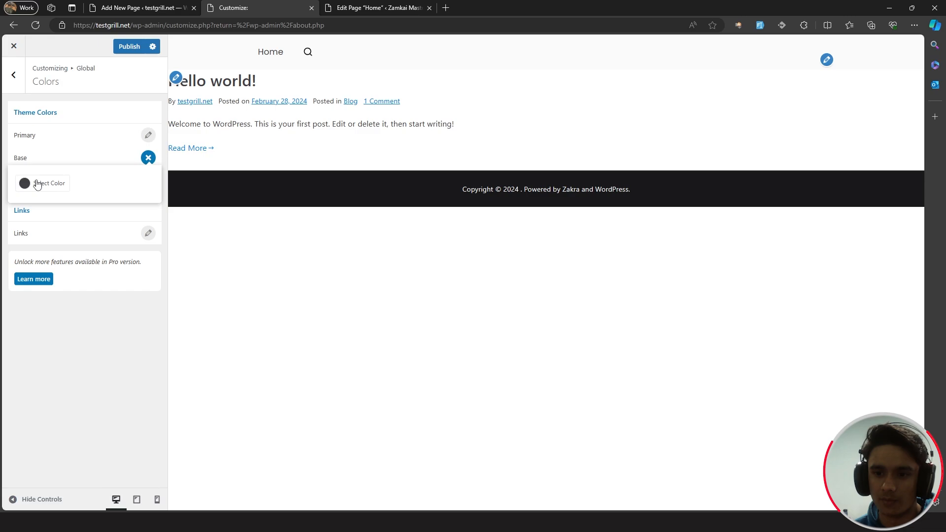
click(82, 154)
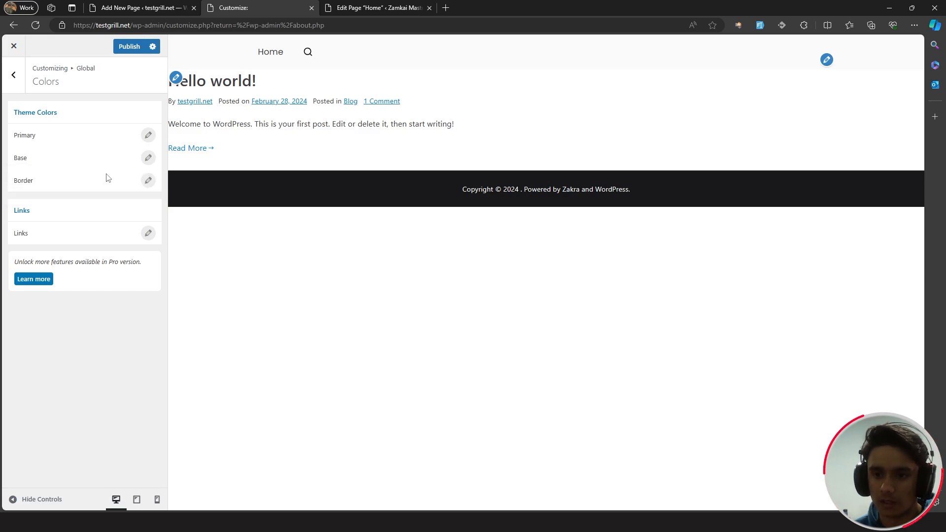
click(148, 180)
click(91, 170)
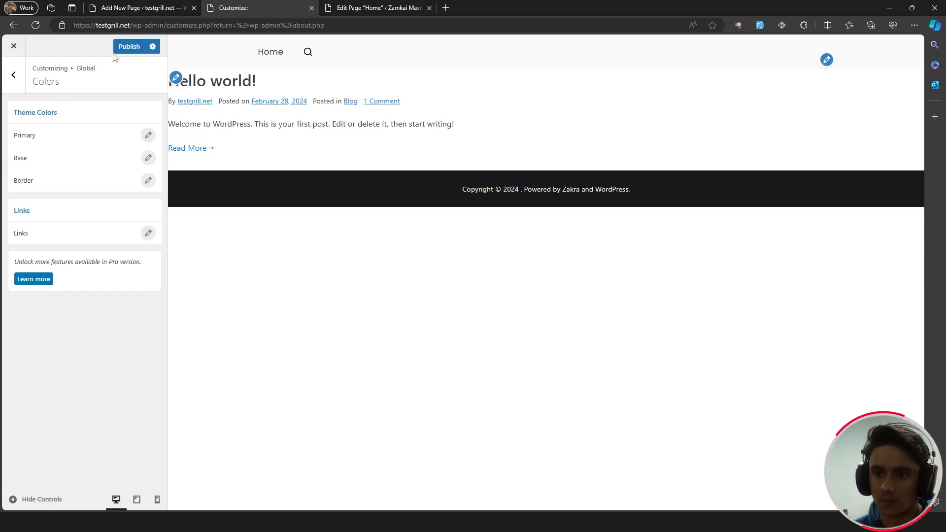
click(126, 49)
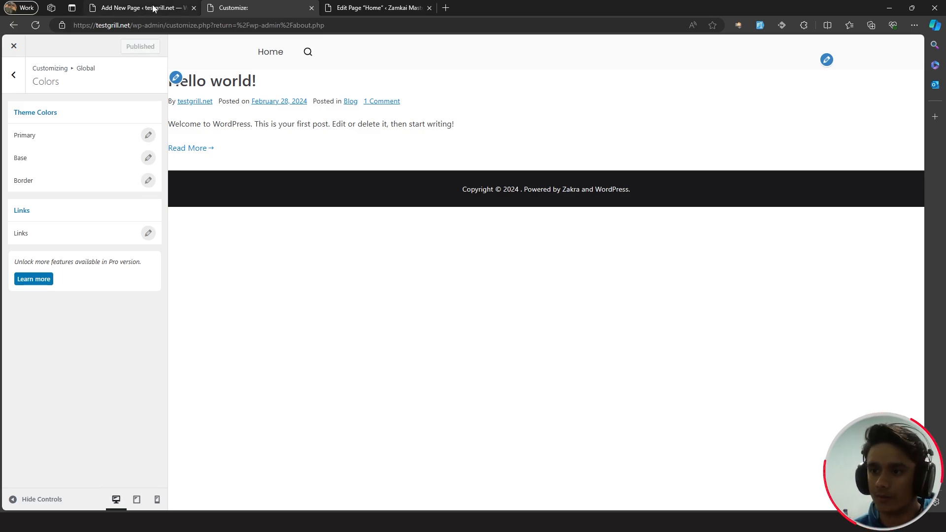
click(14, 46)
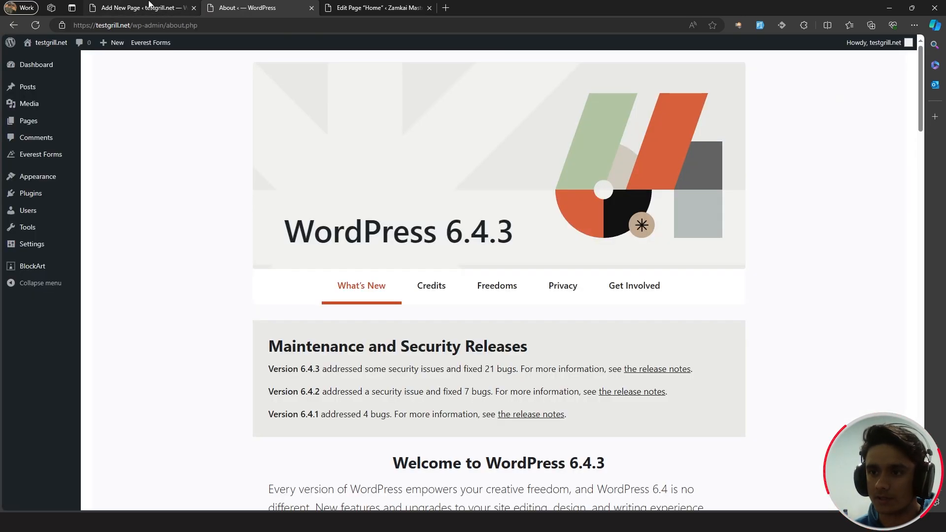
- Back in the Home editor, select the PRODUCTION logo in the client-logo row for replacement
click(149, 6)
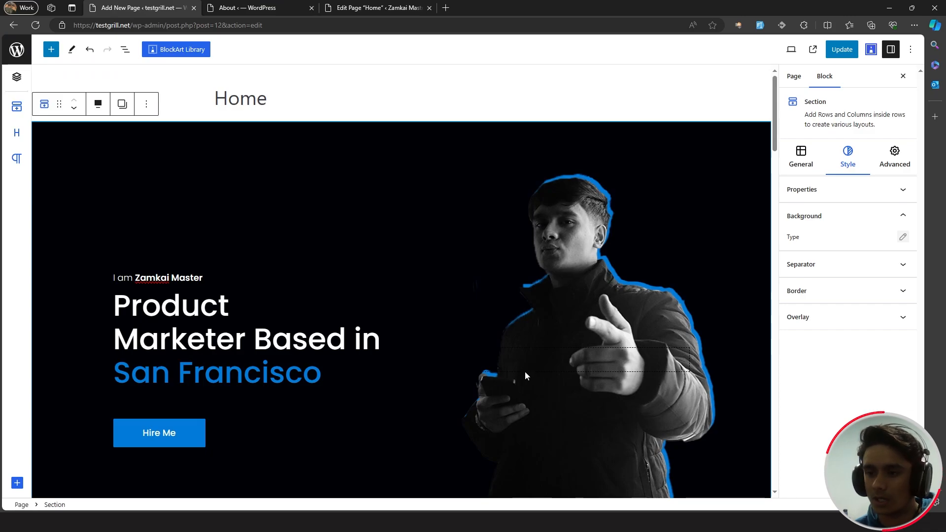
scroll(517, 365, down, 9)
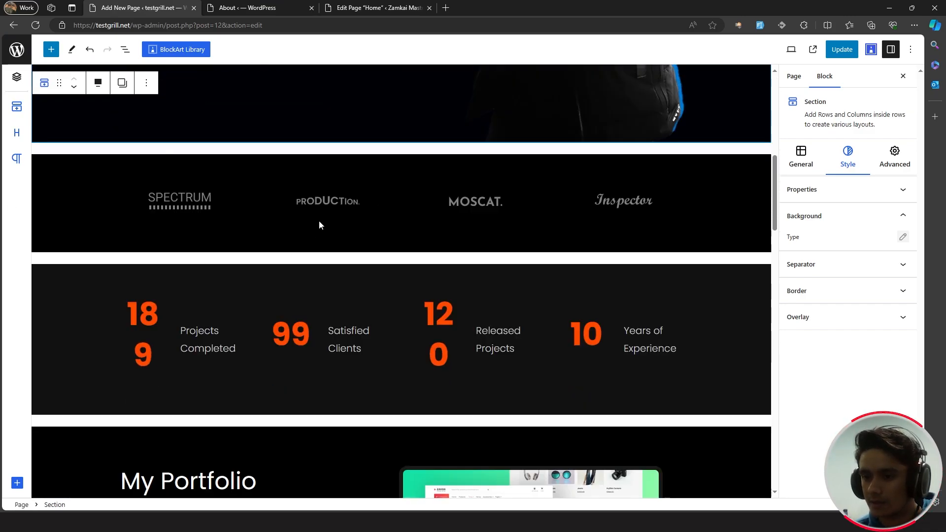
click(160, 213)
click(353, 202)
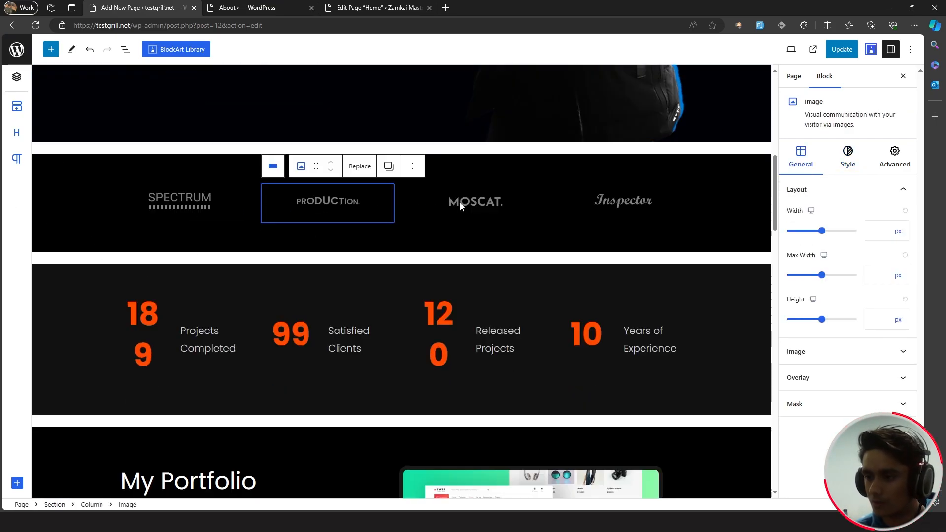
click(473, 204)
click(620, 206)
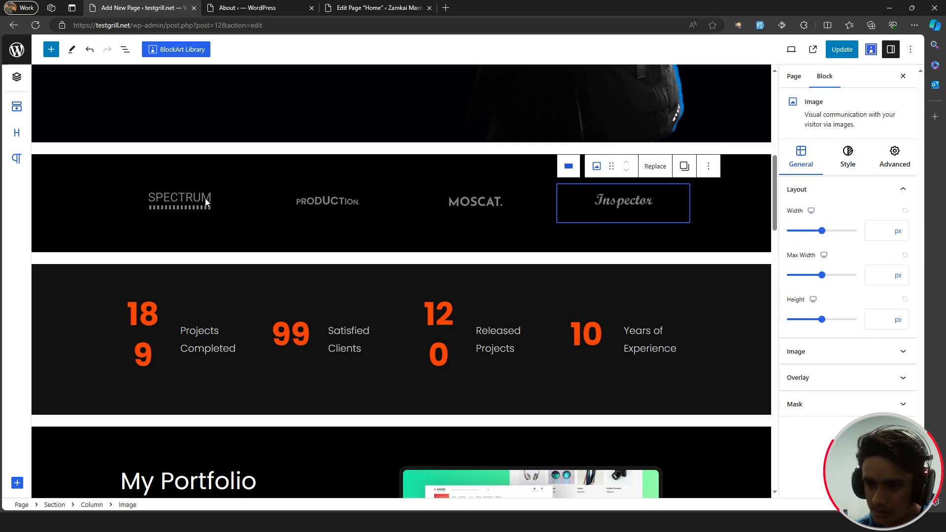
click(206, 202)
click(312, 203)
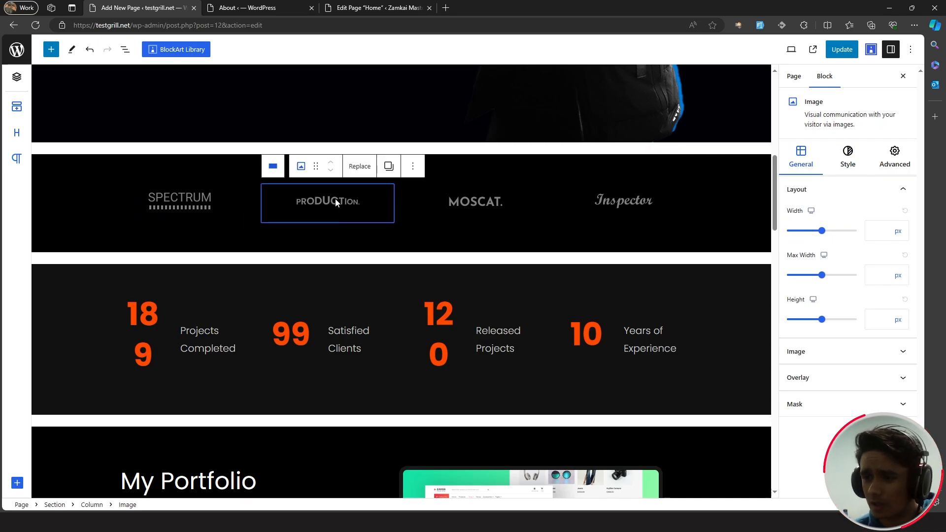
click(357, 167)
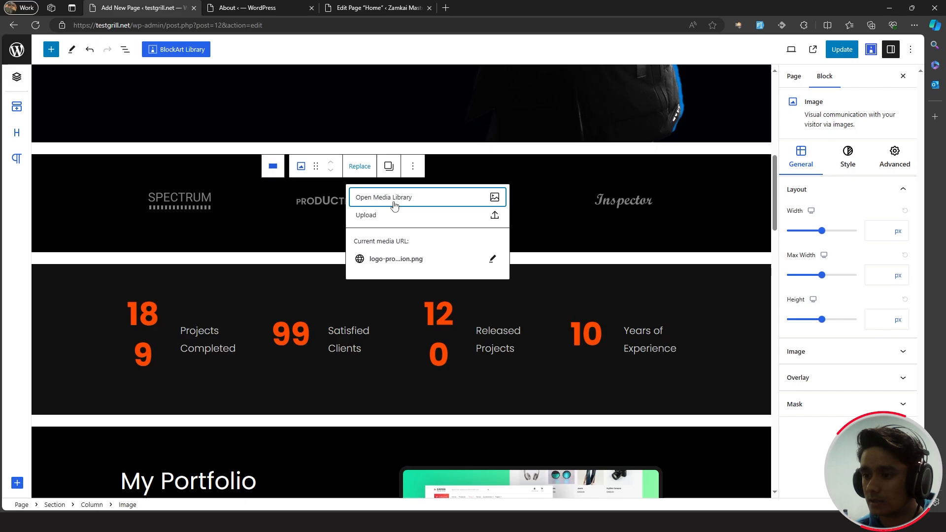
- Swap PRODUCTION for the uploaded ThemeGrill logo and raise its side paddings to about 25
click(393, 200)
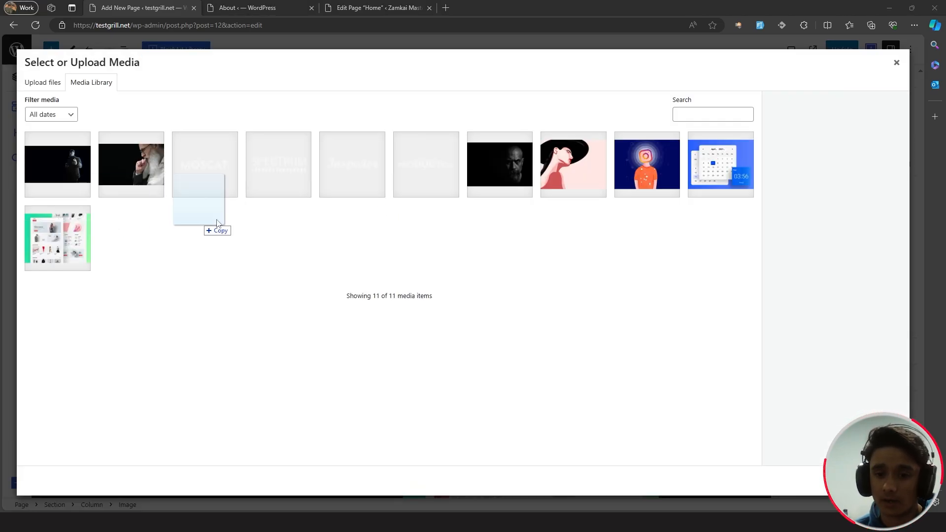
drag(216, 221, 246, 221)
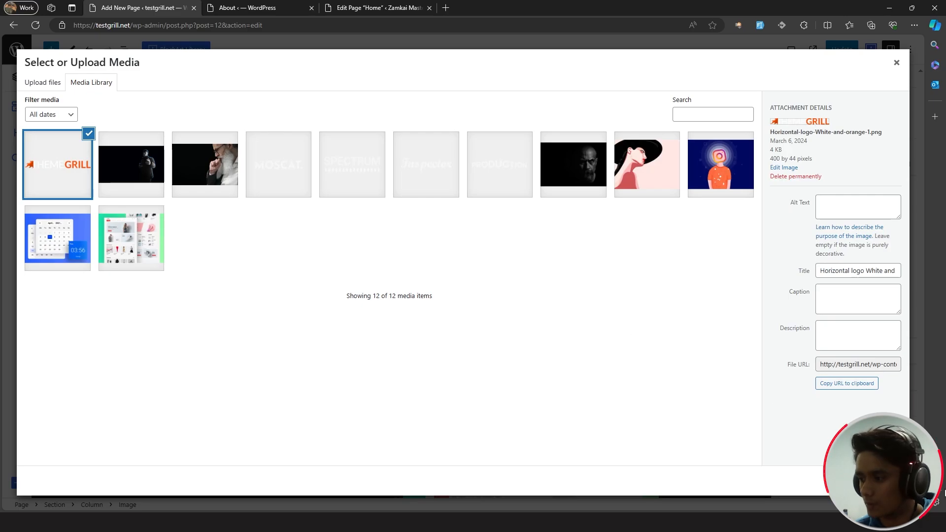
click(885, 481)
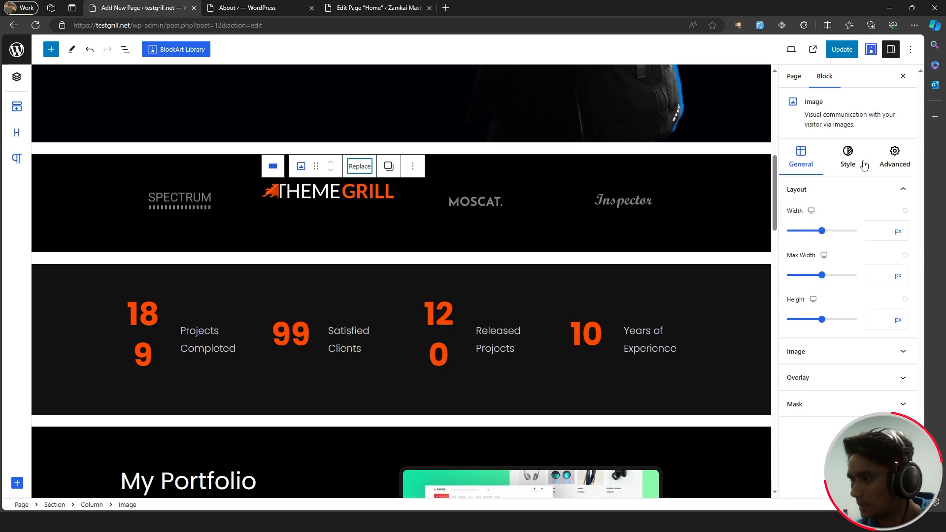
click(887, 157)
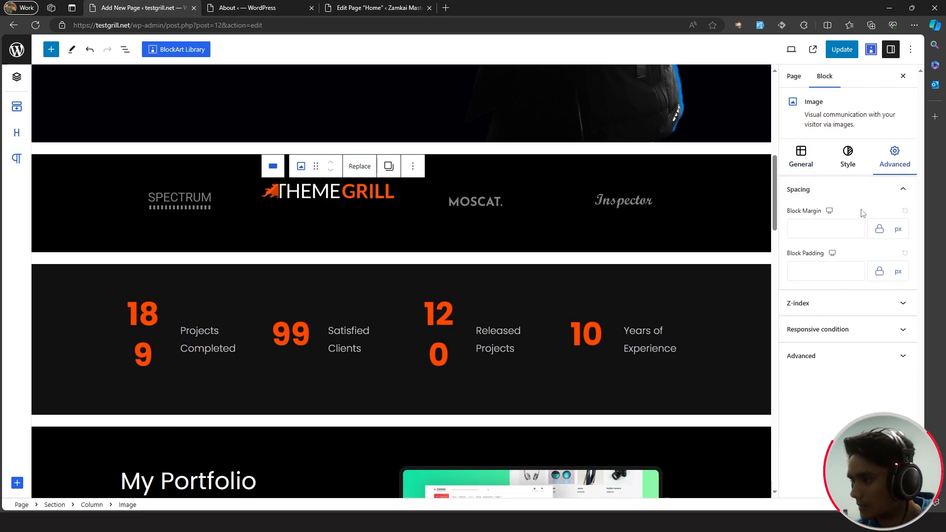
click(879, 272)
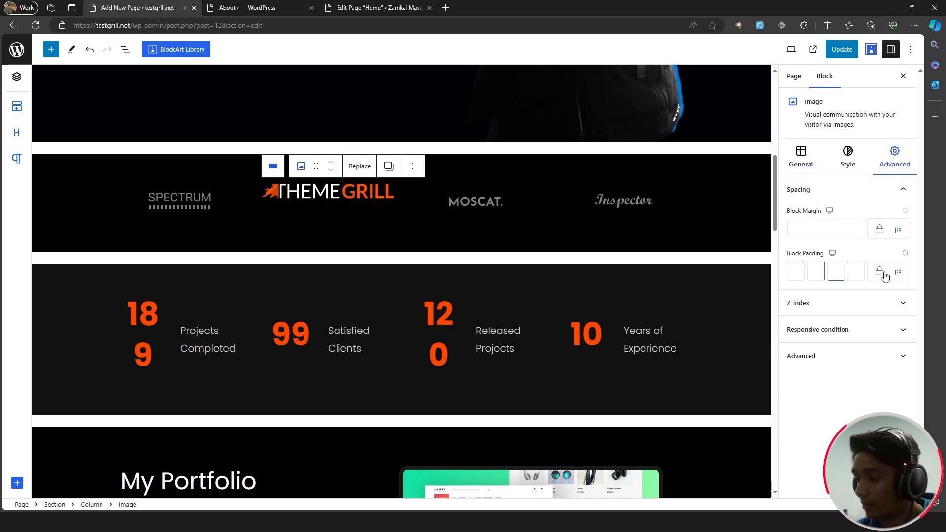
click(800, 269)
key(Up)
key(Up)
key(Up)
key(Up)
key(Up)
key(Up)
key(Up)
key(Up)
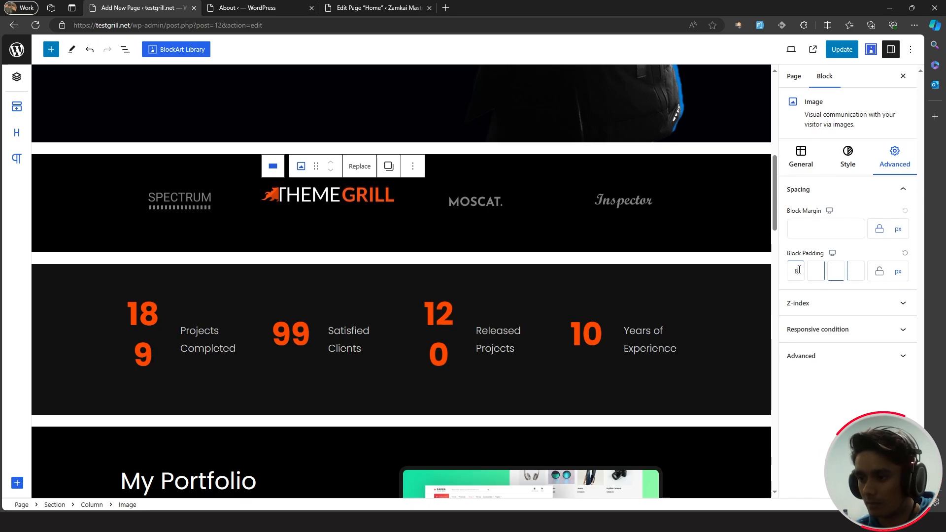
key(Up)
key(Up)
key(Up)
key(Up)
key(Up)
key(Up)
key(Up)
key(Up)
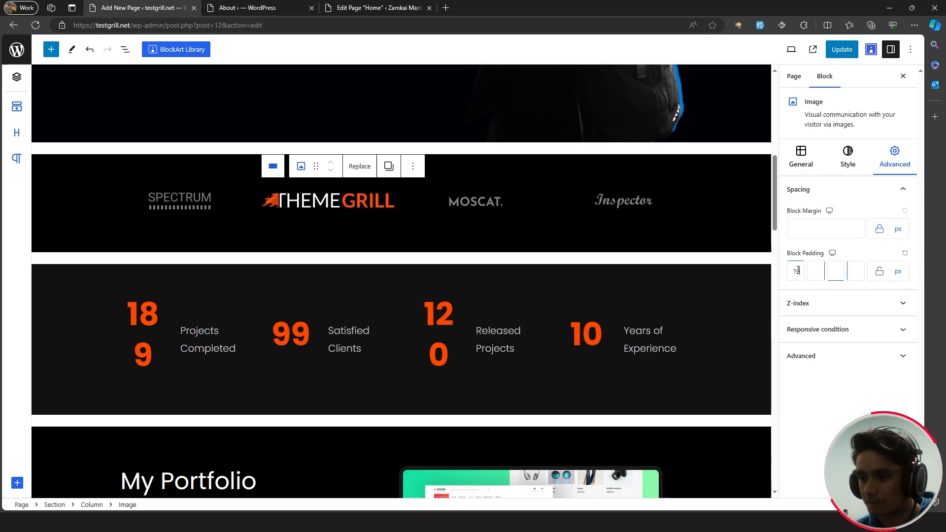
key(Up)
key(Up)
key(Up)
key(Up)
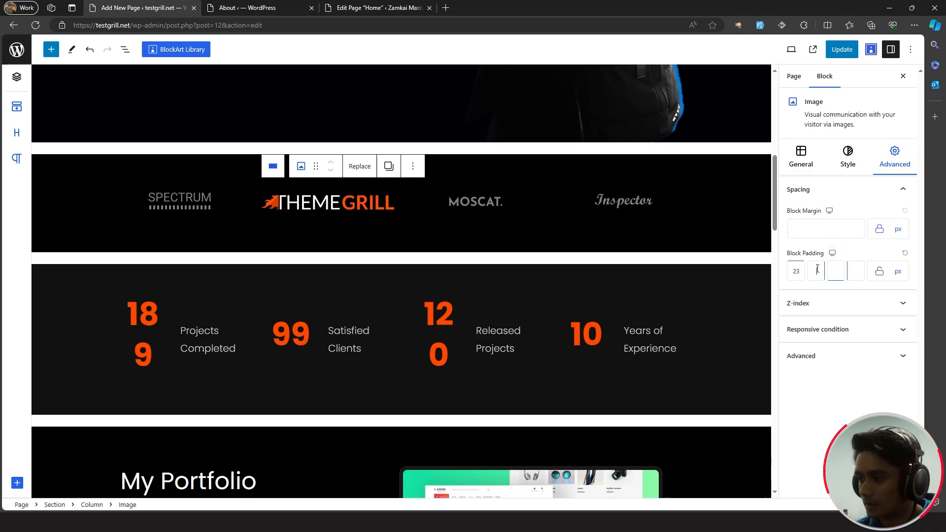
key(Up)
key(Up)
key(Up)
key(Up)
key(Up)
key(Up)
key(Up)
key(Up)
key(Up)
key(Up)
key(Up)
key(Up)
key(Up)
key(Up)
key(Up)
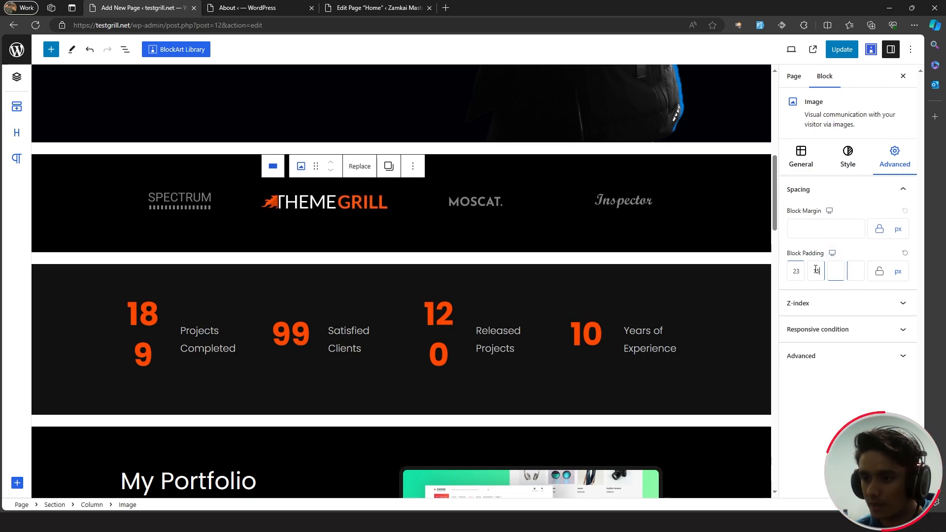
key(Up)
key(Up)
key(Up)
key(Up)
key(Up)
key(Up)
key(Up)
key(Up)
key(Up)
key(Up)
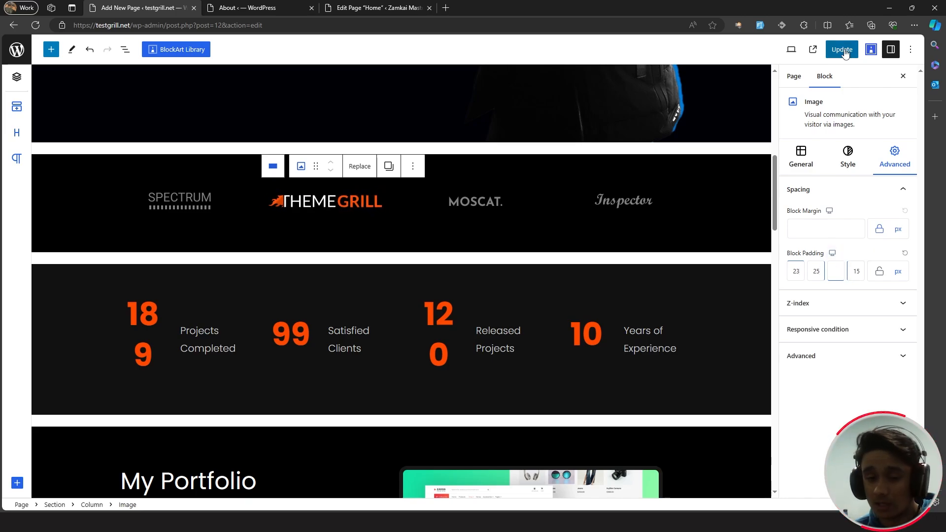
- Update the page and begin replacing the Inspector logo with Masteriyo
click(846, 53)
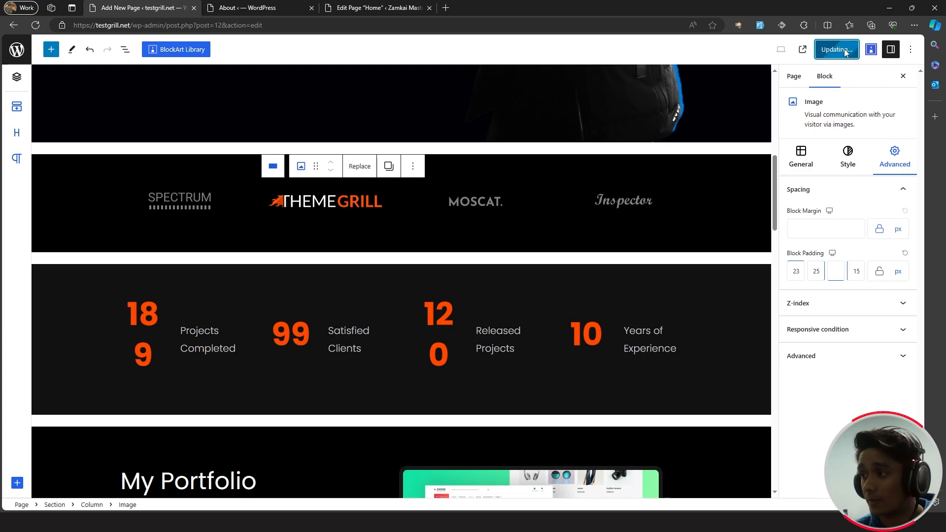
click(604, 210)
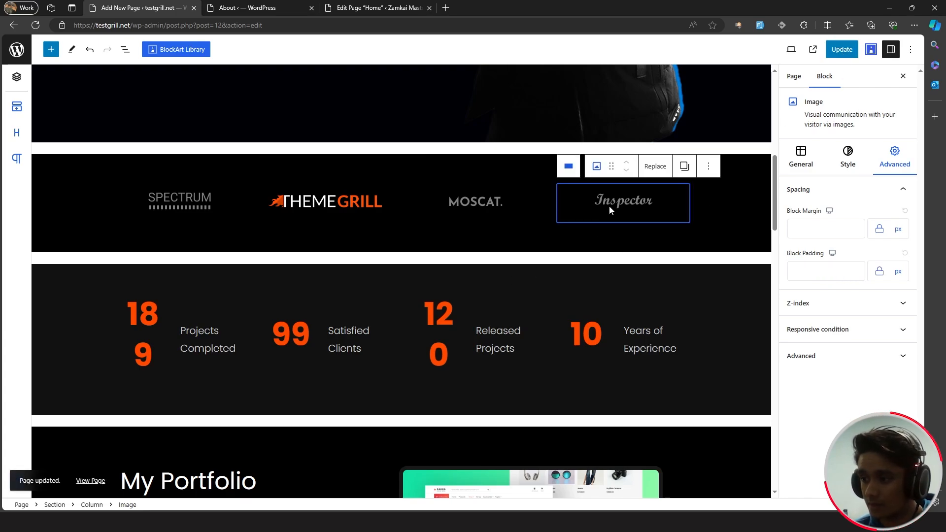
click(654, 166)
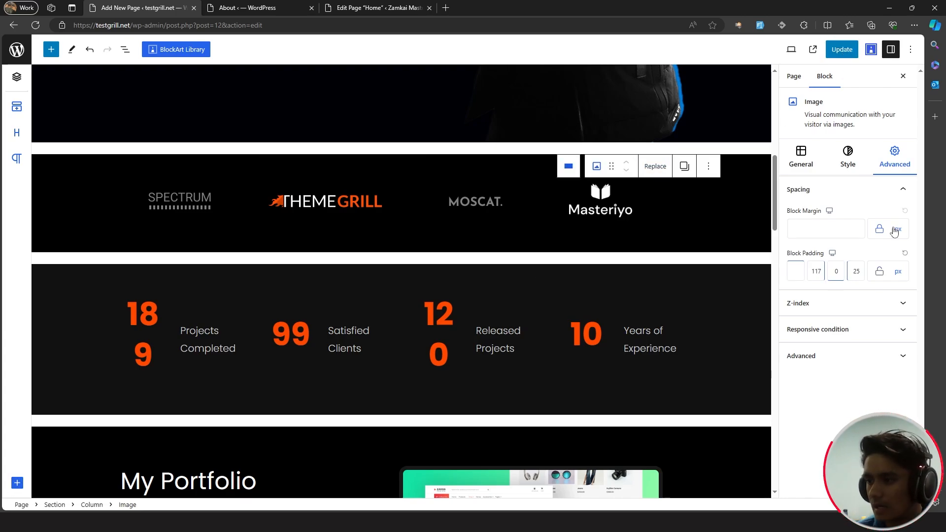
- Check the new client logos on the live Home page, then select the 189 counter in the editor
click(813, 49)
scroll(633, 292, up, 2)
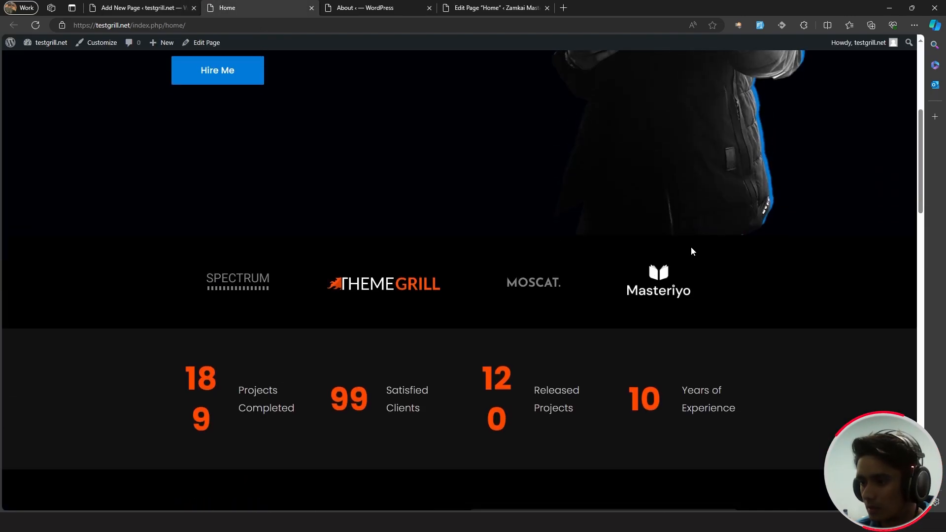
click(131, 8)
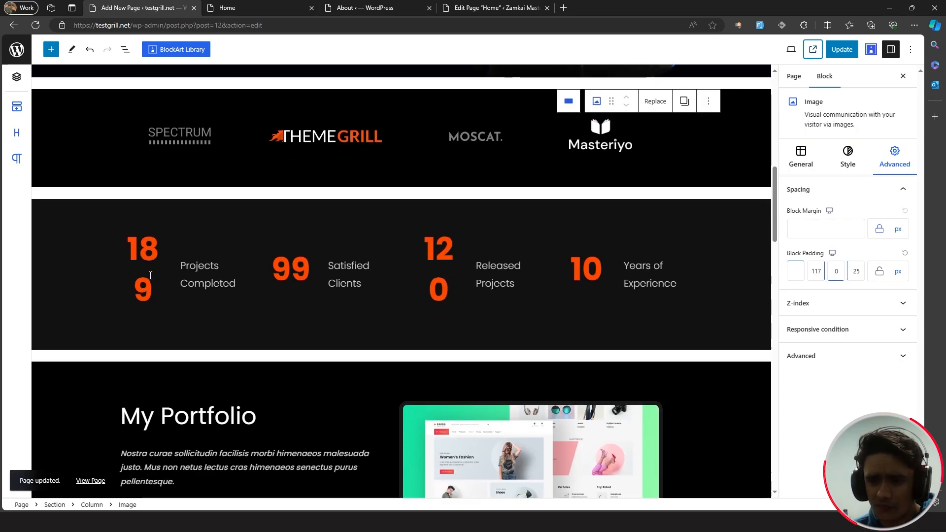
click(152, 279)
drag(154, 284, 134, 246)
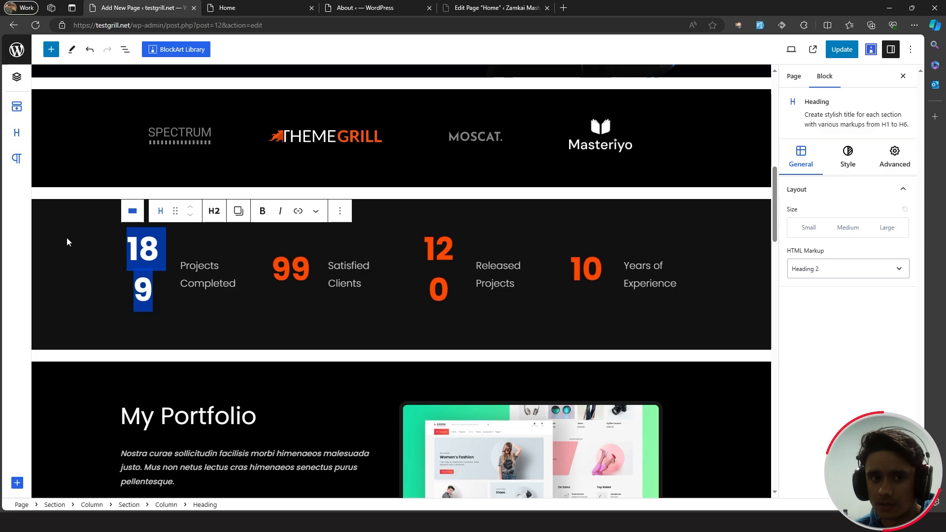
- Change the 189 counter heading's text colour from orange to blue #017bd9
key(ctrl+z)
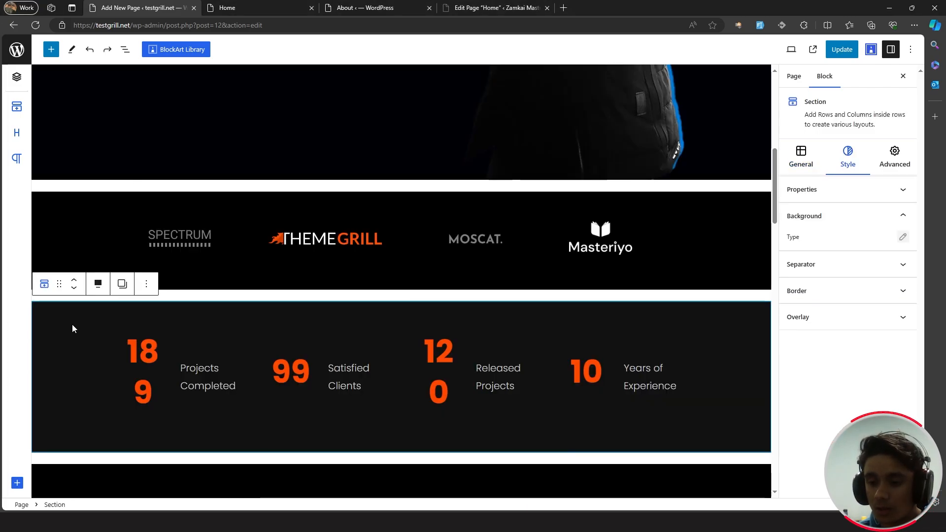
click(144, 354)
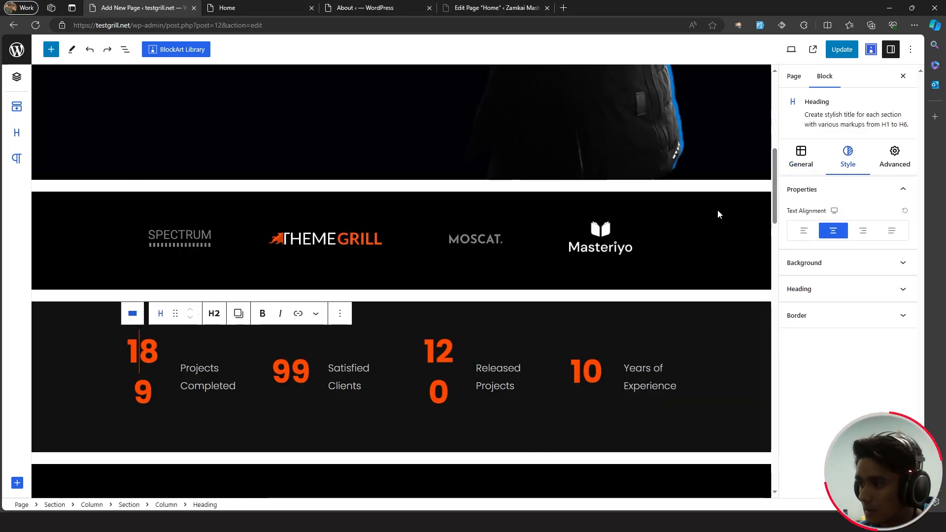
click(871, 287)
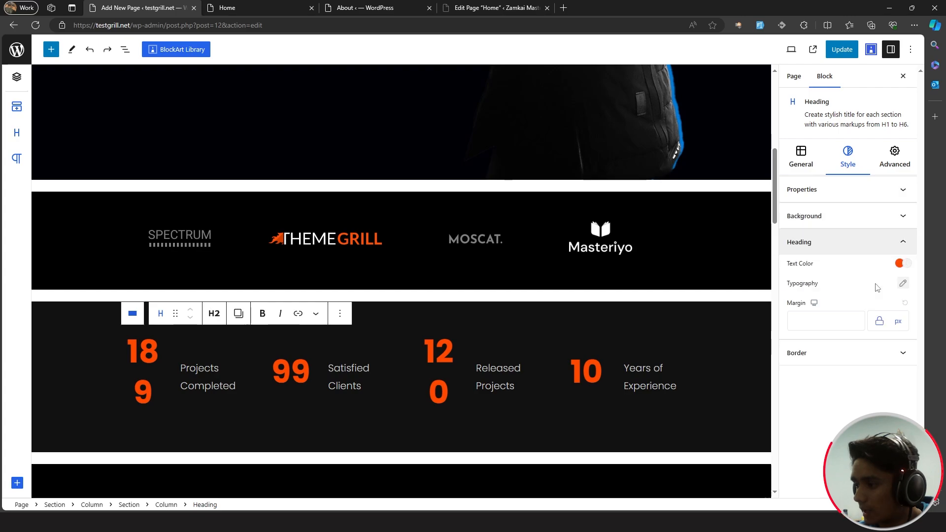
click(900, 264)
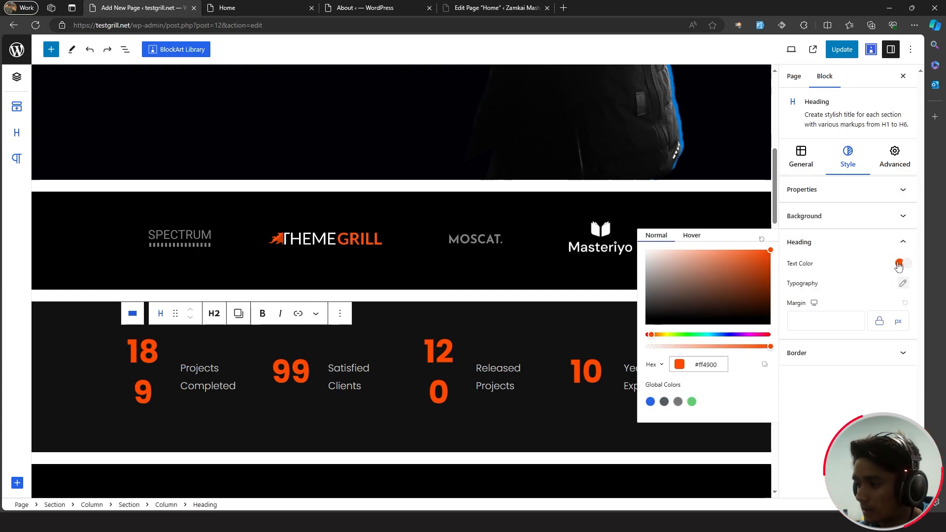
drag(718, 365, 700, 366)
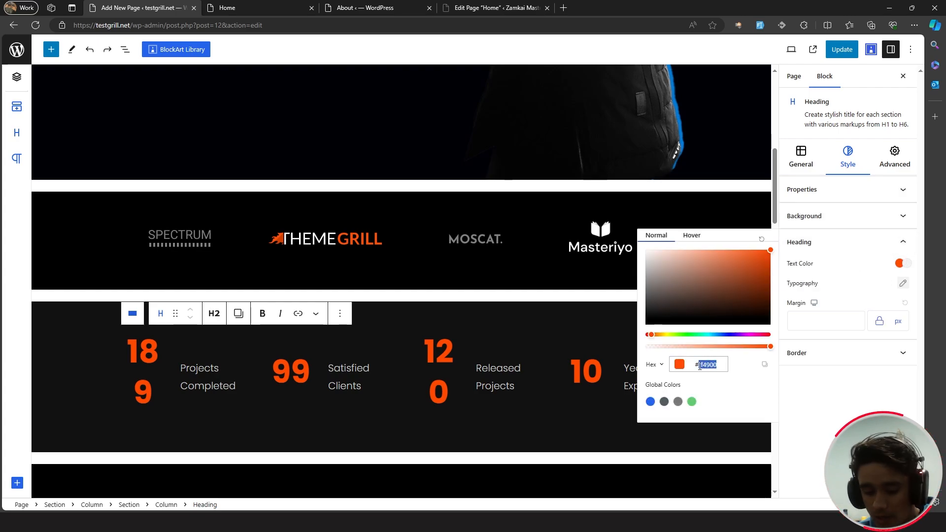
text(017bd9)
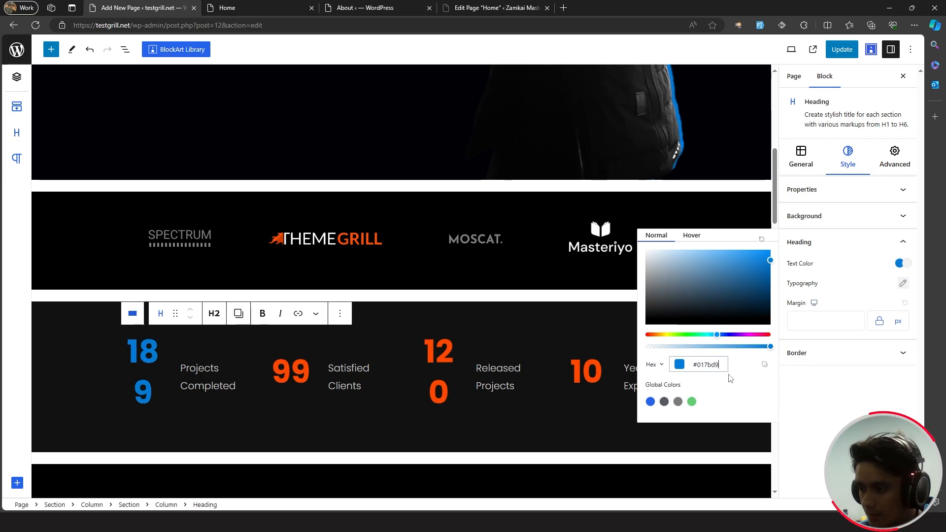
click(822, 390)
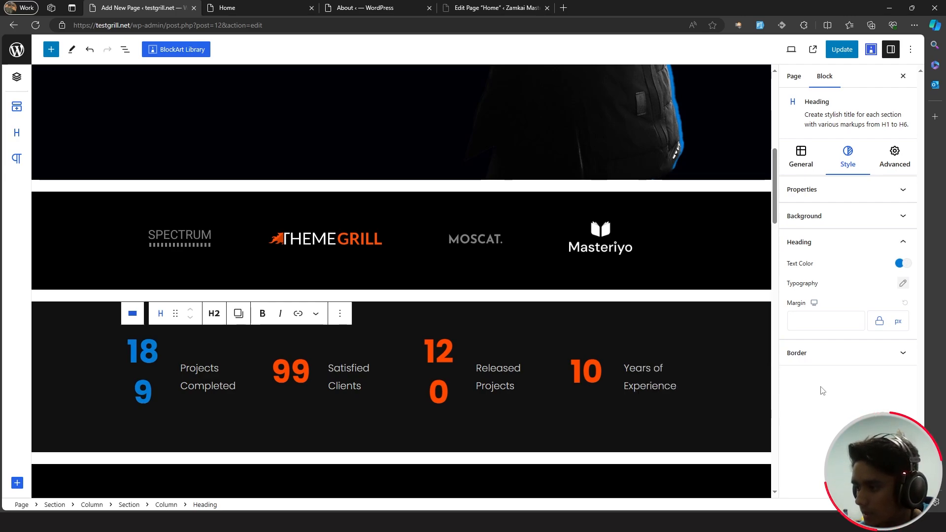
- Shrink the counter font size to 55 px and update the page
click(903, 282)
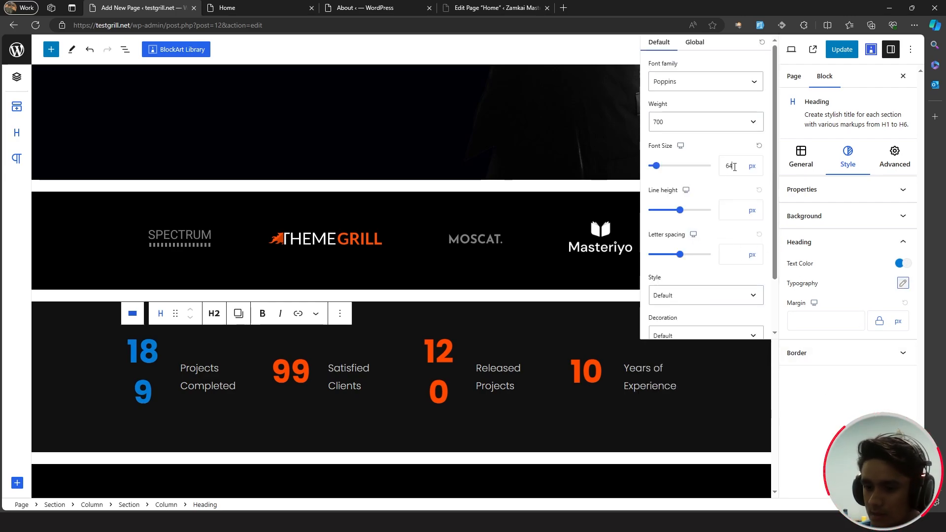
key(Down)
key(Down)
key(Down)
key(Down)
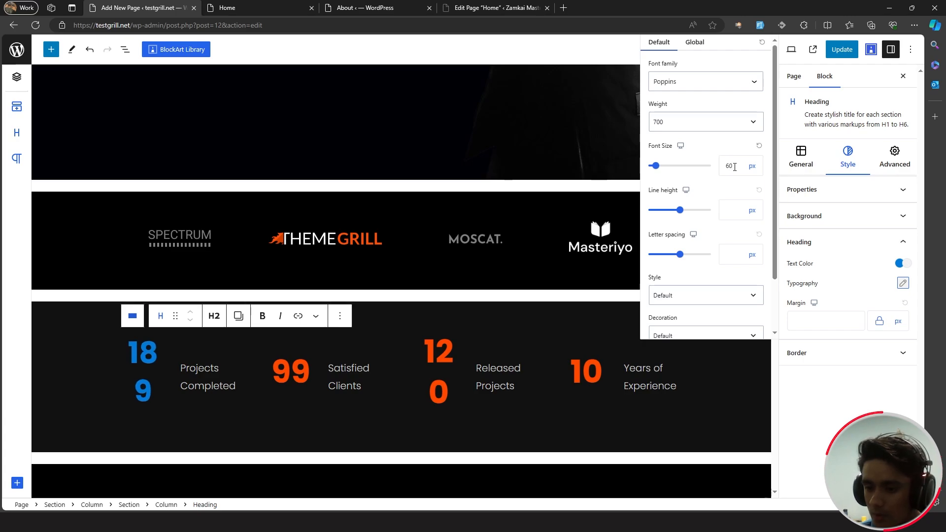
key(Down)
key(Down)
key(Down)
key(Down)
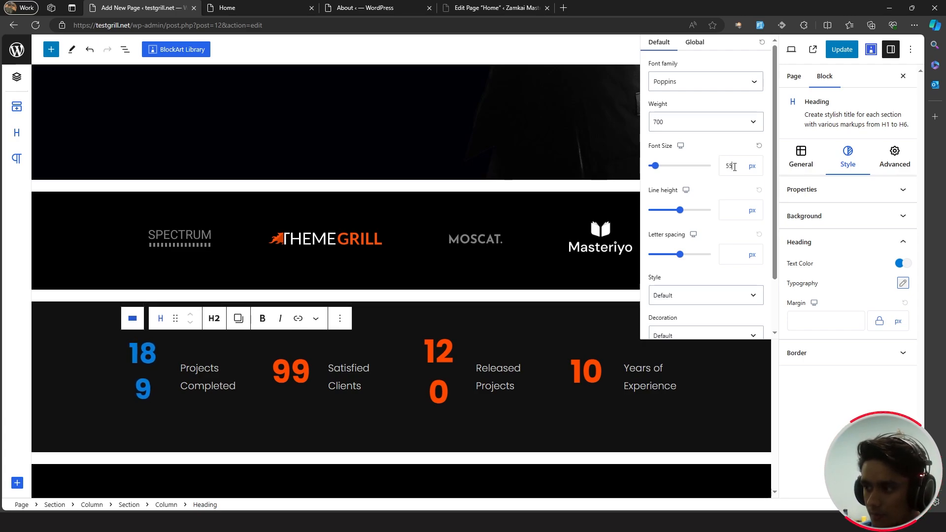
click(302, 366)
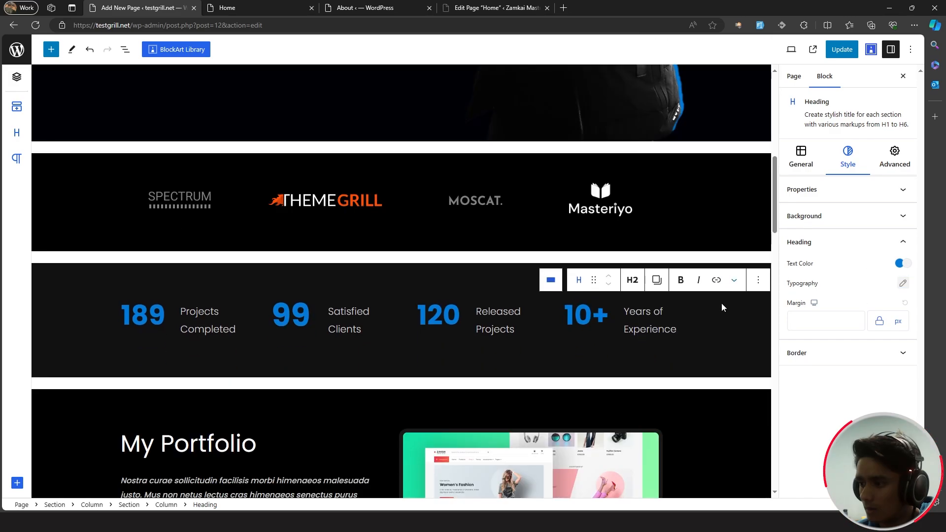
click(721, 335)
click(840, 48)
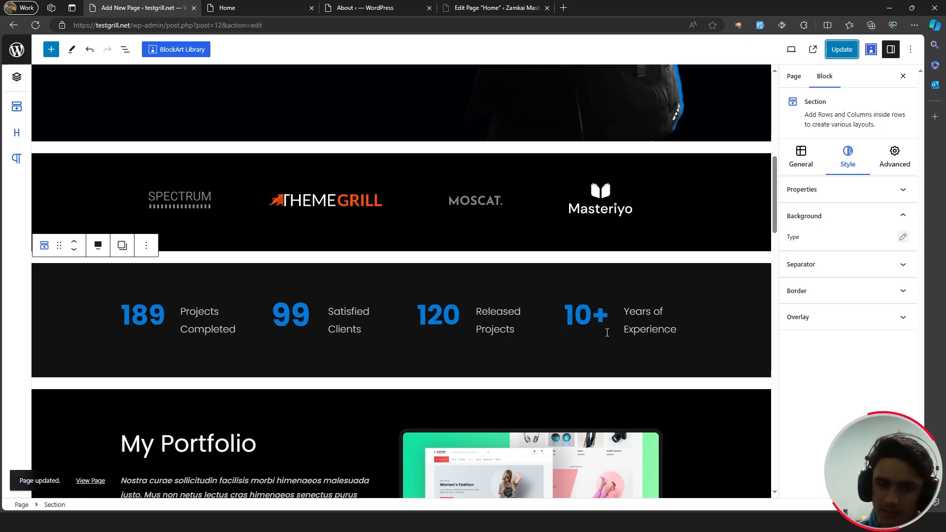
scroll(459, 294, down, 1)
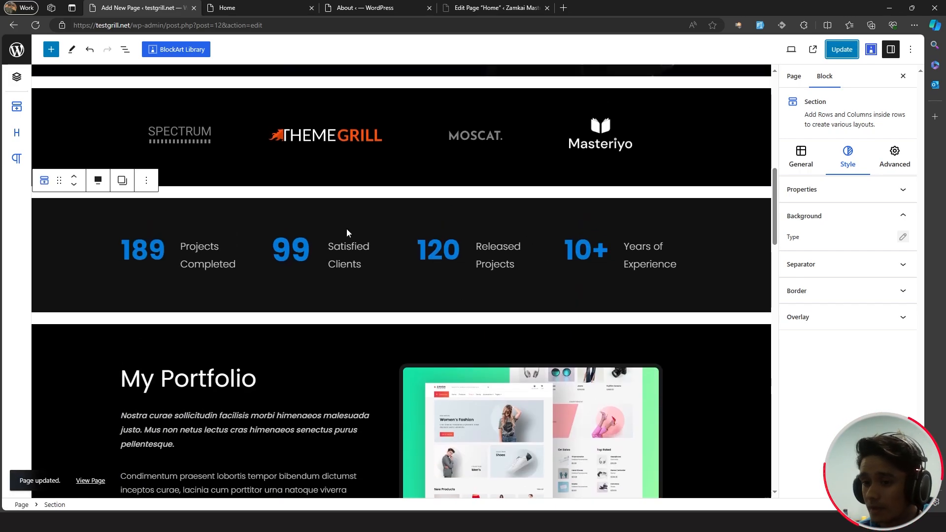
- Replace the italic intro paragraph with the saved product-marketer text
scroll(421, 232, down, 4)
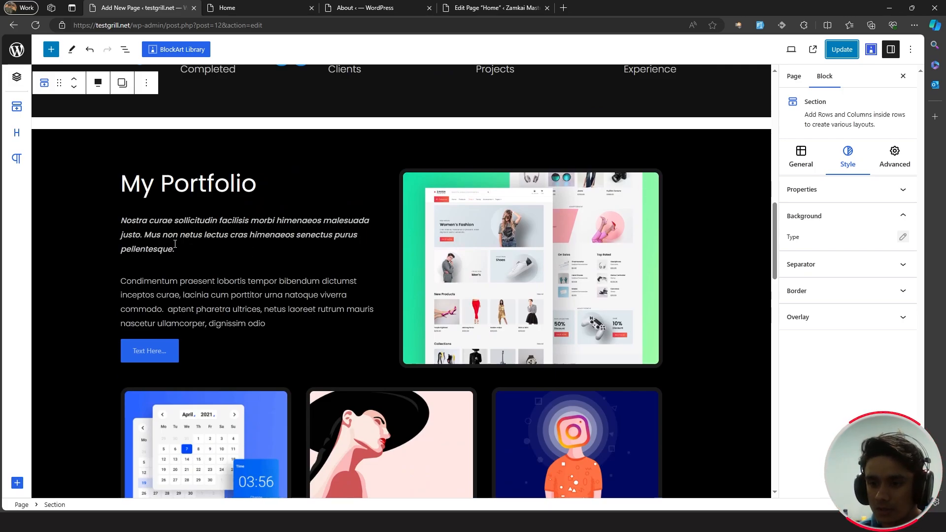
drag(175, 247, 118, 219)
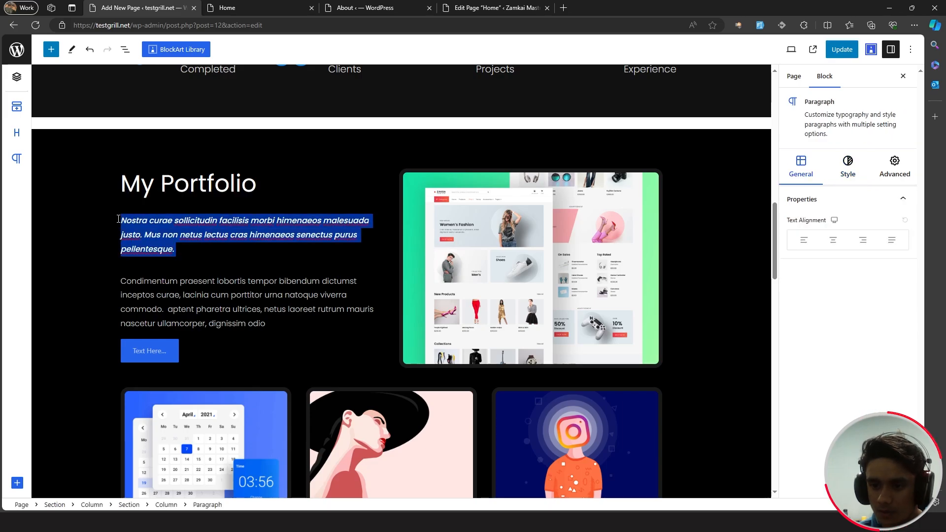
key(super+v)
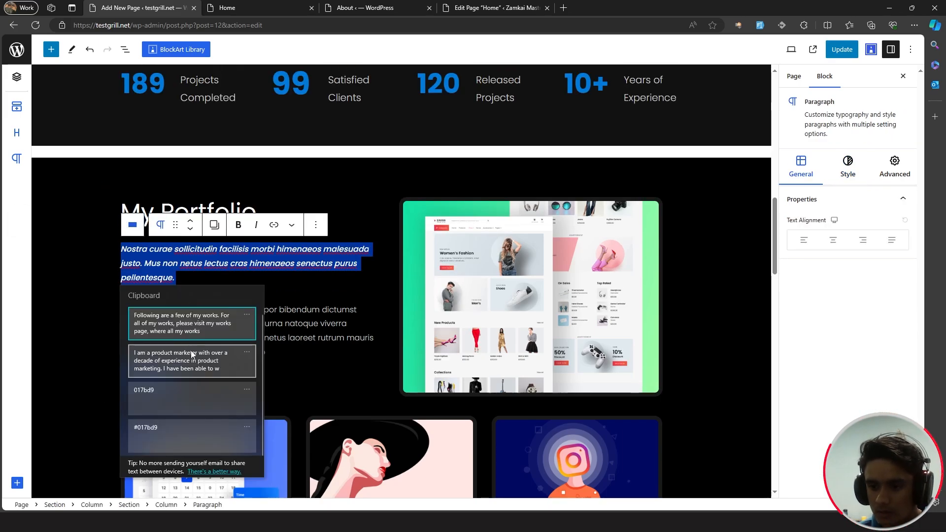
click(194, 367)
- Paste the 'Following are a few of my works' sentence over the Condimentum paragraph
drag(252, 321, 122, 281)
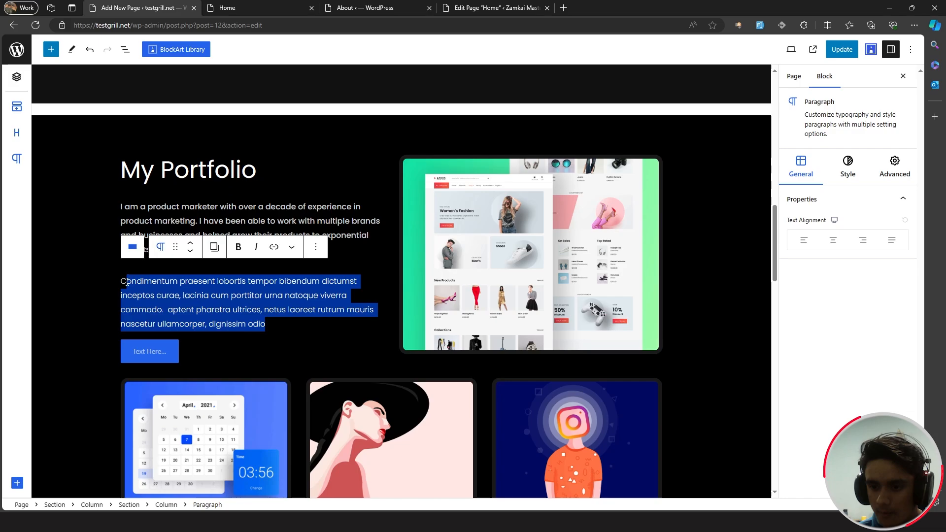
key(super+v)
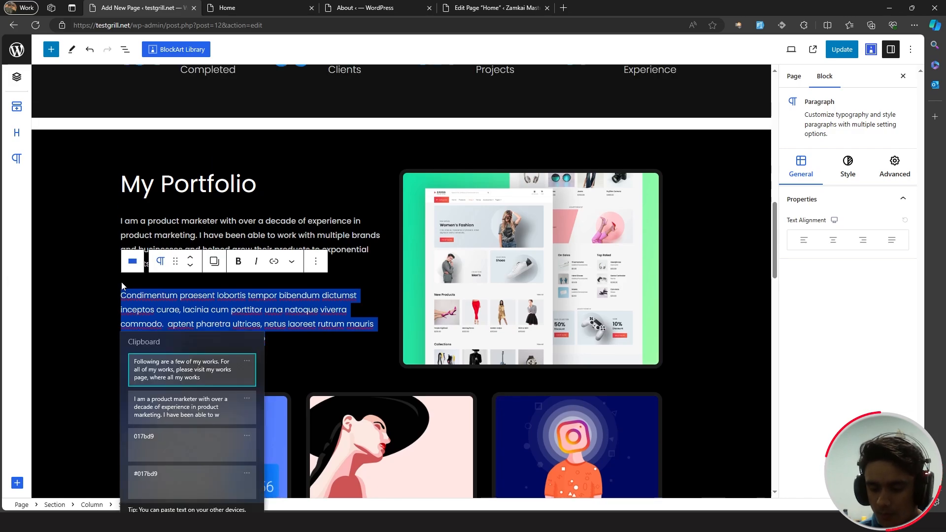
click(199, 377)
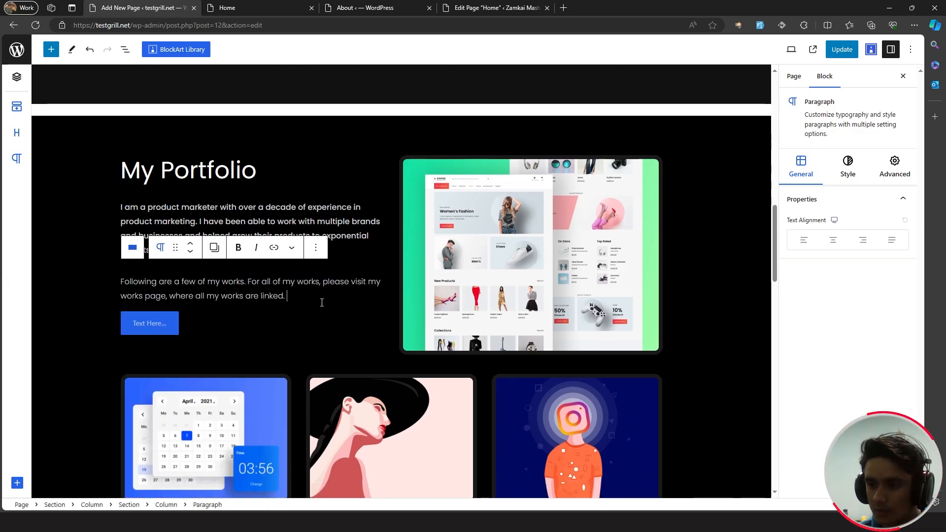
click(349, 328)
scroll(479, 254, up, 1)
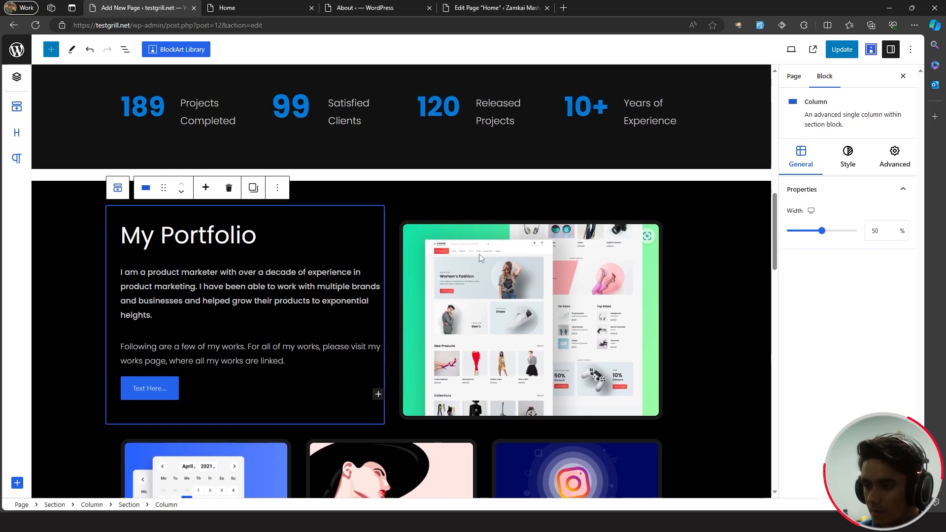
- Replace the portfolio image with the Hostinger 'Hosting & Free Domain' Artboard 5.jpg from the Media Library
click(479, 253)
click(498, 203)
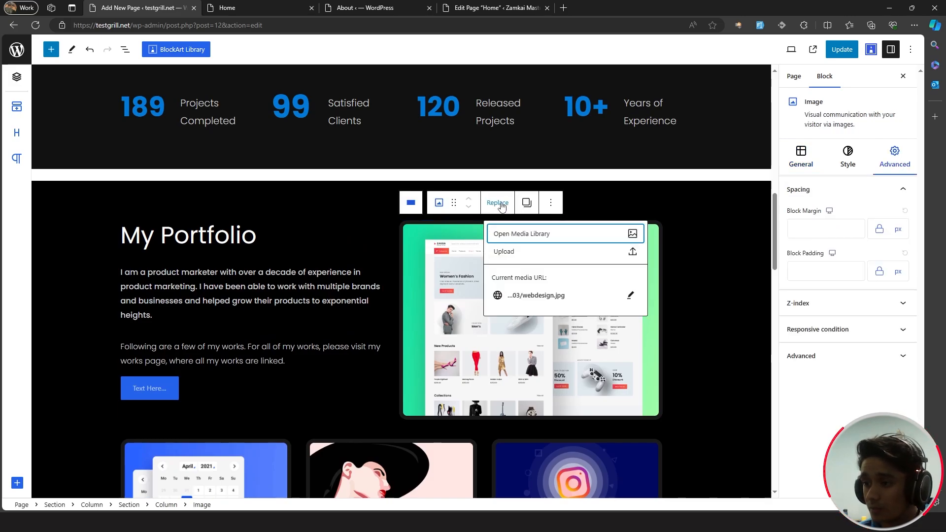
click(516, 233)
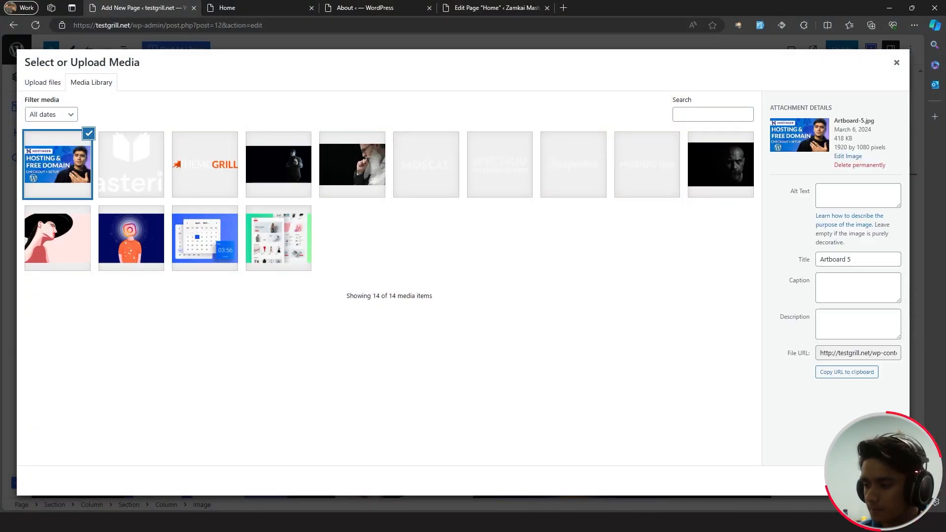
click(887, 481)
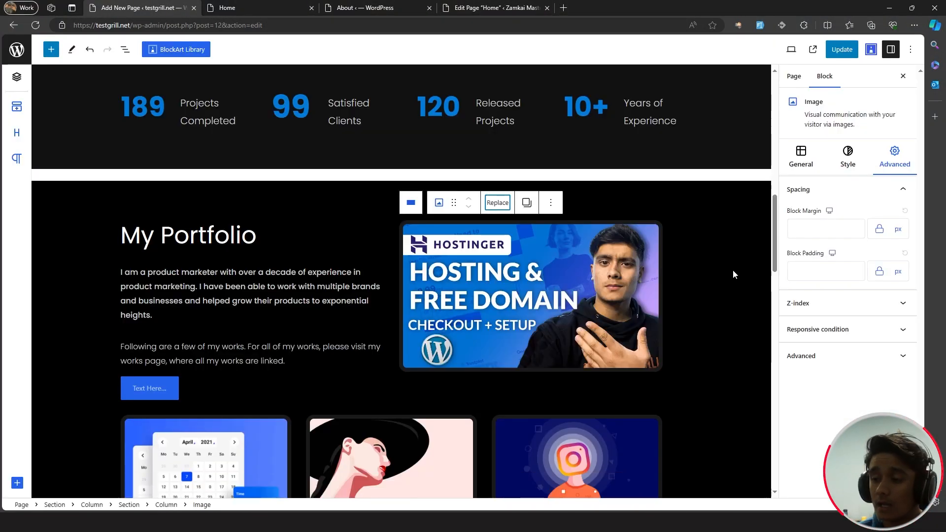
click(709, 292)
scroll(744, 290, down, 2)
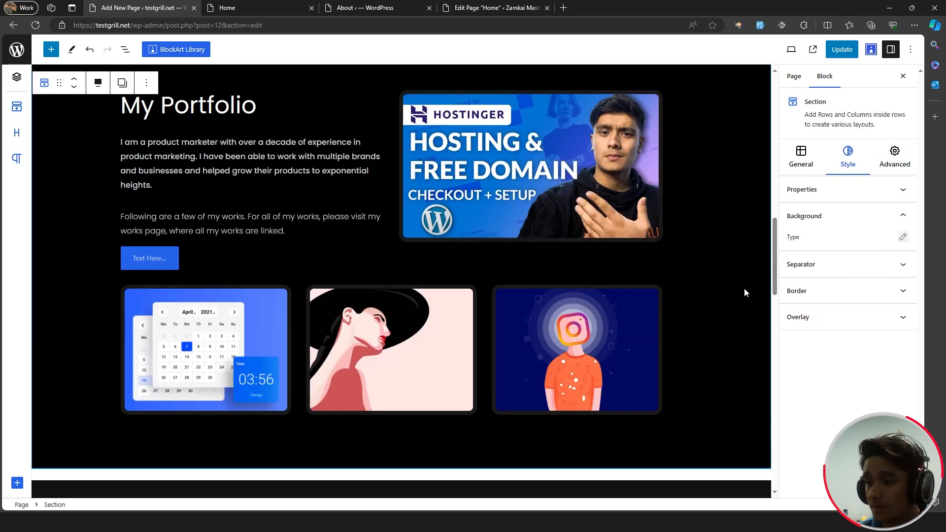
- Make the Text Here... button a plain-type link with a trailing Arrow Right icon
click(457, 354)
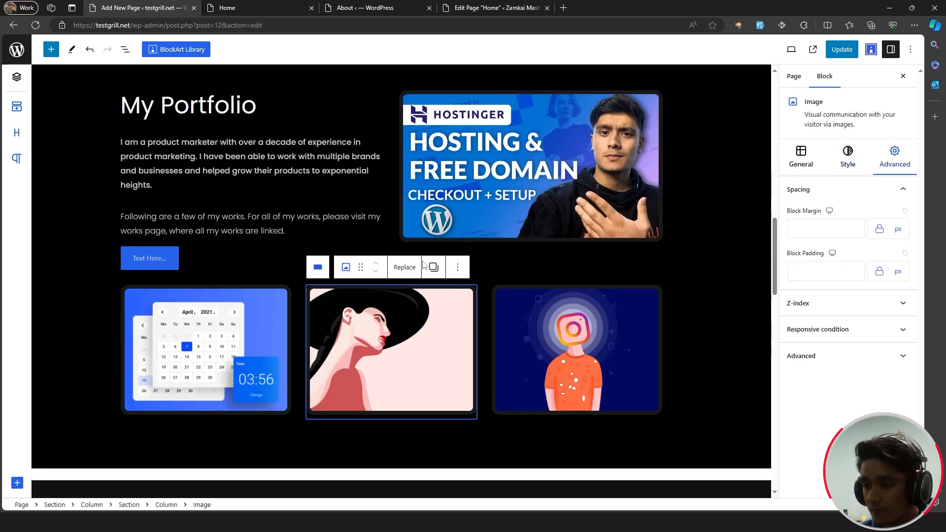
click(172, 264)
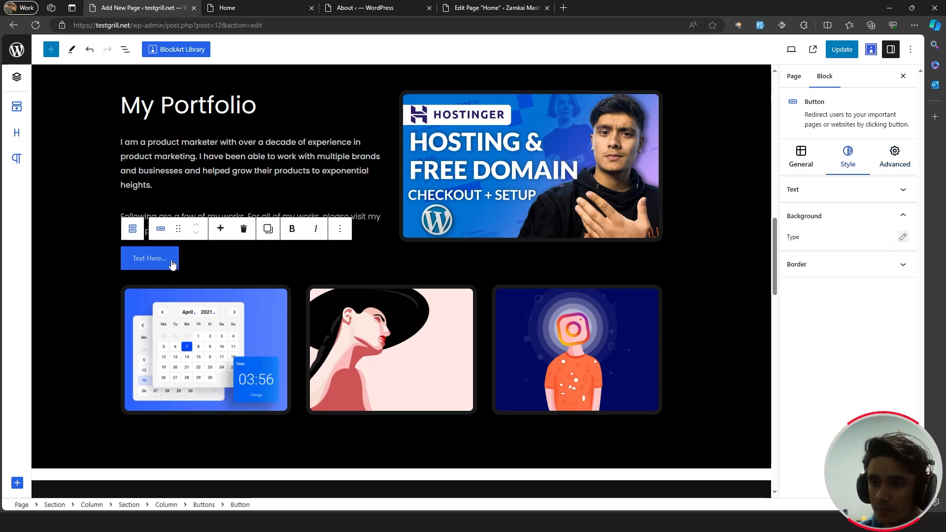
click(803, 164)
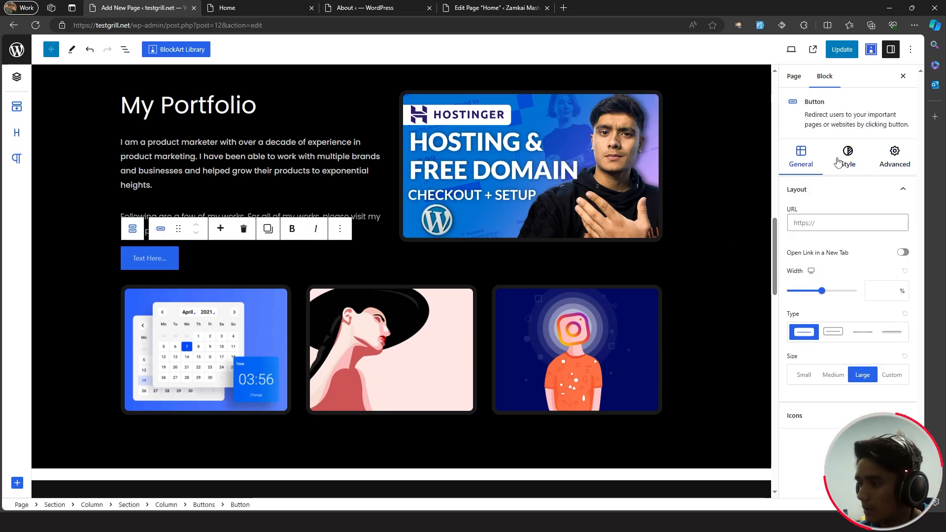
click(861, 339)
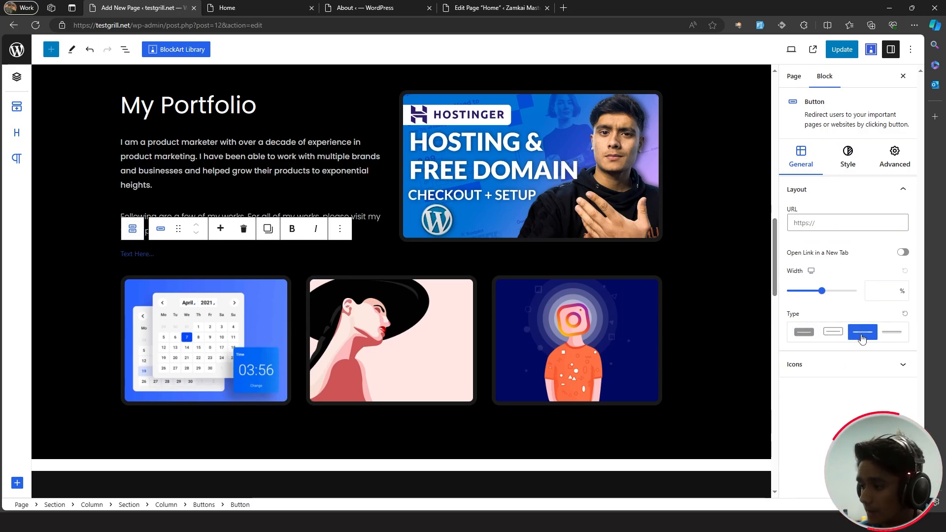
click(903, 367)
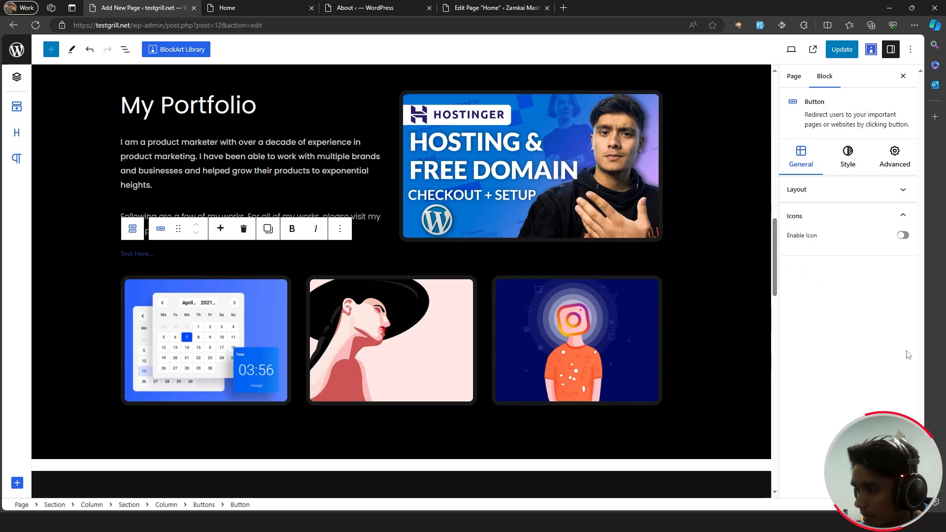
click(903, 235)
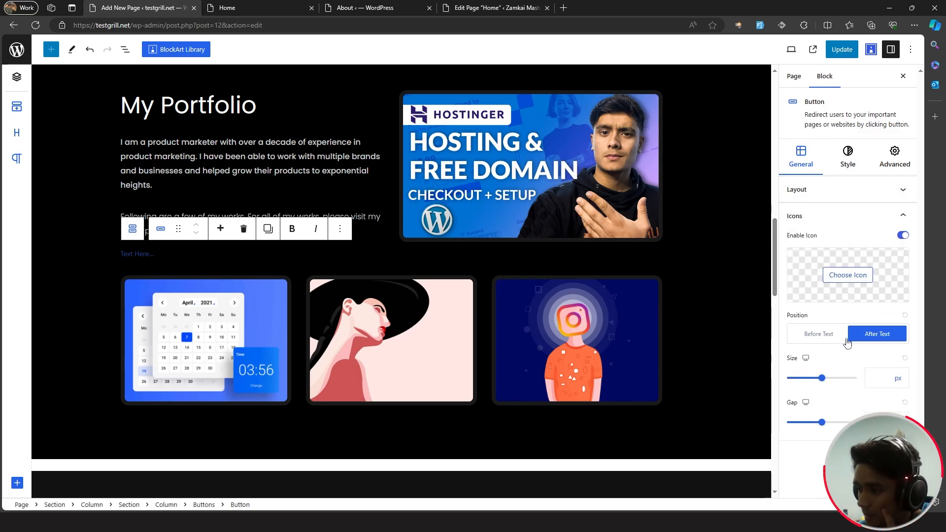
click(848, 275)
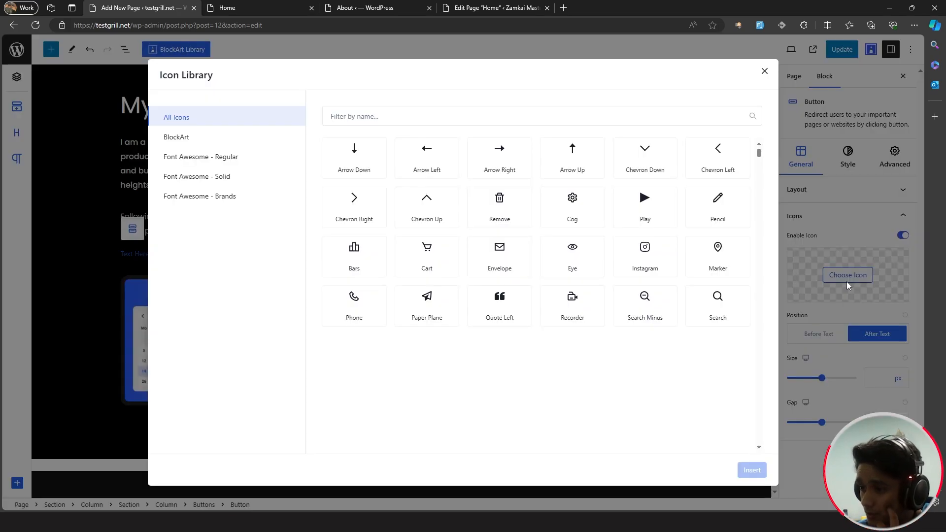
click(505, 169)
click(752, 470)
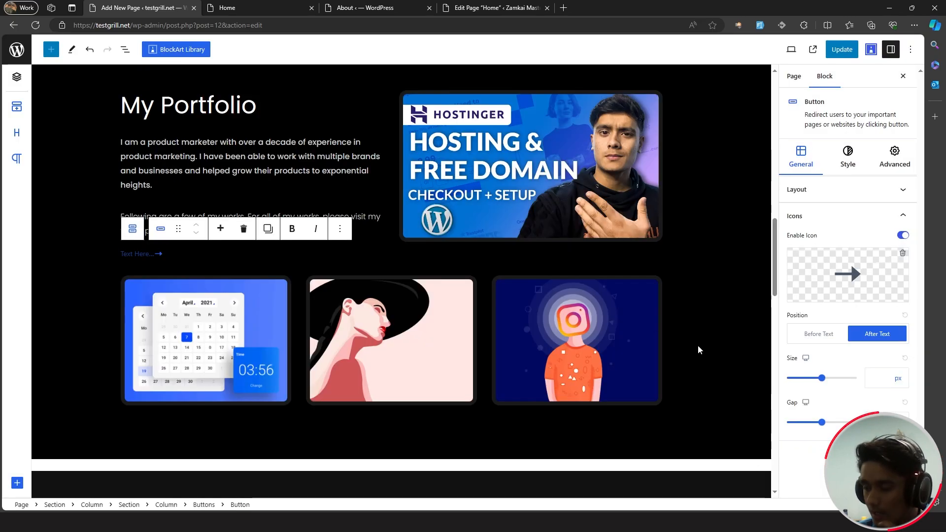
- Relabel the button 'Go to My Works' and update the page
click(127, 254)
text(Go)
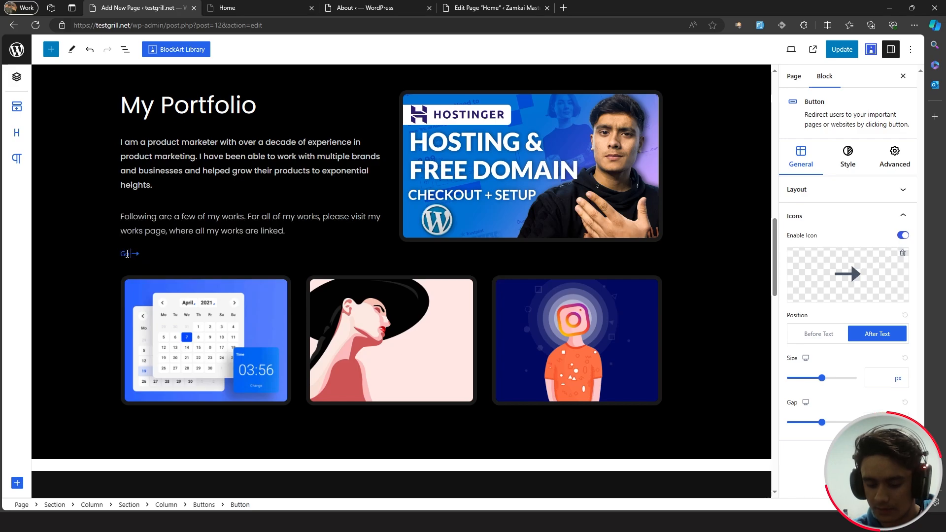
text( to My Works)
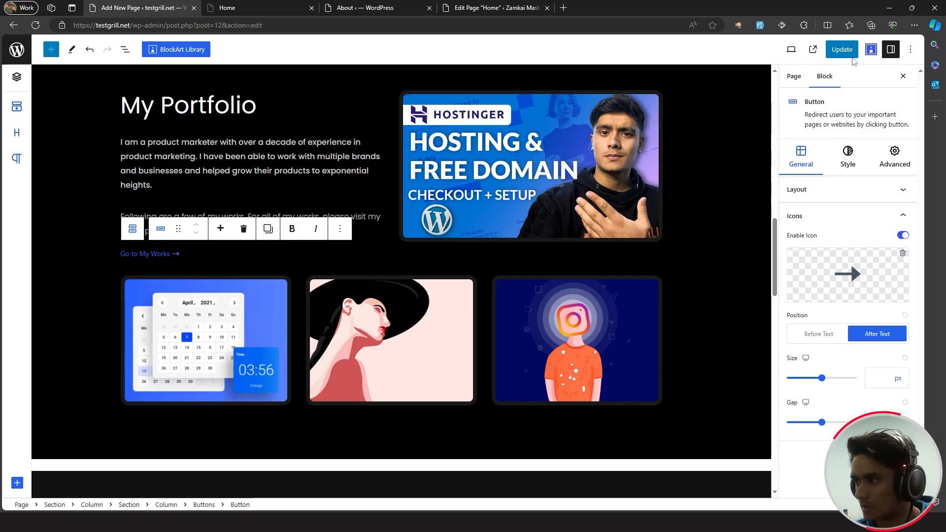
click(849, 53)
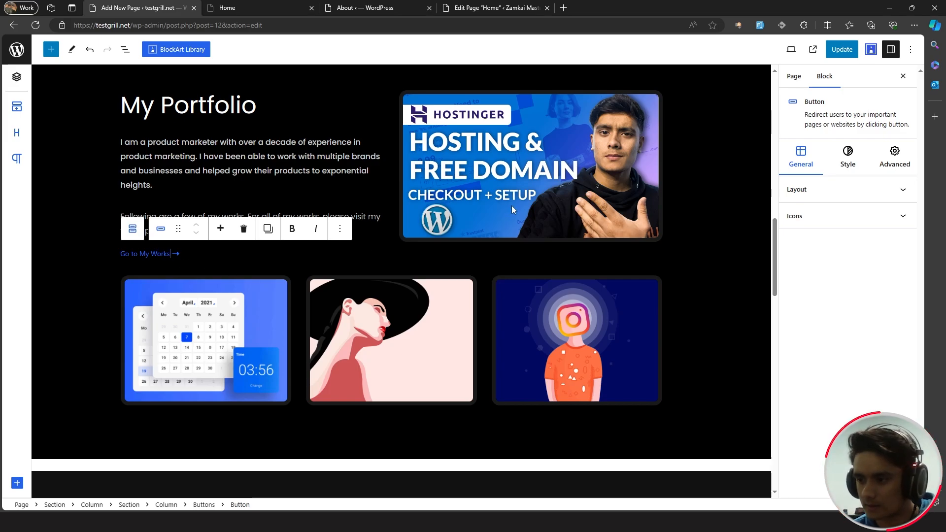
- Give the button text Poppins font at 16 px and save with Ctrl+S
click(847, 162)
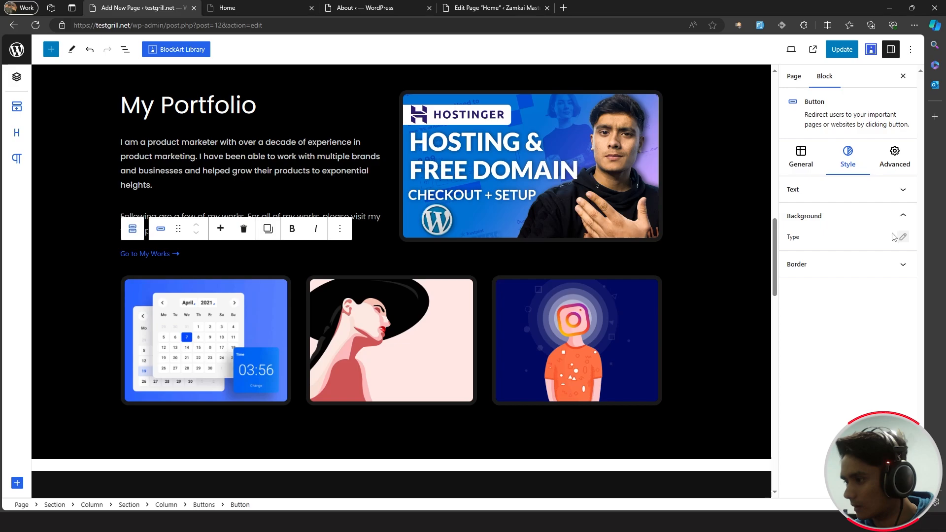
click(891, 192)
click(902, 213)
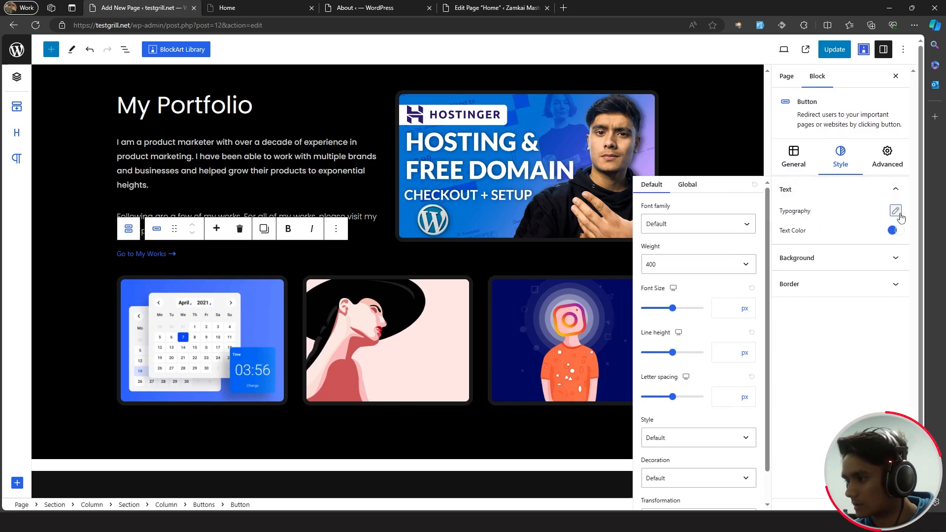
click(696, 226)
text(popp)
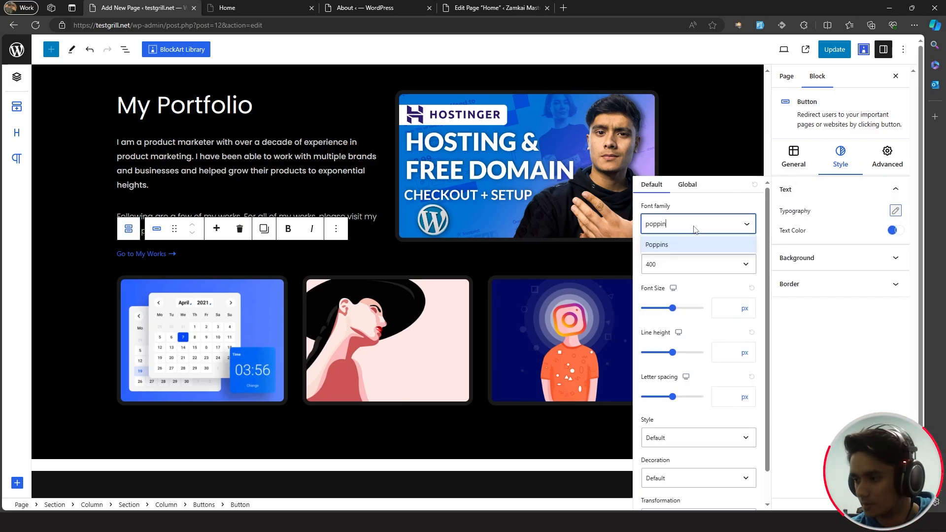
text(in)
click(694, 241)
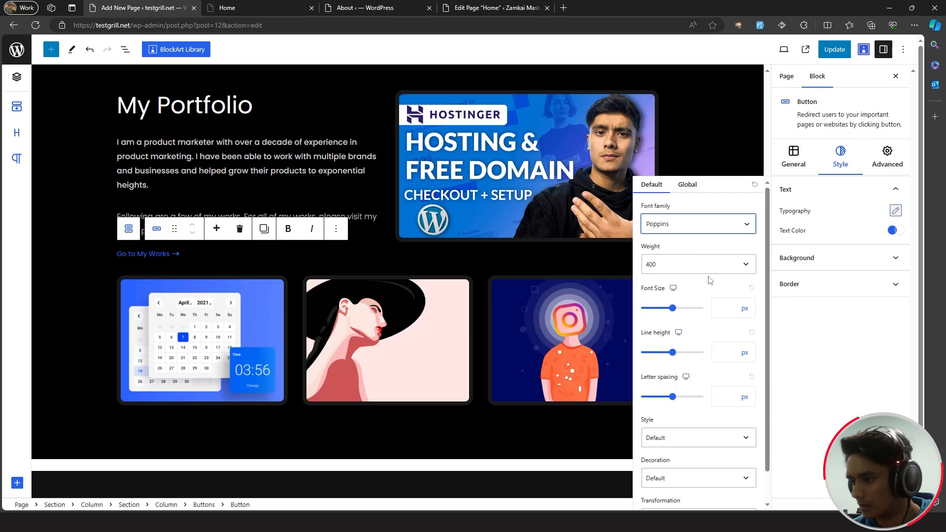
click(725, 309)
text(16)
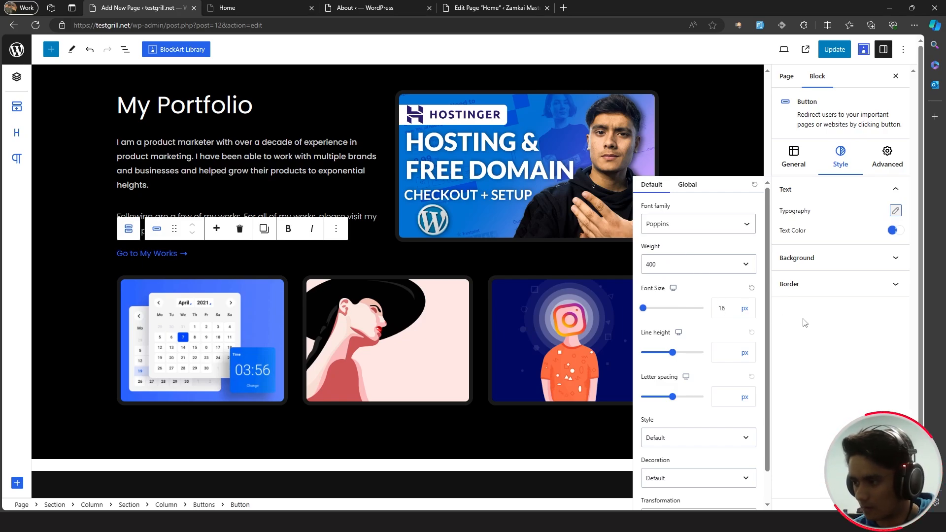
key(ctrl+s)
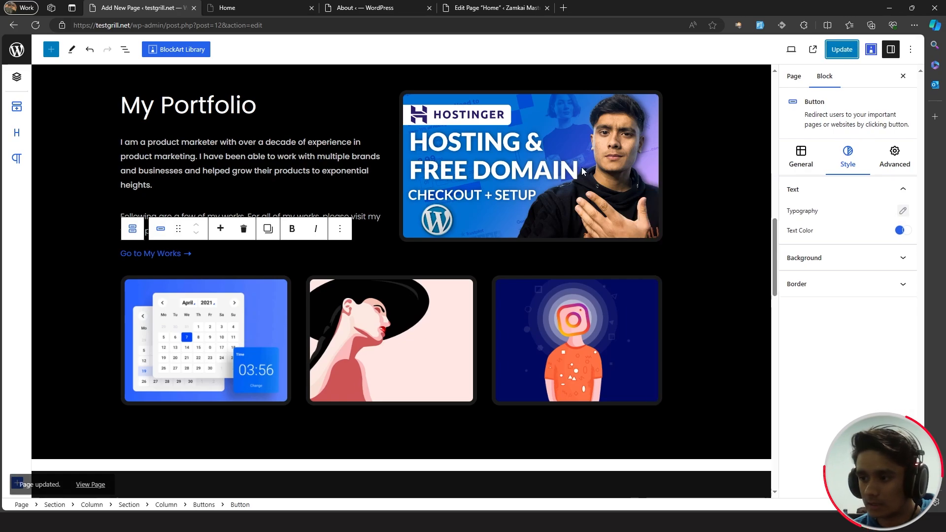
- Scroll down to the Four Things I Always Promise section and select it
scroll(675, 240, down, 6)
click(675, 240)
scroll(675, 239, down, 1)
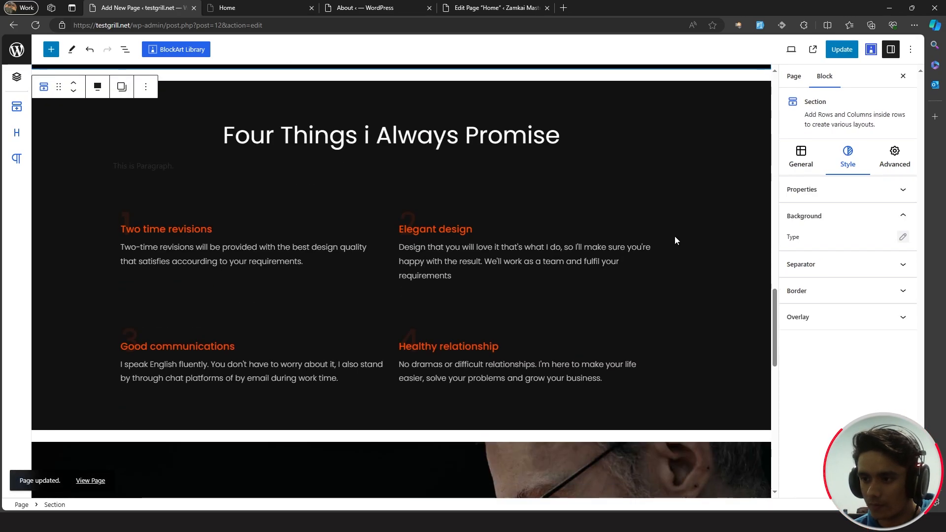
- Replace the lowercase i in the section heading with a capital I
click(367, 138)
key(BackSpace)
text(I)
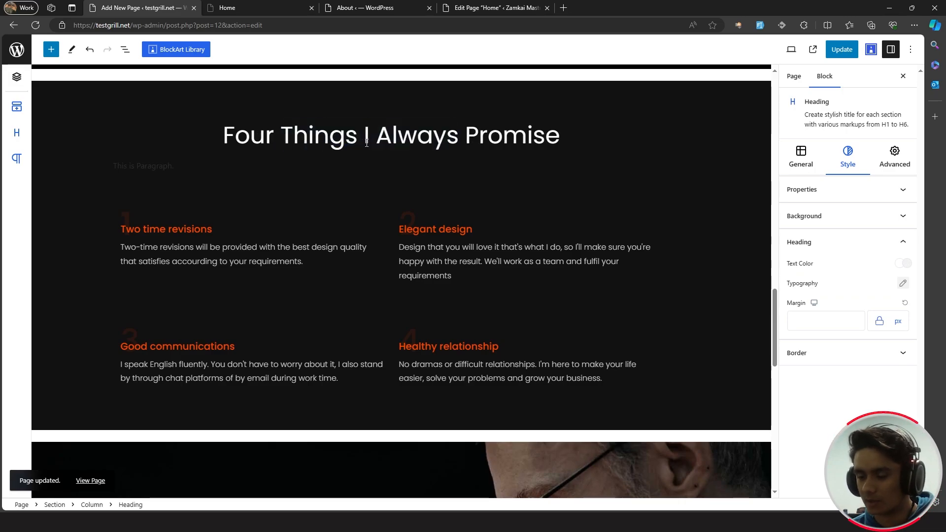
- Set the faded numeral 1's text colour to blue #017bd9
click(136, 216)
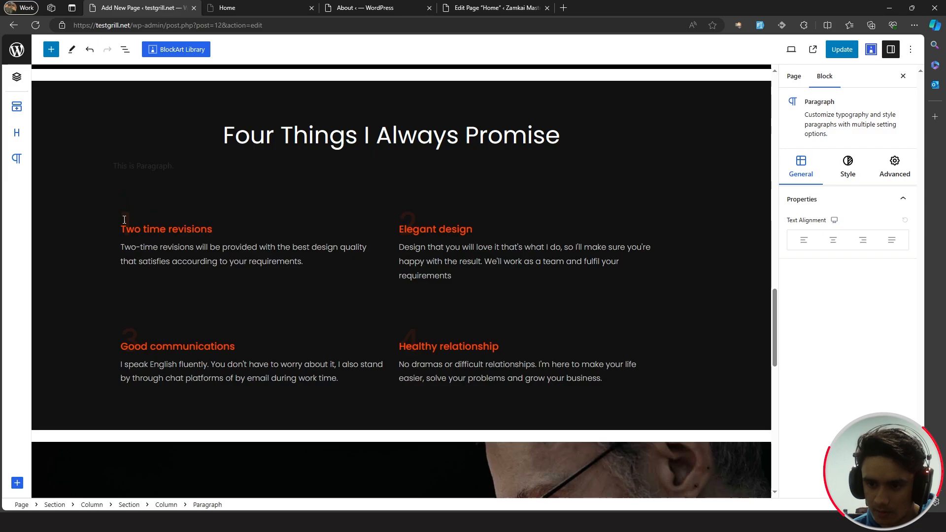
double_click(130, 218)
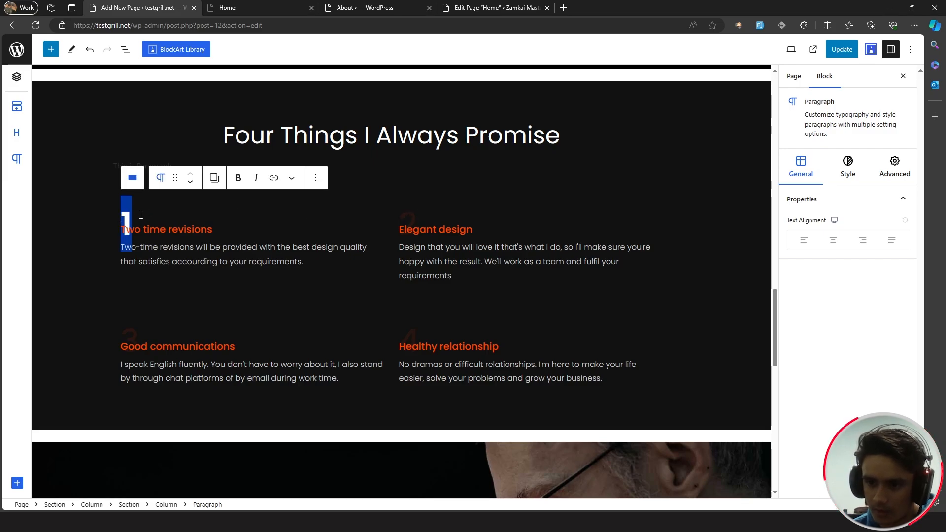
click(133, 215)
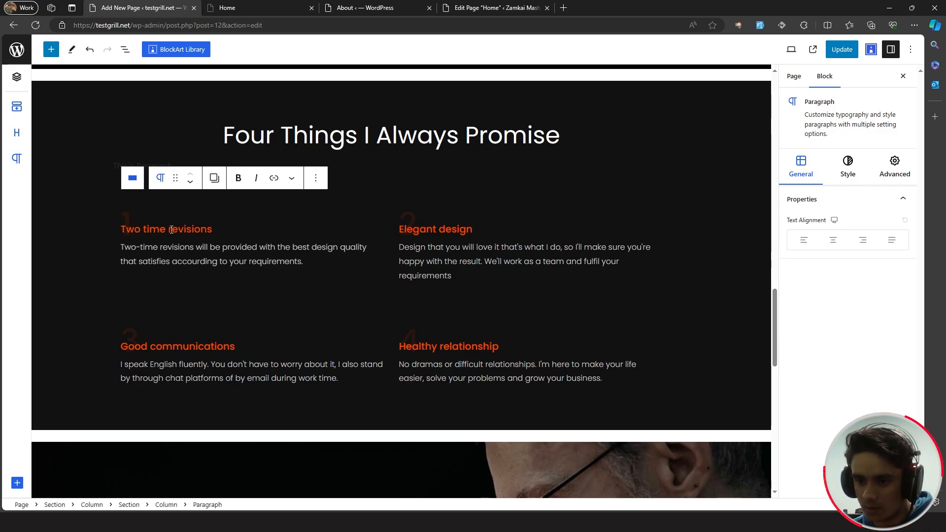
click(844, 181)
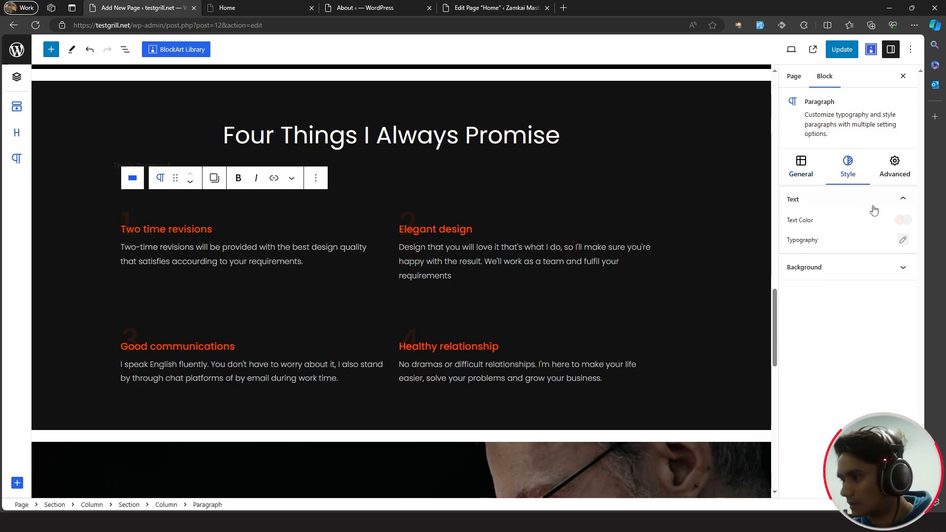
click(903, 221)
click(654, 326)
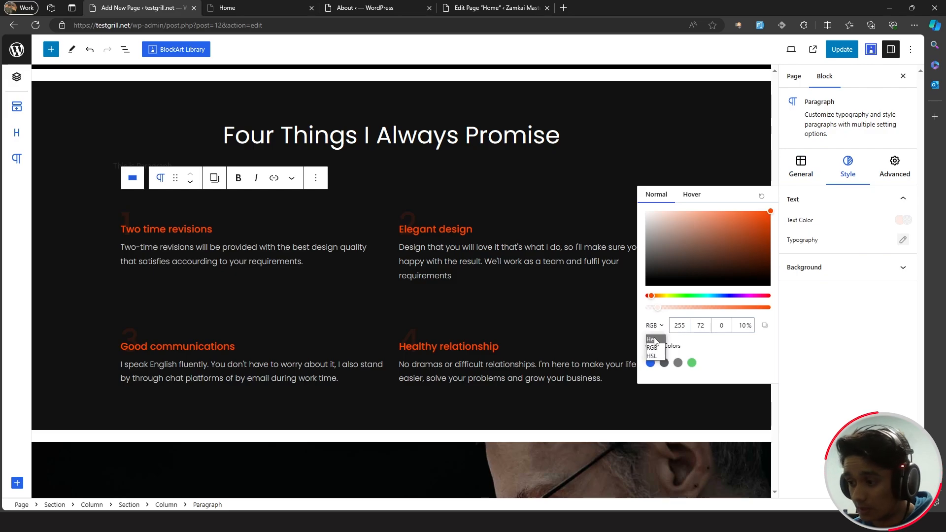
click(650, 340)
click(689, 325)
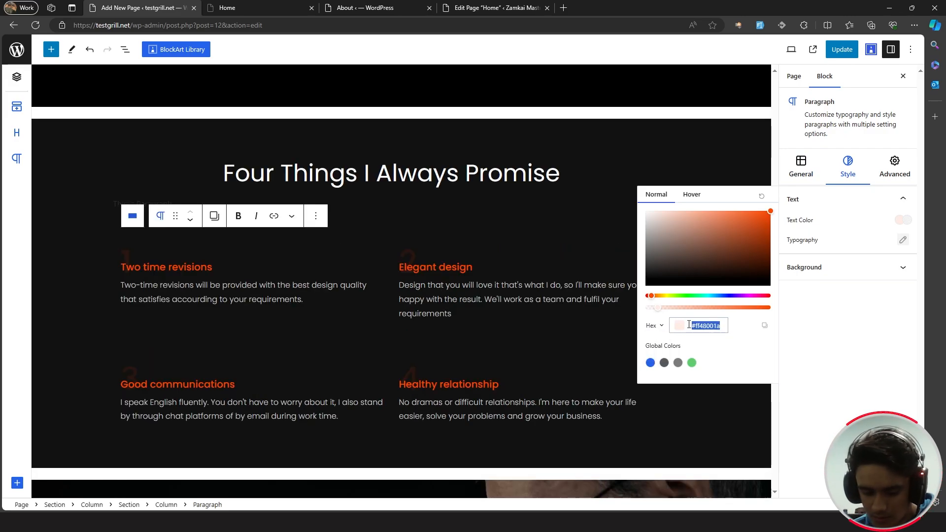
key(super+v)
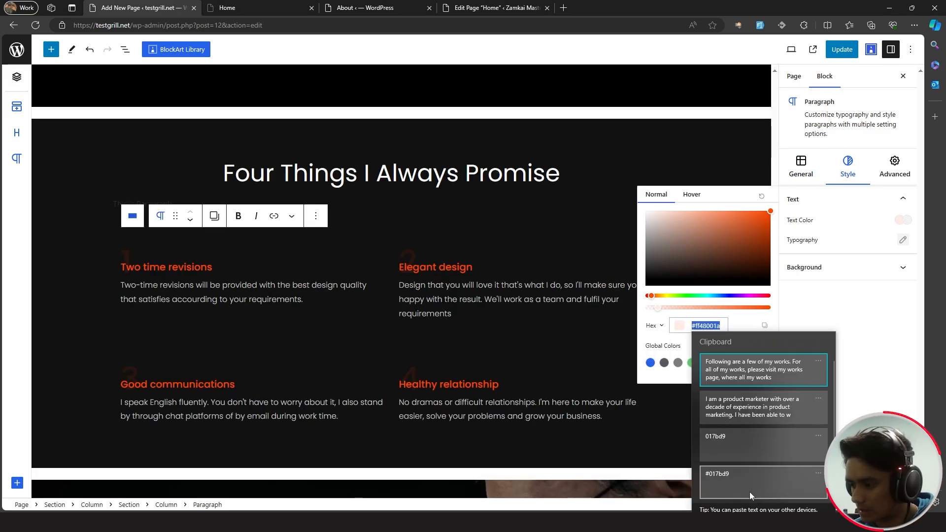
click(750, 477)
- Switch the numeral's colour to RGB format and lower its opacity to 10%
drag(722, 328, 643, 328)
key(ctrl+c)
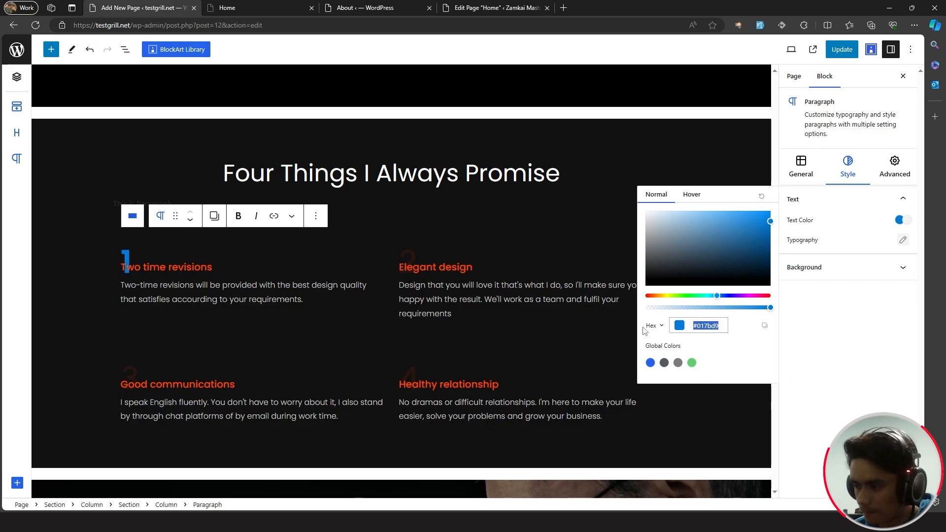
click(723, 330)
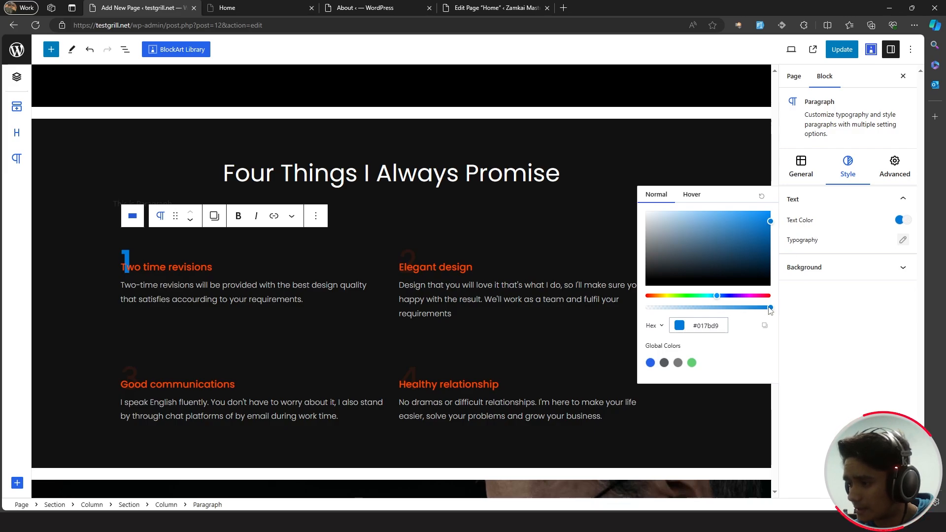
click(662, 326)
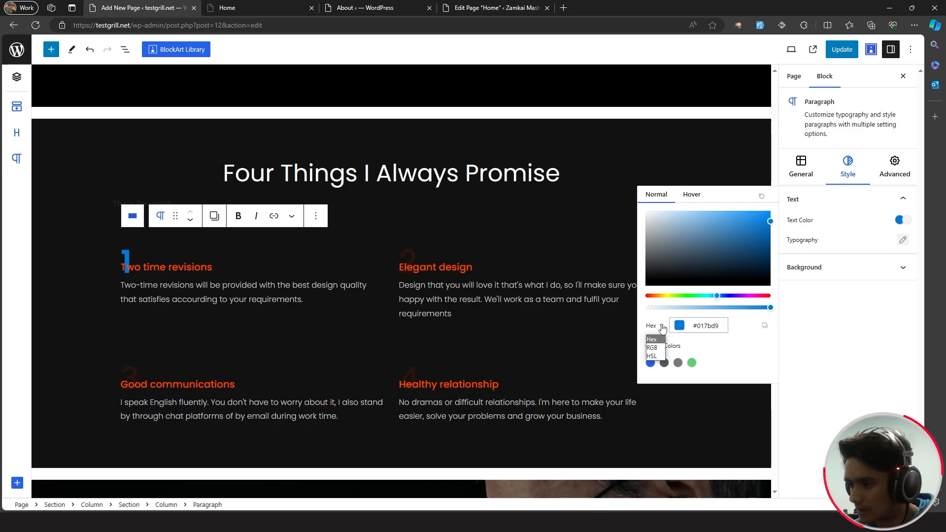
click(662, 328)
click(660, 327)
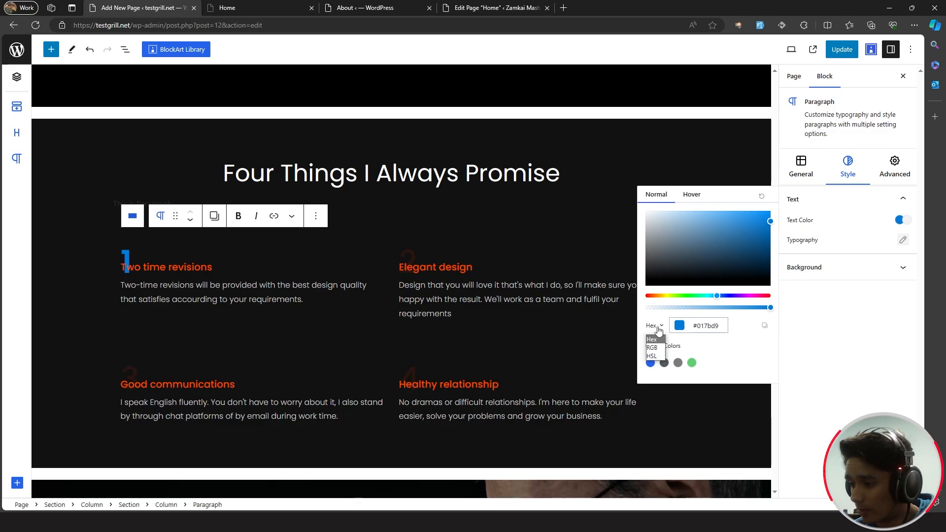
click(655, 348)
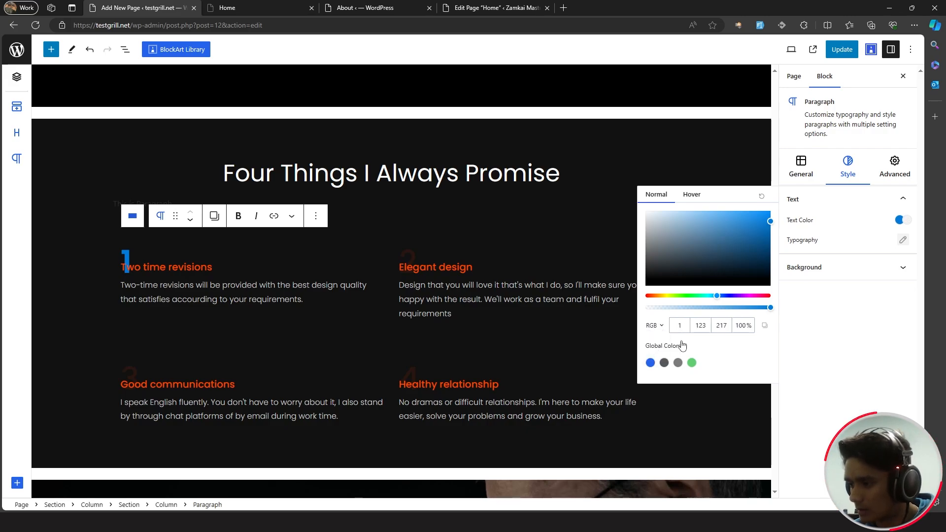
click(746, 328)
key(BackSpace)
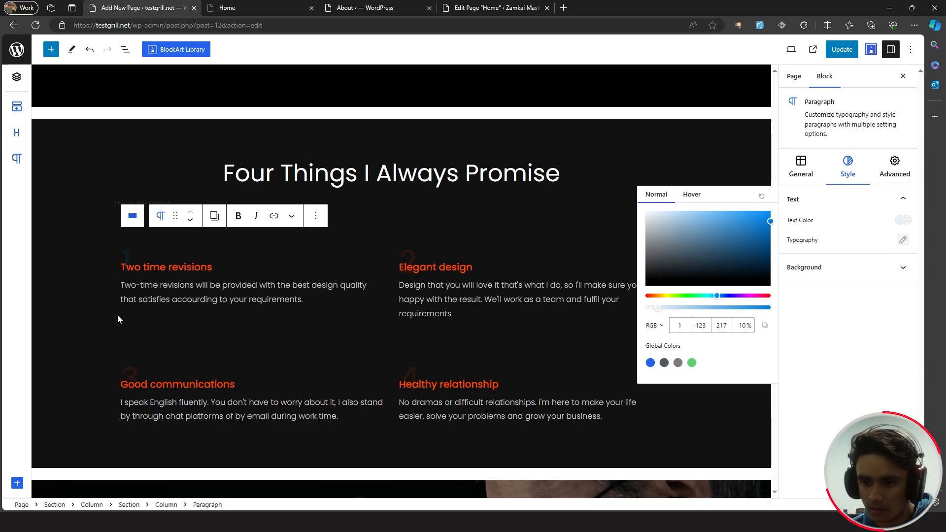
click(828, 347)
click(207, 269)
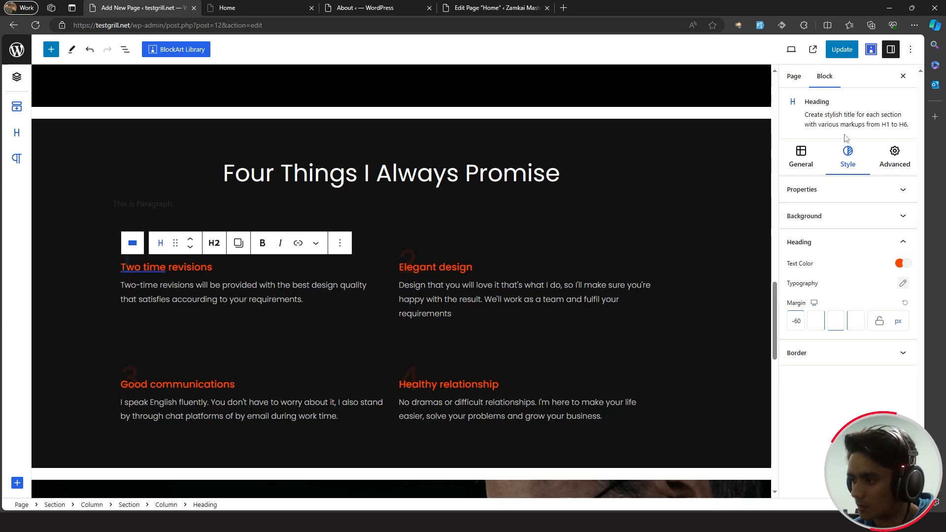
- Paste blue #017bd9 as the Two time revisions heading's text colour
click(901, 263)
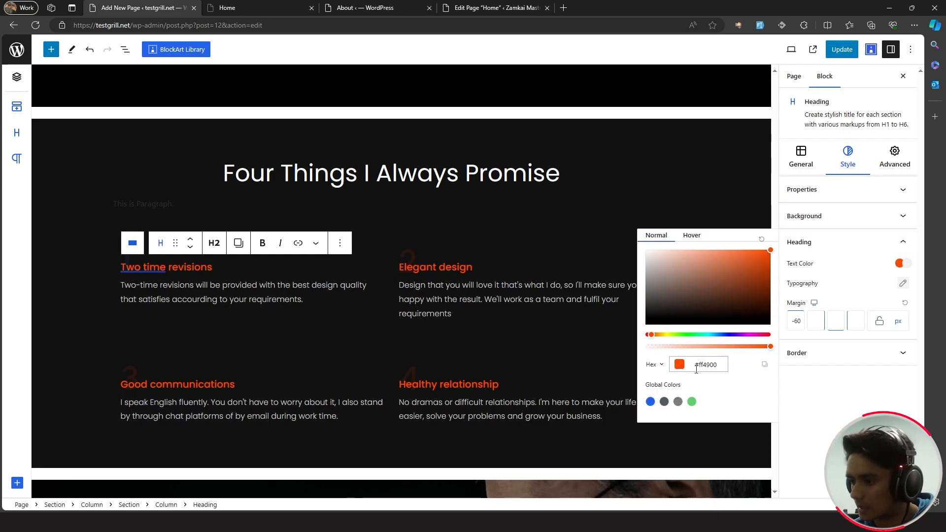
double_click(717, 364)
key(ctrl+v)
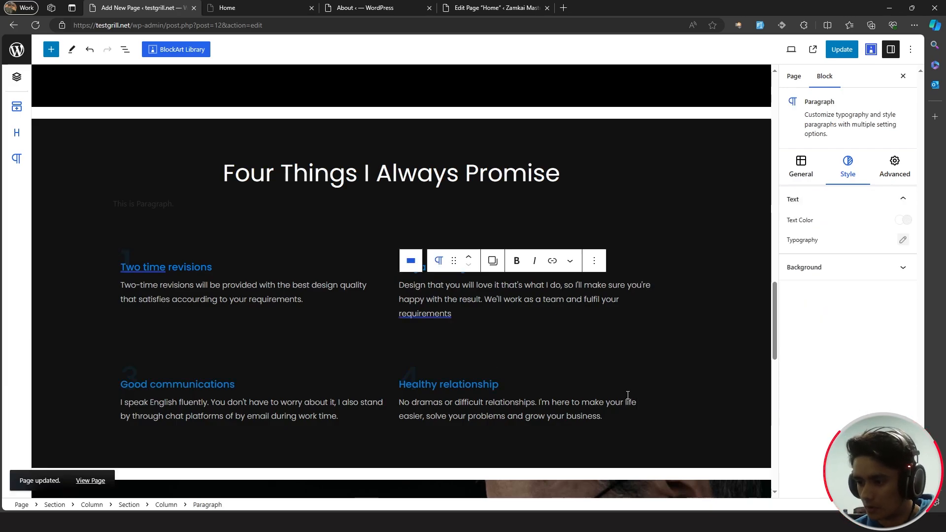
click(627, 418)
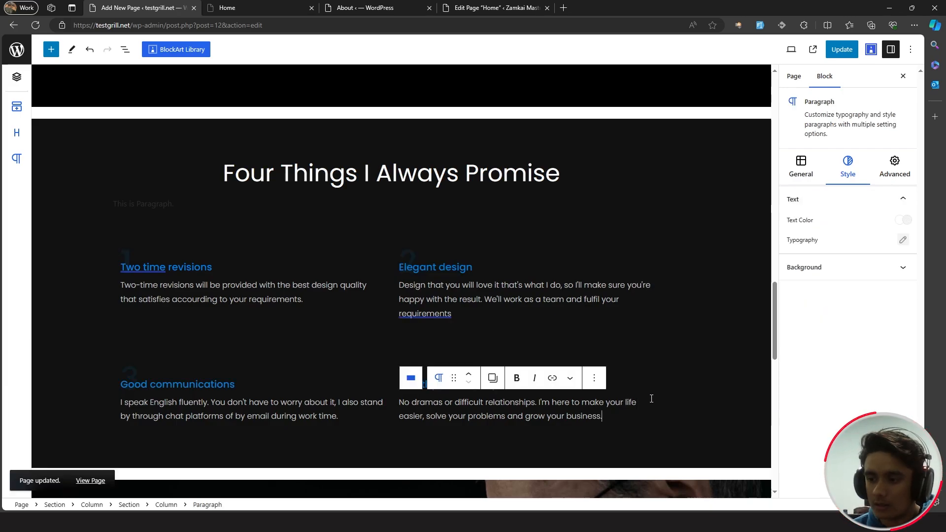
scroll(652, 399, down, 6)
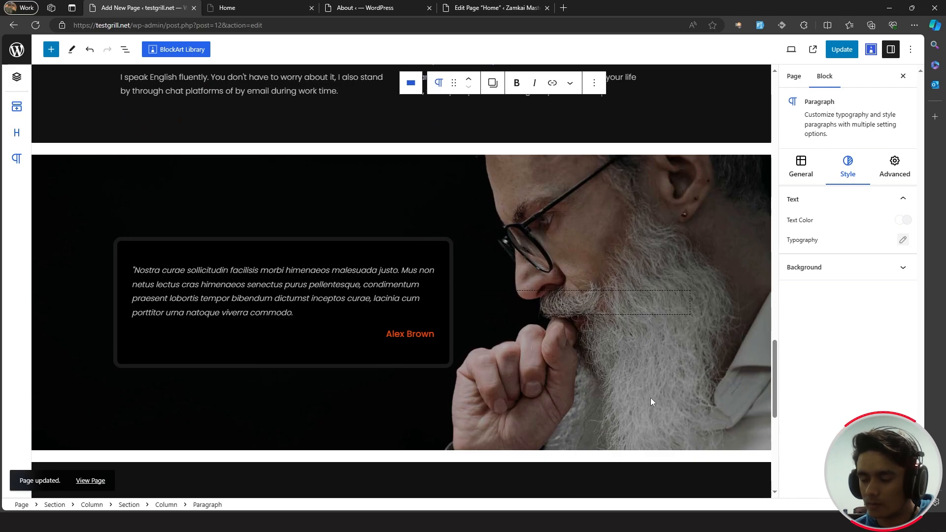
click(491, 170)
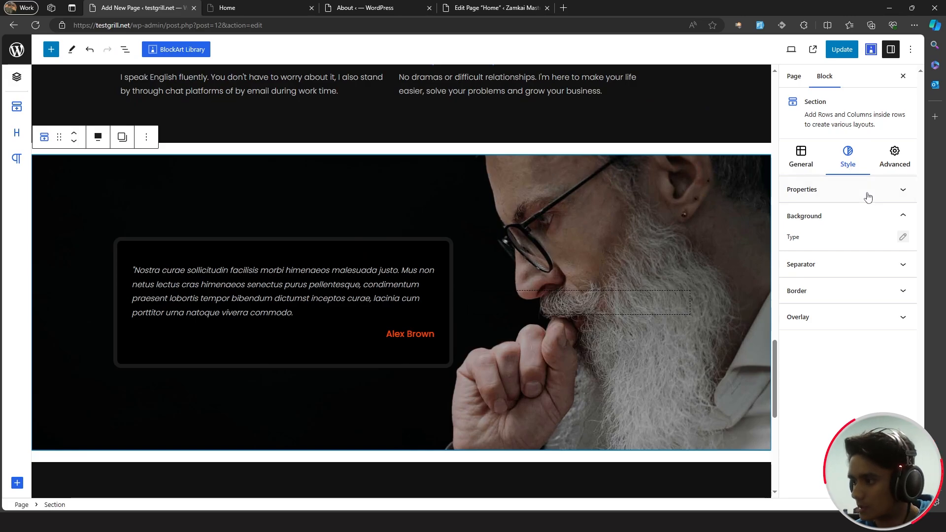
- Swap the testimonial background for the uploaded portrait, shift its focal point to 78% / 0%, and update
click(903, 237)
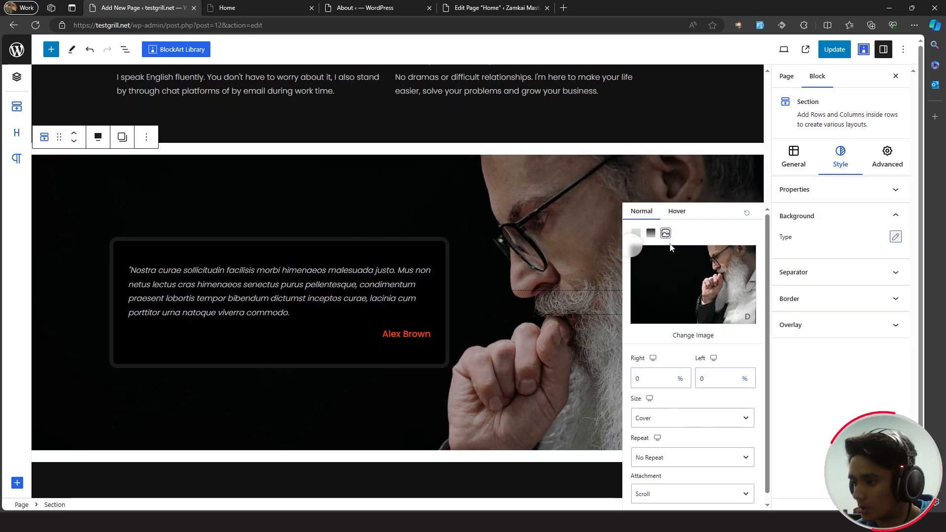
click(693, 336)
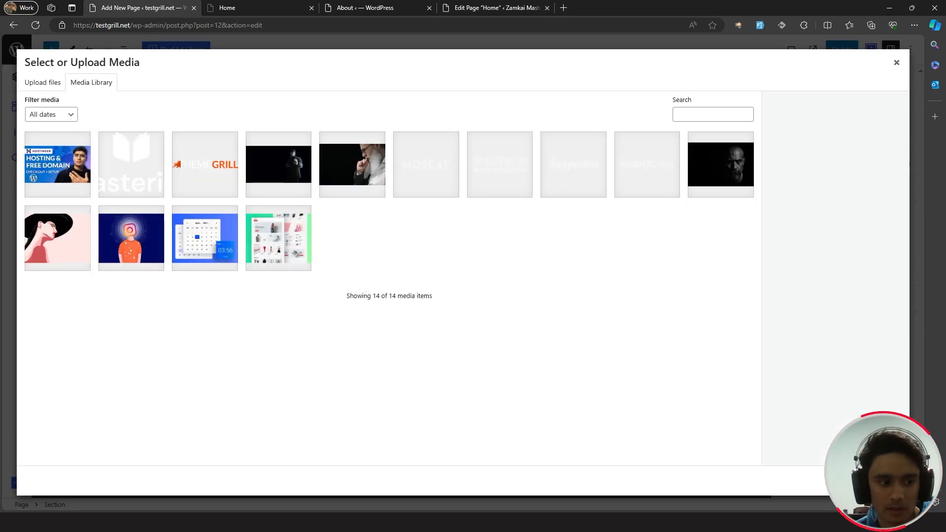
drag(391, 269, 378, 247)
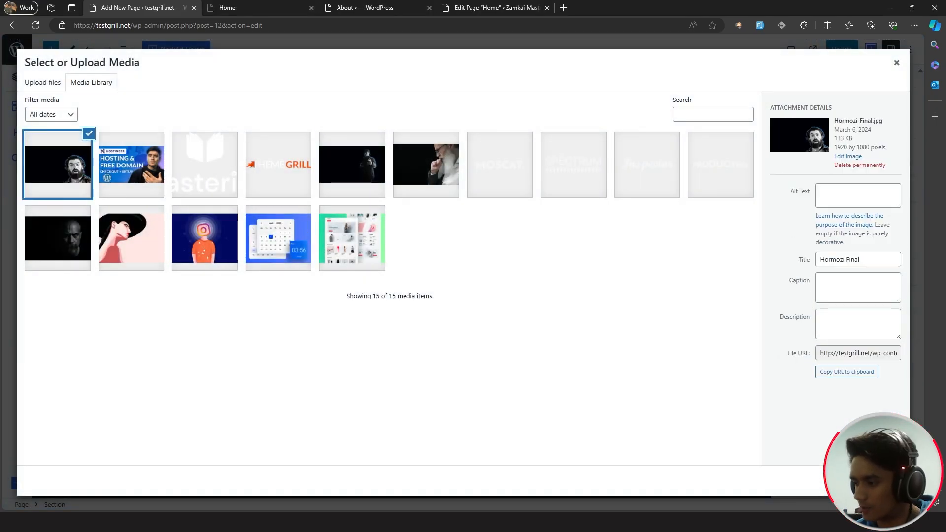
click(886, 481)
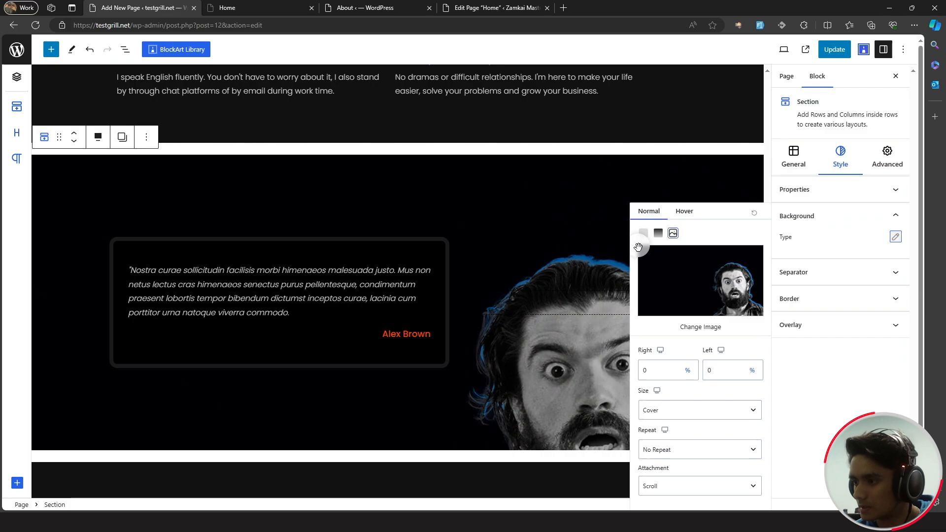
drag(644, 250, 638, 301)
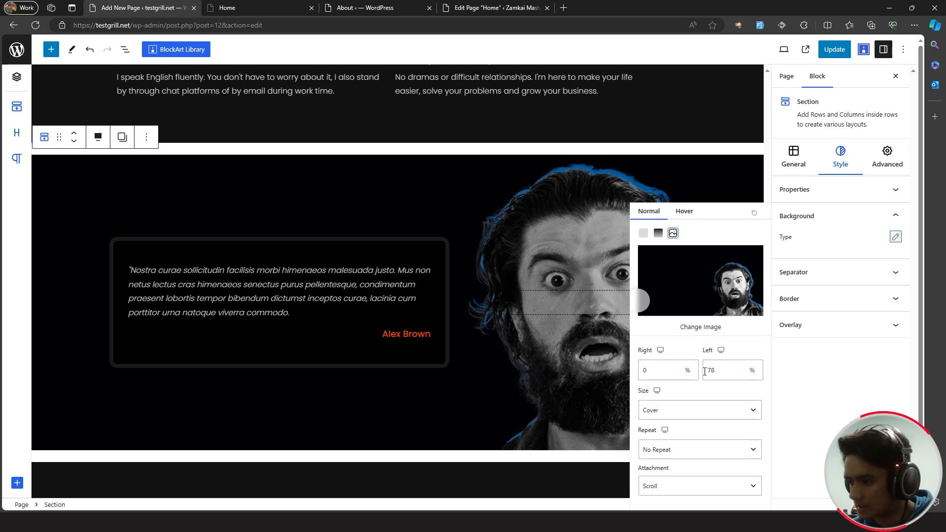
click(829, 56)
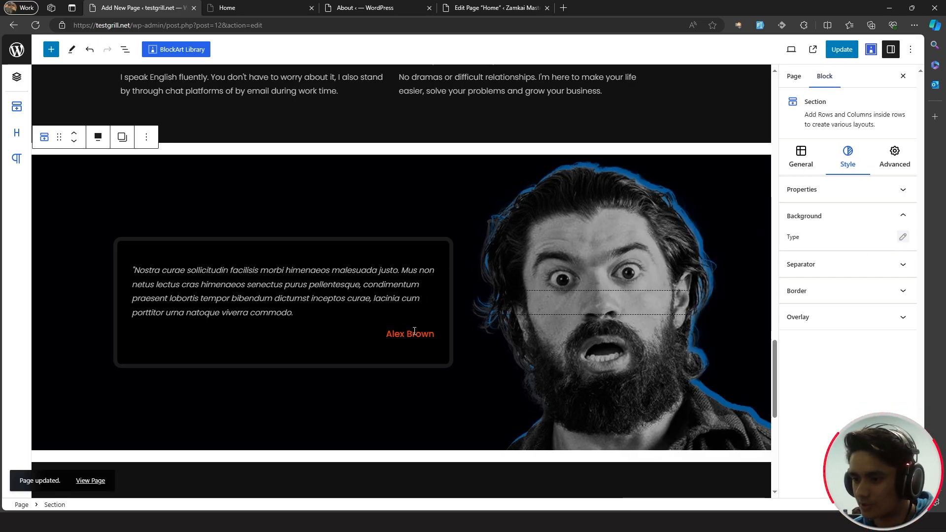
- Paste the new secrets quote, replace the attribution's surname, and prefix it with a dash
drag(295, 314, 130, 266)
text("Doing the thing that scared me most - giving away my secrets - led to the biggest breakthrough in my life.")
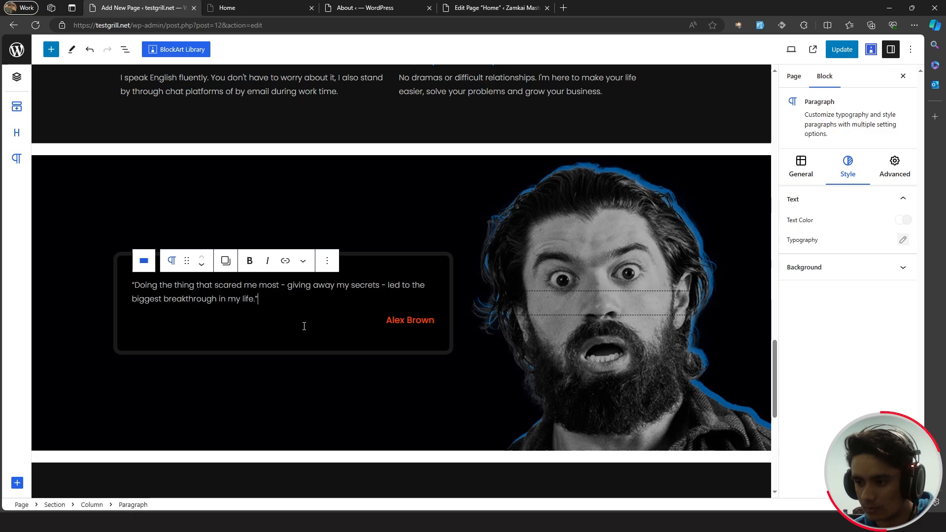
click(436, 323)
drag(437, 321, 409, 321)
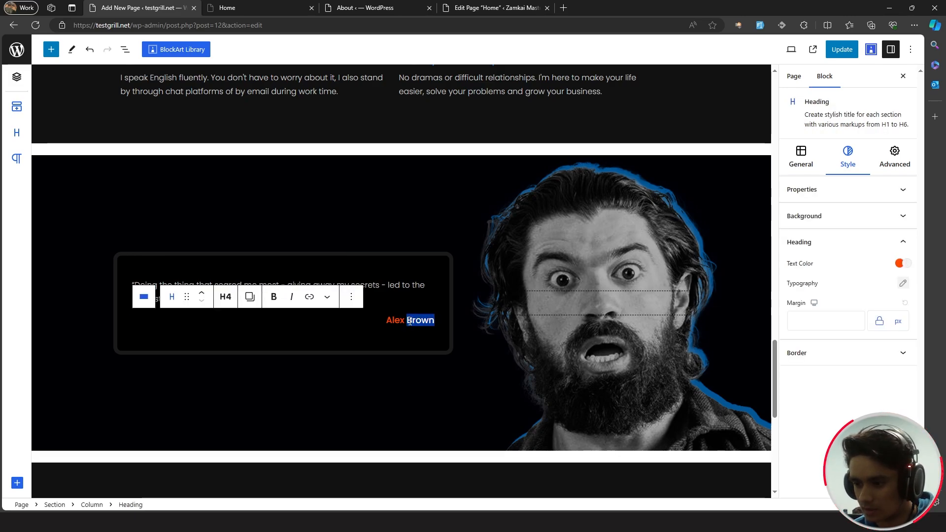
text(Hormozi)
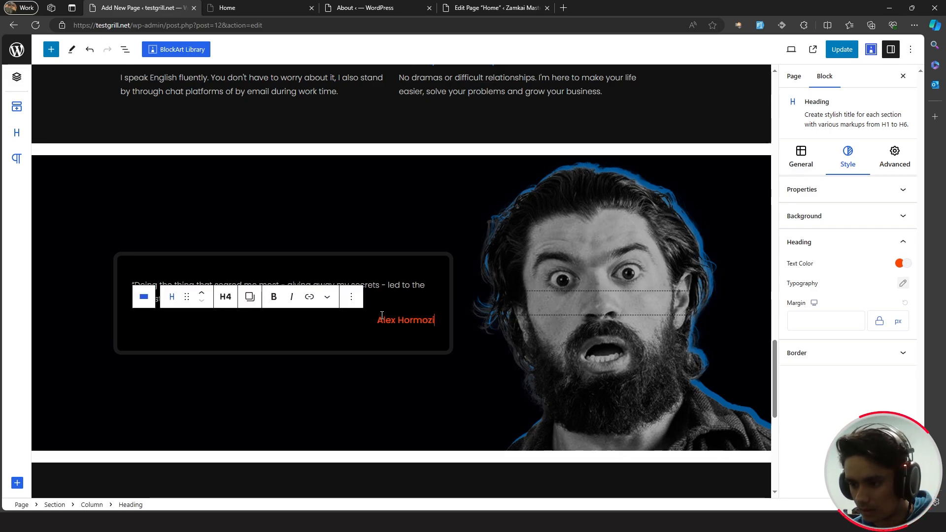
key(Home)
text(-)
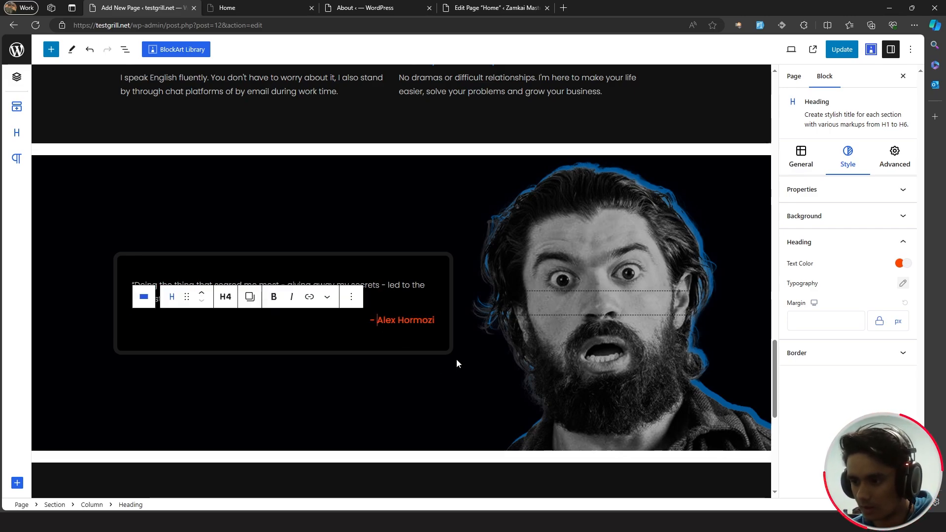
click(433, 321)
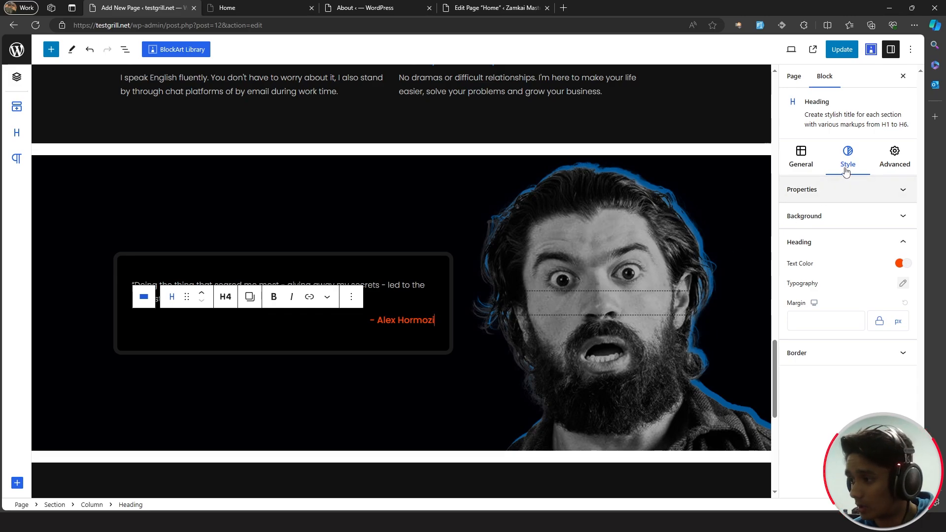
- Colour the attribution text blue #017bd9
click(900, 263)
double_click(723, 363)
text(#017bd9)
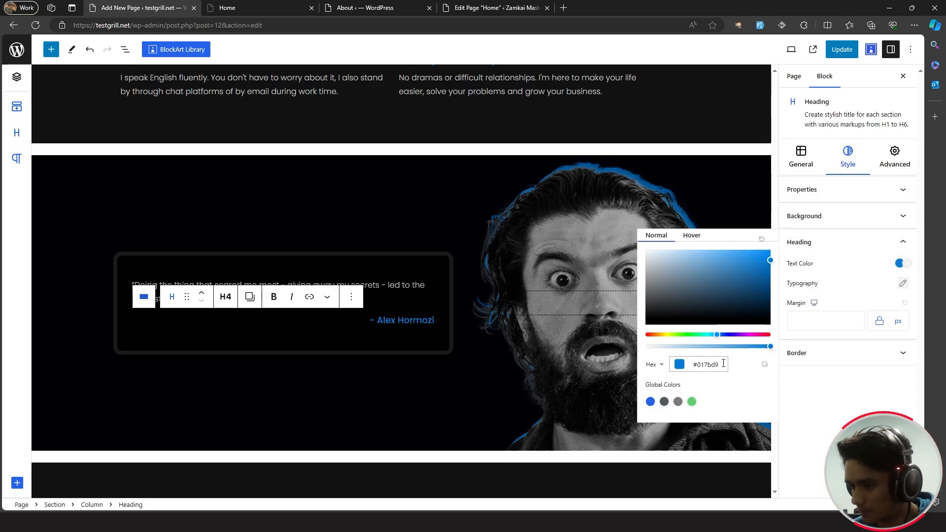
click(487, 394)
scroll(487, 394, down, 5)
scroll(487, 394, up, 4)
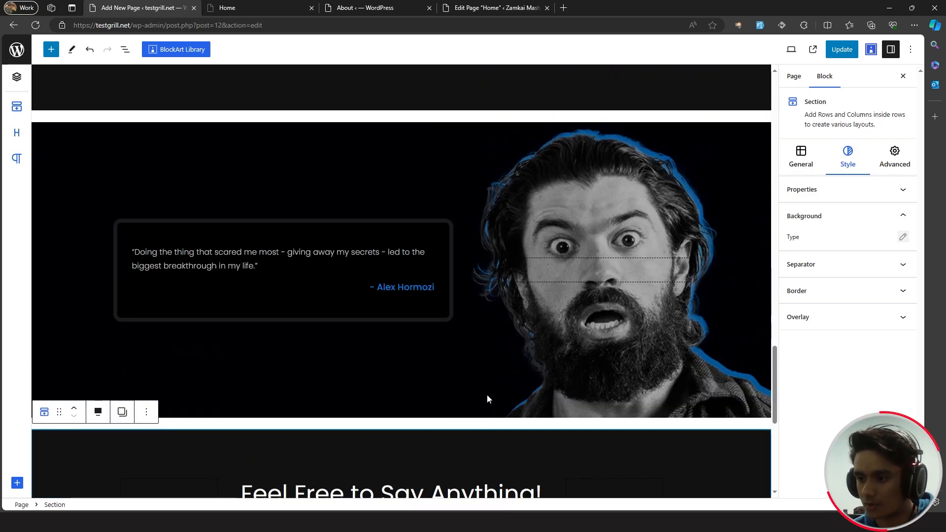
- Set the contact e-mail button's normal background colour to blue #017bd9
scroll(488, 397, down, 5)
scroll(488, 397, up, 5)
scroll(488, 397, down, 5)
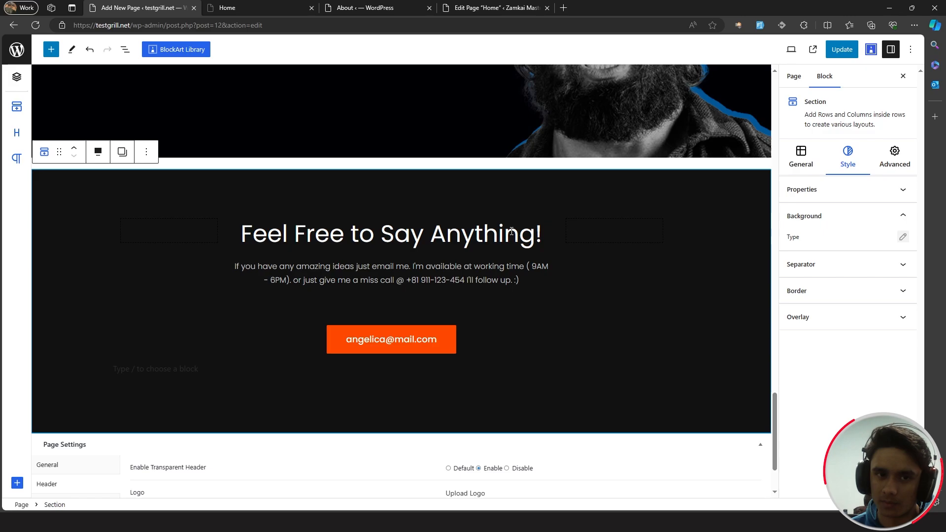
click(542, 236)
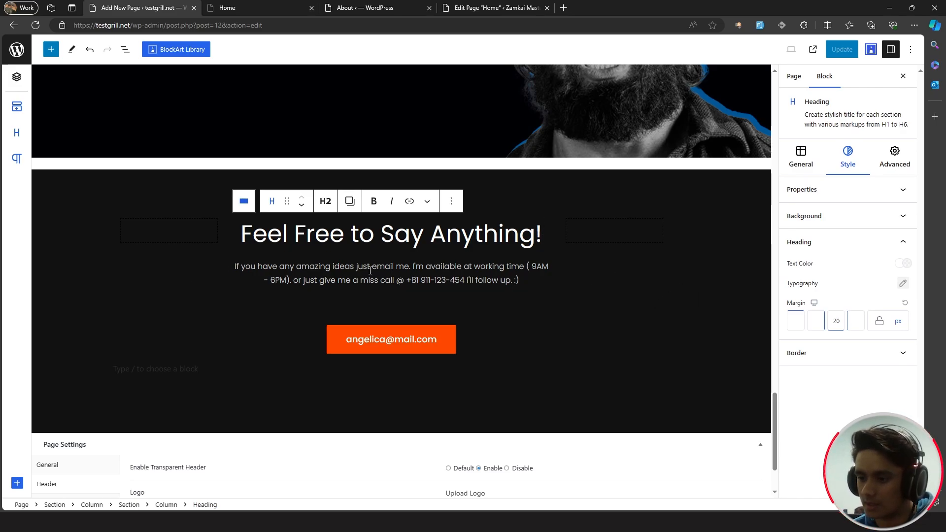
click(448, 333)
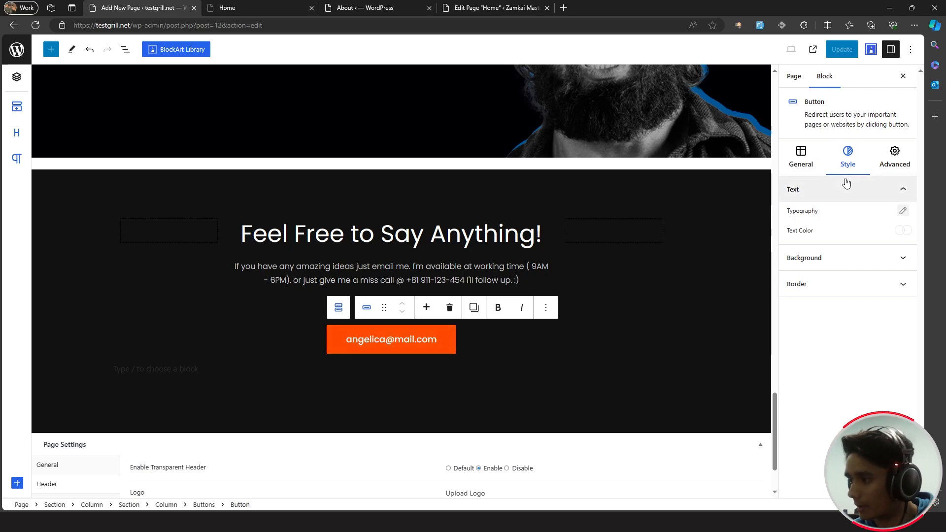
click(868, 198)
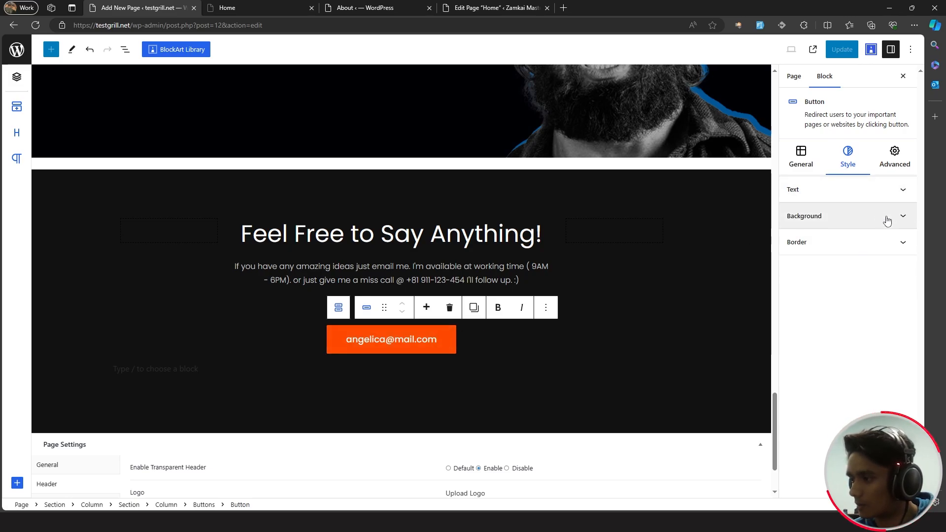
click(896, 217)
click(902, 236)
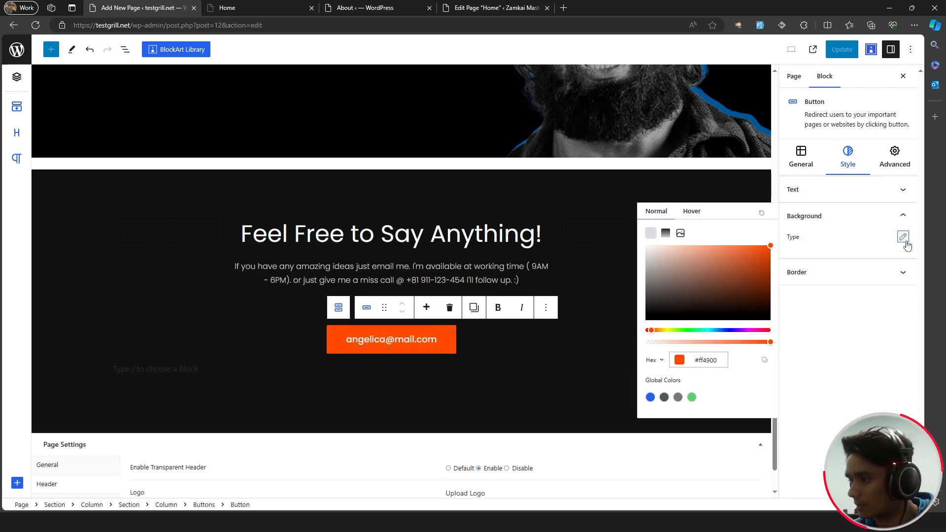
triple_click(716, 362)
text(#017bd9)
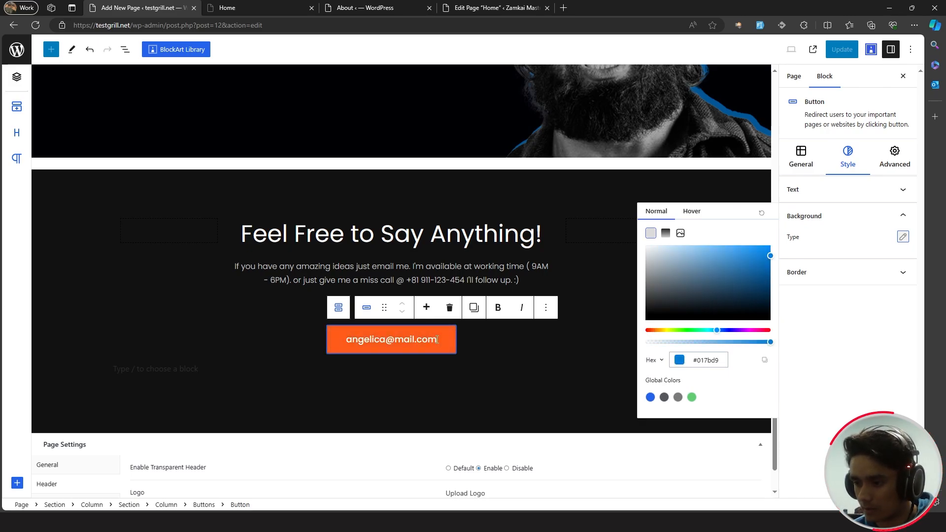
- Give the button's hover background a linear gradient from #017bd9 to a brighter blue
click(693, 212)
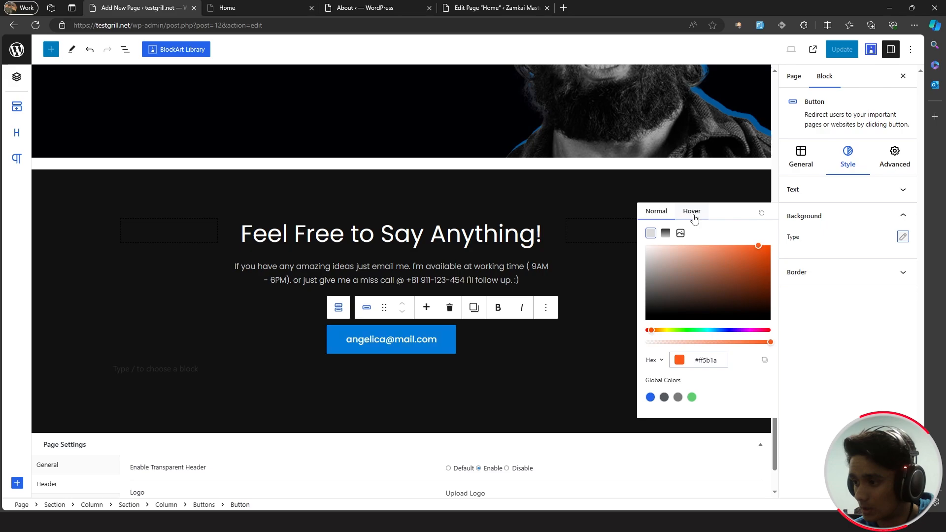
click(666, 233)
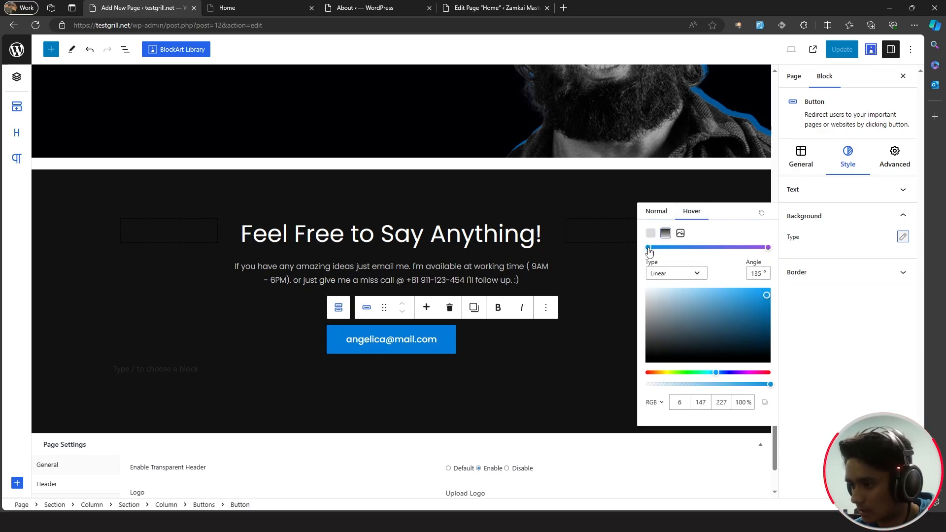
click(655, 402)
click(655, 424)
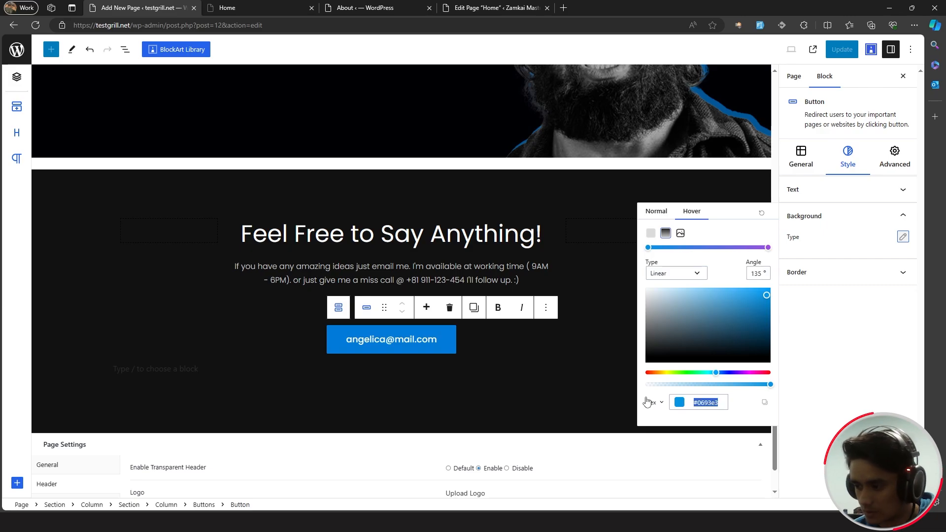
text(#017bd9)
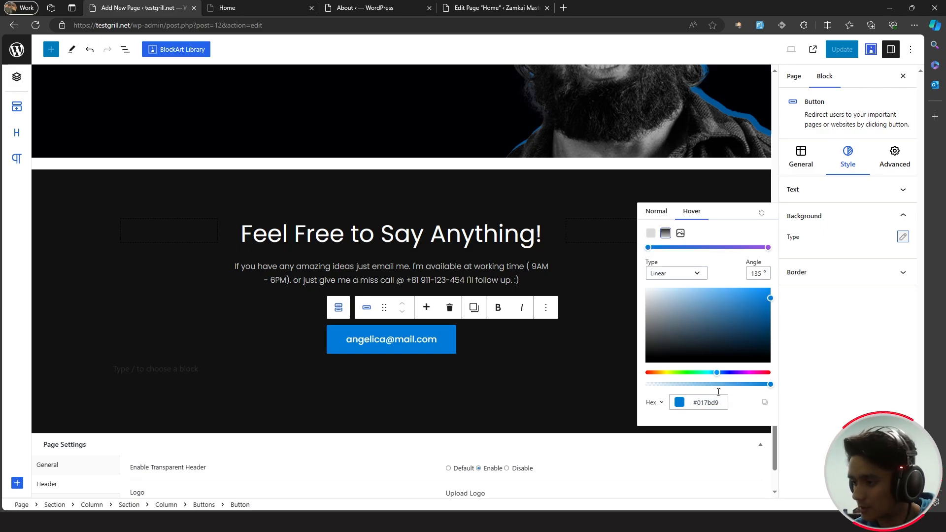
click(768, 248)
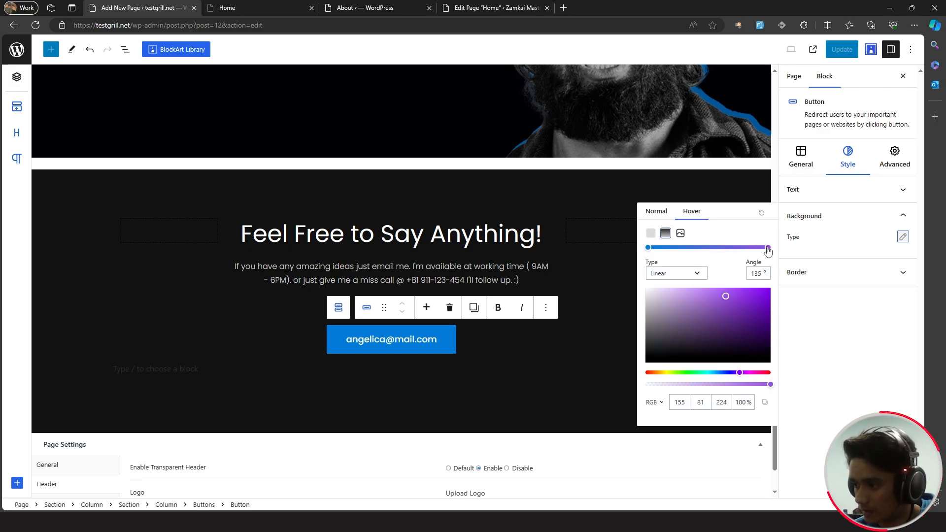
click(687, 402)
text(#017bd9)
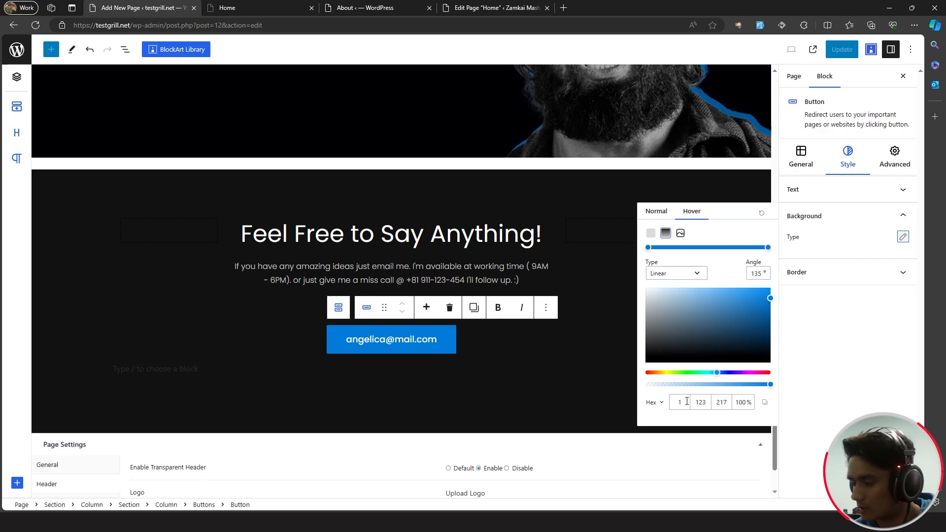
drag(737, 342, 773, 291)
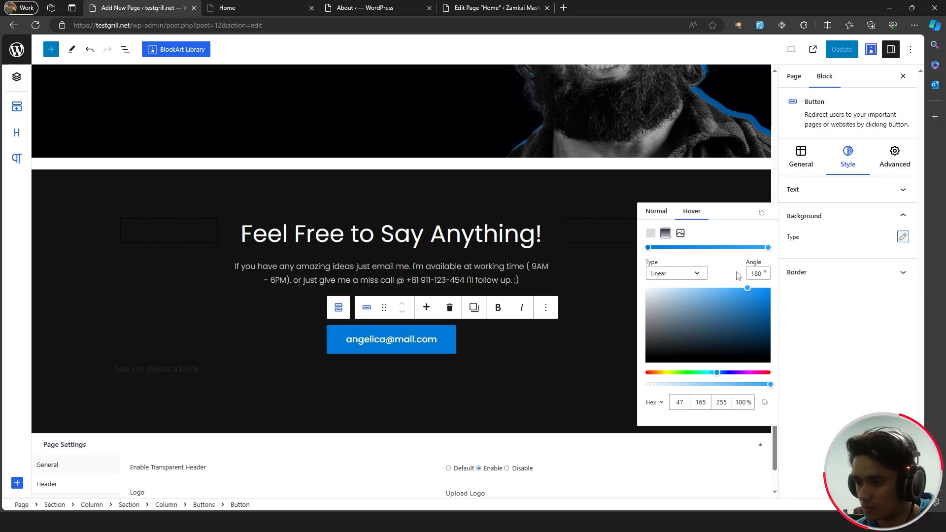
click(435, 340)
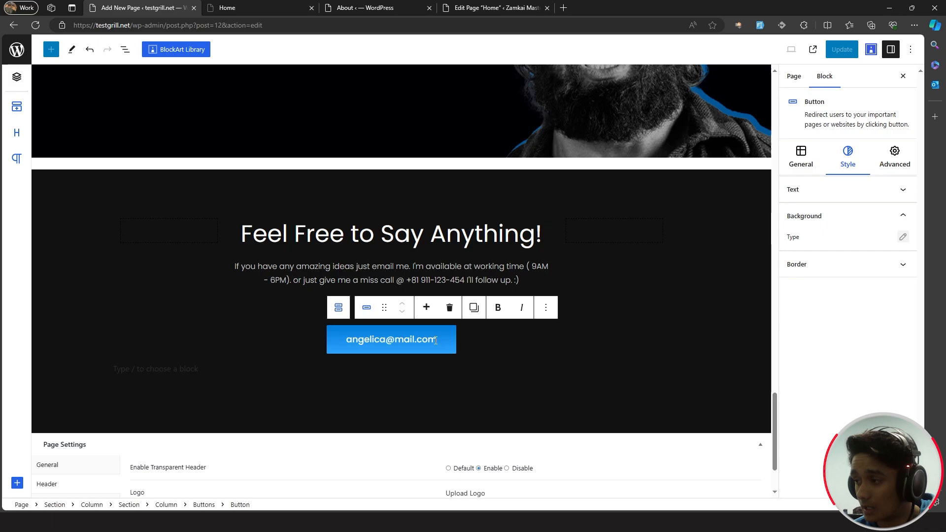
- Replace the button's e-mail address with the new contact address and update the page
drag(436, 340, 353, 339)
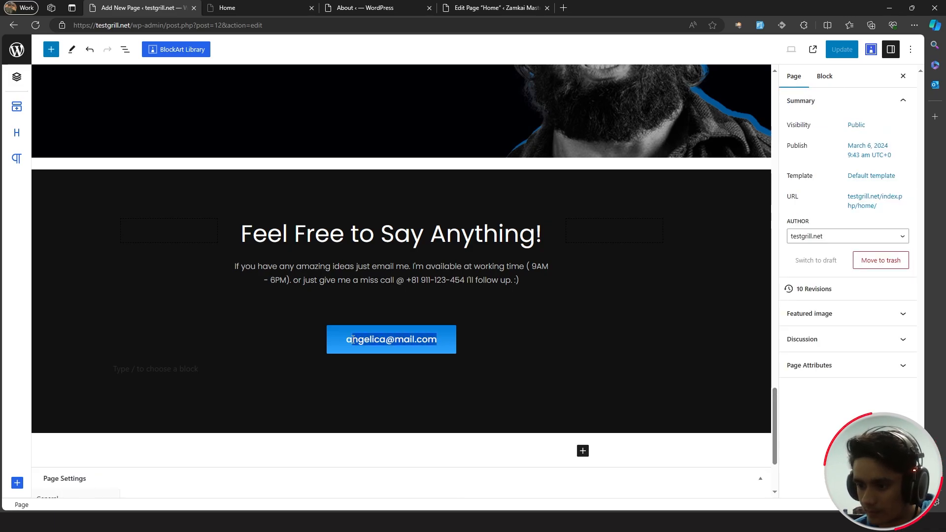
key(BackSpace)
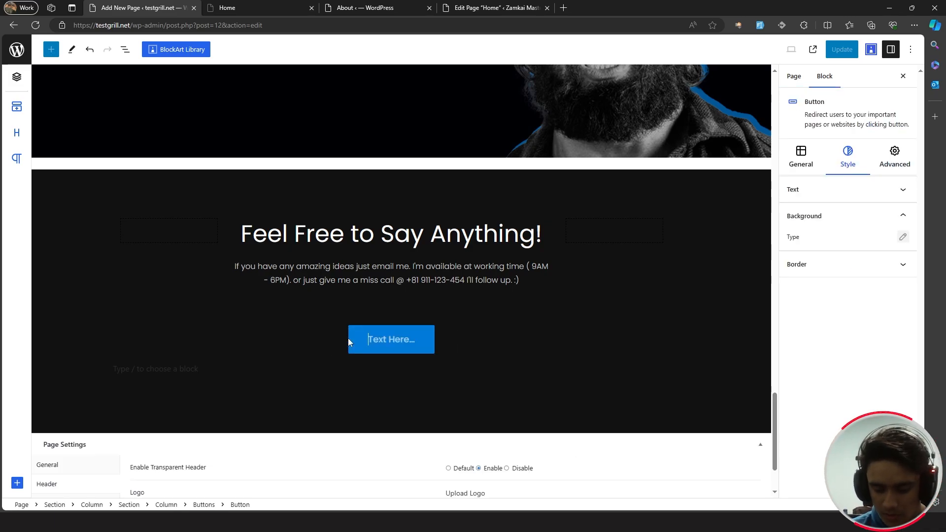
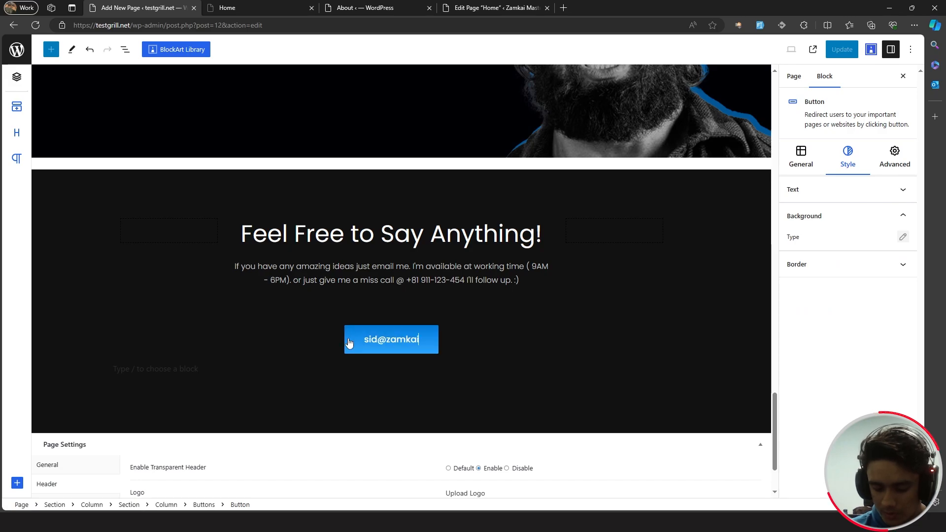
click(811, 333)
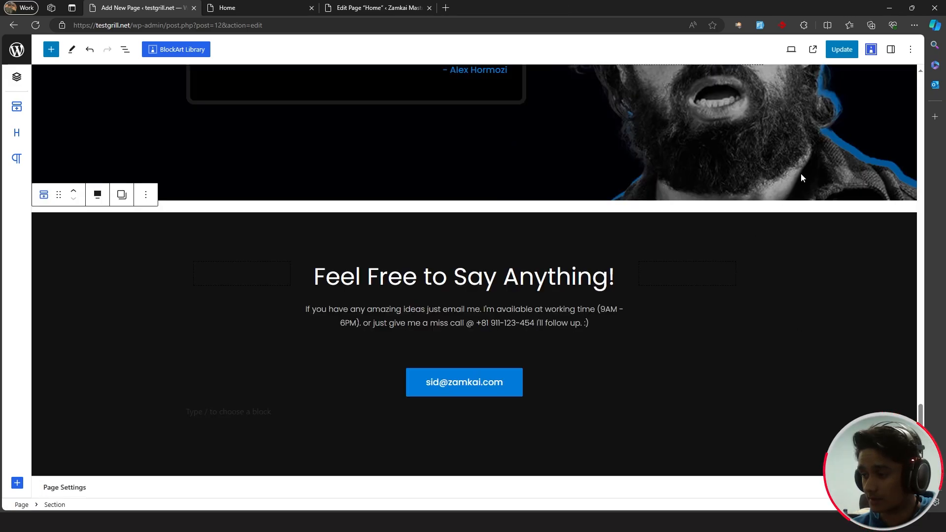
click(842, 49)
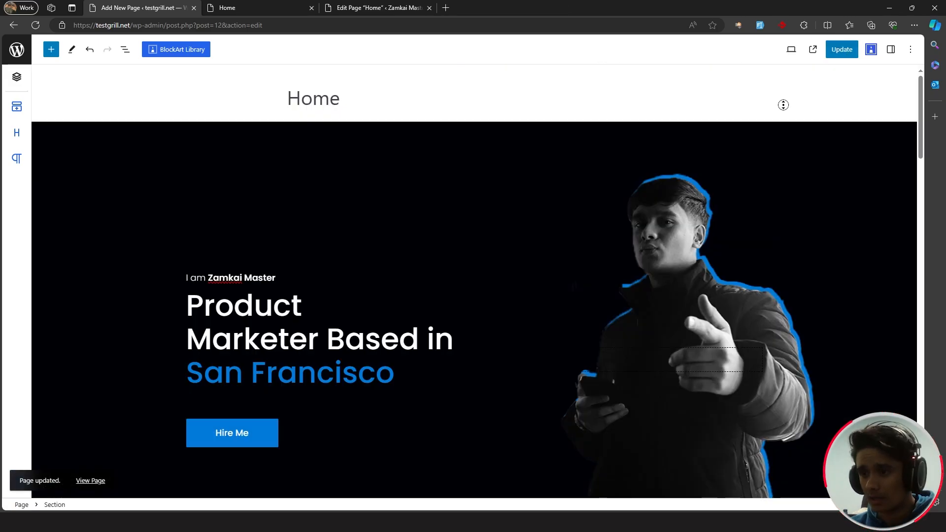
scroll(789, 116, down, 1)
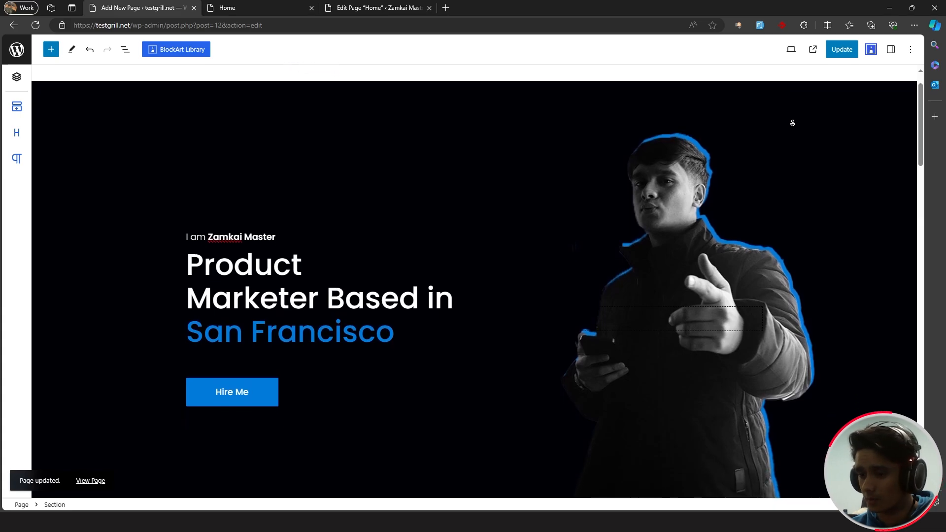
scroll(793, 123, down, 3)
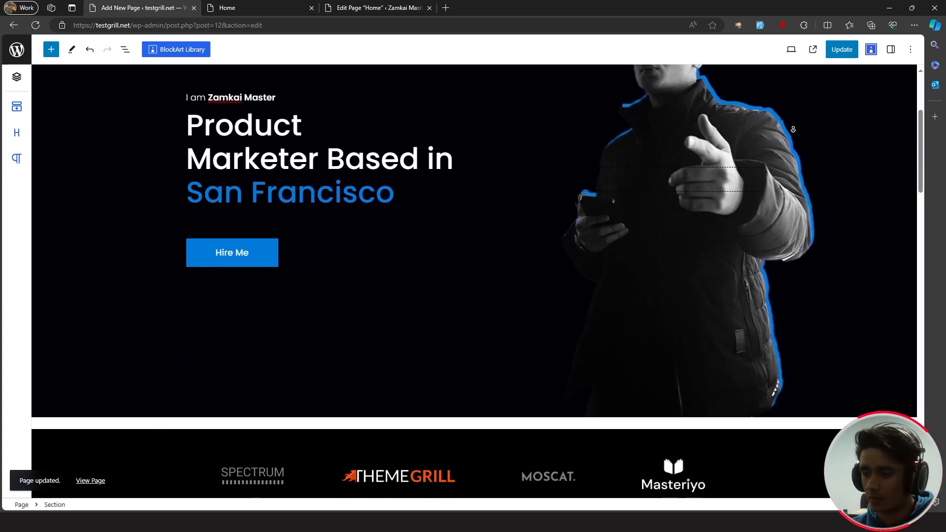
scroll(793, 130, down, 1)
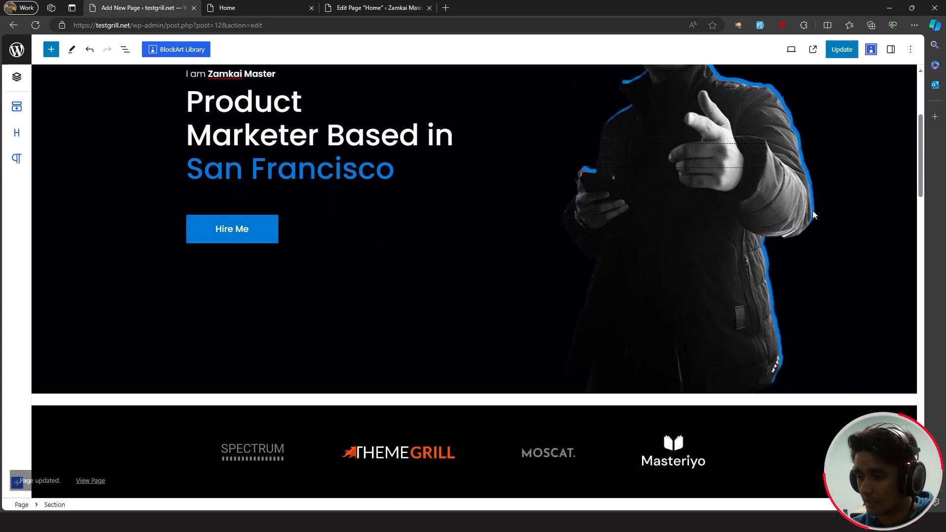
scroll(842, 174, down, 1)
scroll(842, 173, down, 5)
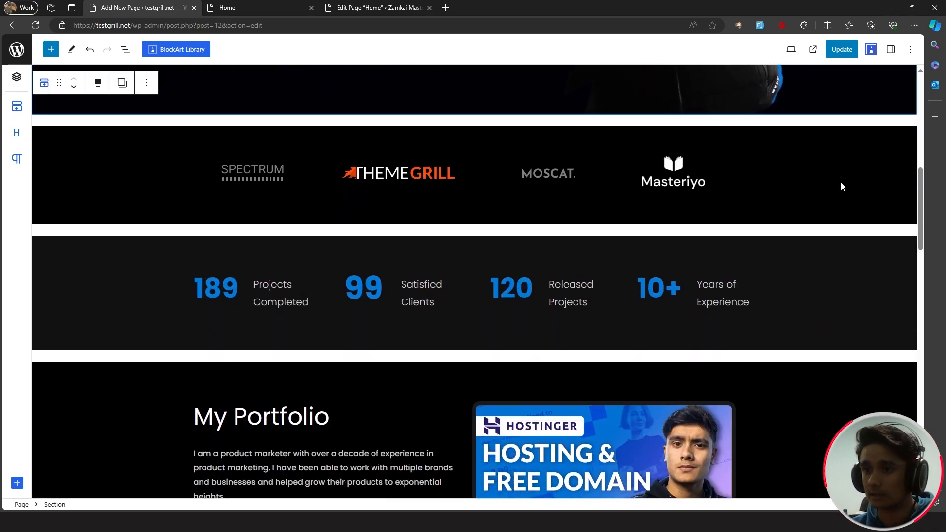
- Scroll through the live Home page in its tab and select the address's path
click(294, 4)
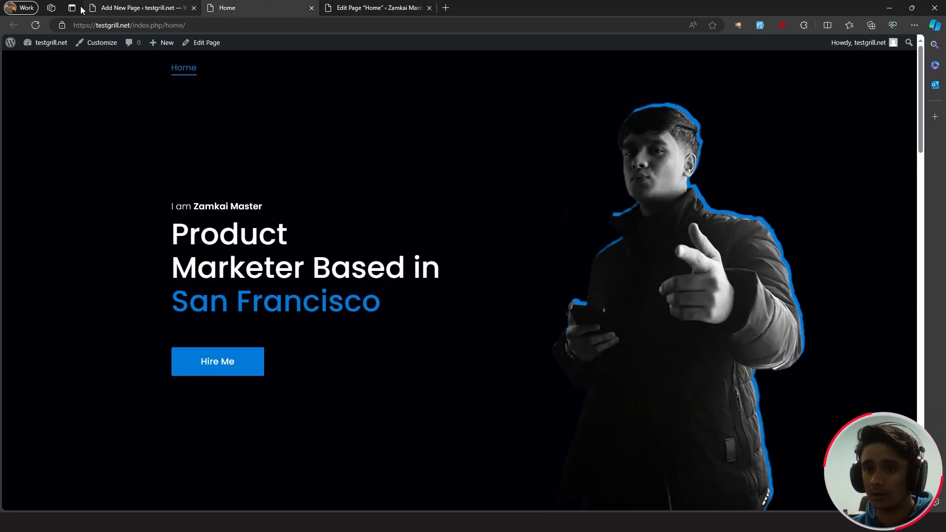
scroll(842, 157, down, 6)
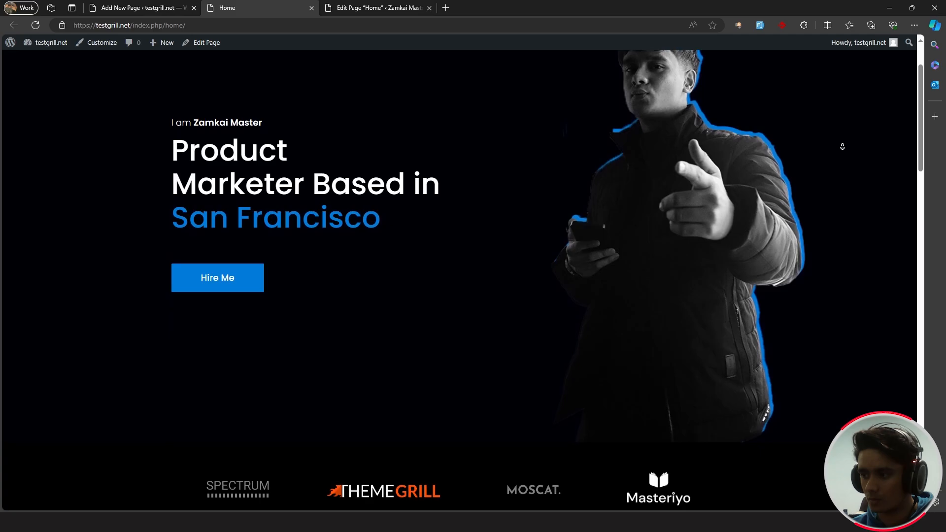
scroll(842, 157, down, 9)
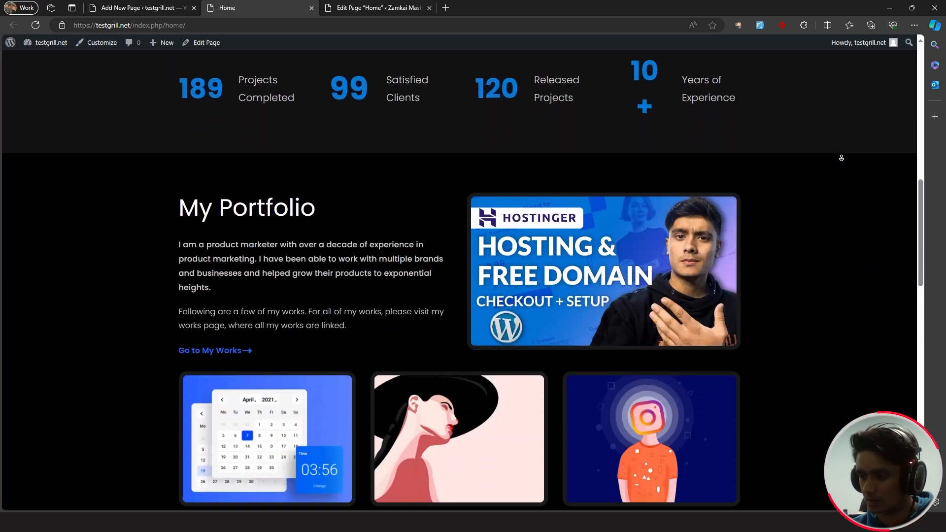
scroll(832, 182, up, 8)
scroll(832, 185, up, 5)
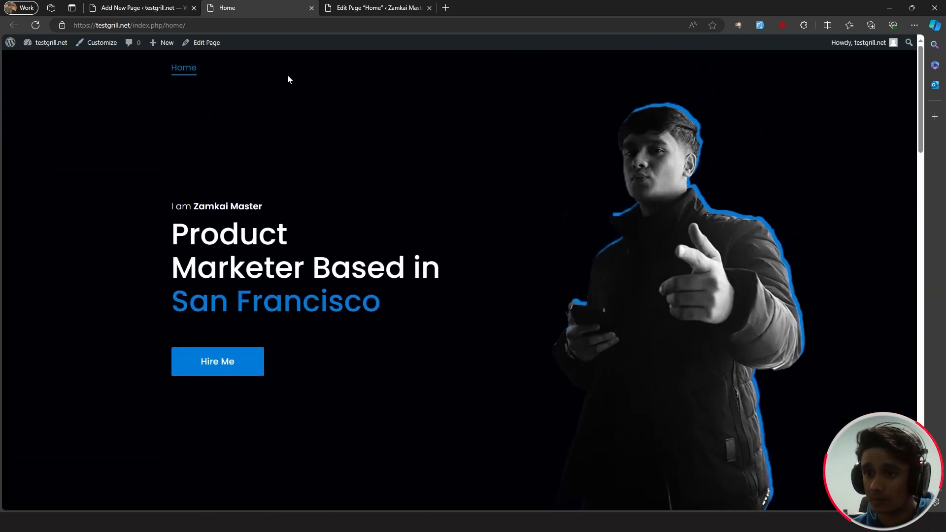
drag(203, 28, 131, 31)
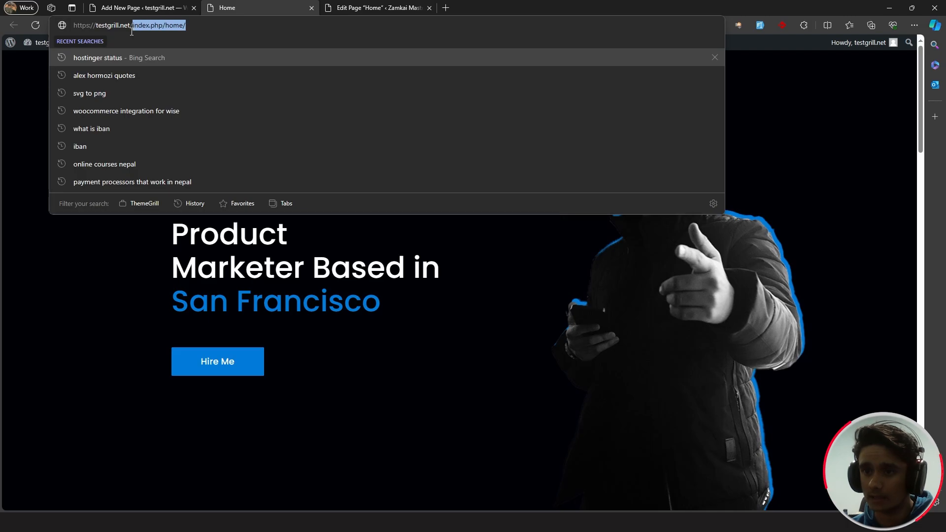
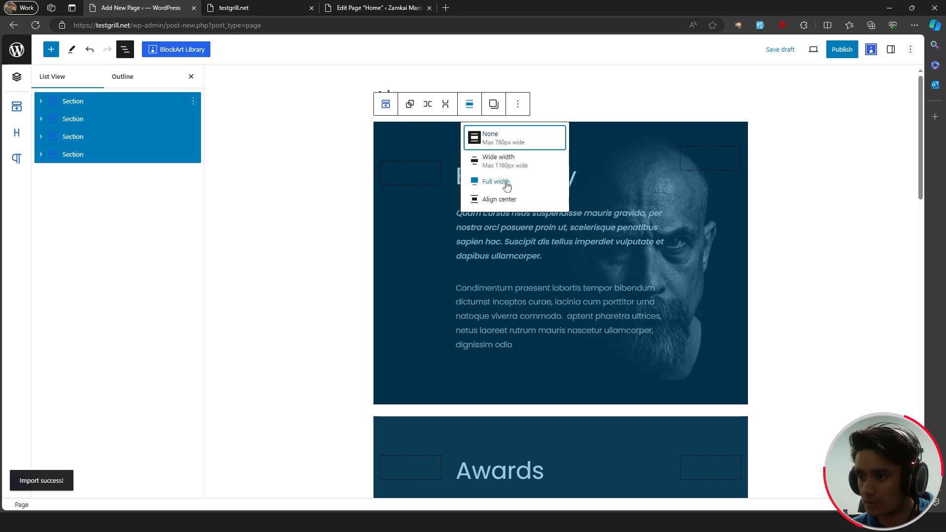
- Make the four selected sections full width and publish the About page
click(498, 182)
click(838, 51)
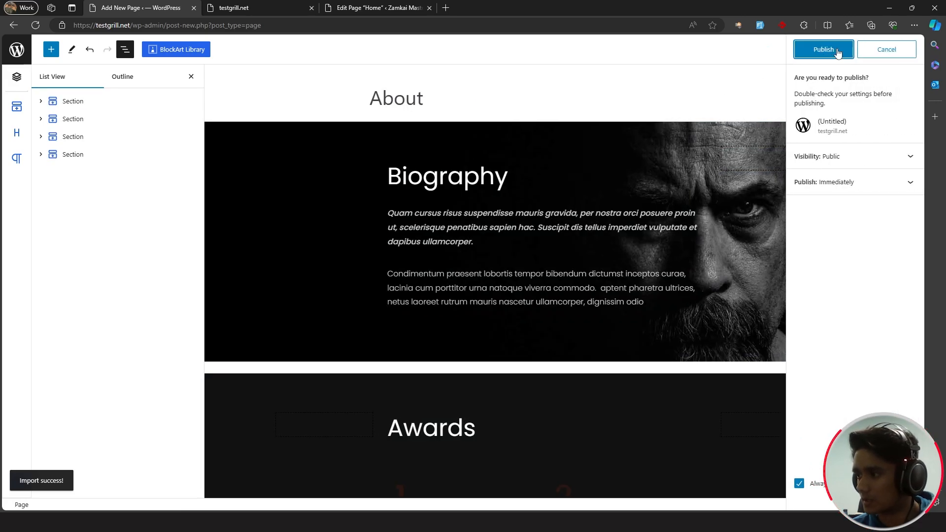
click(837, 50)
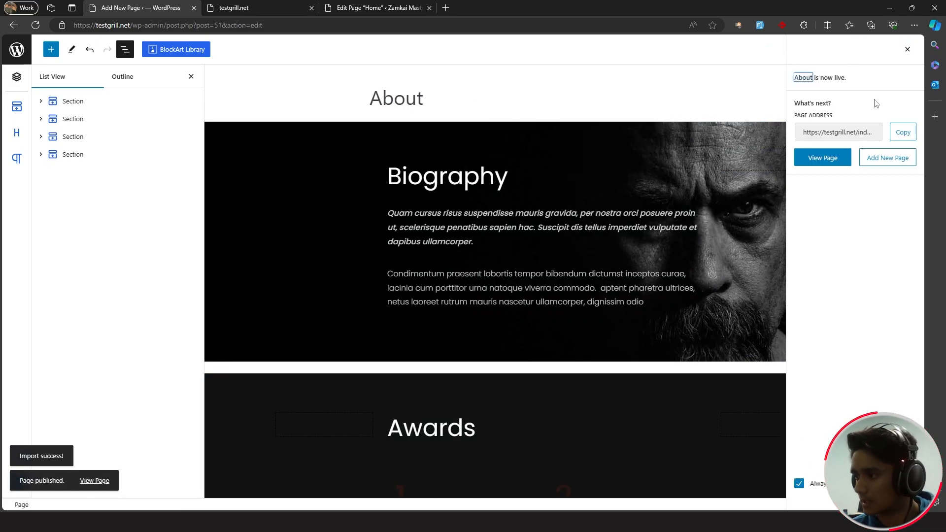
- View the published About page, scroll through it, and return to the editor
click(833, 156)
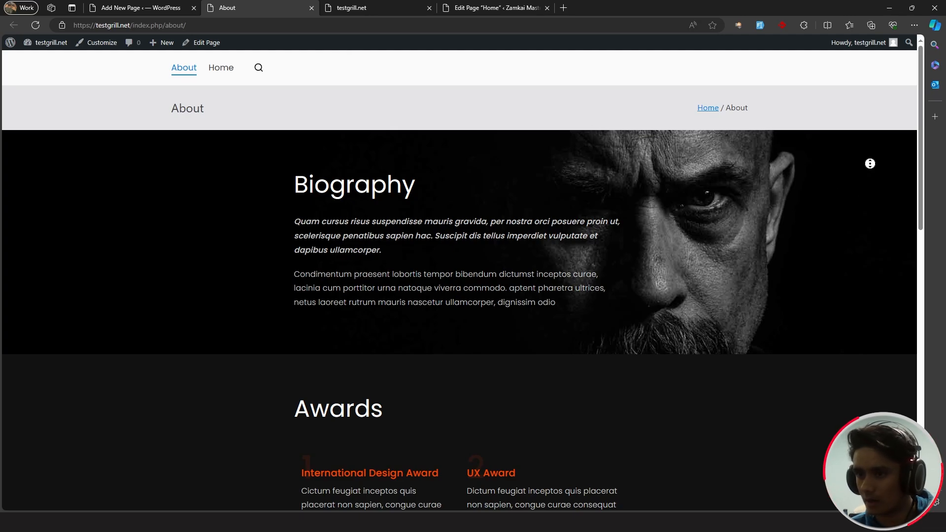
scroll(870, 163, down, 15)
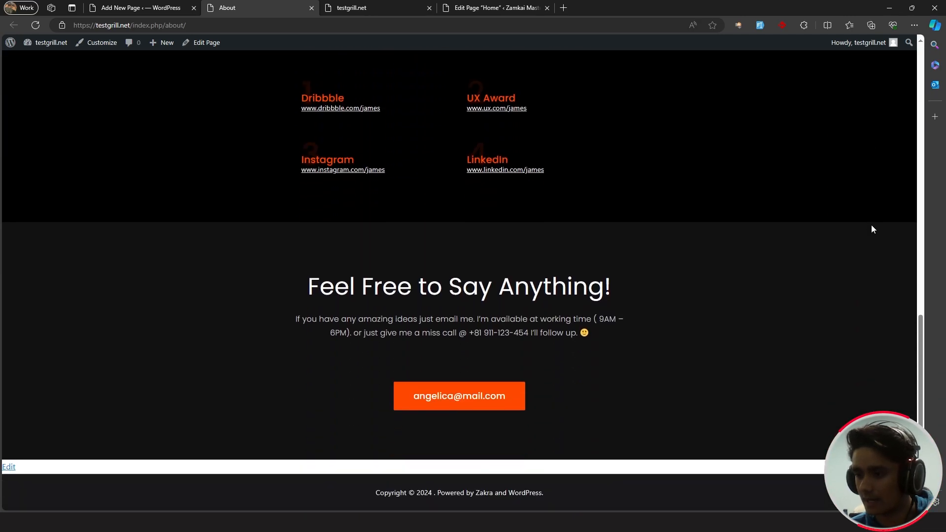
key(Home)
middle_click(839, 209)
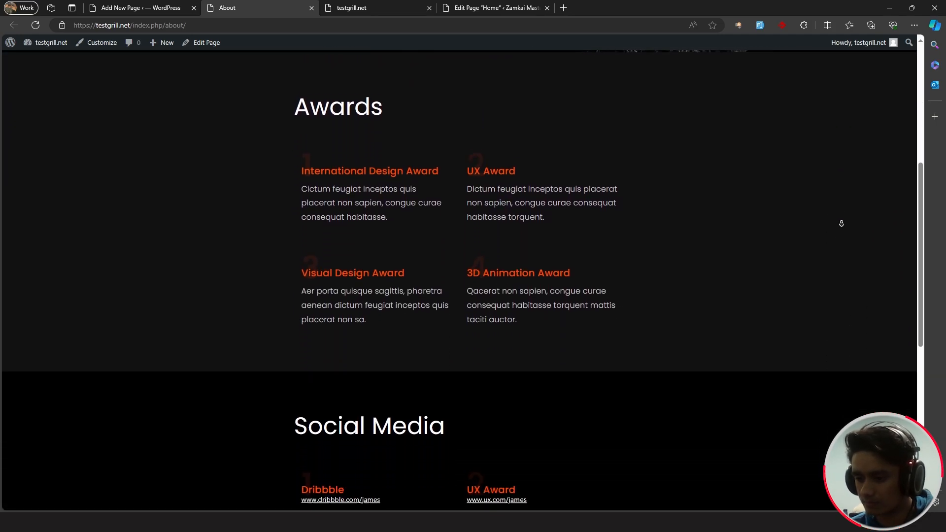
middle_click(842, 223)
scroll(843, 223, up, 2)
scroll(842, 226, up, 5)
key(ctrl+shift+Tab)
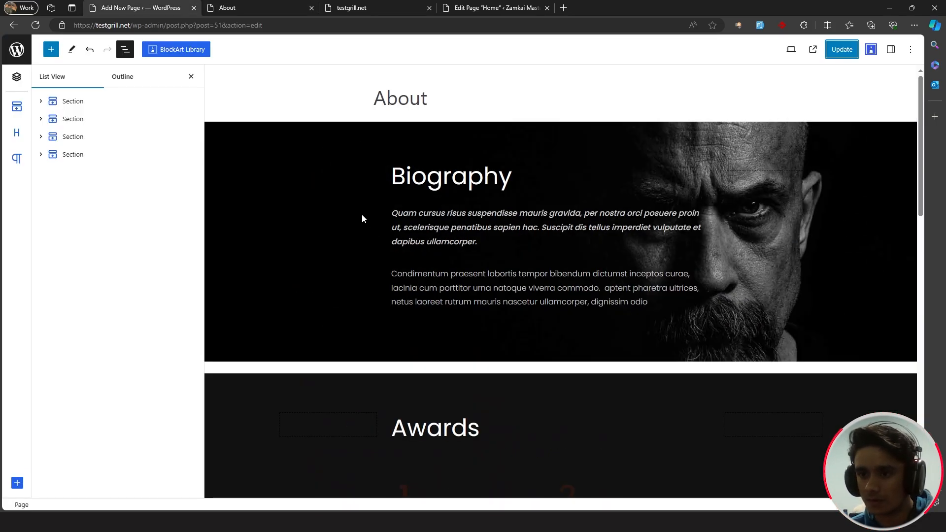
- Set Enable Transparent Header to Enable in the page Header settings, update, and preview live
click(192, 76)
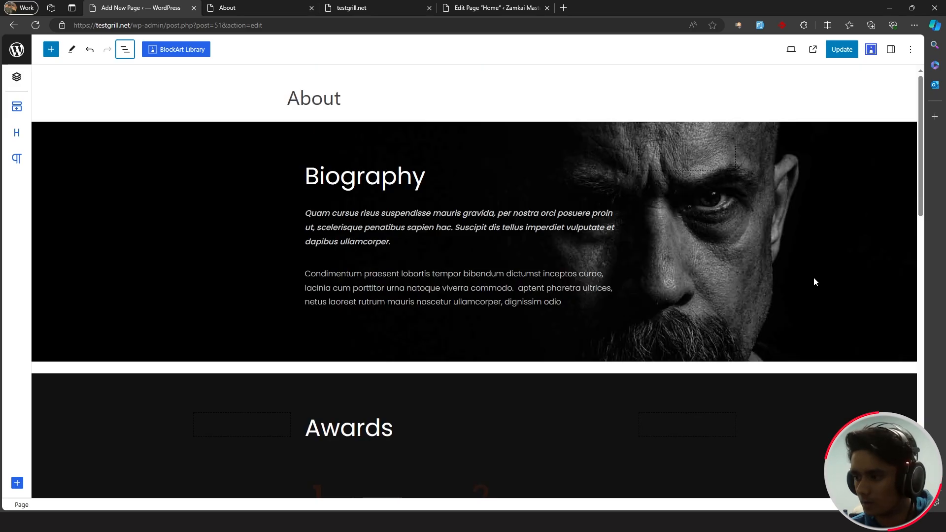
scroll(813, 281, down, 14)
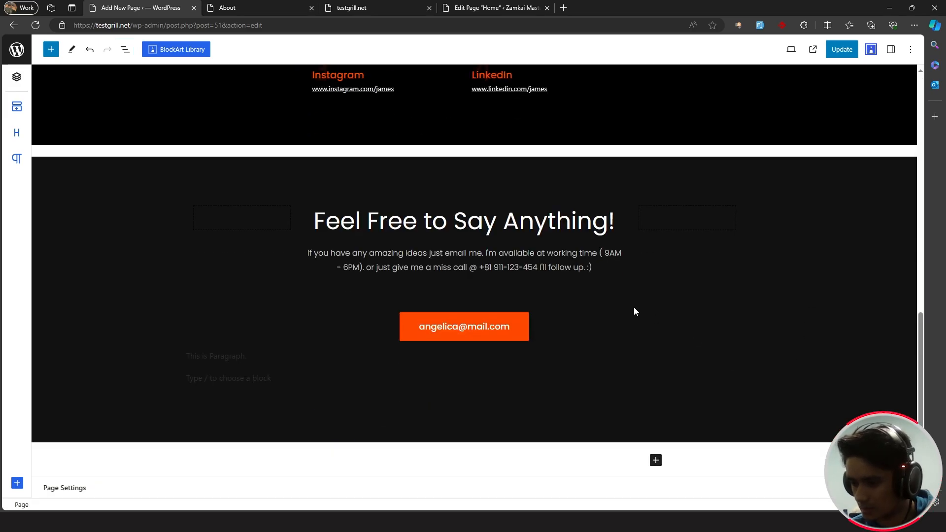
scroll(634, 306, down, 3)
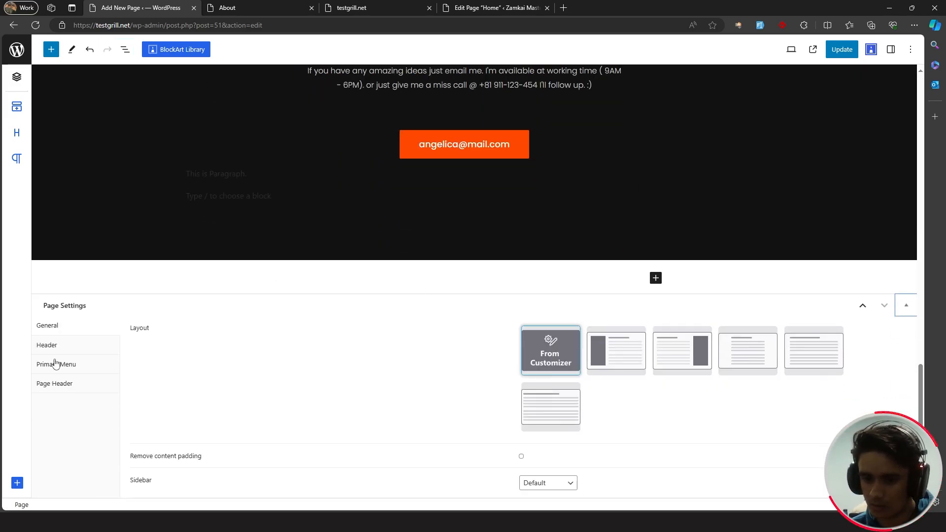
click(57, 385)
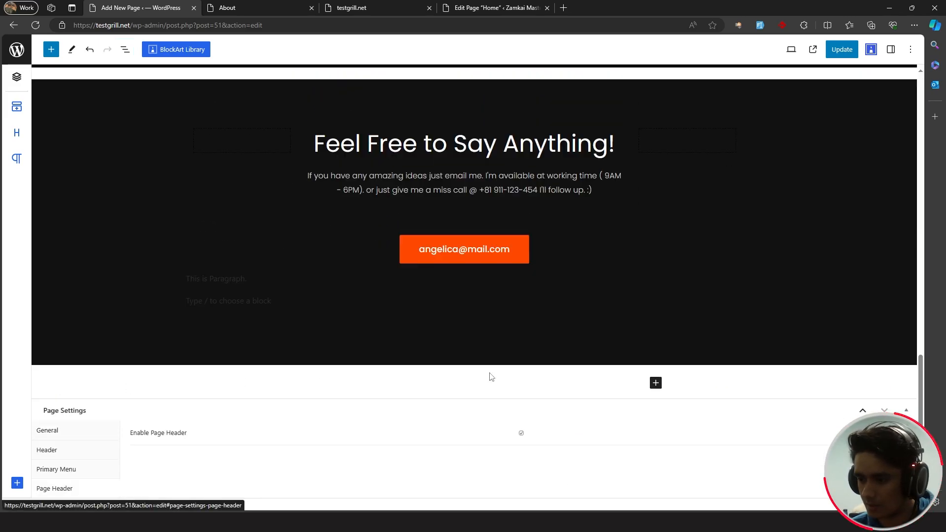
click(64, 451)
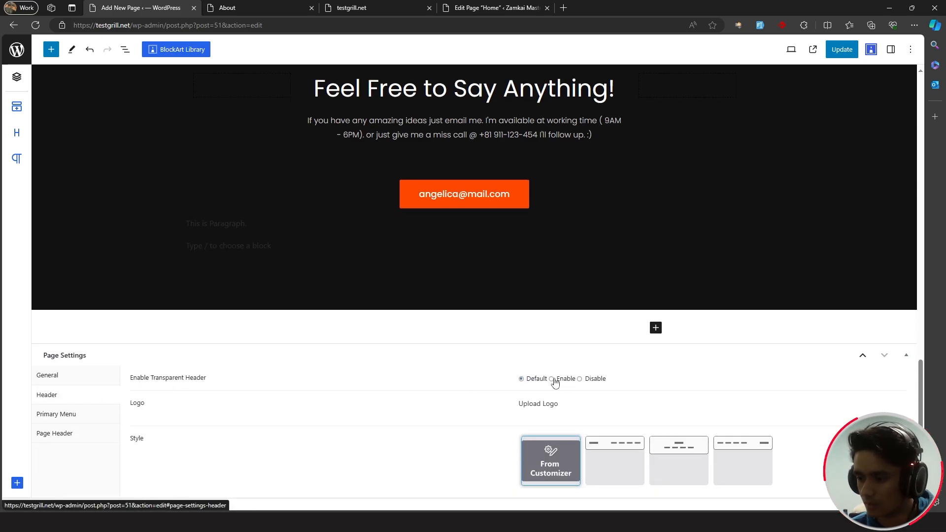
click(552, 379)
click(837, 53)
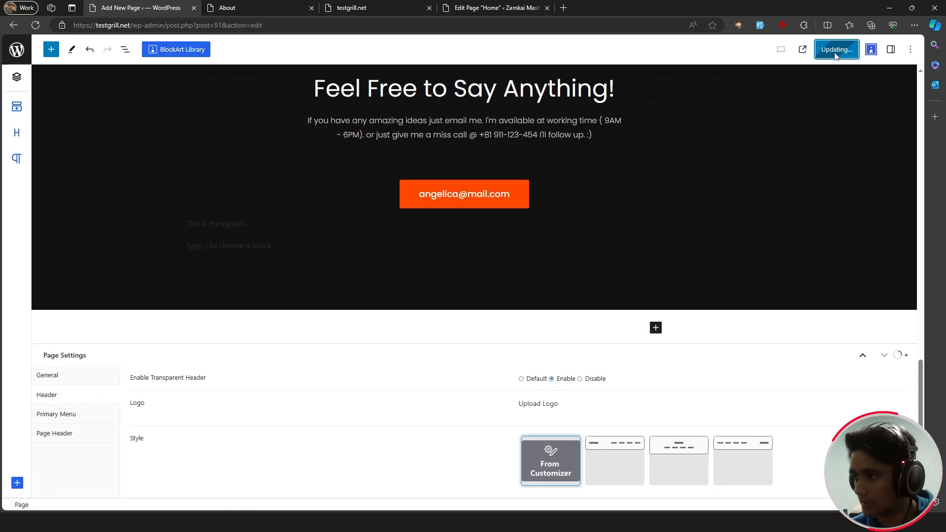
click(256, 7)
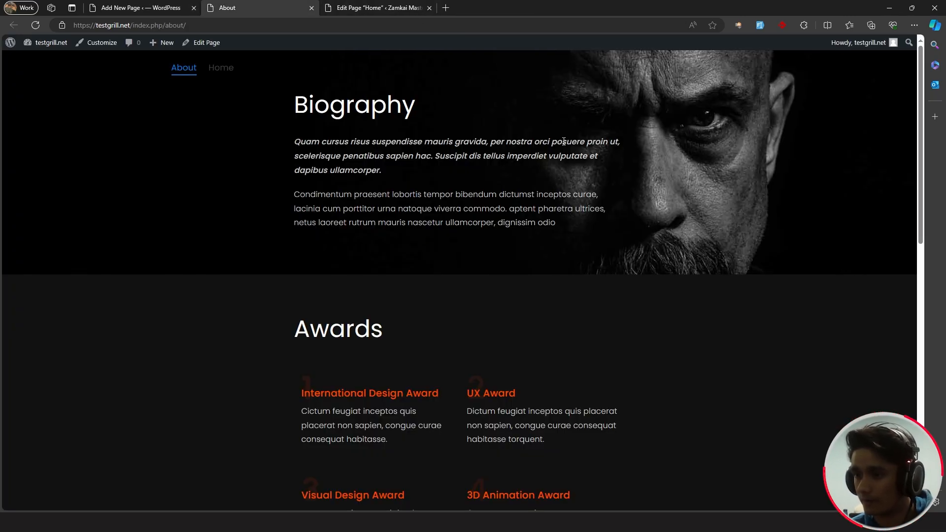
click(124, 6)
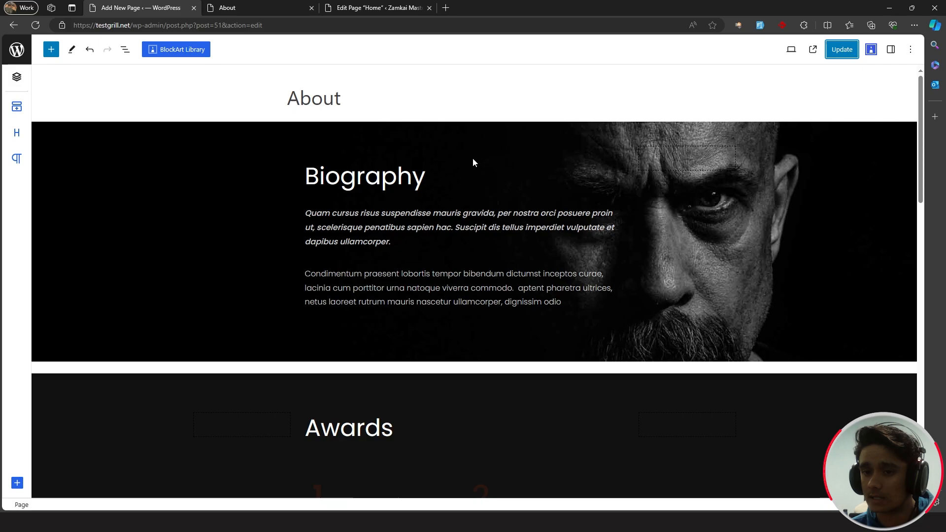
- Replace the Biography section's background image with a newly uploaded portrait photo
click(141, 132)
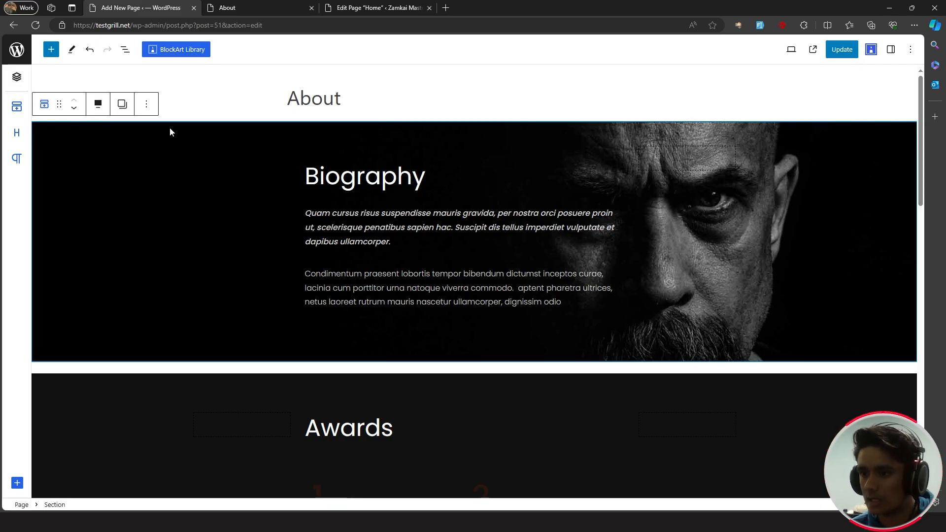
click(892, 50)
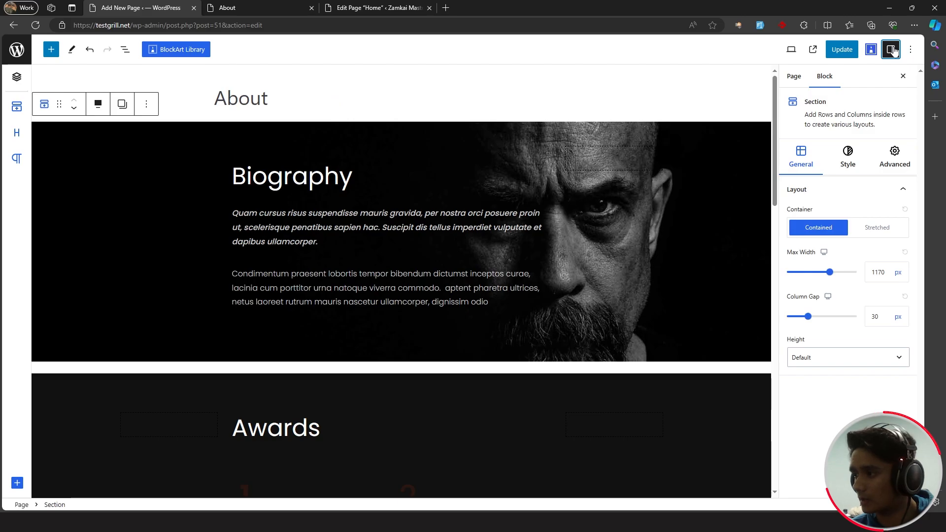
click(849, 155)
click(857, 264)
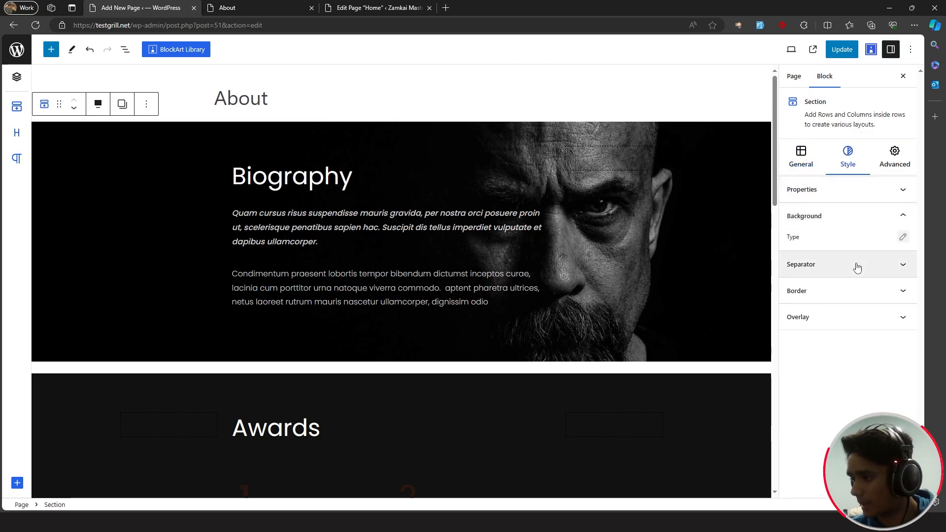
click(903, 237)
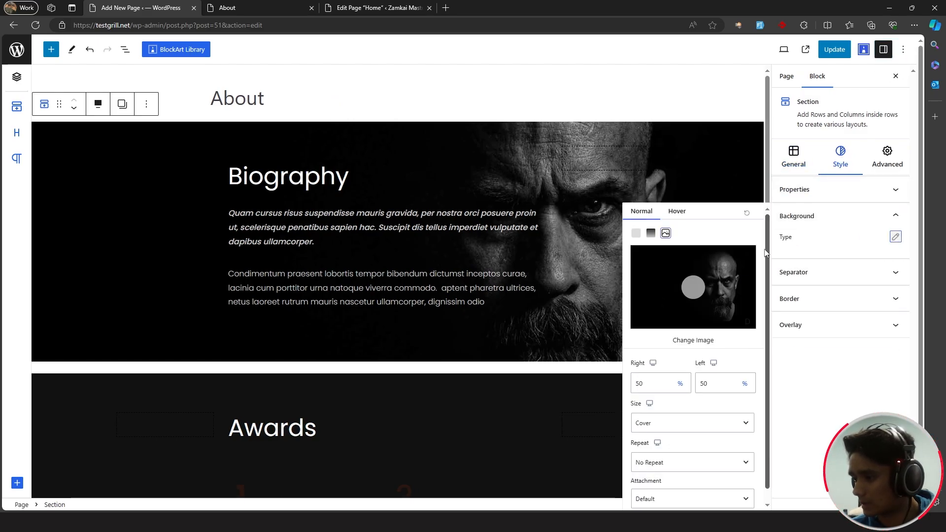
click(709, 336)
drag(116, 302, 440, 283)
click(886, 481)
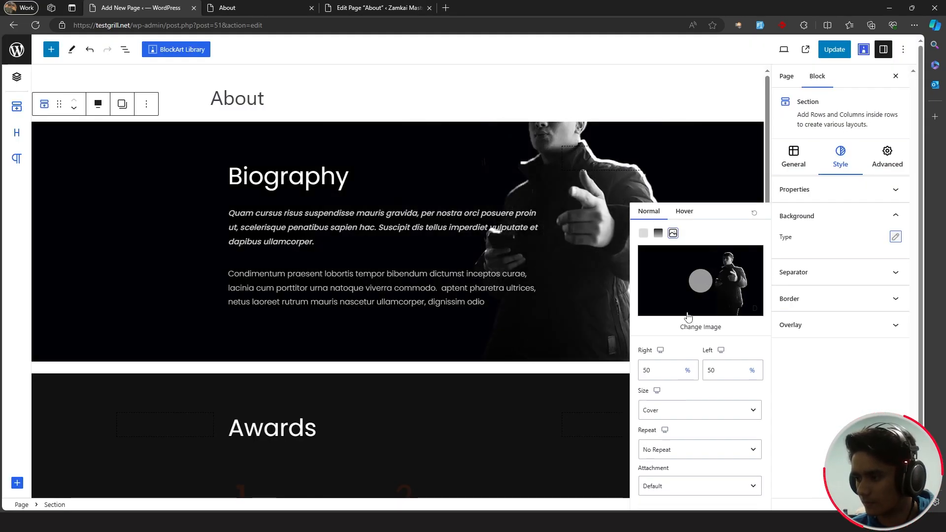
- Set the background image focal point to Right 10% and Left 16%
drag(702, 282, 683, 259)
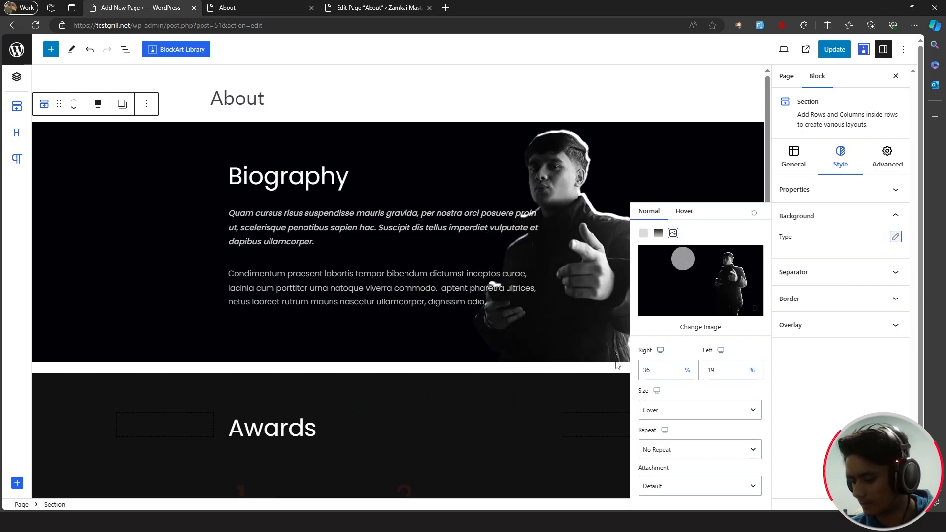
key(BackSpace)
key(BackSpace)
text(100)
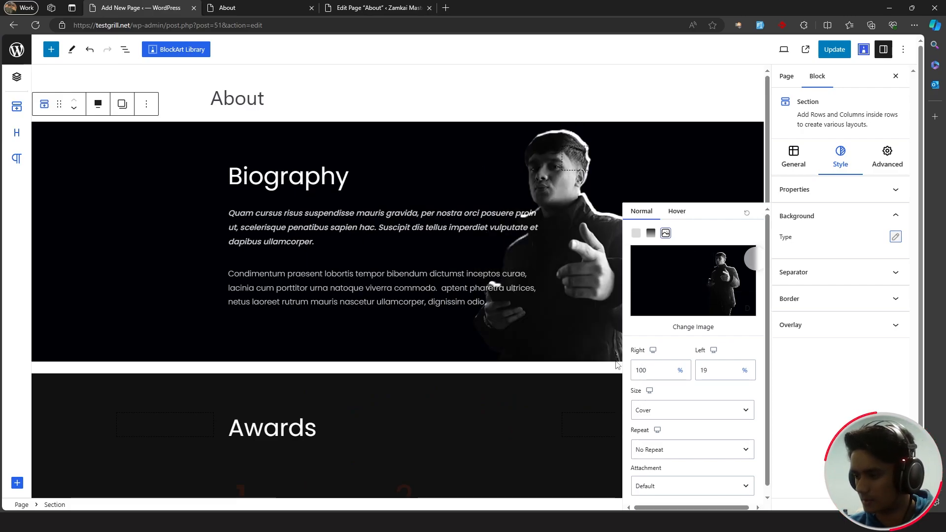
key(BackSpace)
key(BackSpace)
text(0)
click(720, 372)
key(BackSpace)
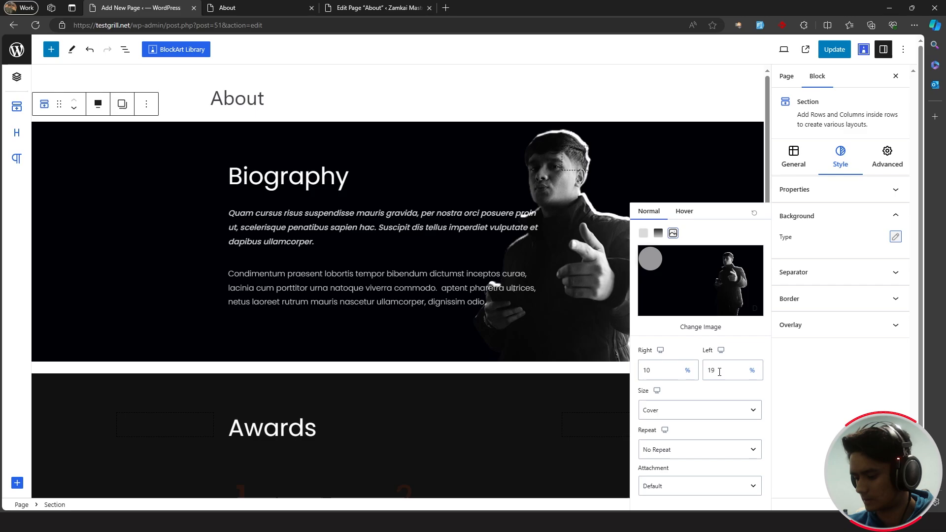
text(6)
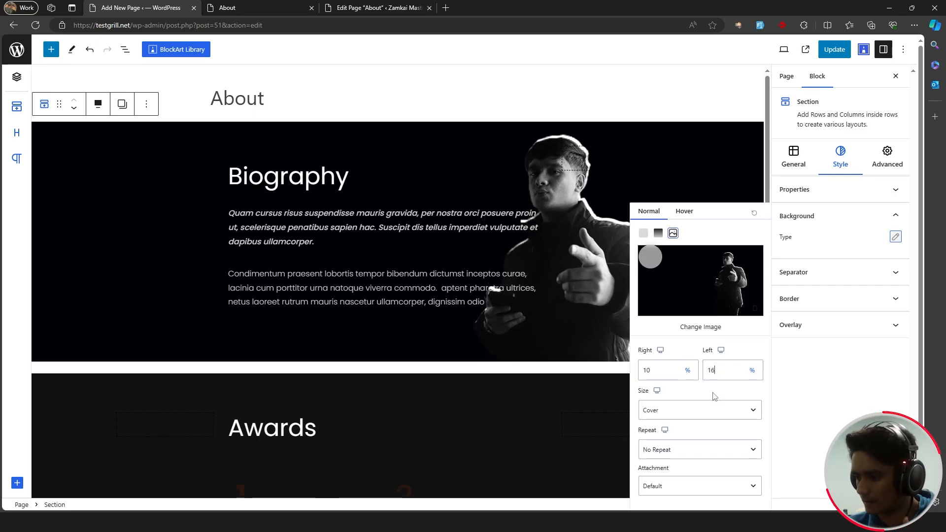
click(328, 246)
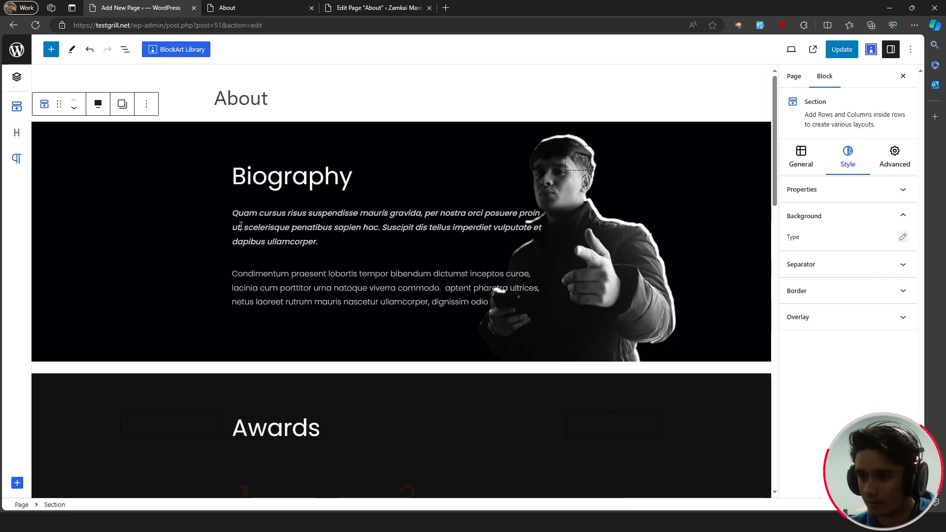
- Shorten the Biography heading to 'Bio' and paste new intro text over the italic paragraph
drag(358, 175, 268, 177)
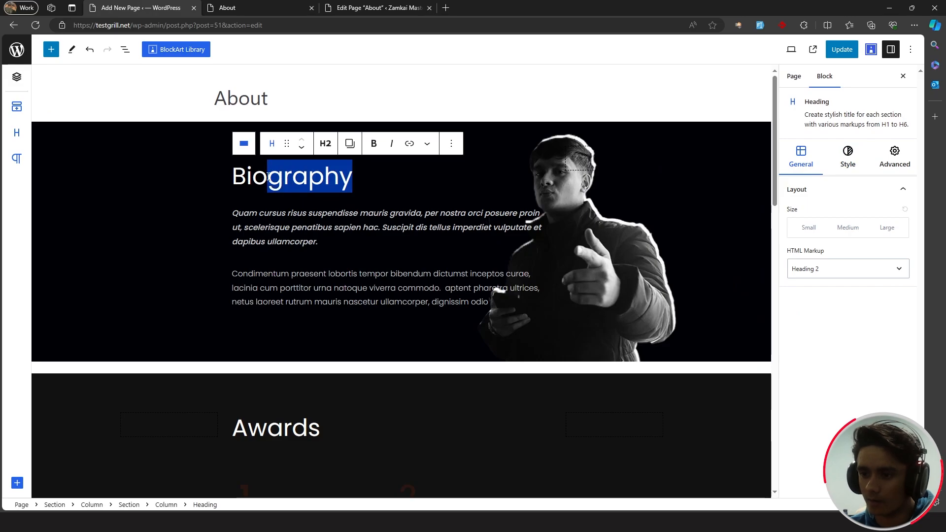
key(BackSpace)
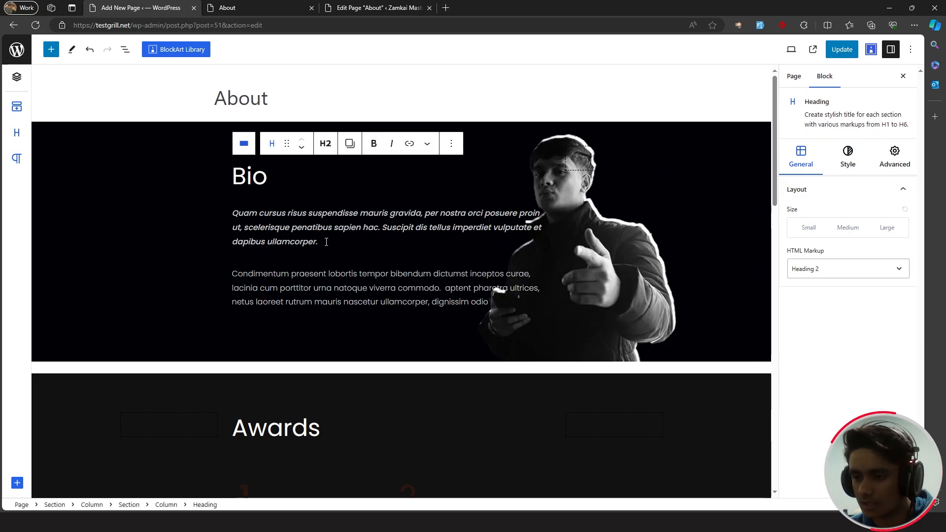
drag(327, 242, 234, 214)
text(I am a product marketer with over a decade of experience in product marketing. I have been able to work with multiple brands and businesses and helped grow their products to exponential heights.)
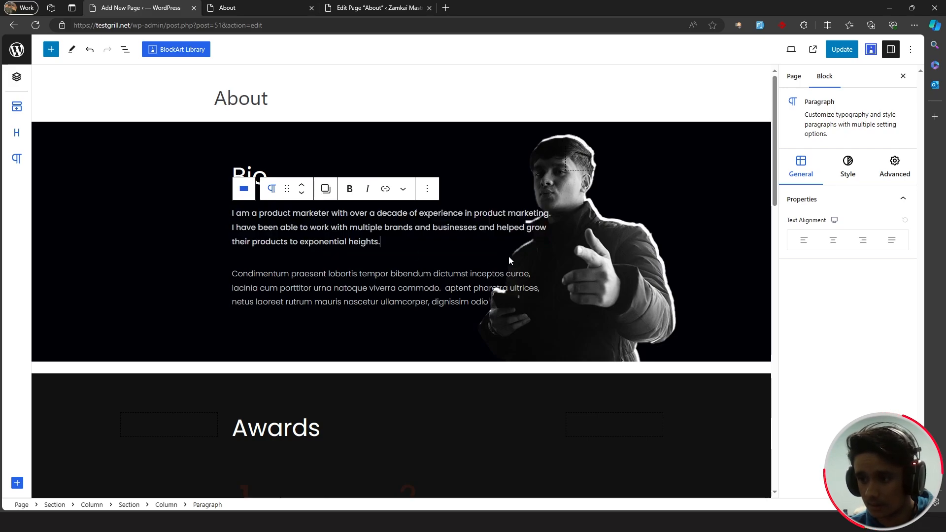
- Replace the second paragraph with the San Francisco text, update, and view the live page
click(511, 307)
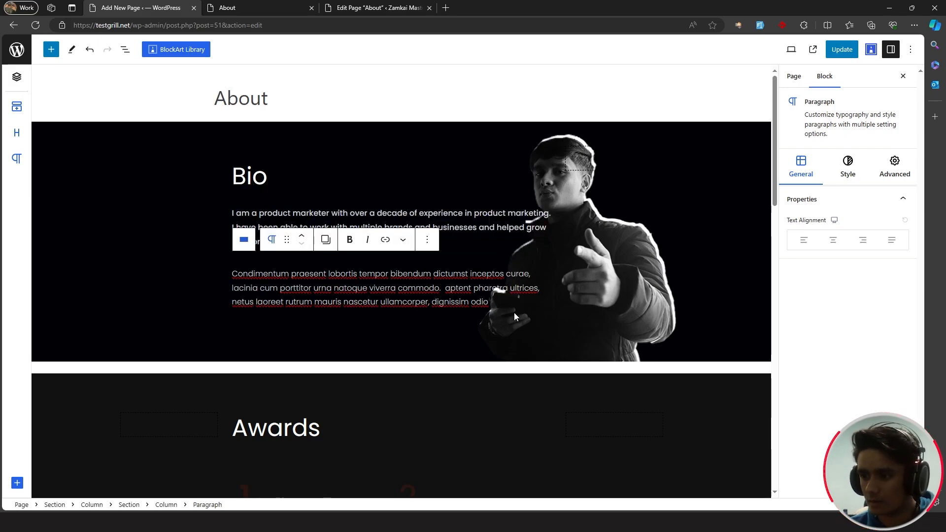
drag(496, 302, 227, 274)
text(I am based in San Francisco, but I have no location barrier when working. I accept clients from all across the world. If you wish to work with me. Shoot me on mail on any of my socials given below. Cheers.)
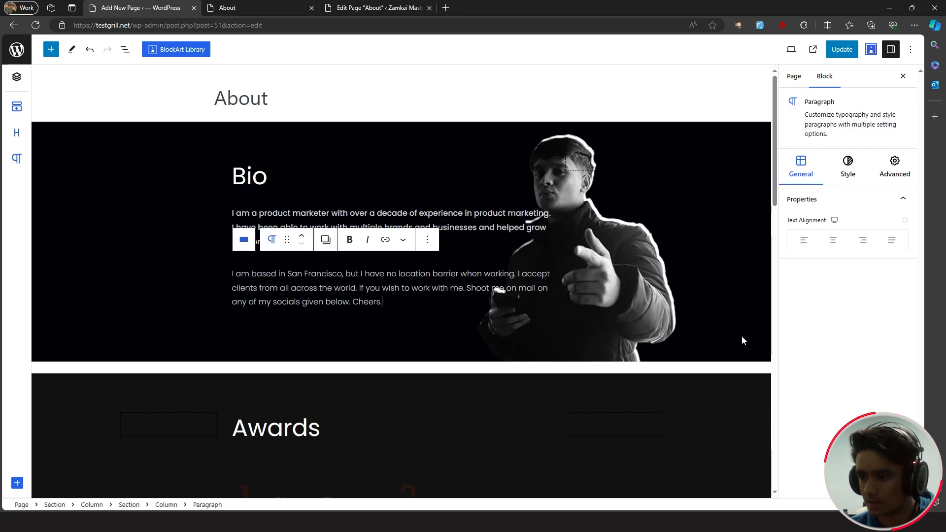
click(840, 49)
click(256, 7)
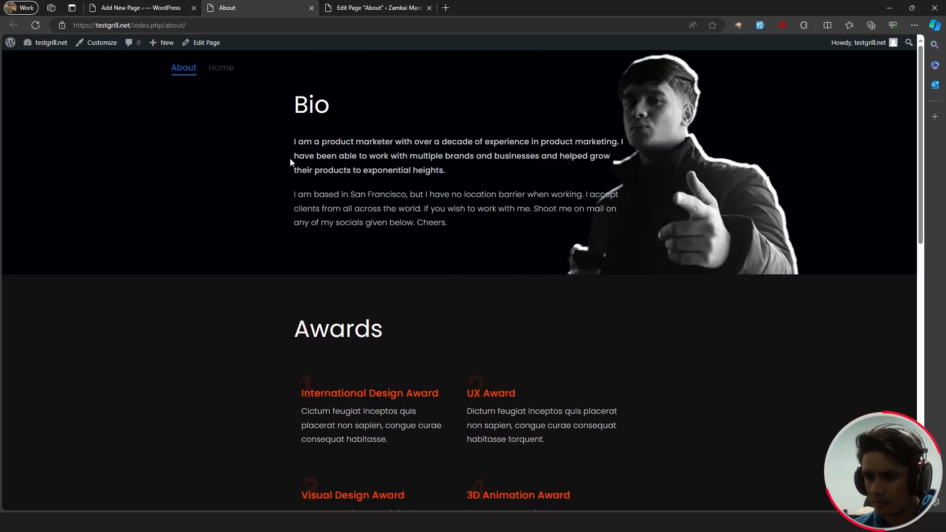
scroll(295, 197, down, 5)
scroll(296, 216, up, 5)
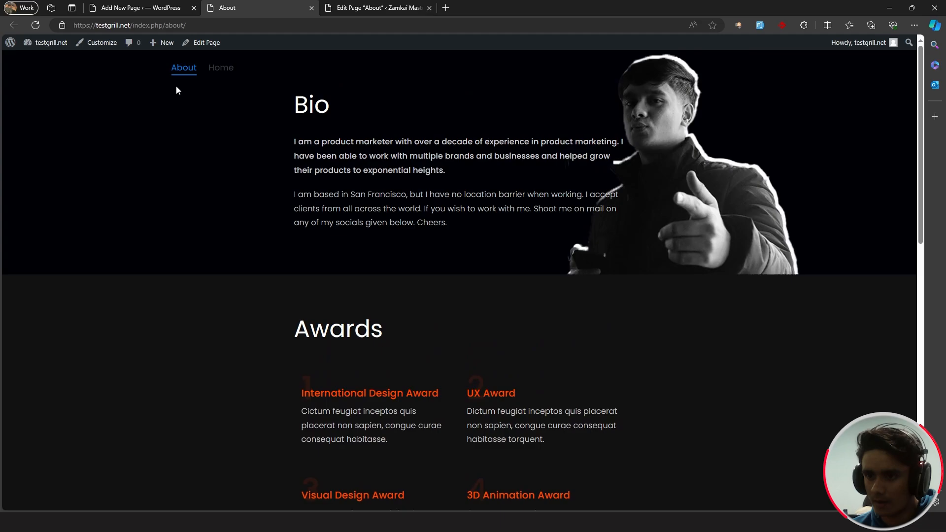
- Delete the empty column left of the Bio content, save, and reload the live About page
click(153, 7)
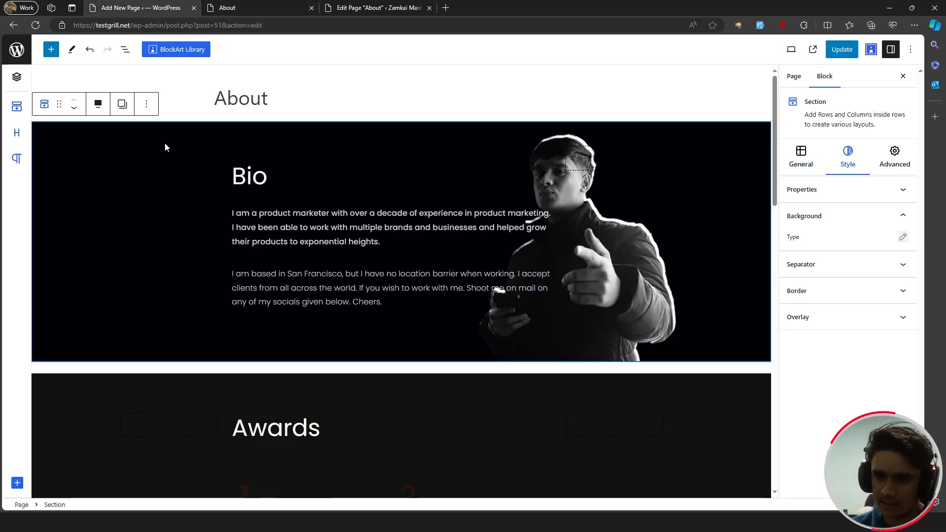
click(163, 202)
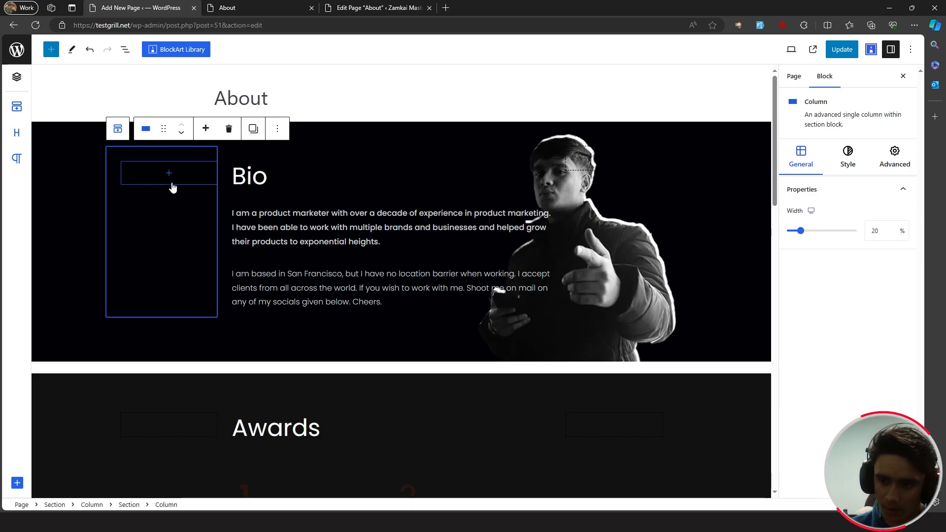
key(Delete)
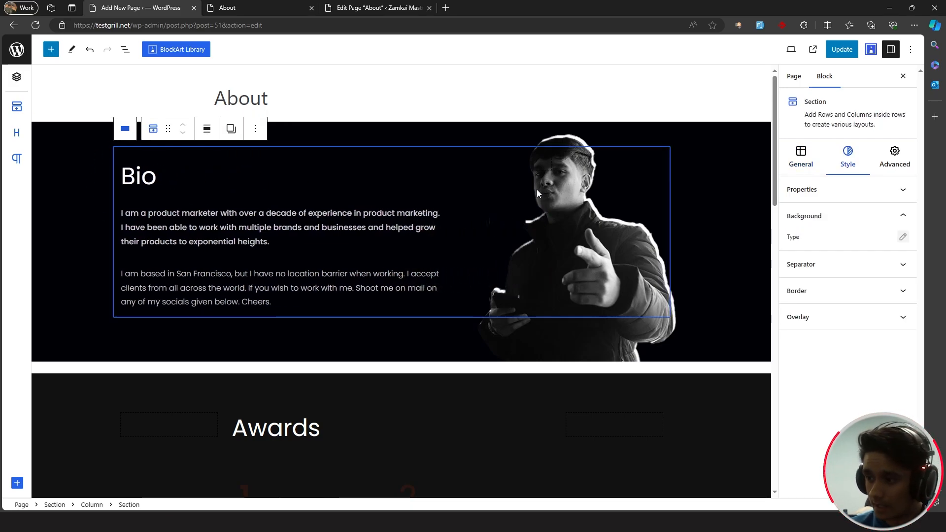
key(ctrl+s)
click(231, 7)
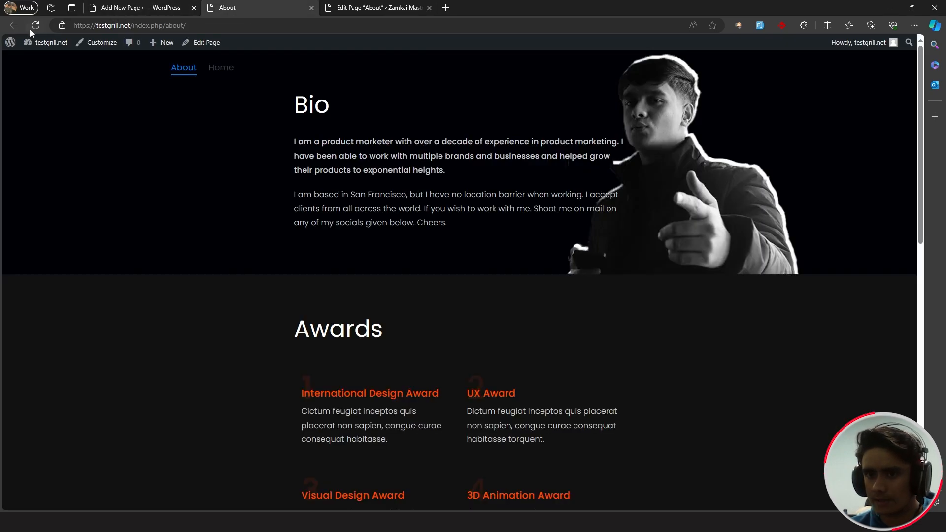
click(34, 26)
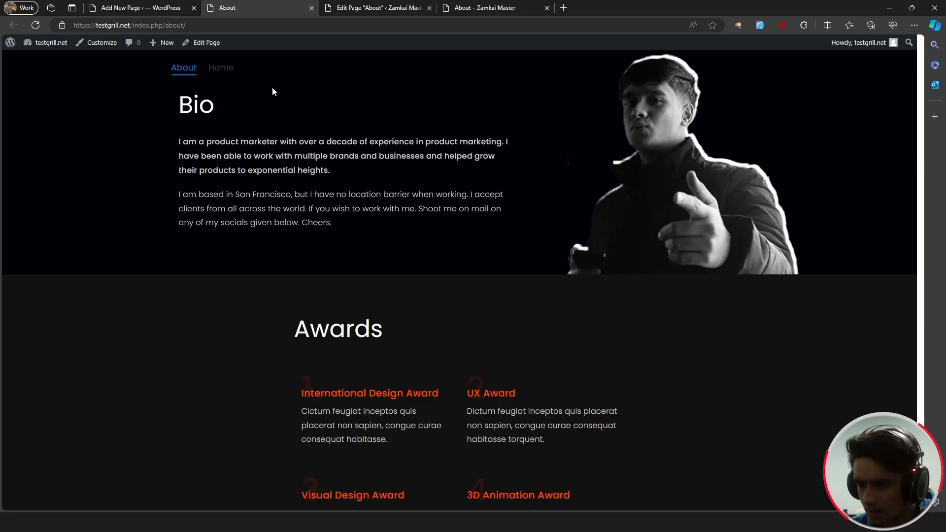
click(161, 8)
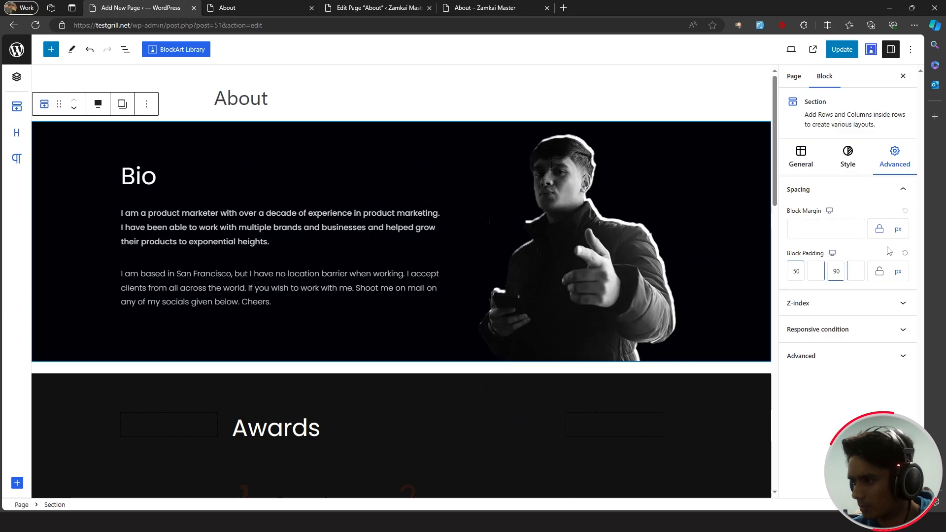
- Give the Bio section a 592 px minimum height and update the page
click(797, 157)
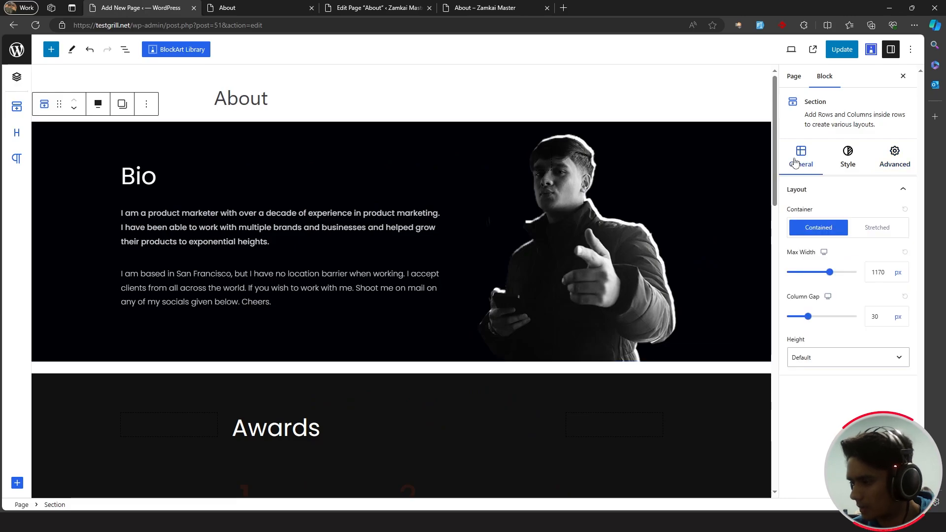
click(814, 358)
click(820, 375)
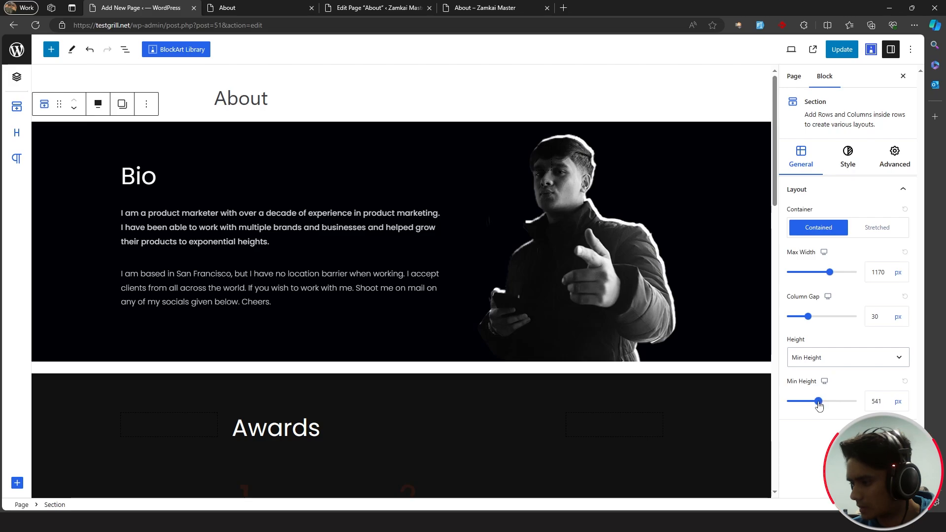
drag(819, 402, 822, 402)
scroll(691, 302, down, 1)
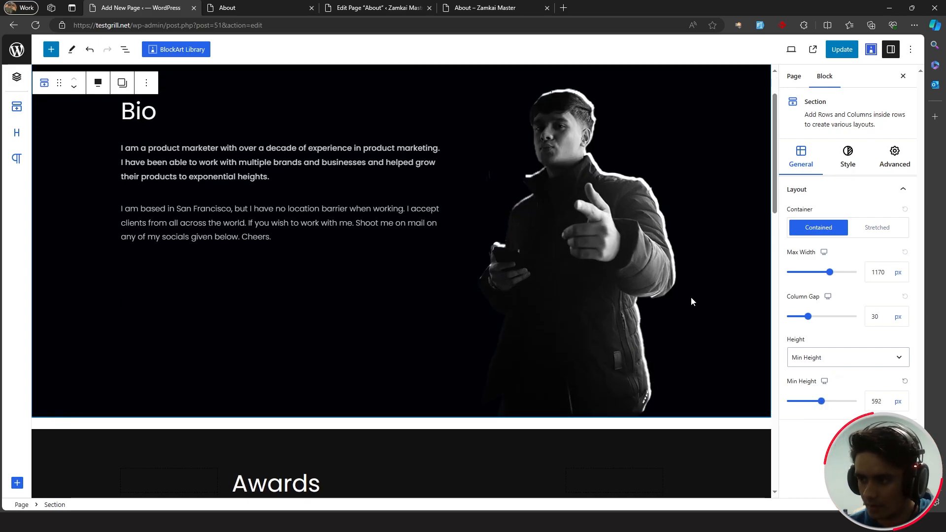
click(844, 48)
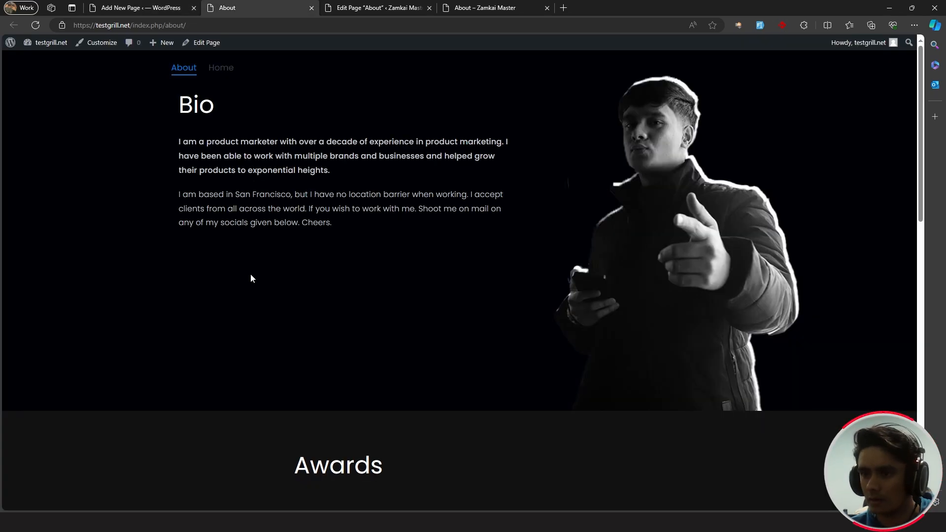
click(139, 6)
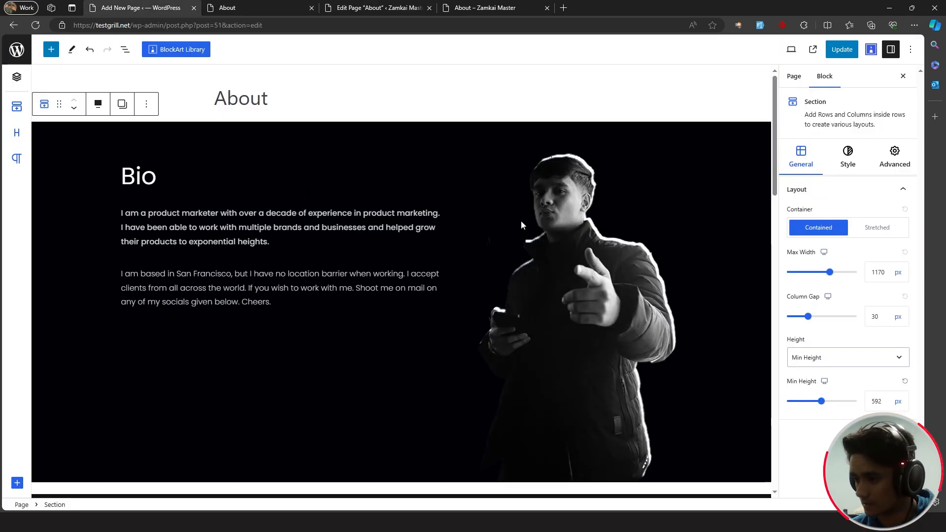
- Delete the empty column left of the Awards content
scroll(519, 221, down, 8)
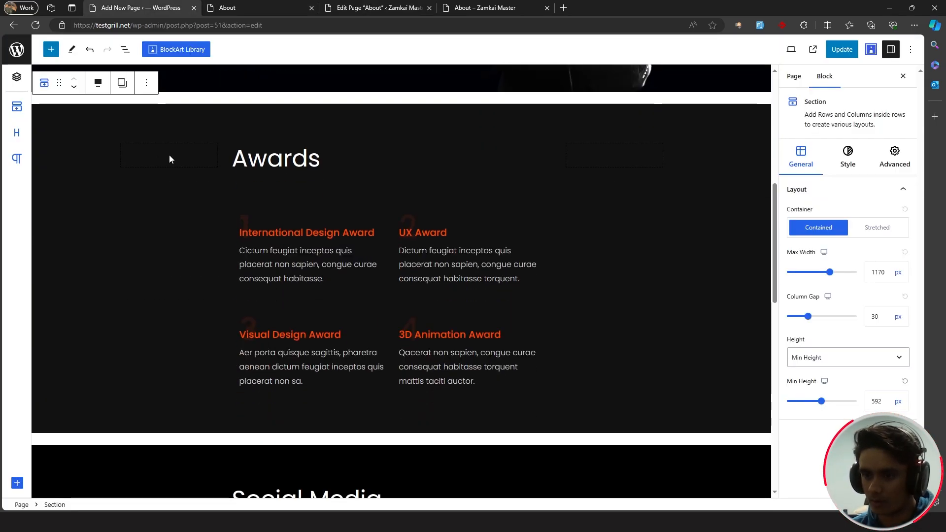
click(174, 167)
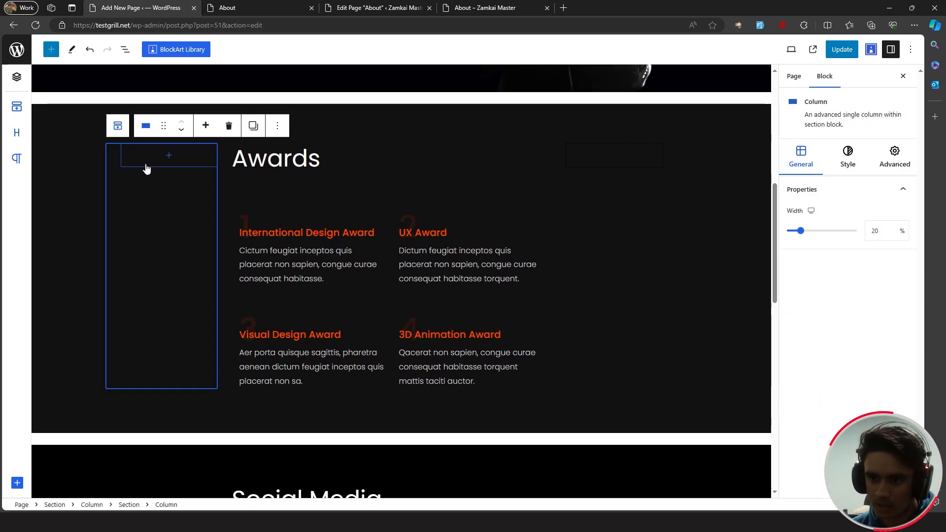
key(Delete)
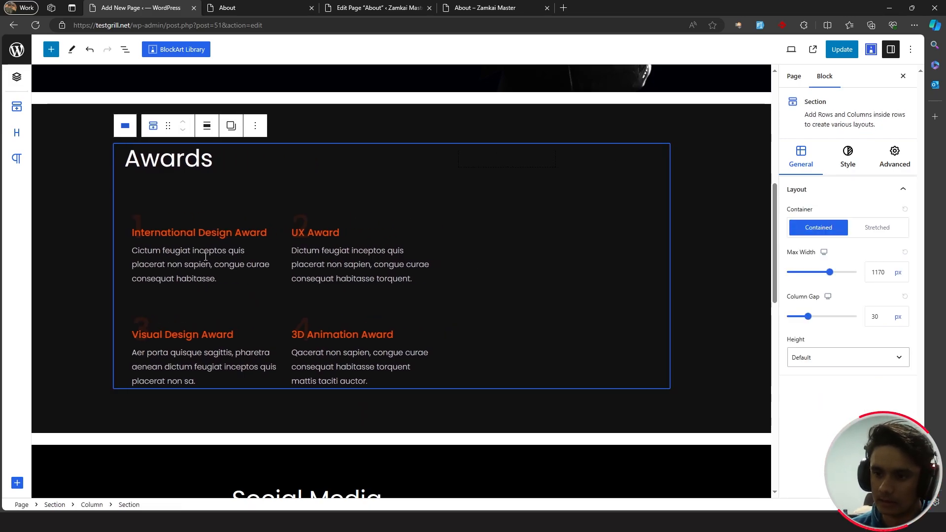
- Color the award numbers #017bd9 at 10% opacity
click(142, 223)
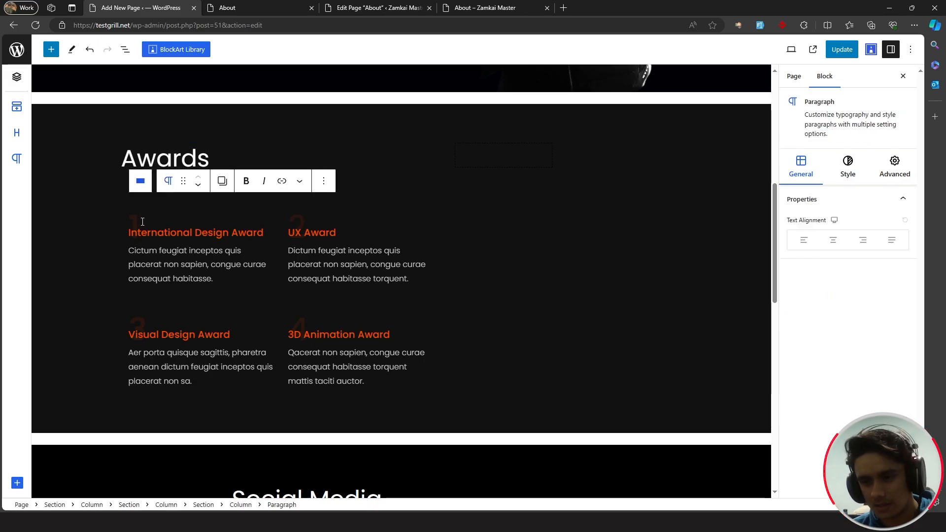
click(847, 177)
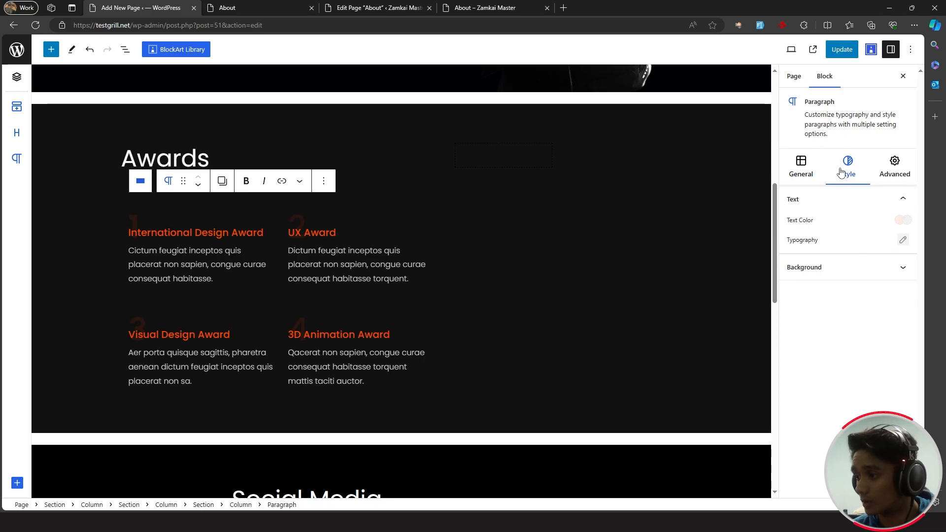
click(902, 225)
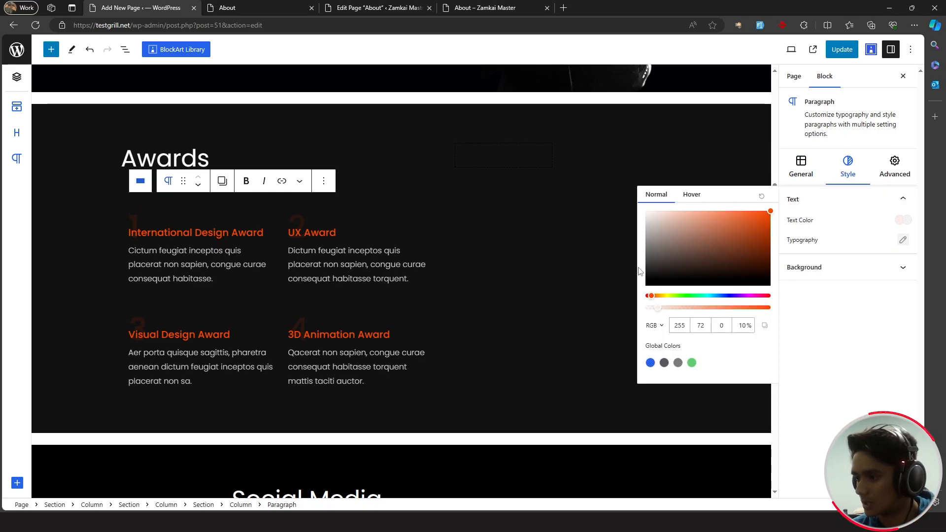
click(655, 326)
click(653, 339)
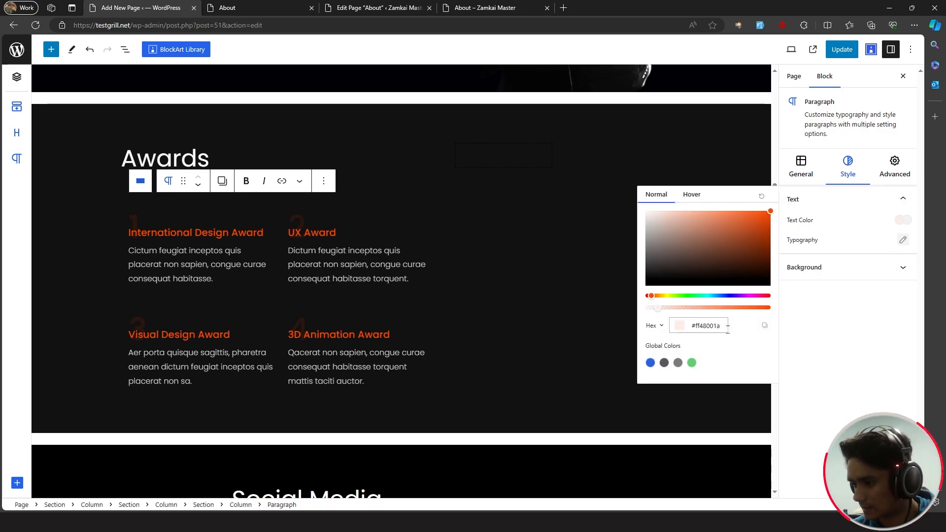
drag(728, 327, 684, 330)
key(super+v)
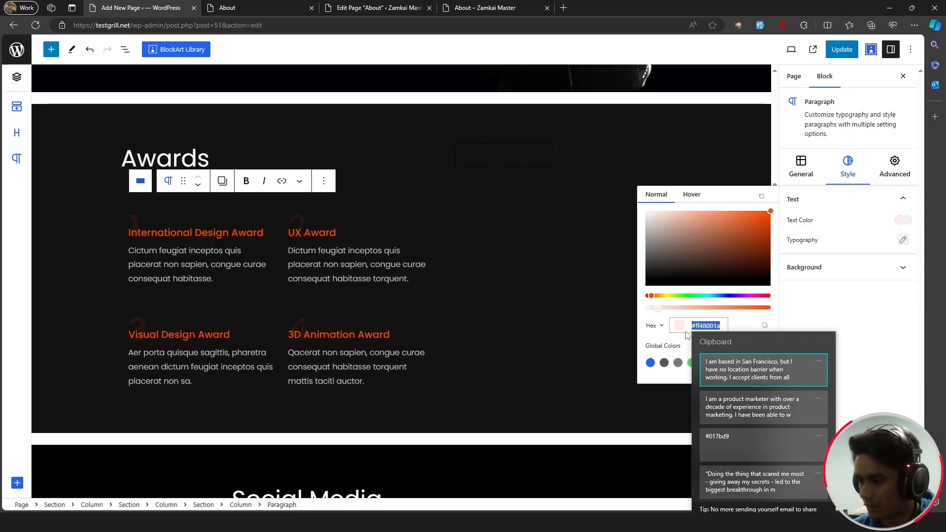
click(756, 444)
click(655, 326)
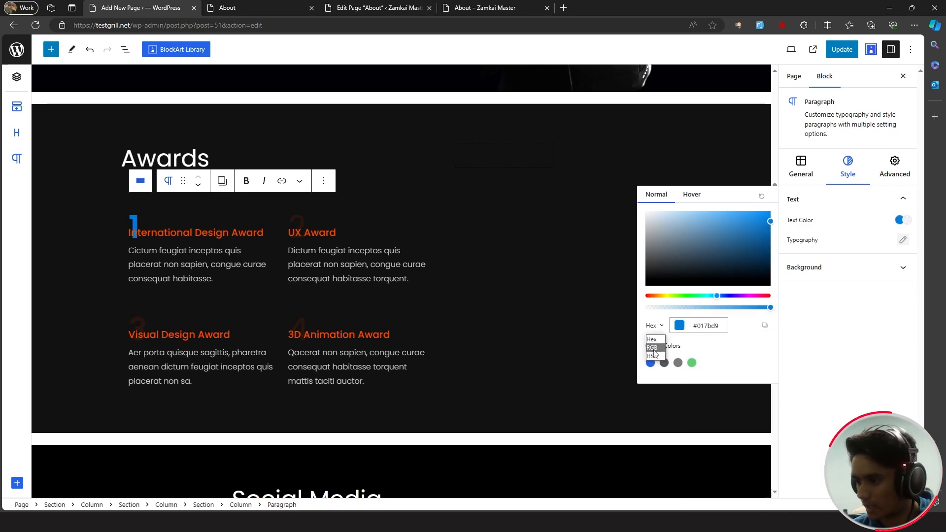
click(653, 348)
click(742, 326)
key(BackSpace)
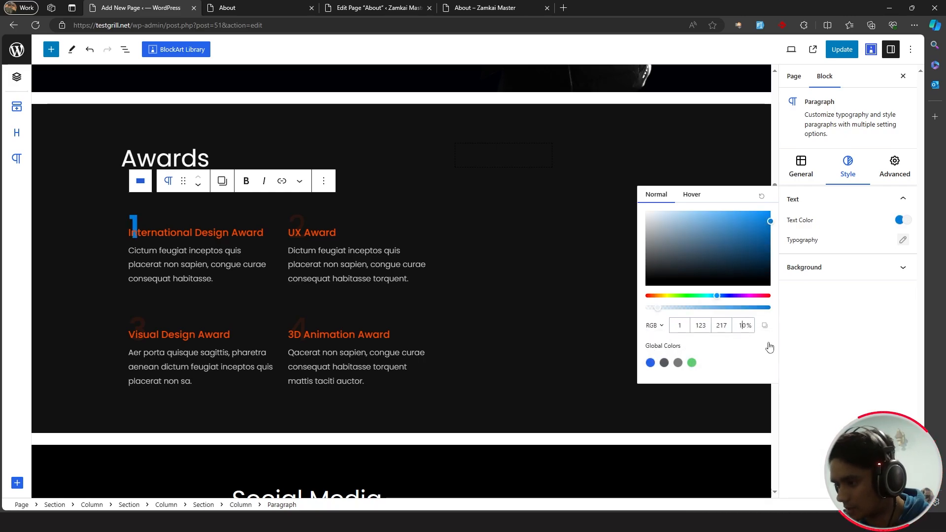
click(893, 221)
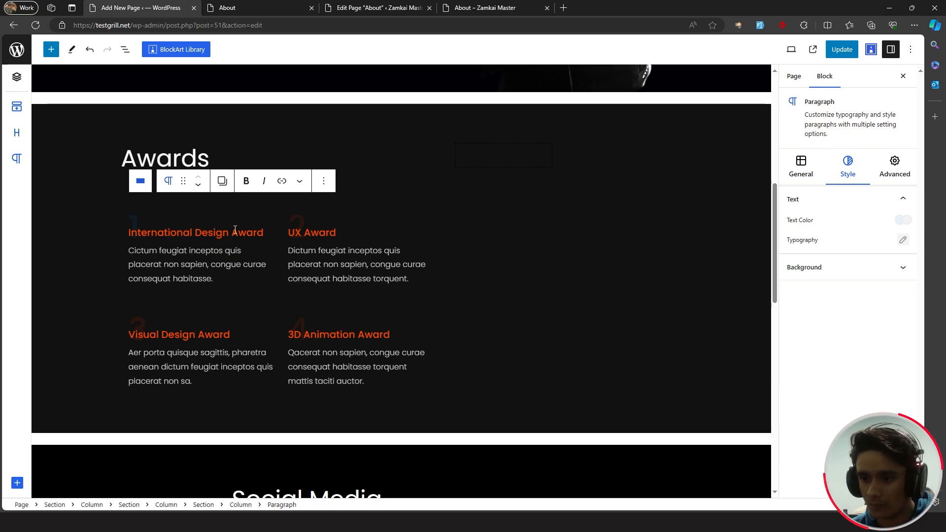
- Change the International Design Award heading colour from #ff4900 to blue #017bd9
click(234, 231)
click(848, 163)
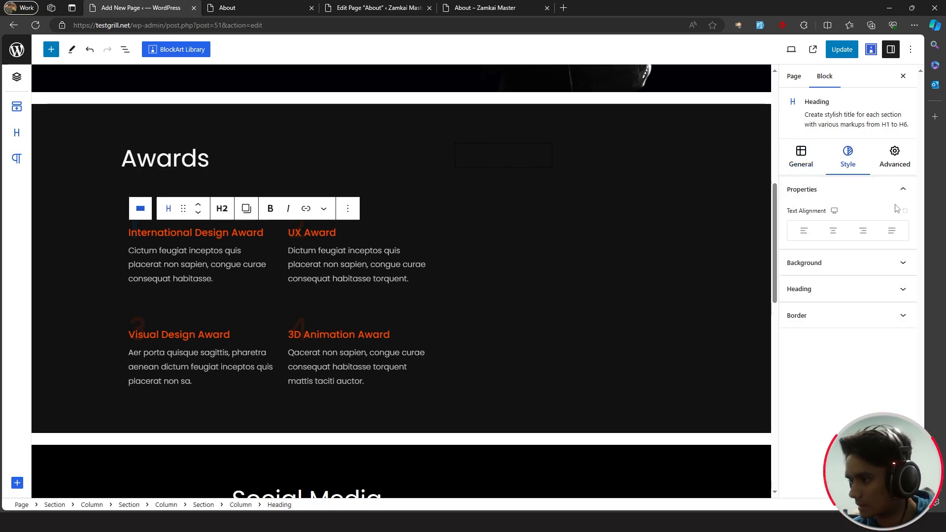
click(838, 290)
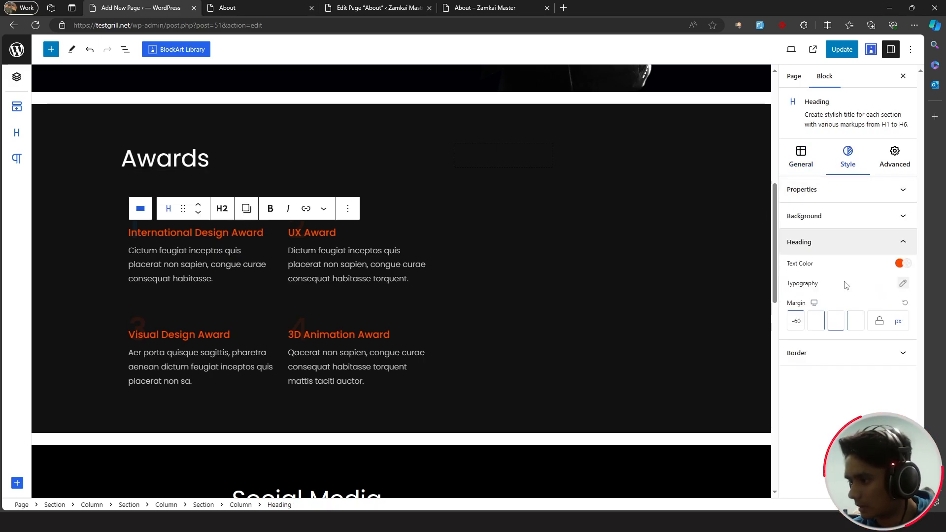
click(900, 263)
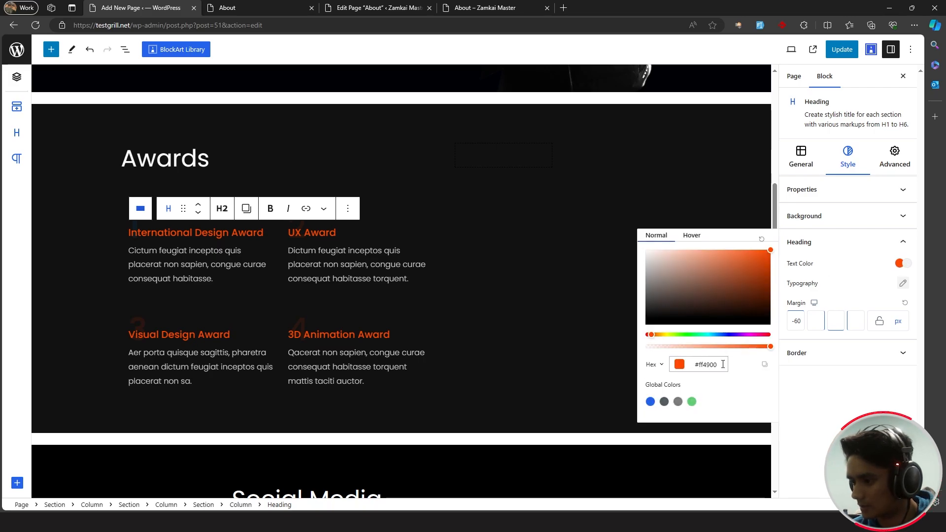
drag(723, 364, 657, 365)
text(#017bd9)
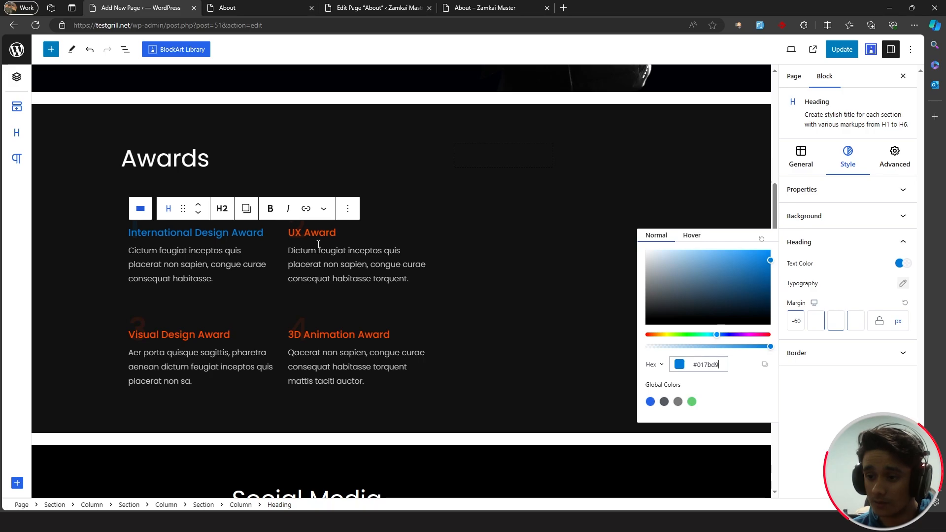
click(542, 276)
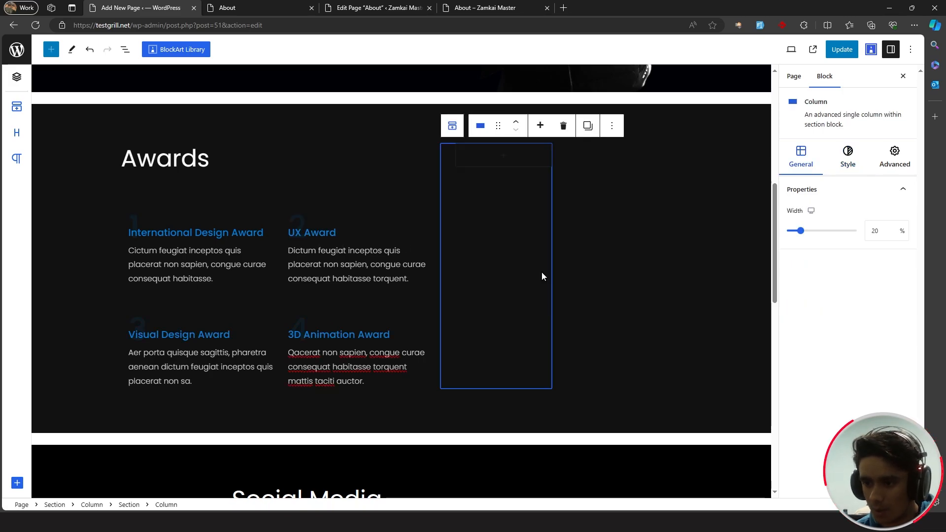
- Save the page with the blue awards and preview the Awards section on the live About page
triple_click(232, 281)
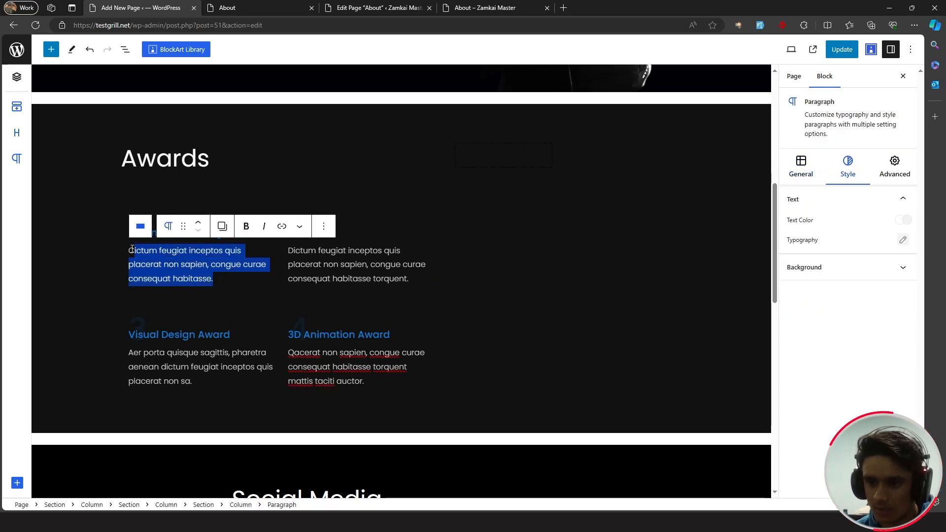
click(222, 279)
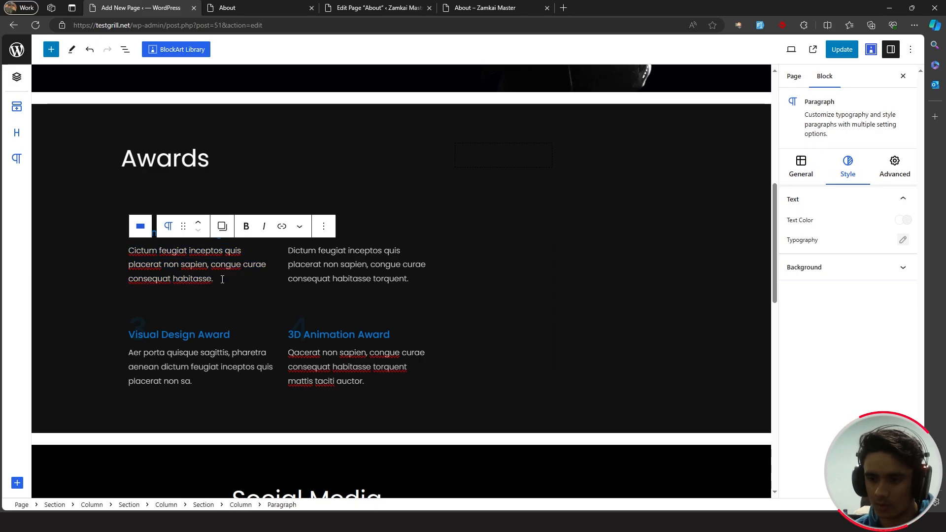
click(448, 209)
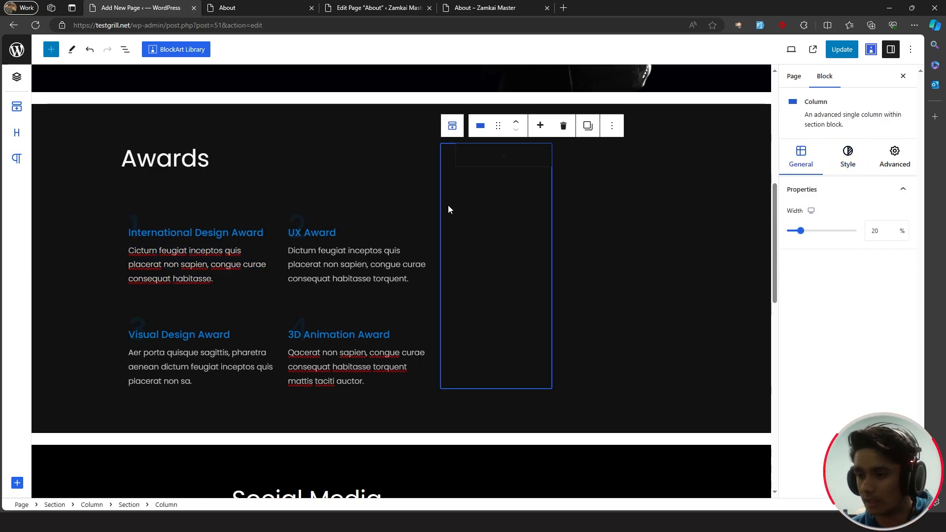
click(700, 148)
click(847, 53)
key(ctrl+Tab)
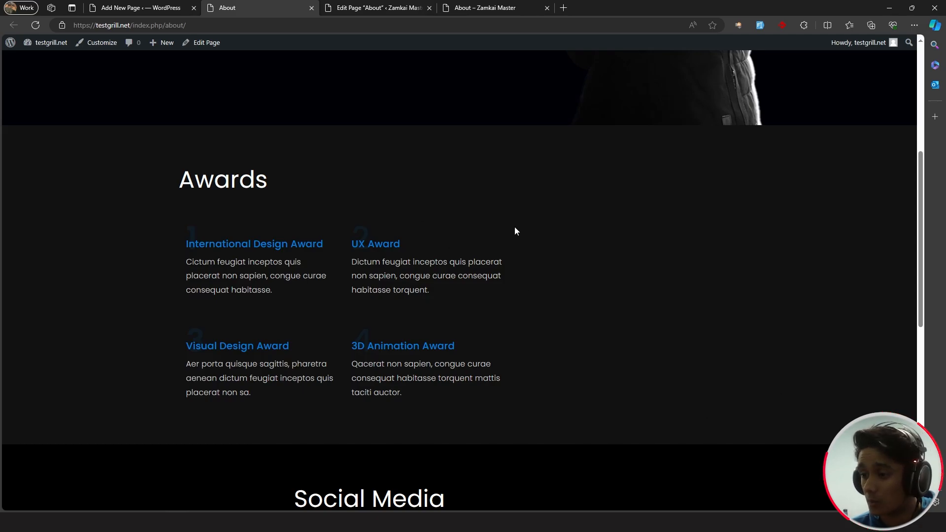
click(126, 12)
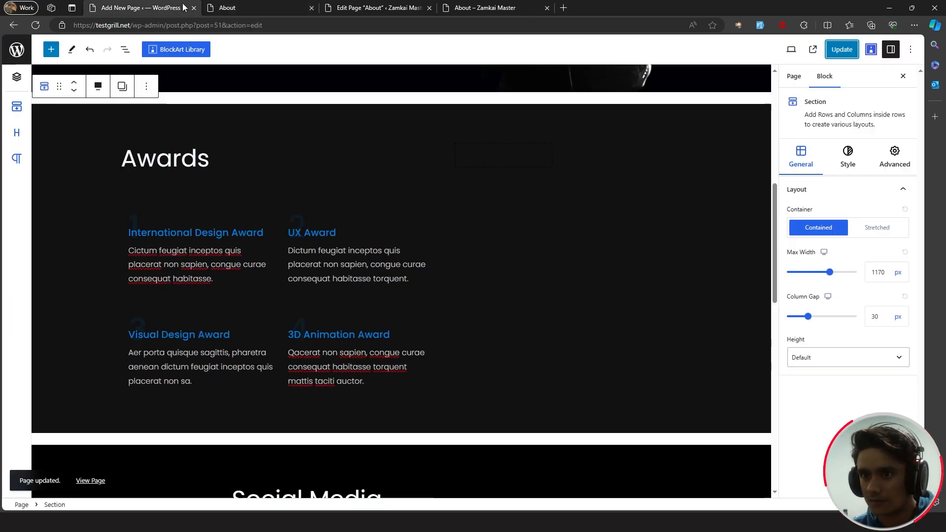
click(448, 219)
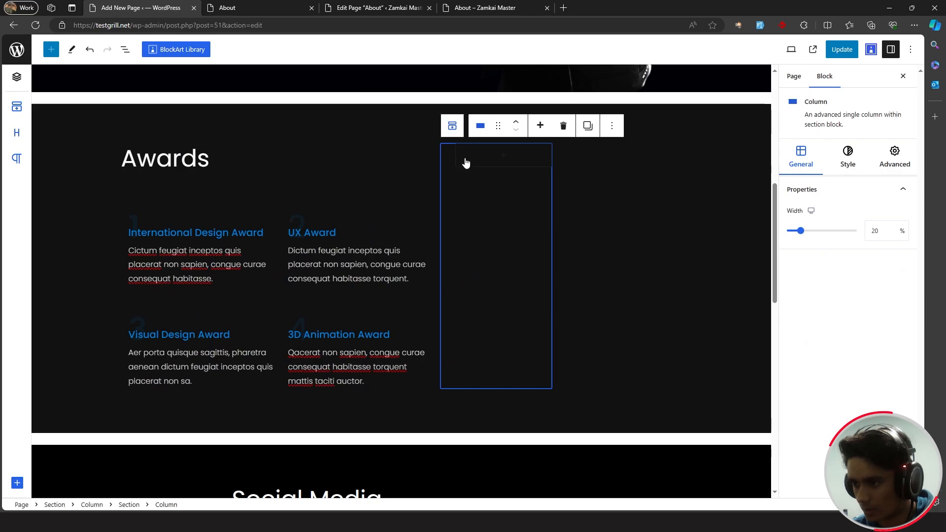
- Delete the empty 20% column beside the awards
click(423, 197)
click(469, 204)
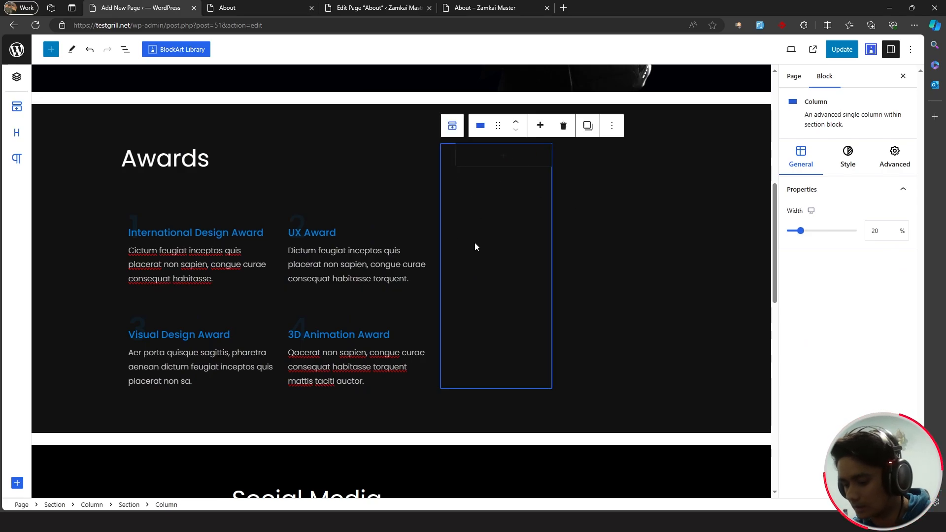
key(Delete)
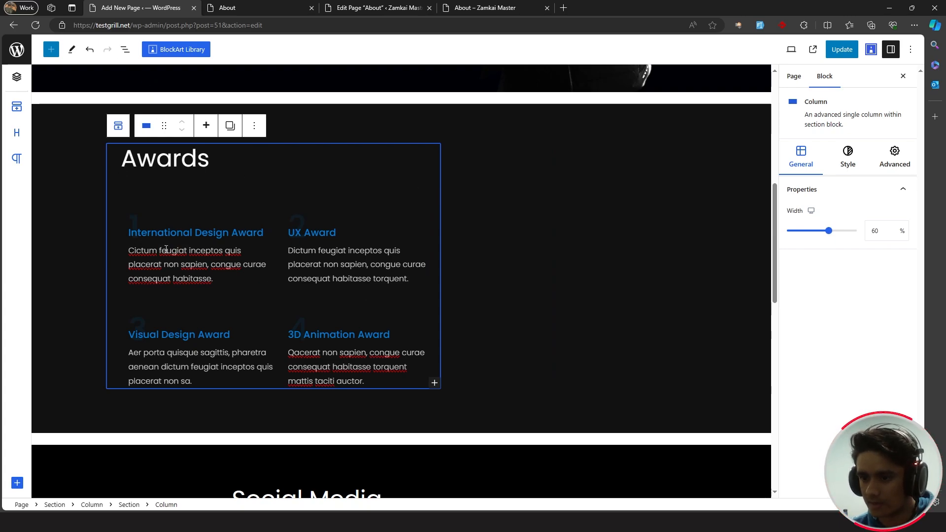
- Widen the Awards column to 100% width, selecting it in List View
click(124, 51)
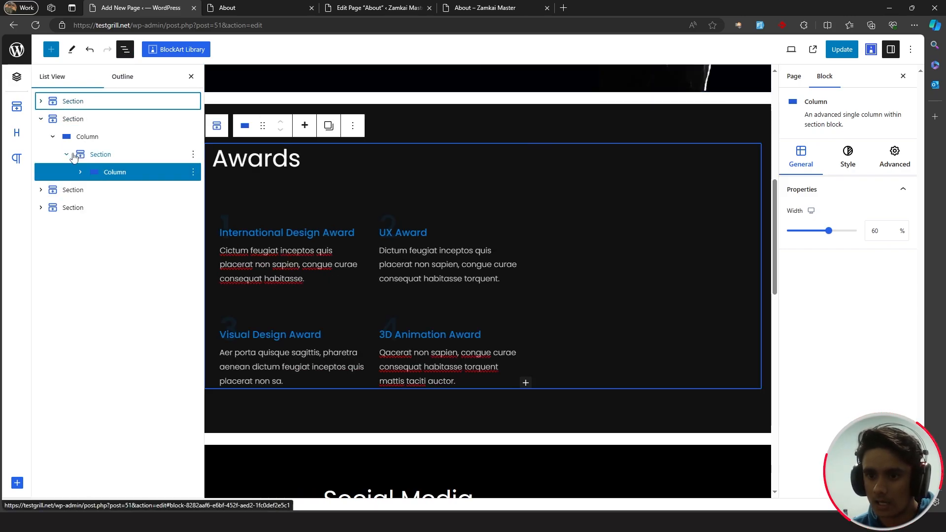
click(100, 155)
click(101, 172)
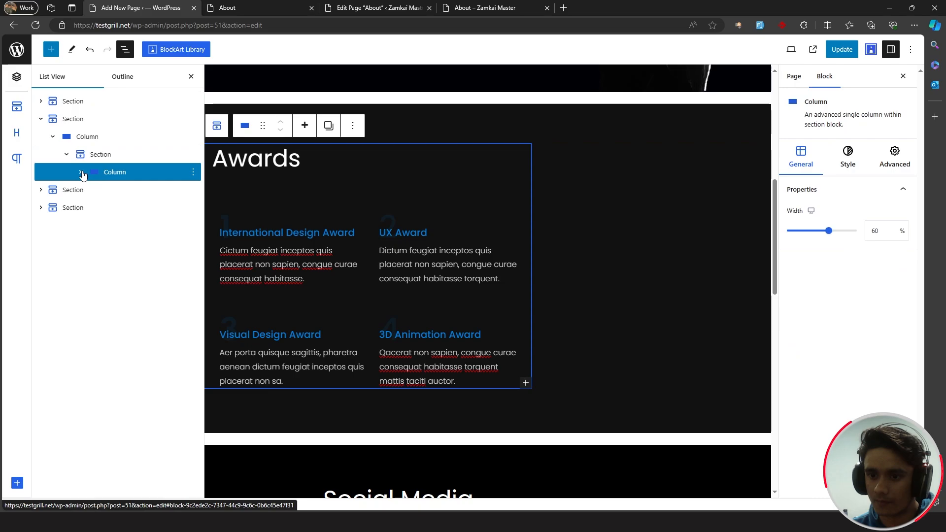
click(81, 172)
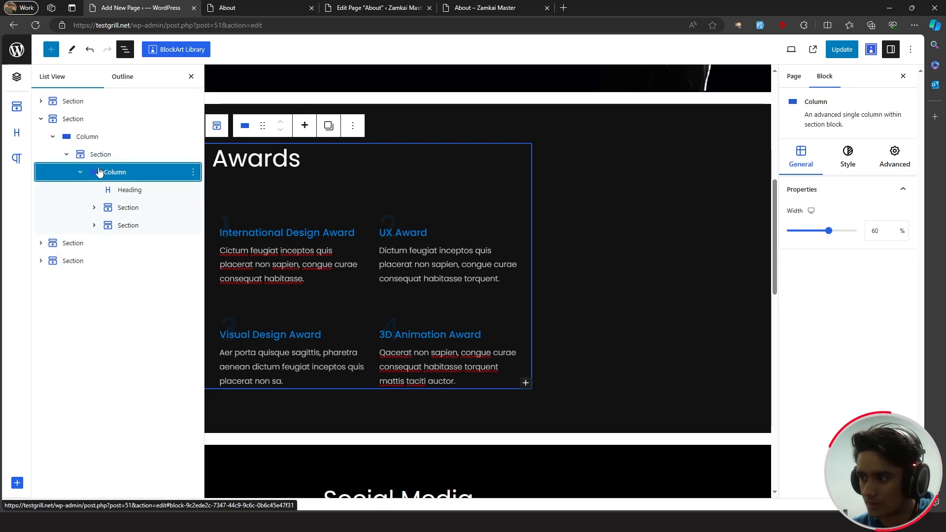
drag(831, 232, 869, 230)
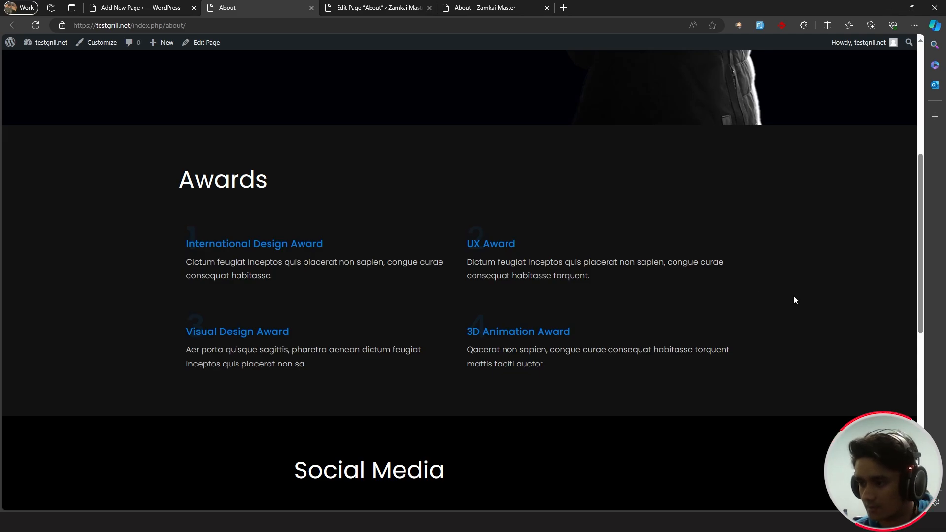
scroll(793, 298, down, 3)
scroll(793, 302, up, 3)
scroll(793, 304, up, 3)
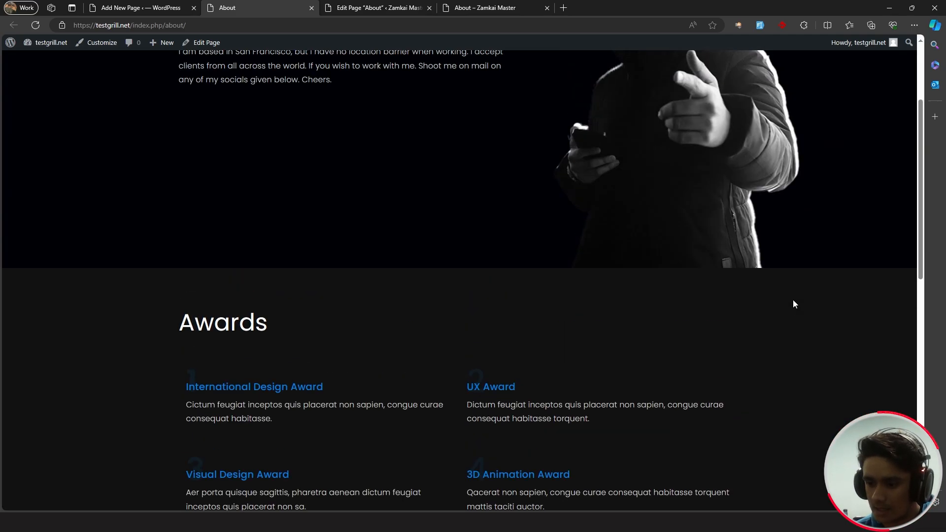
scroll(793, 304, down, 8)
- Delete the empty columns on both sides of the Social Media links
click(90, 6)
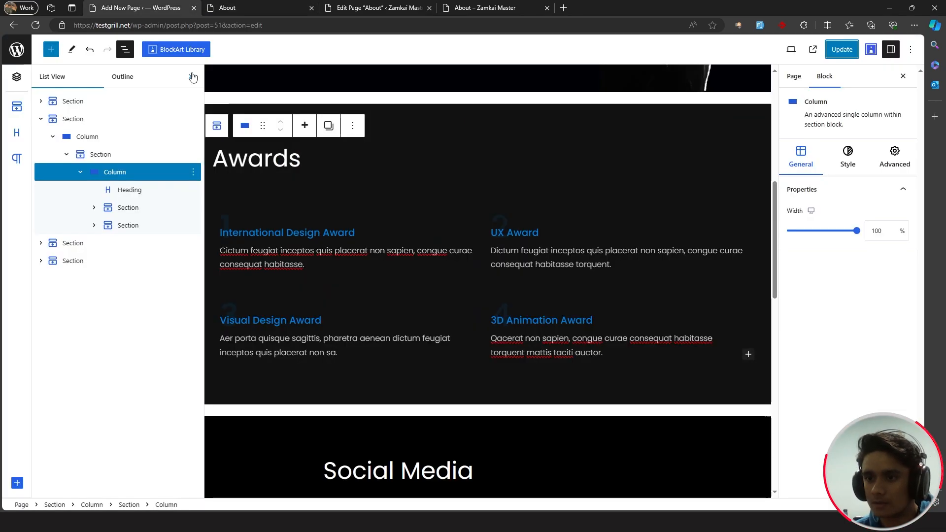
scroll(284, 200, down, 5)
click(154, 230)
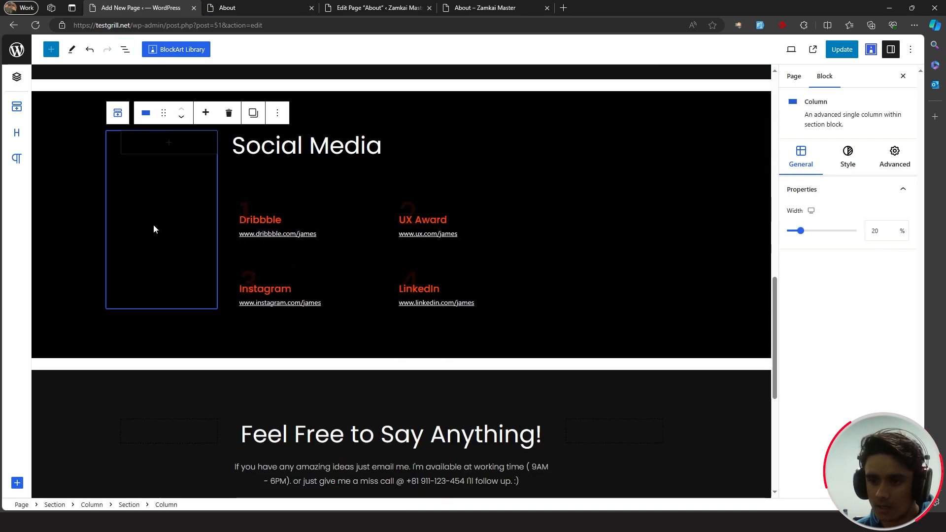
key(Delete)
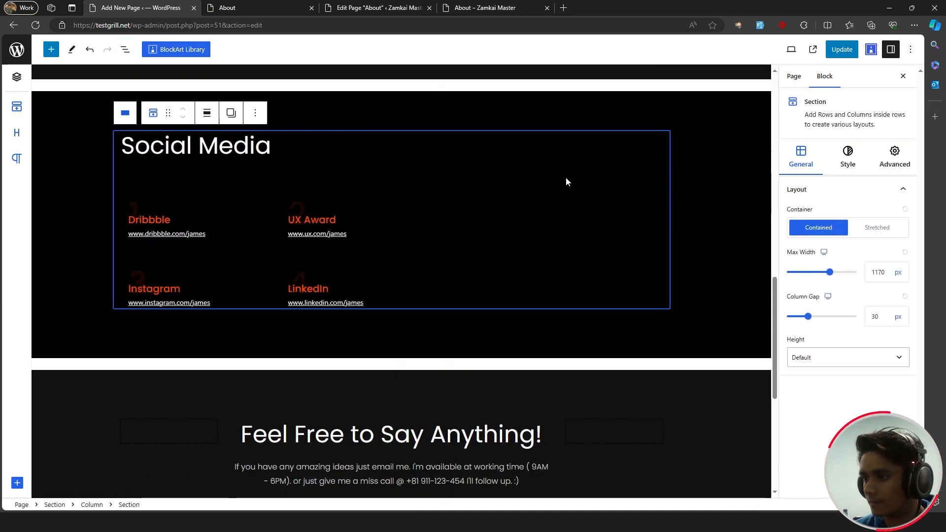
click(144, 208)
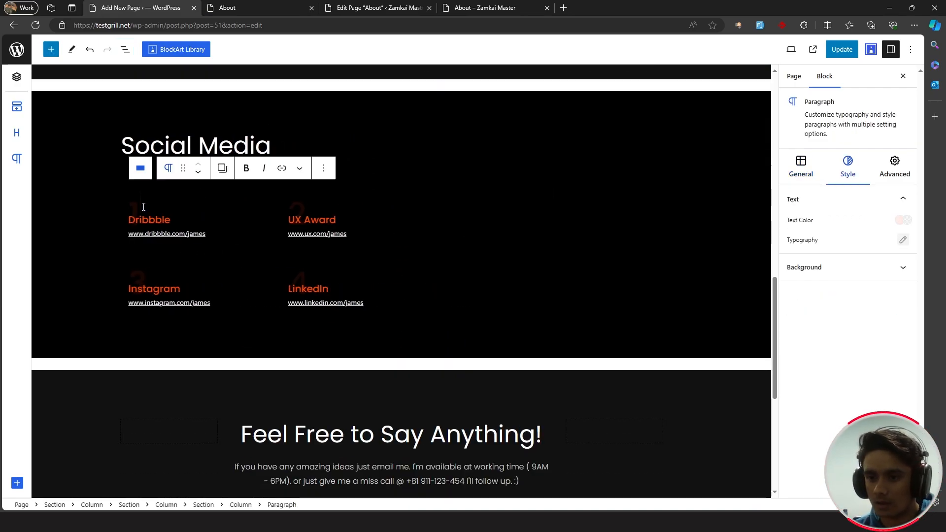
click(173, 218)
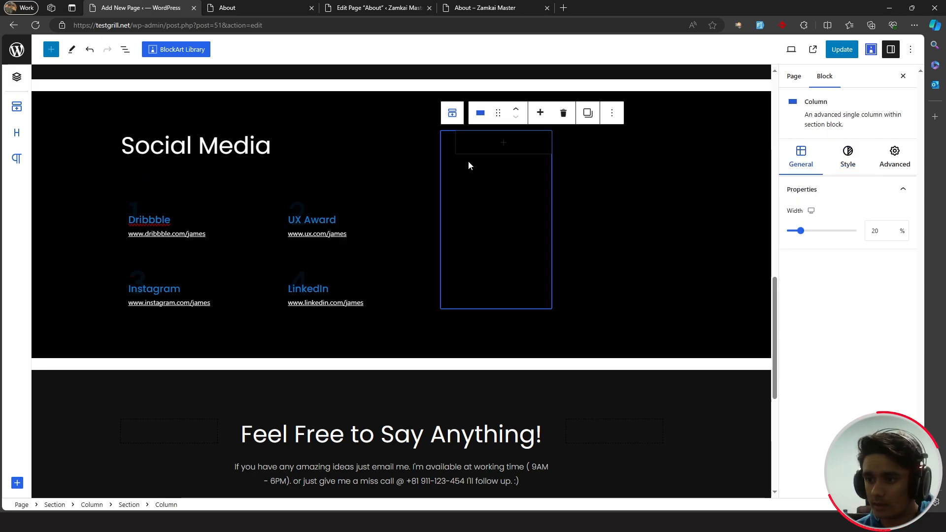
key(Delete)
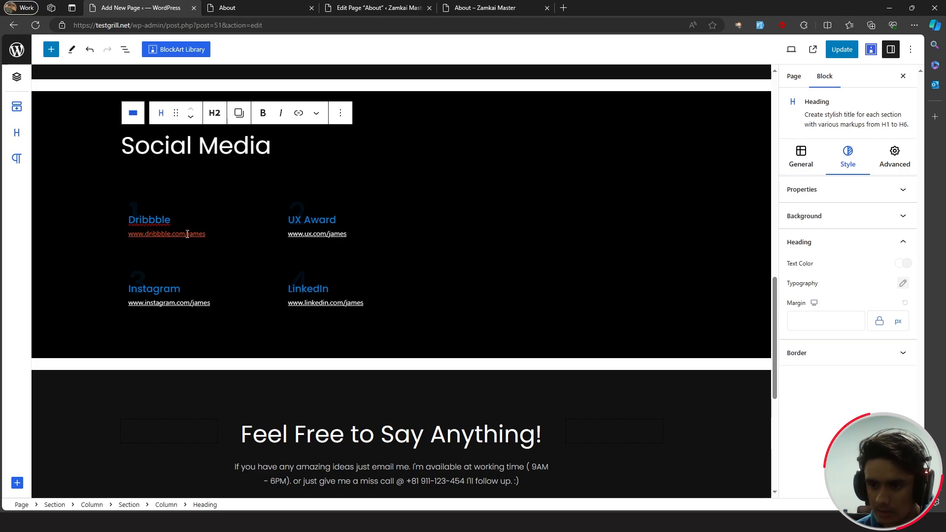
- Change the Dribbble link's hover colour to #017bd9 and save the page
click(206, 236)
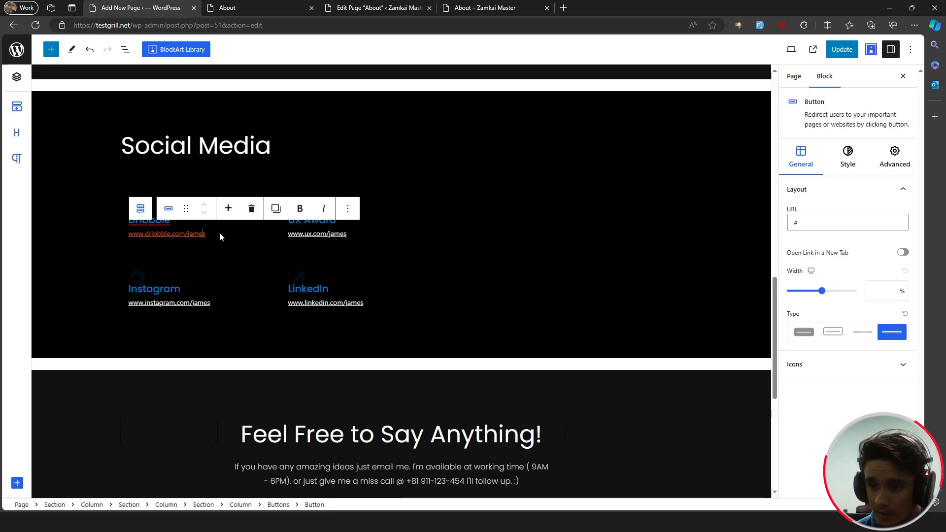
click(847, 159)
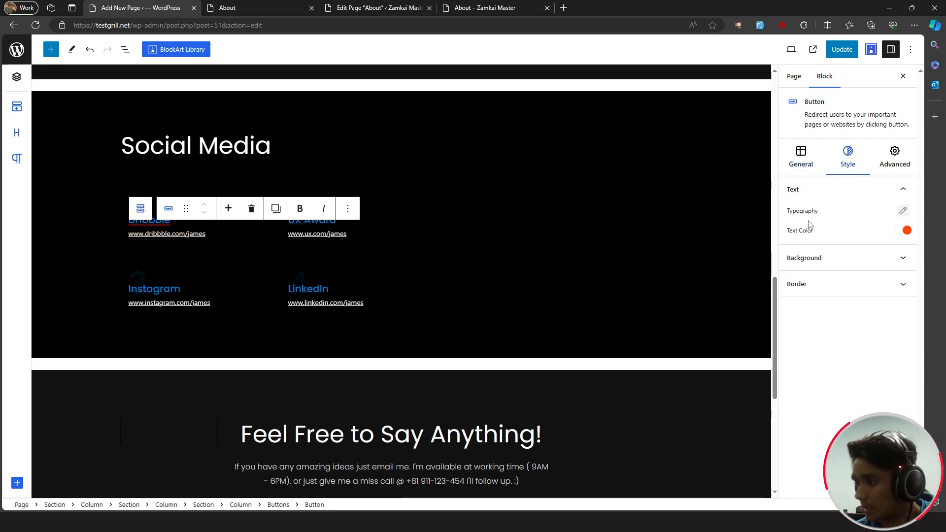
click(906, 231)
click(692, 185)
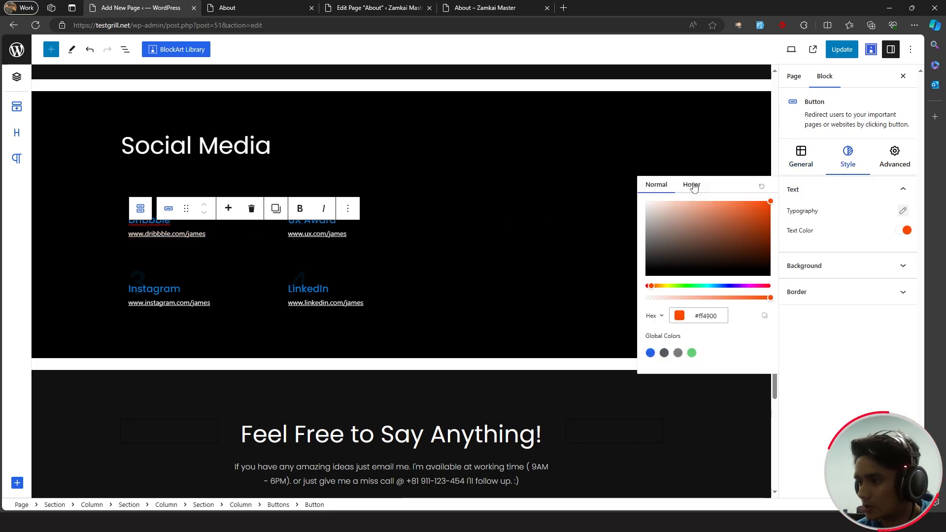
drag(721, 316, 638, 307)
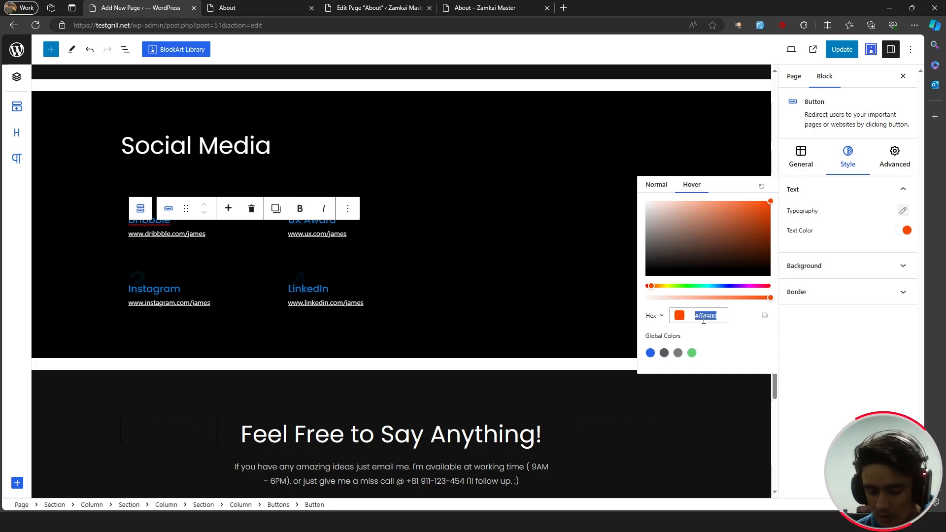
text(#017bd9)
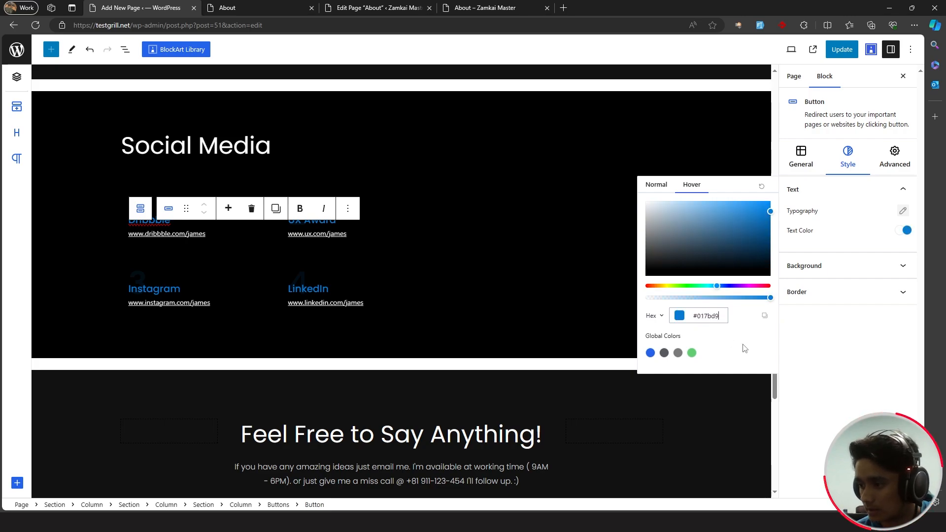
key(ctrl+s)
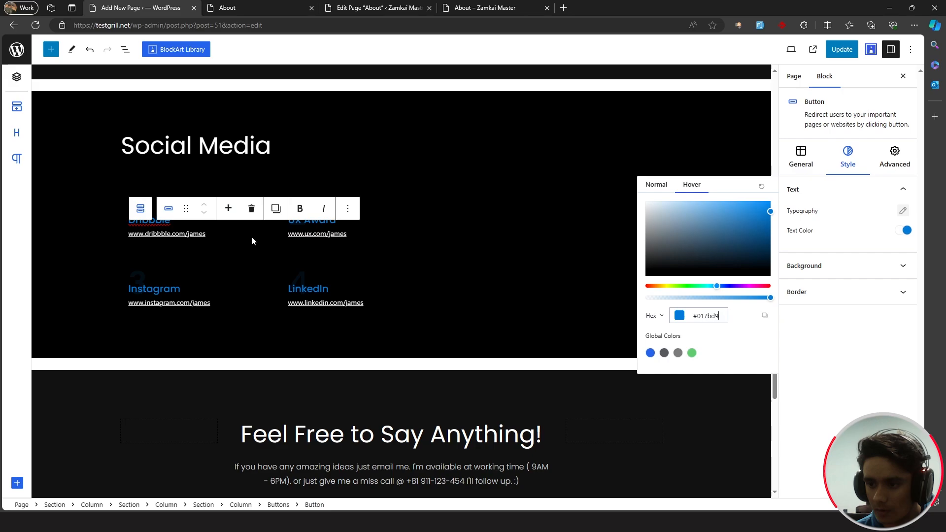
click(427, 328)
click(853, 48)
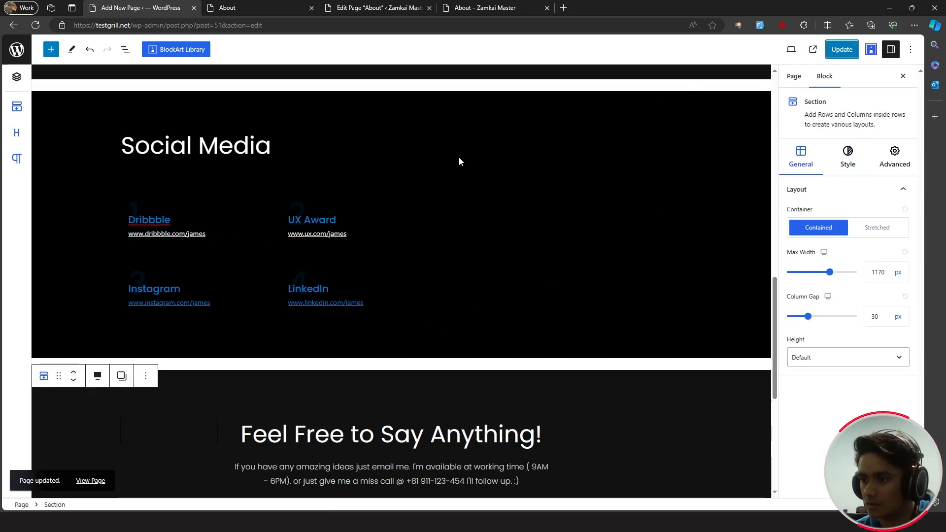
- Delete the remaining empty right column of the Social Media section via List View
scroll(415, 363, up, 3)
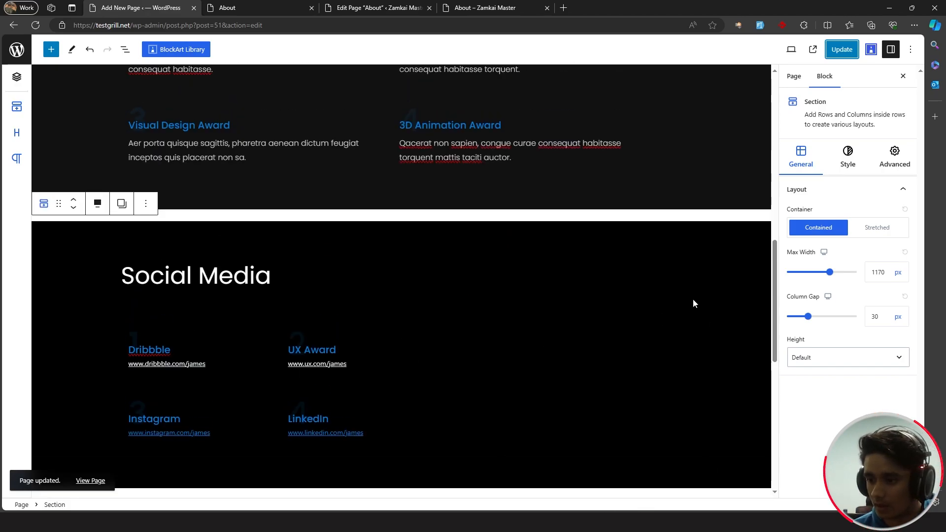
scroll(585, 270, down, 3)
click(426, 199)
click(494, 204)
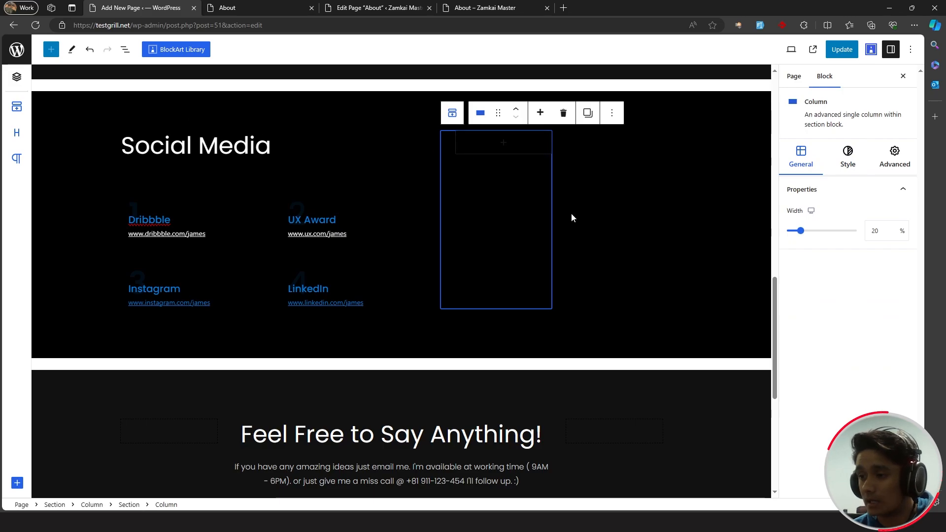
click(124, 51)
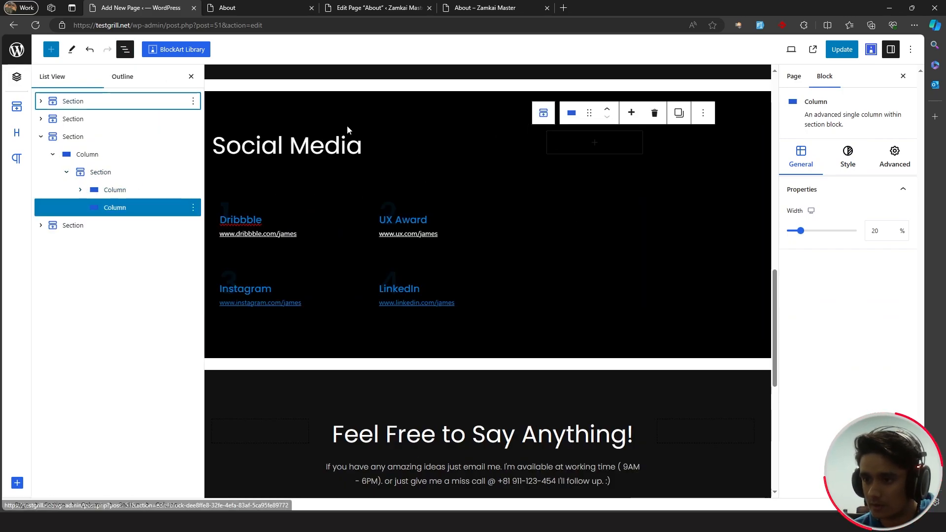
click(111, 174)
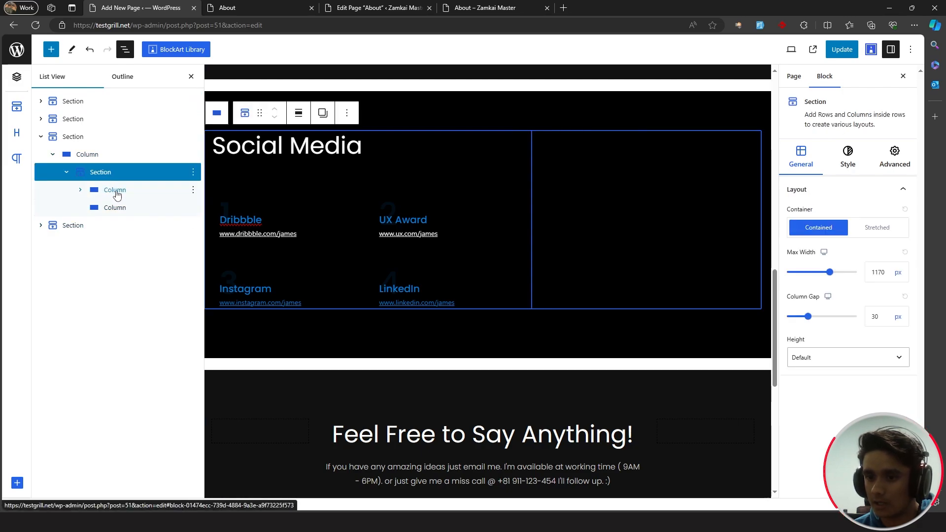
click(115, 190)
click(127, 209)
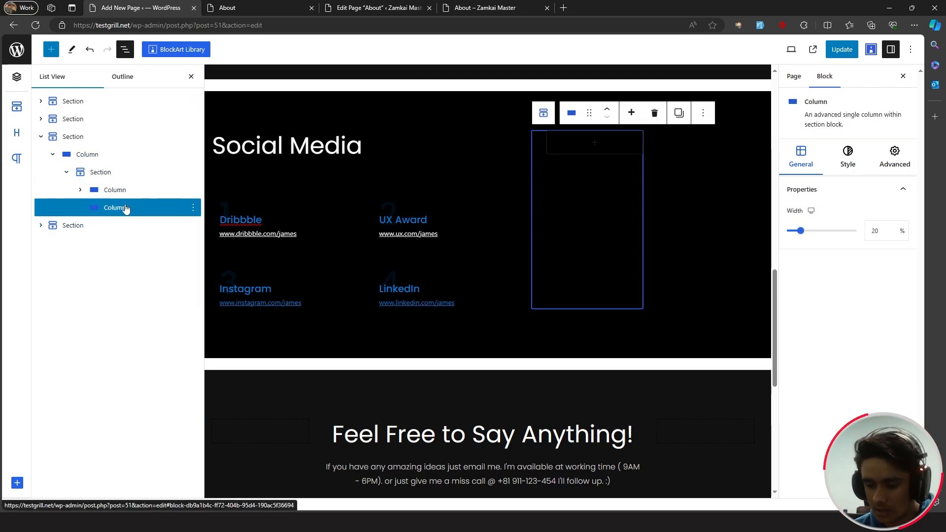
key(Delete)
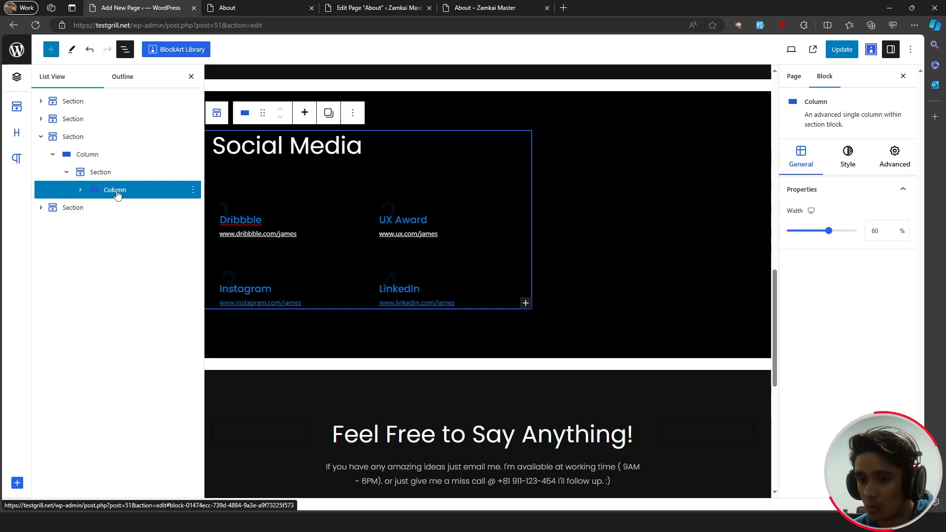
- Widen the Social Media column to 100%, update, and reload the live About page
drag(829, 230, 860, 232)
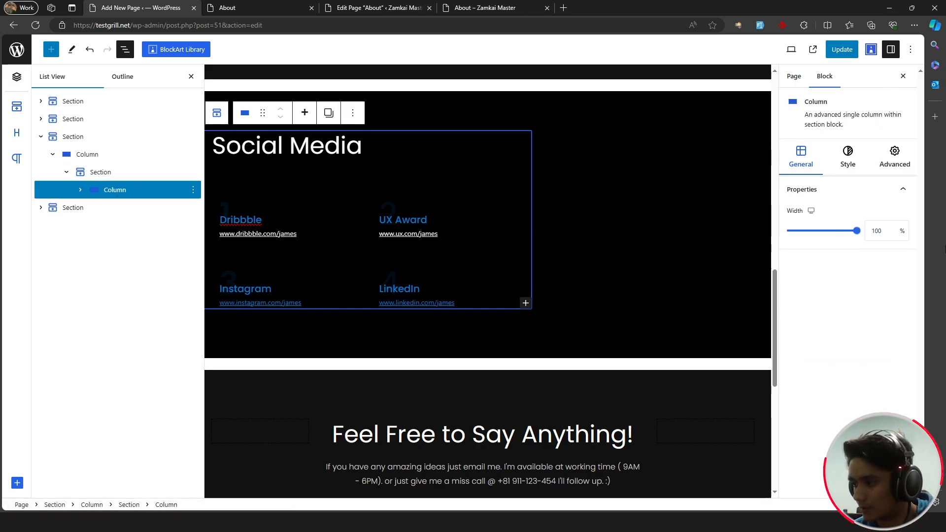
click(842, 49)
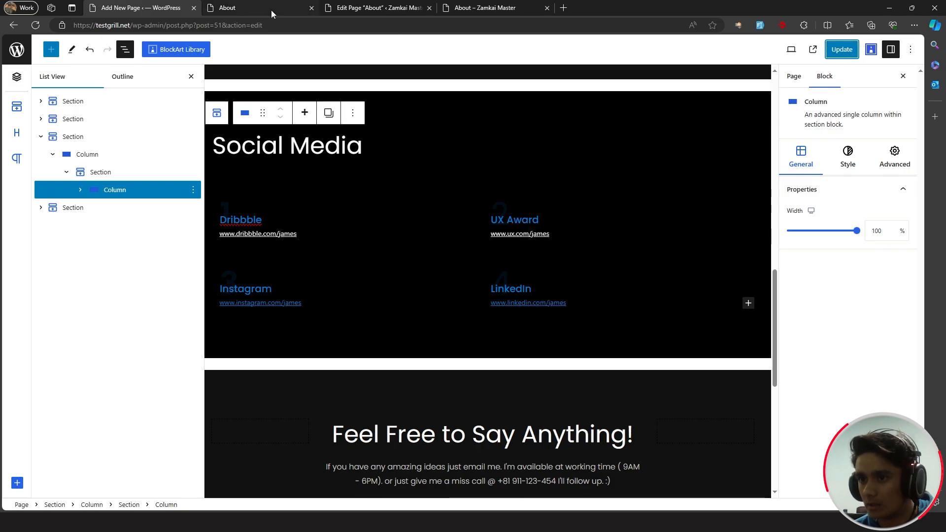
click(262, 7)
click(37, 26)
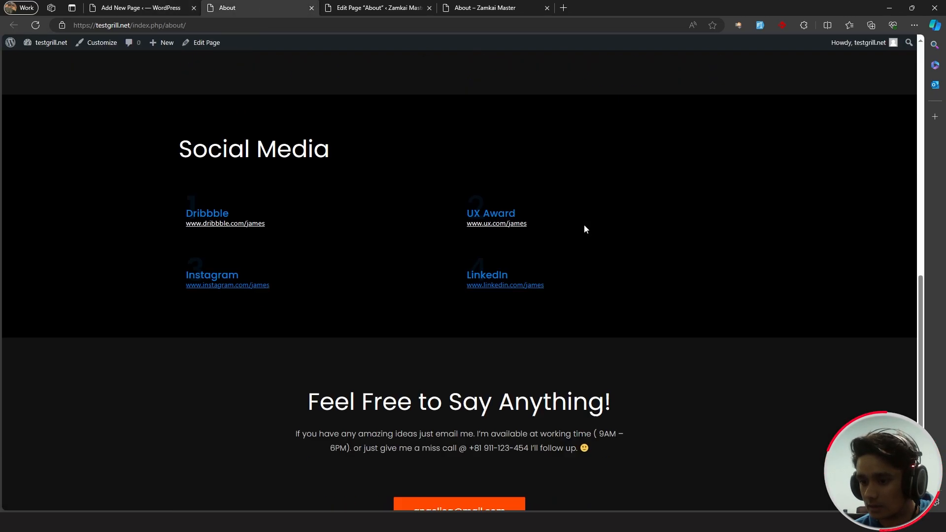
click(141, 8)
scroll(412, 215, down, 3)
scroll(414, 219, up, 1)
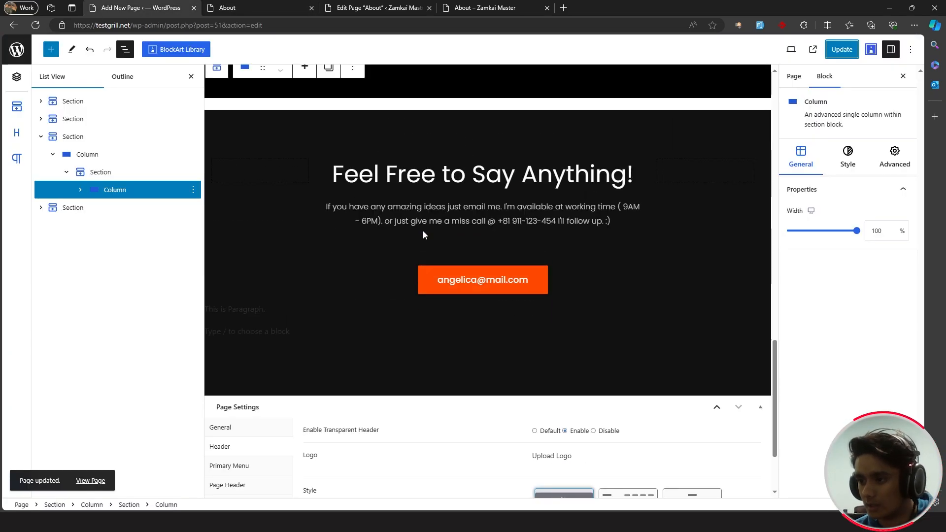
- Set the email button's background to #017bd9 and replace its text with the new email address
click(543, 278)
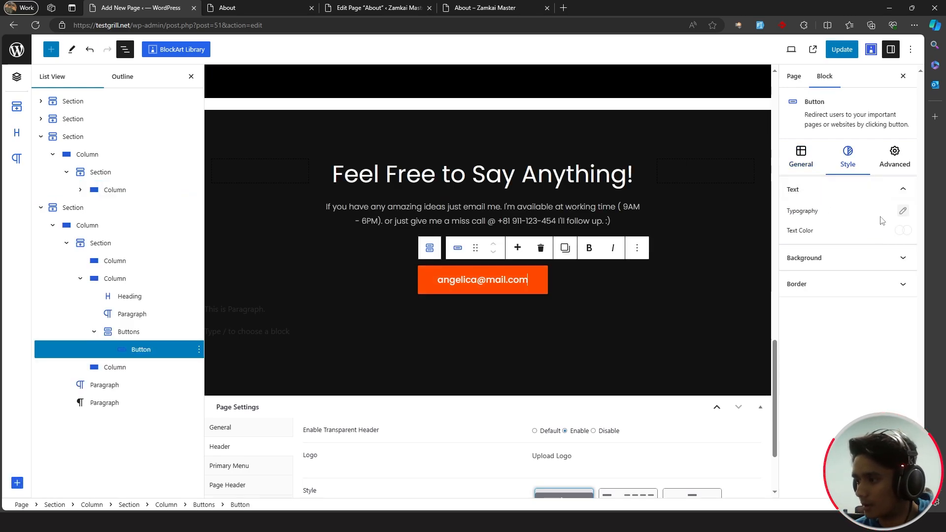
click(897, 256)
click(903, 238)
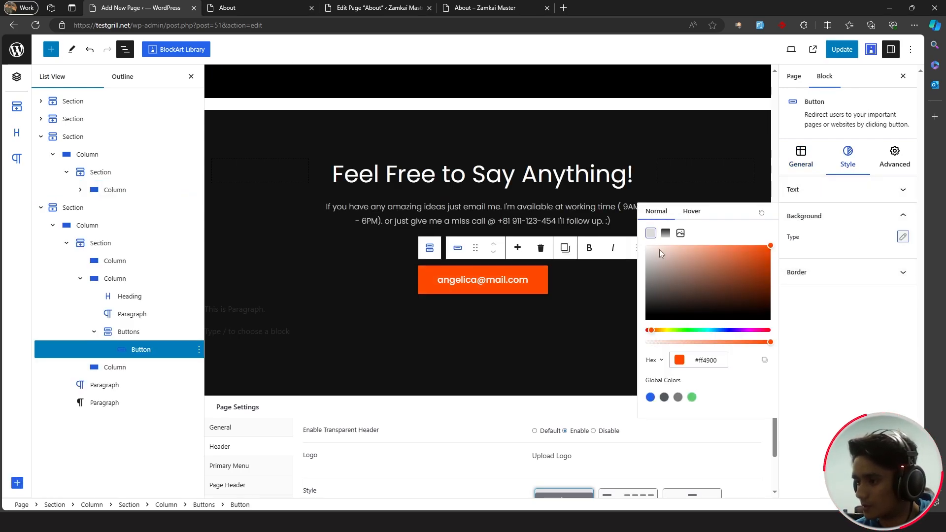
click(688, 360)
text(#017bd9)
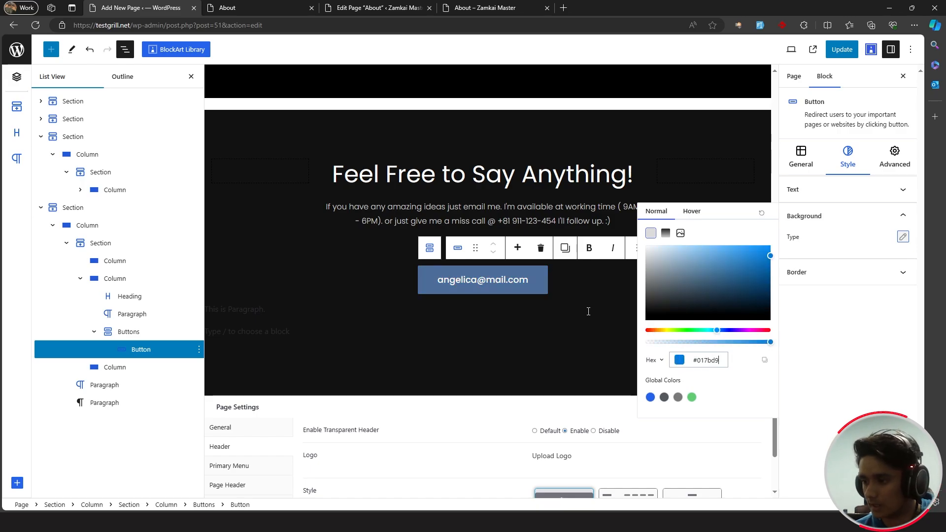
click(528, 279)
drag(528, 279, 430, 273)
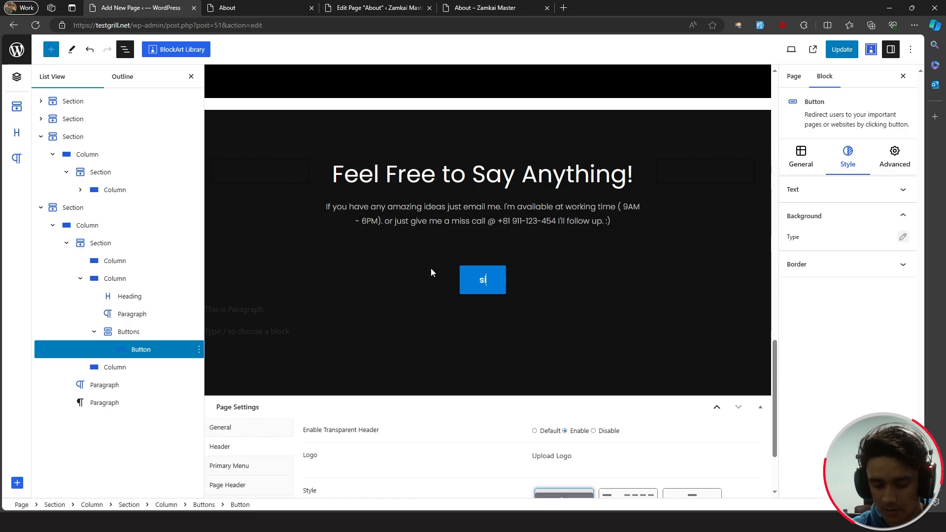
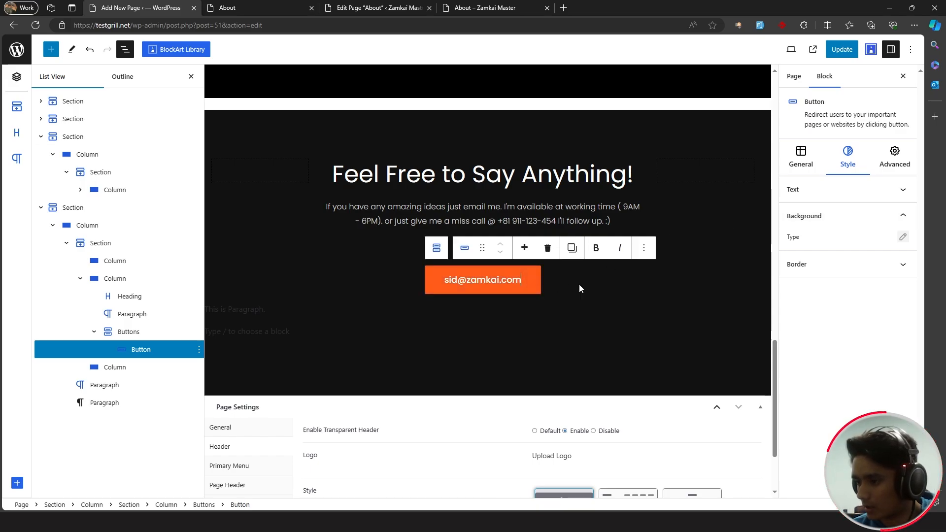
- Make the button's hover background a linear gradient starting at #017bd9
click(903, 237)
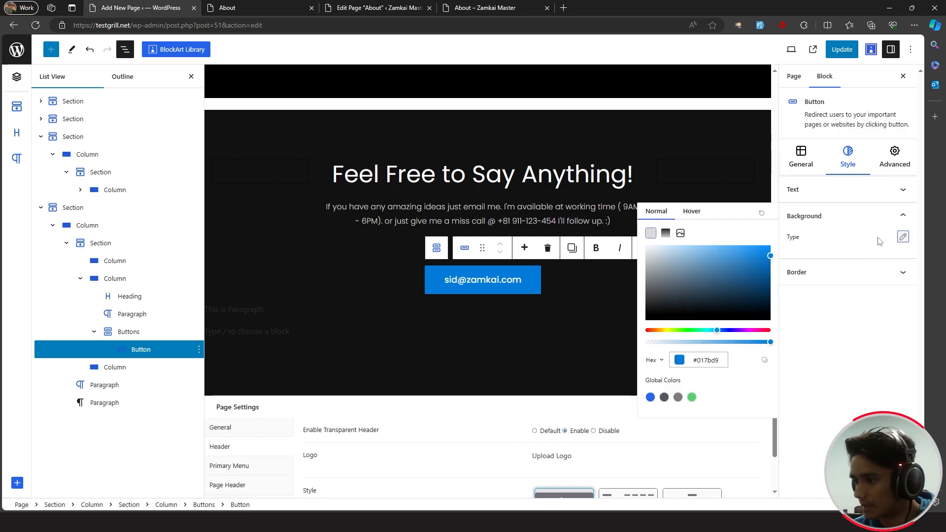
click(692, 212)
click(665, 234)
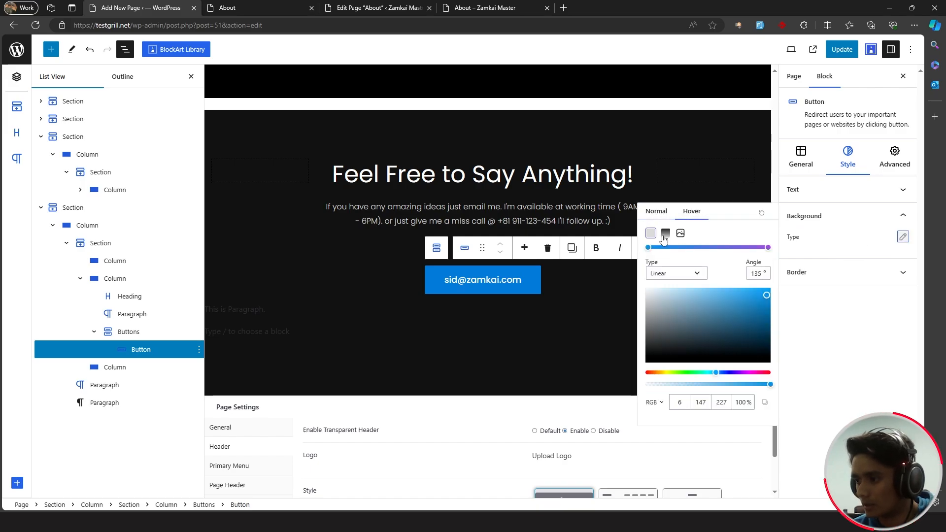
click(656, 404)
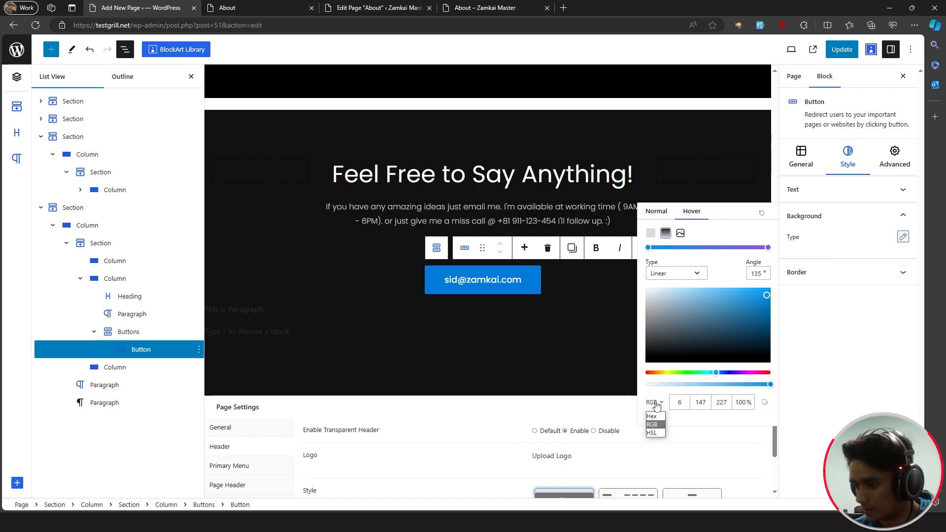
click(653, 425)
key(ctrl+a)
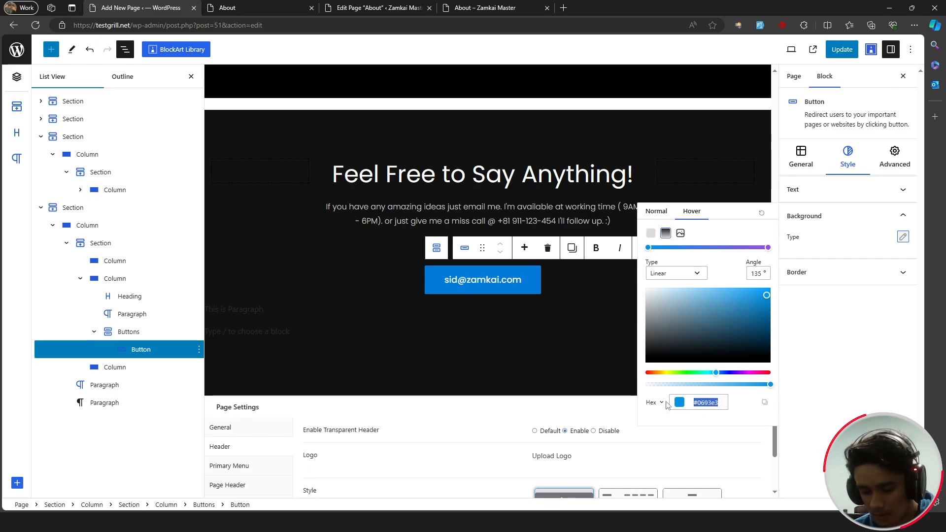
text(#017bd9)
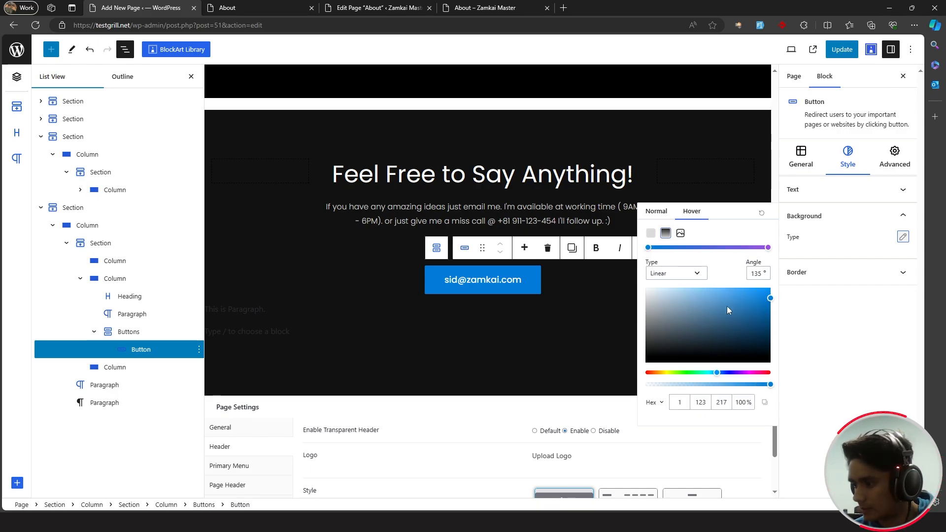
- Set the gradient's end colour to a lighter blue at 180°, then update the page
click(768, 247)
click(658, 404)
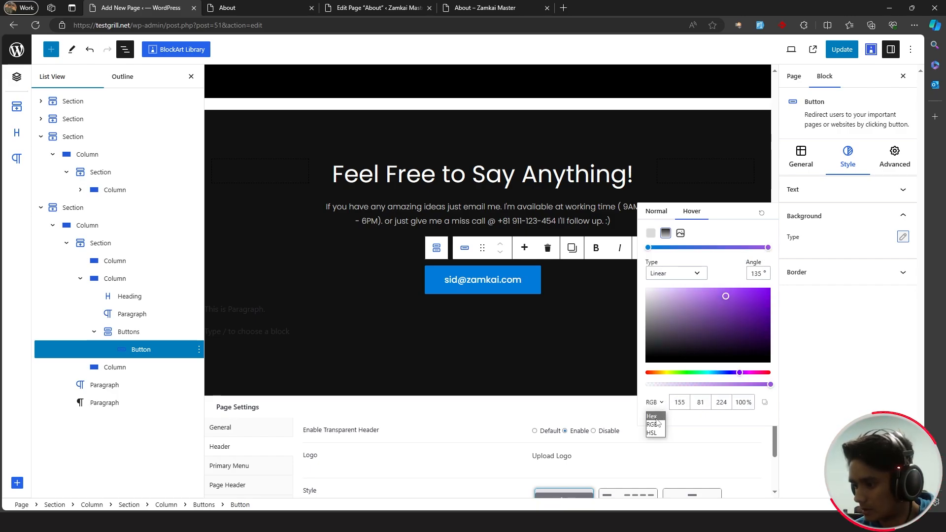
click(656, 417)
key(ctrl+a)
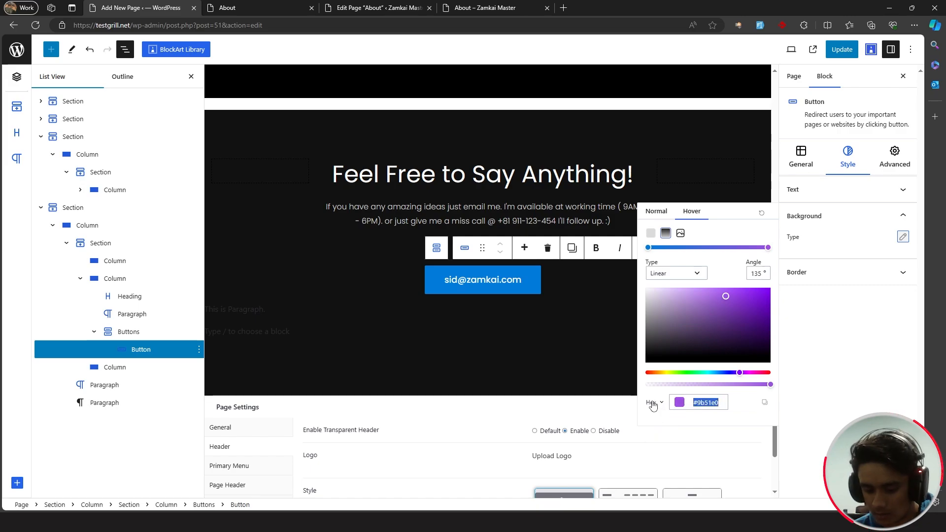
text(#017bd9)
drag(767, 302, 744, 284)
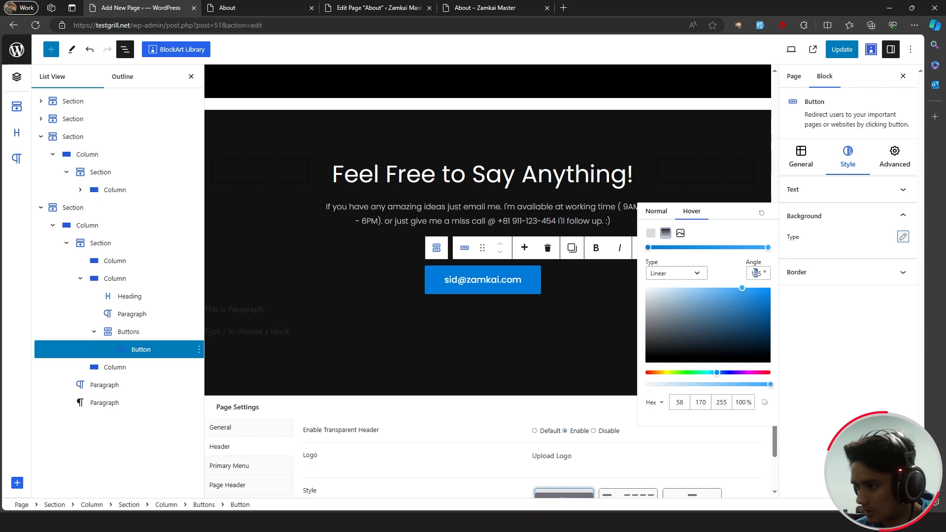
text(180)
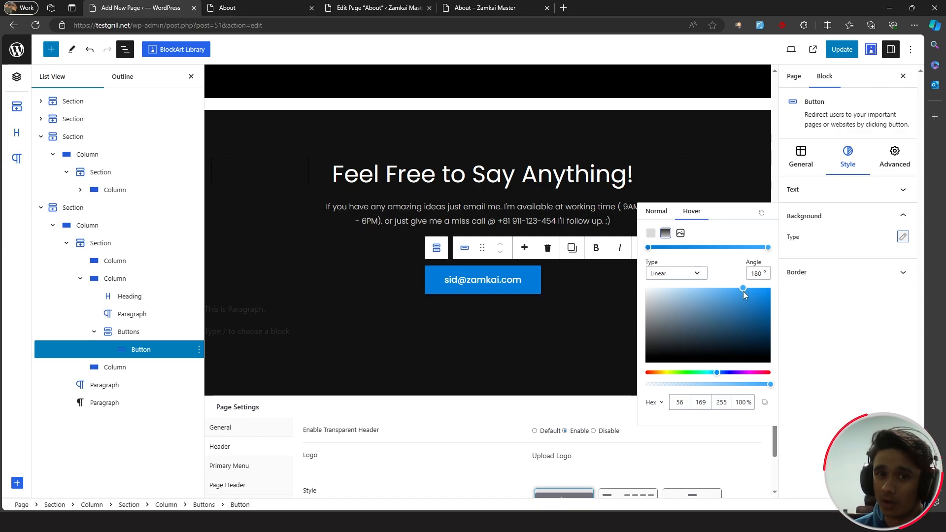
click(530, 291)
click(843, 52)
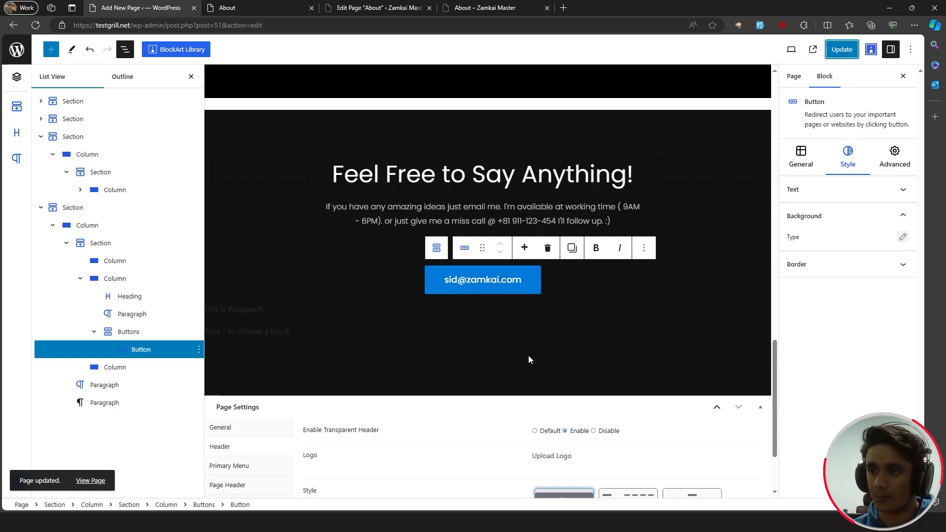
- Reload the live About page to confirm the blue email button, then launch the Customizer there
click(530, 331)
scroll(530, 331, up, 18)
scroll(531, 332, down, 8)
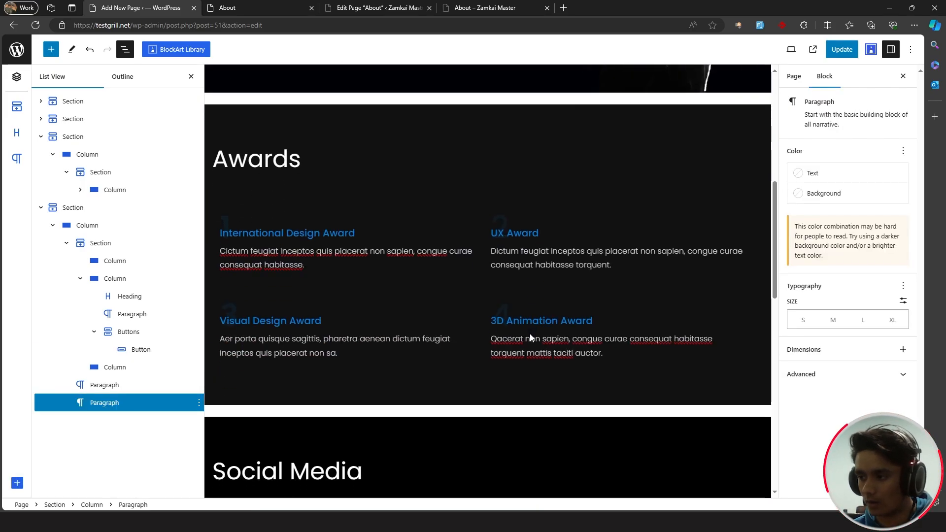
scroll(530, 333, down, 5)
click(249, 6)
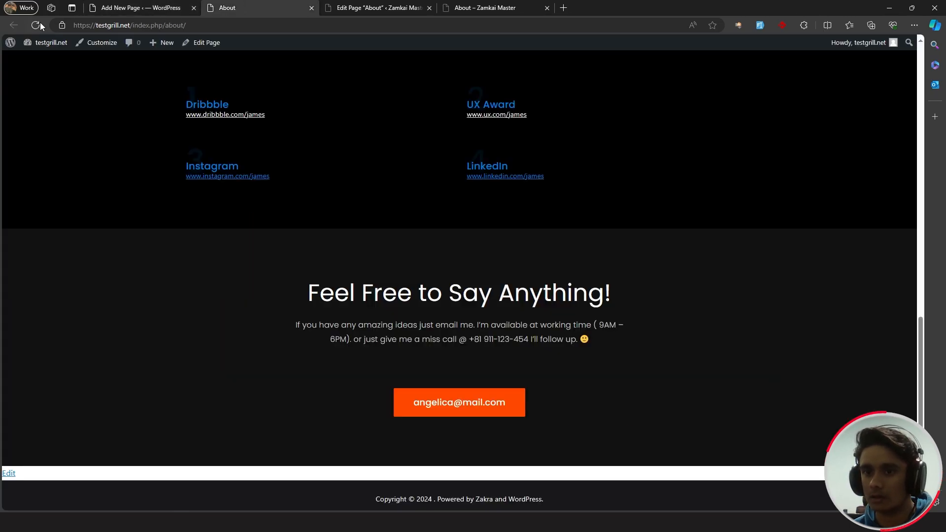
click(39, 22)
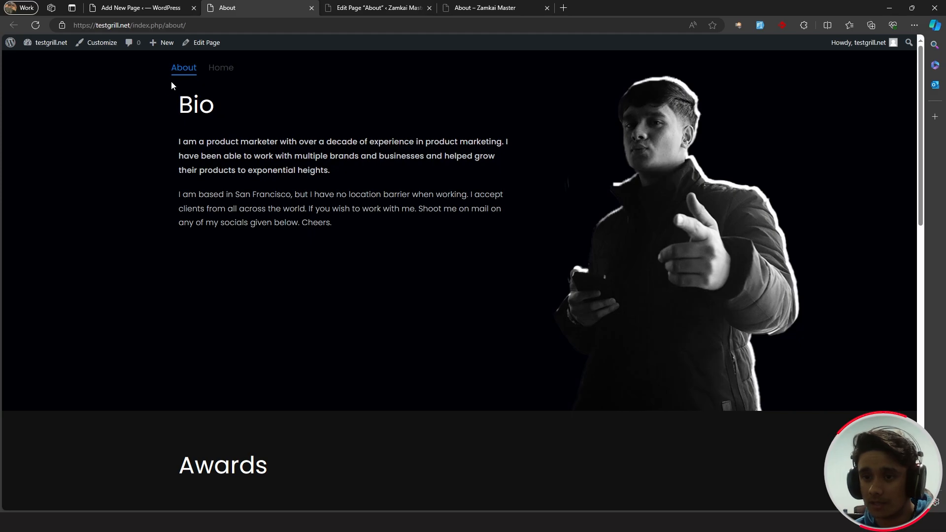
click(94, 45)
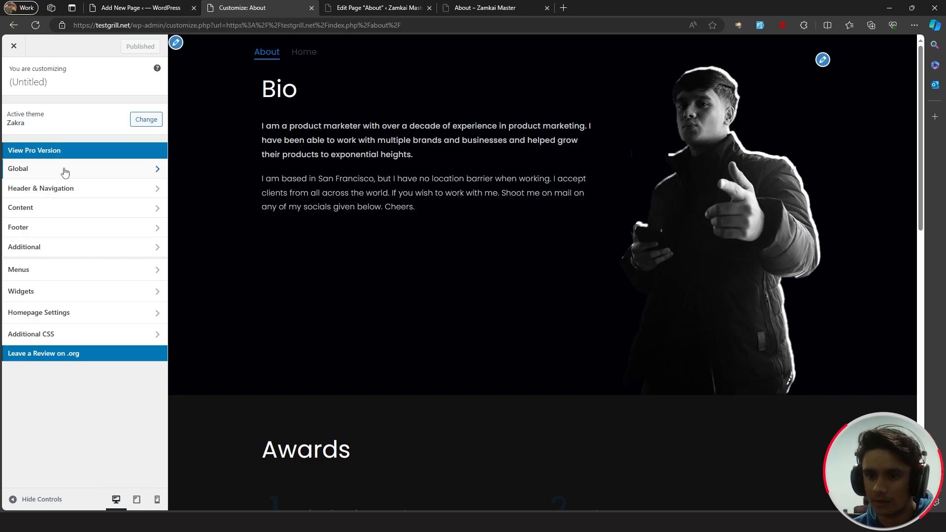
- Set the primary menu's normal link colour to white #ffffff
click(71, 188)
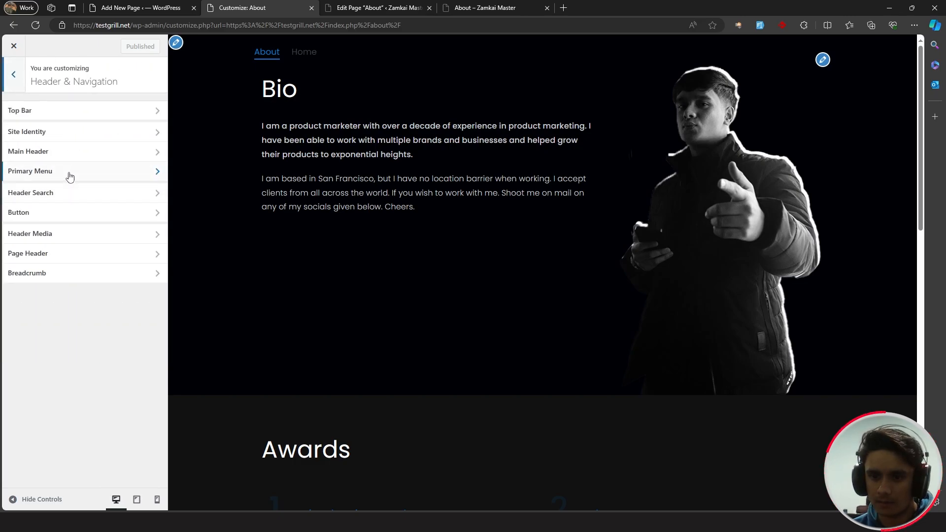
click(70, 177)
scroll(84, 281, down, 5)
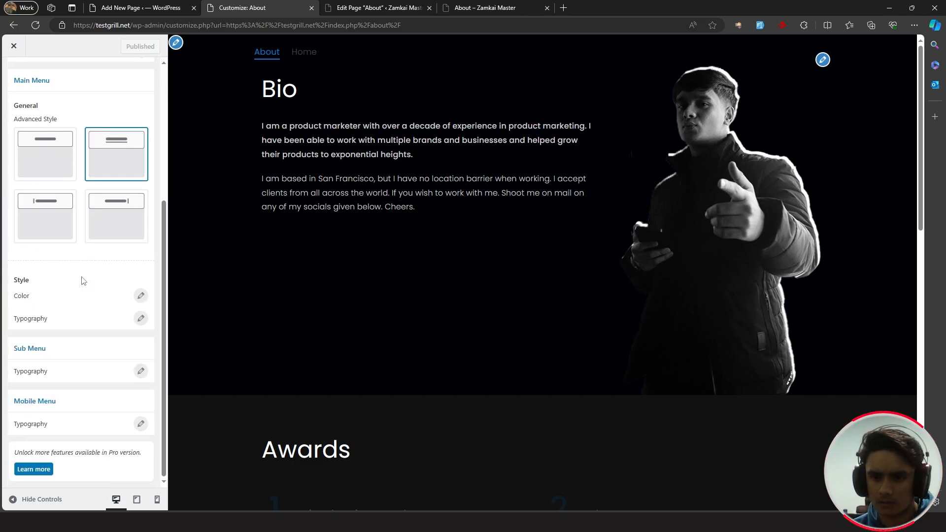
click(140, 297)
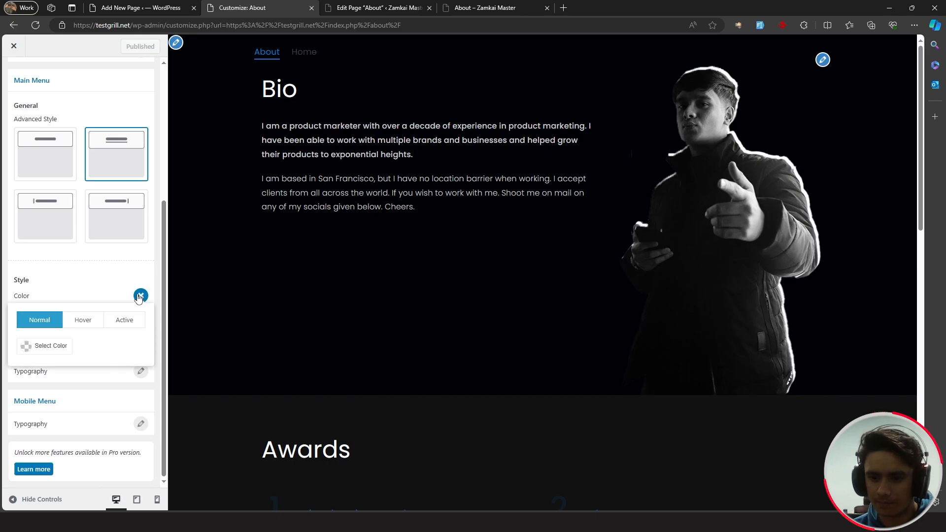
click(37, 346)
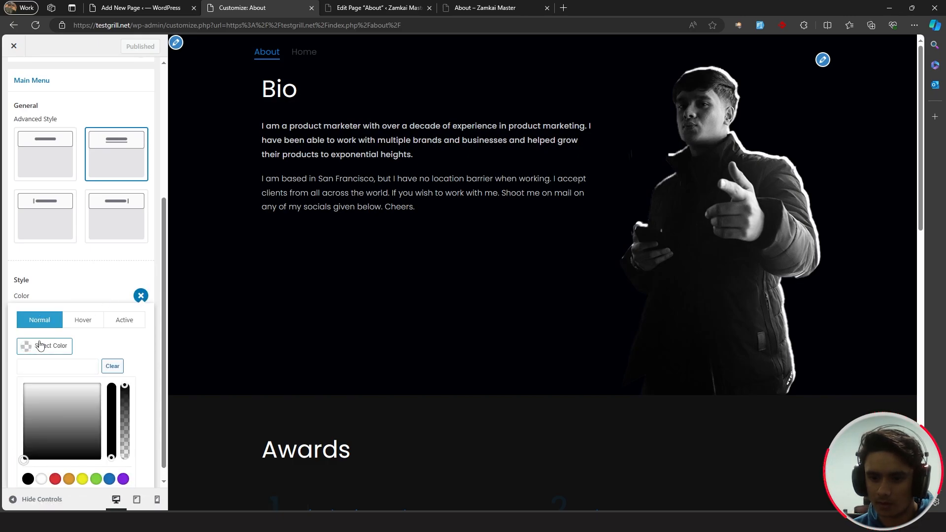
click(41, 479)
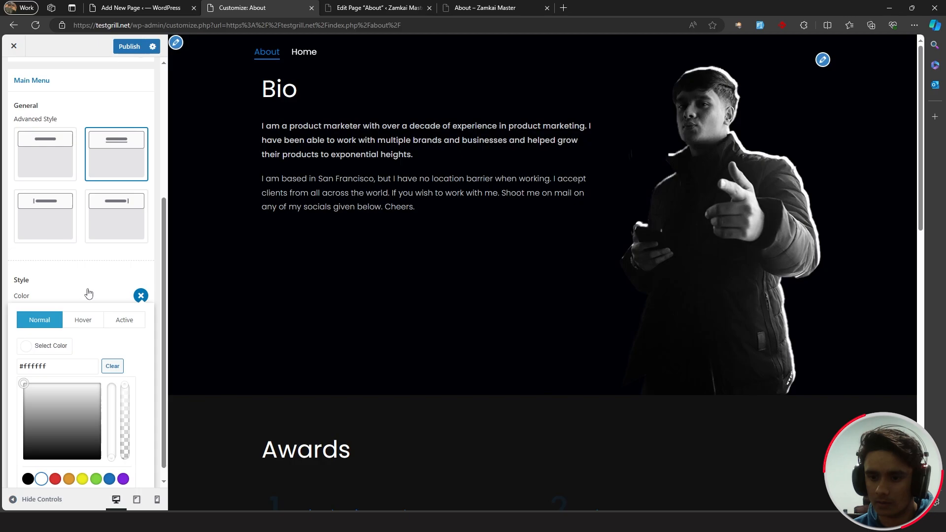
- Set the menu link hover colour to #017bd9 and publish the Customizer changes
click(81, 321)
click(57, 346)
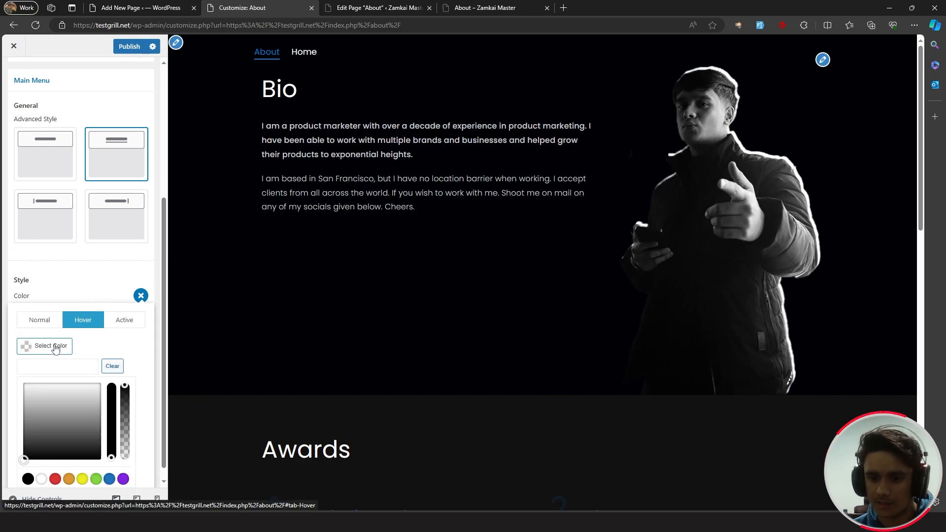
click(66, 364)
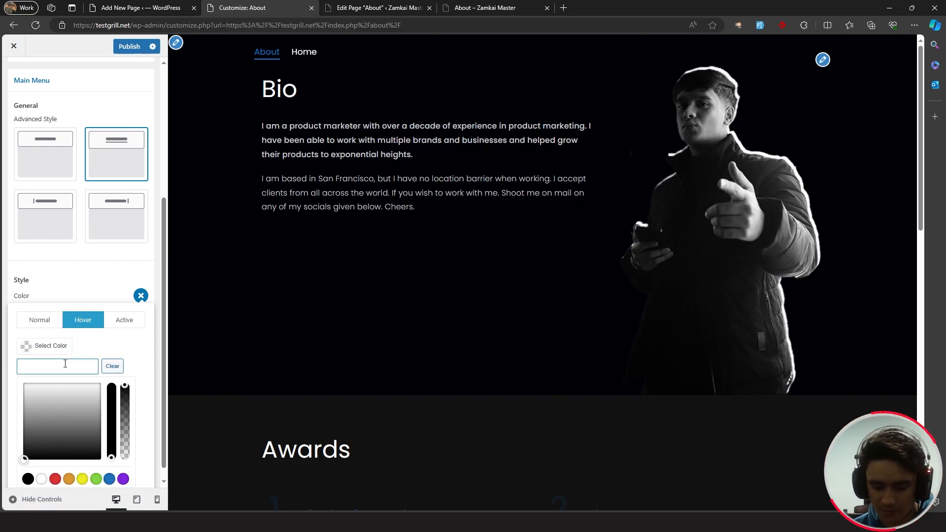
text(#017bd9)
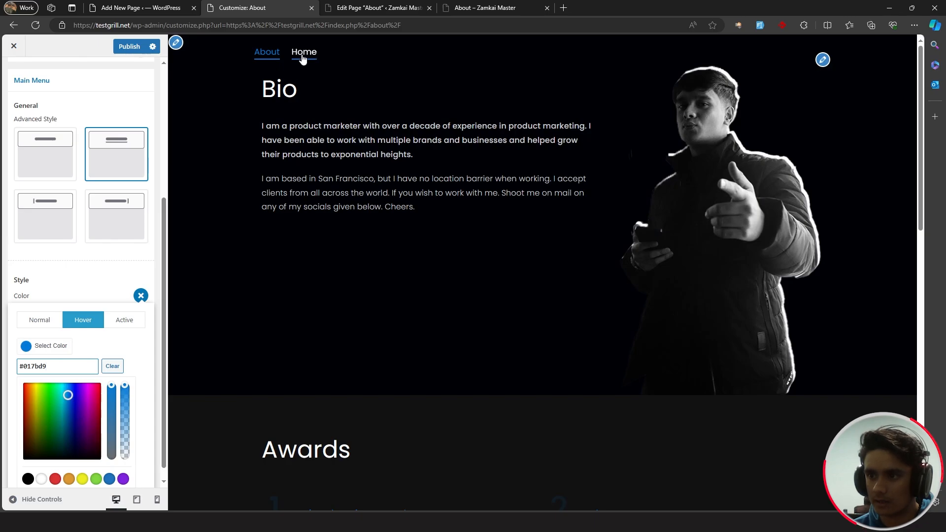
click(121, 320)
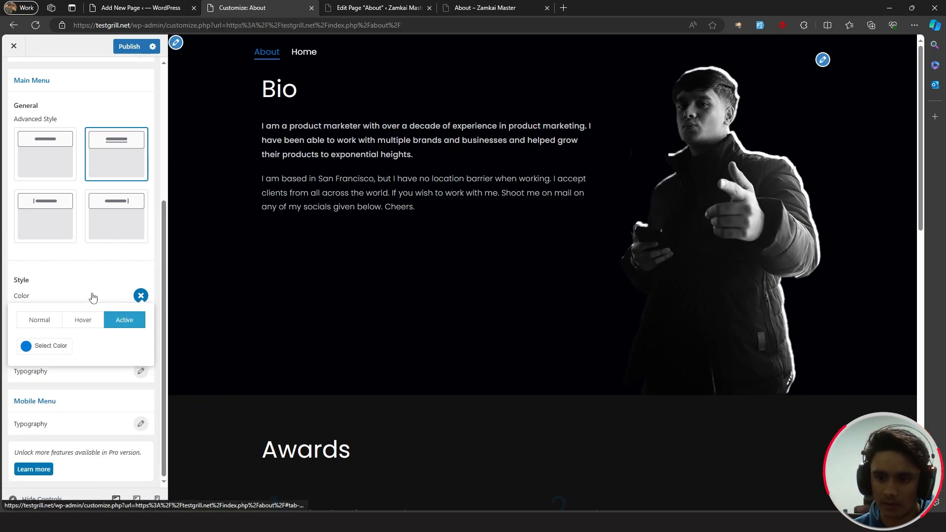
click(82, 278)
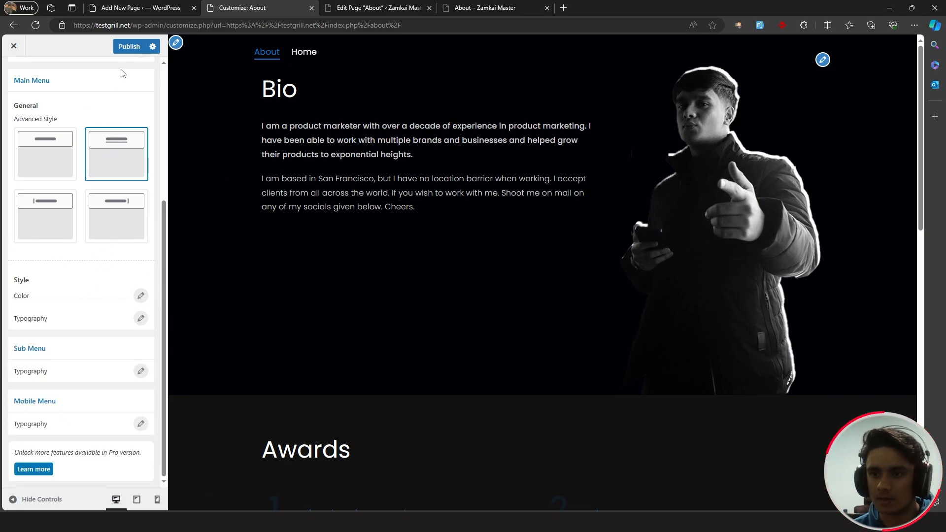
click(128, 48)
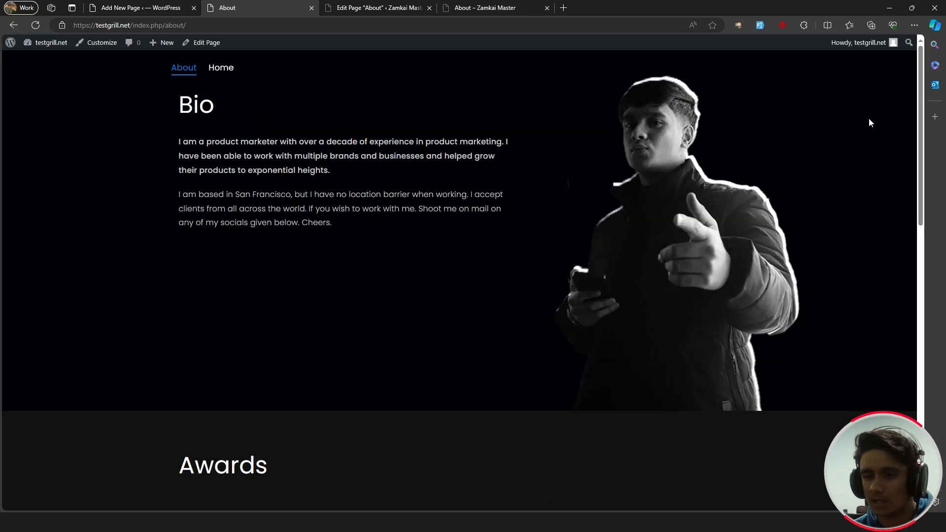
- Create a new page titled 'My Works' and open the BlockArt Library
middle_click(868, 121)
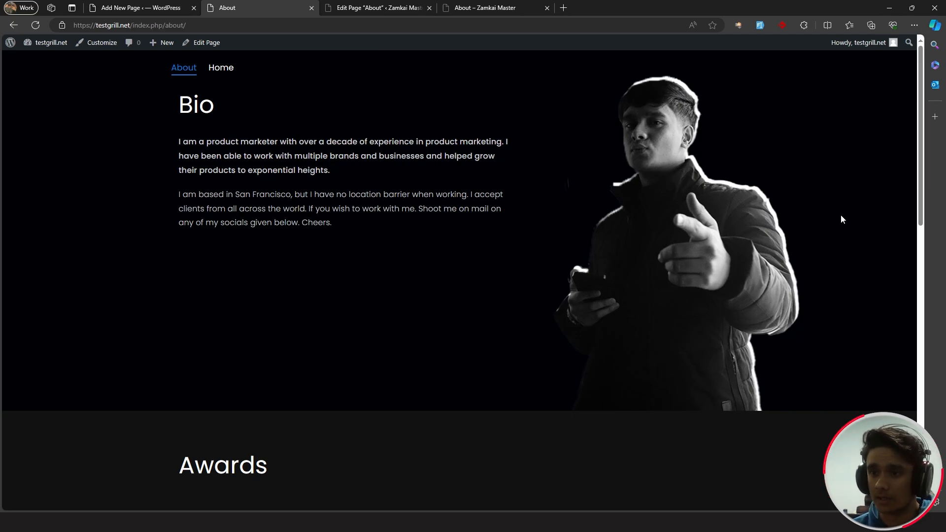
click(153, 4)
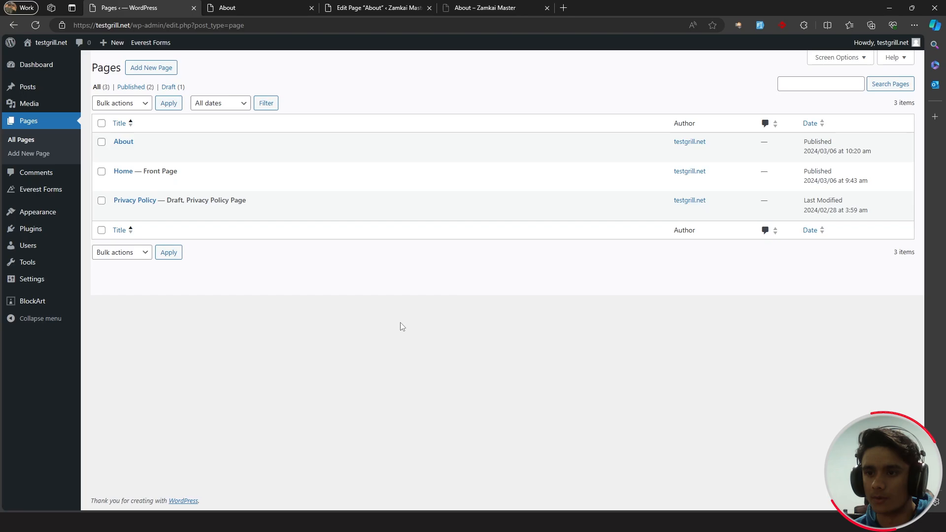
click(134, 68)
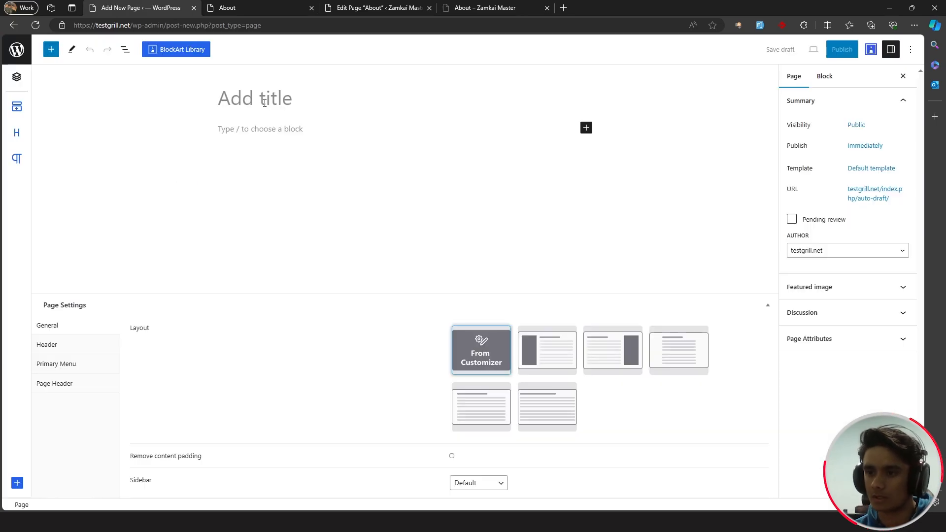
text(My Works)
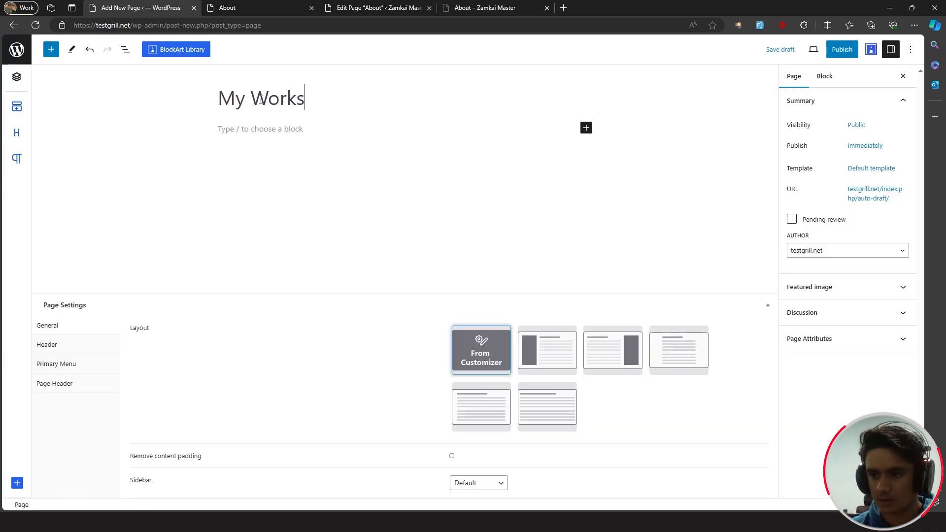
key(Return)
click(179, 50)
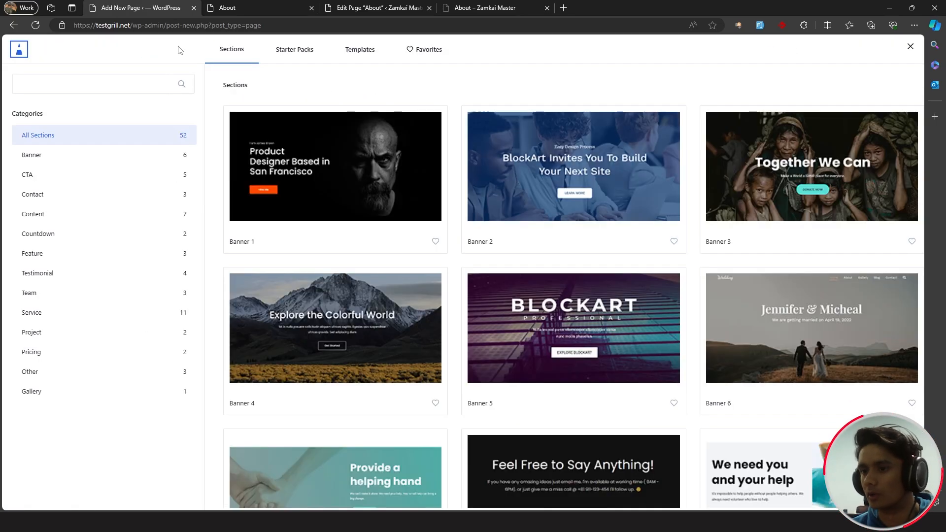
- Import the Work page layout from the BlockArt starter packs
click(289, 54)
click(321, 169)
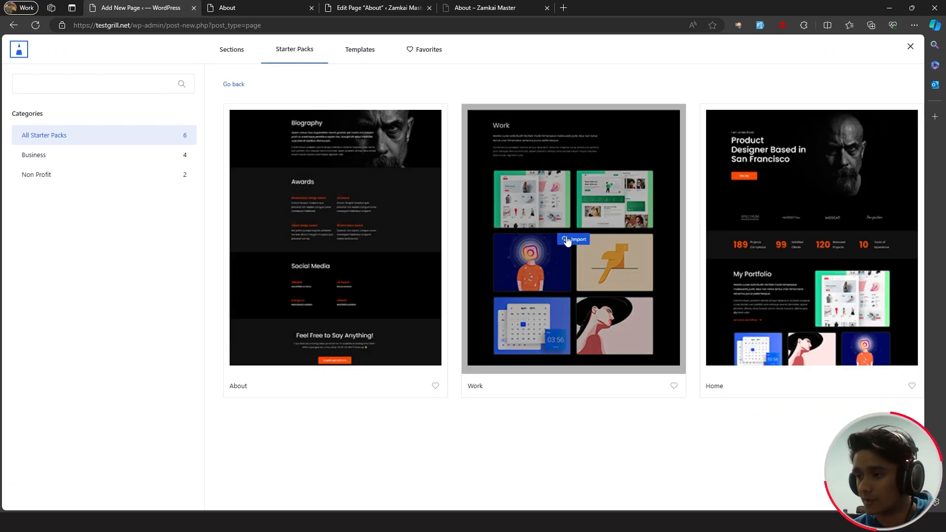
click(568, 241)
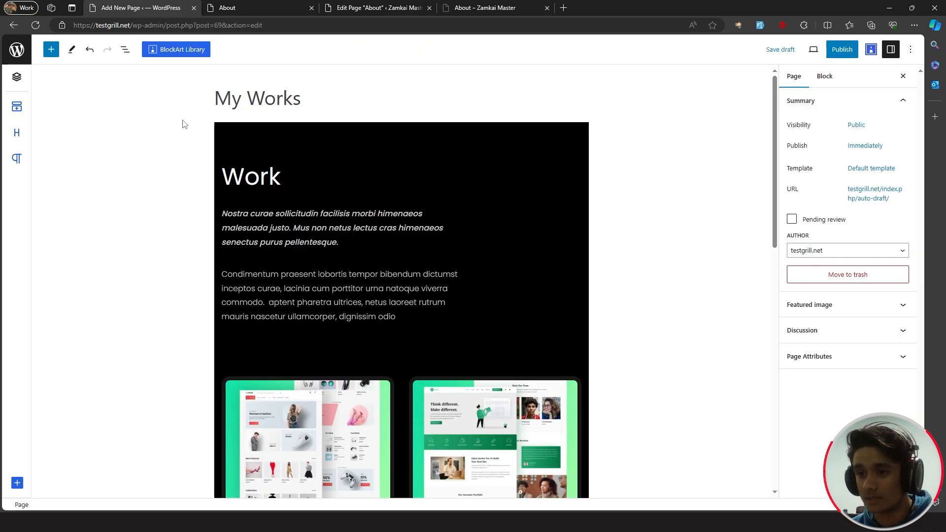
- Set the imported Section block's alignment to Full width
click(125, 49)
click(130, 111)
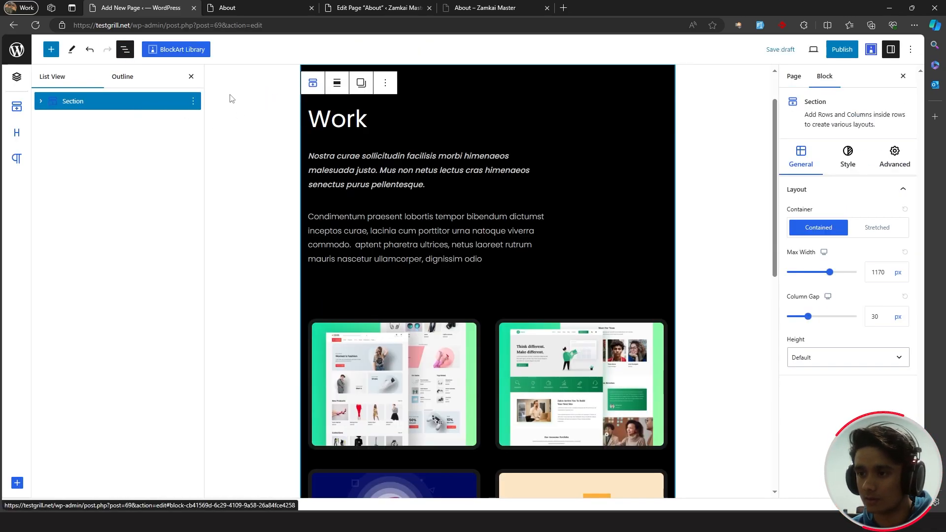
click(337, 84)
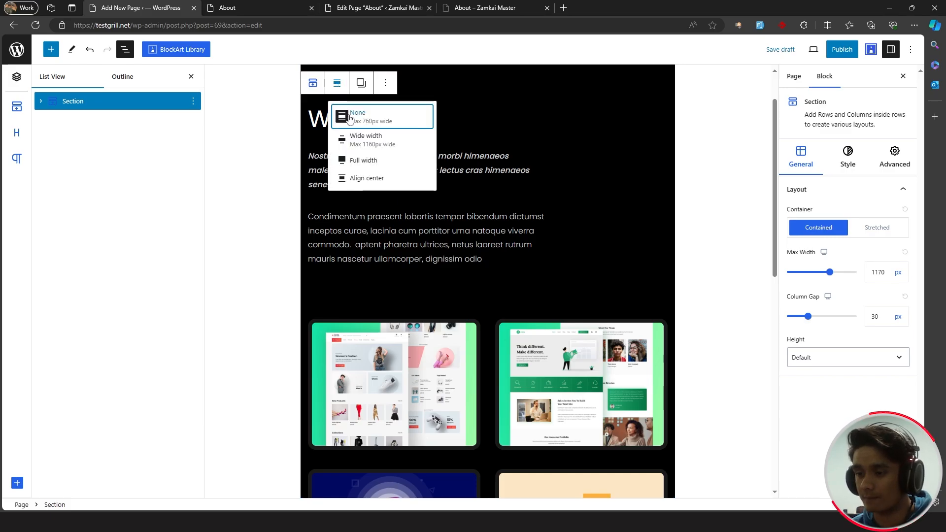
click(351, 159)
scroll(481, 196, up, 4)
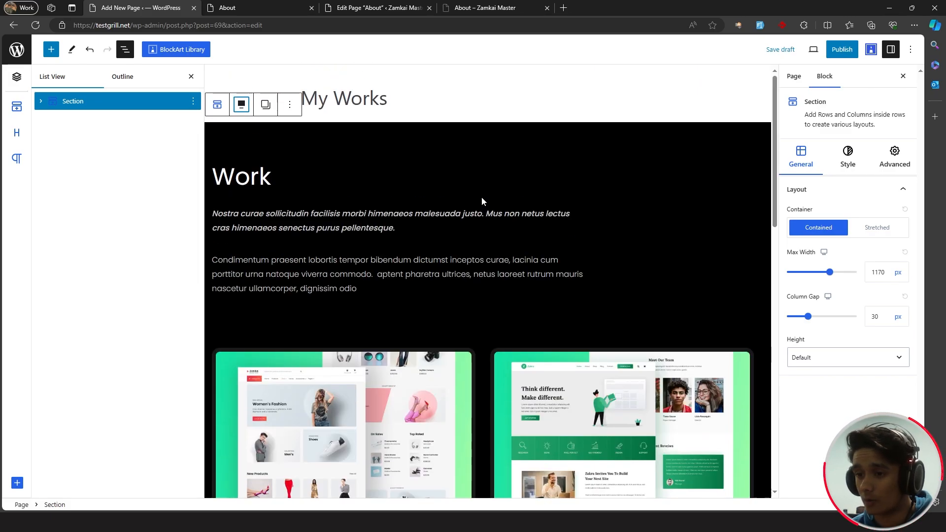
click(191, 76)
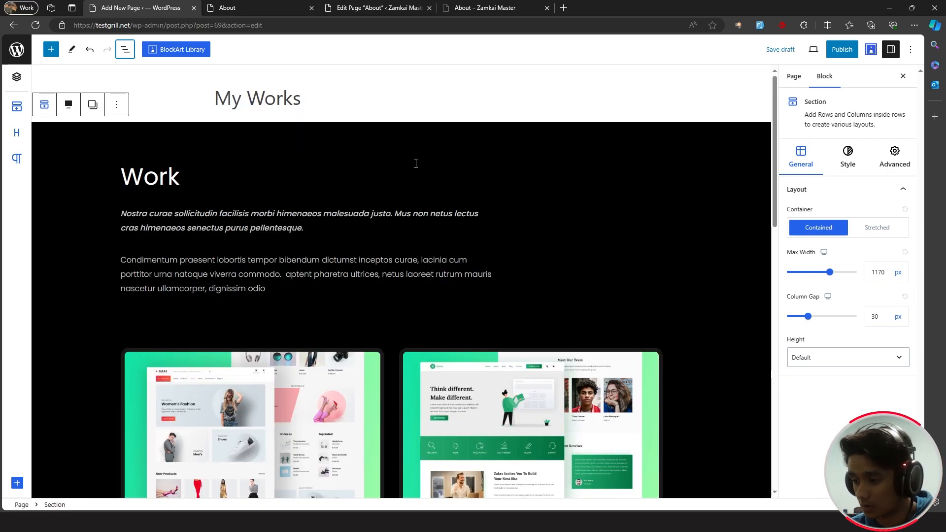
- Publish the My Works page and view it live
click(842, 50)
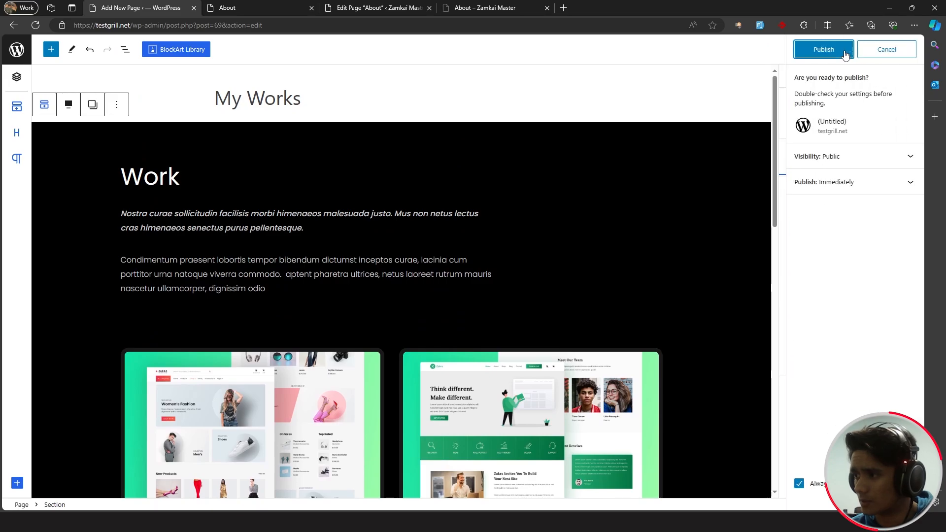
click(836, 52)
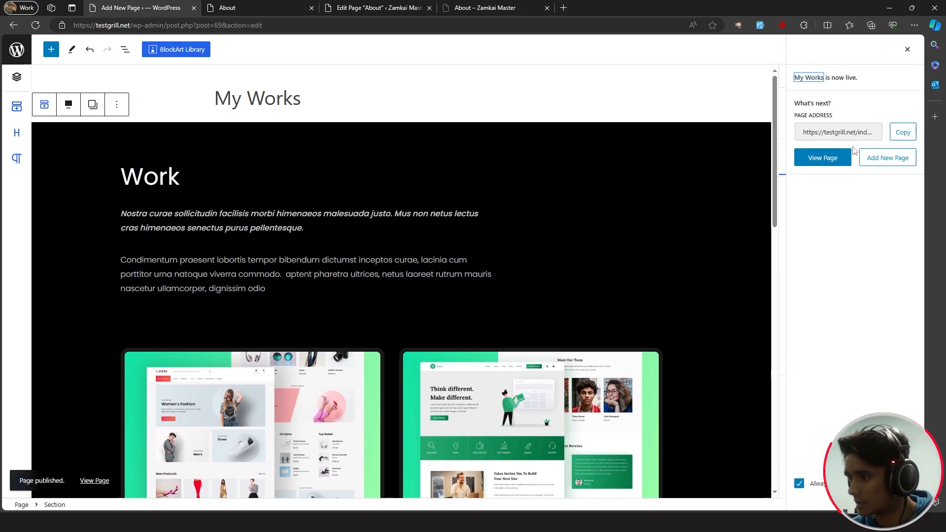
click(827, 155)
scroll(791, 244, down, 10)
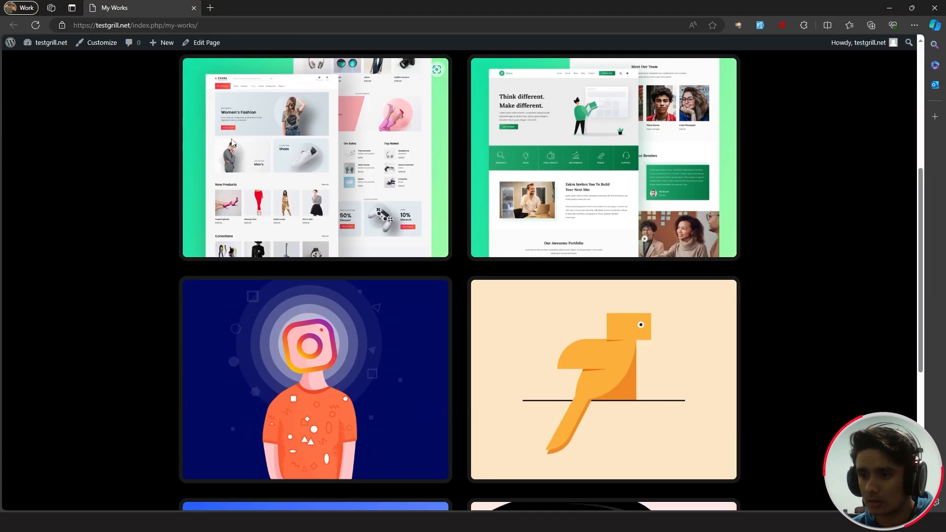
scroll(813, 246, up, 10)
scroll(813, 251, up, 2)
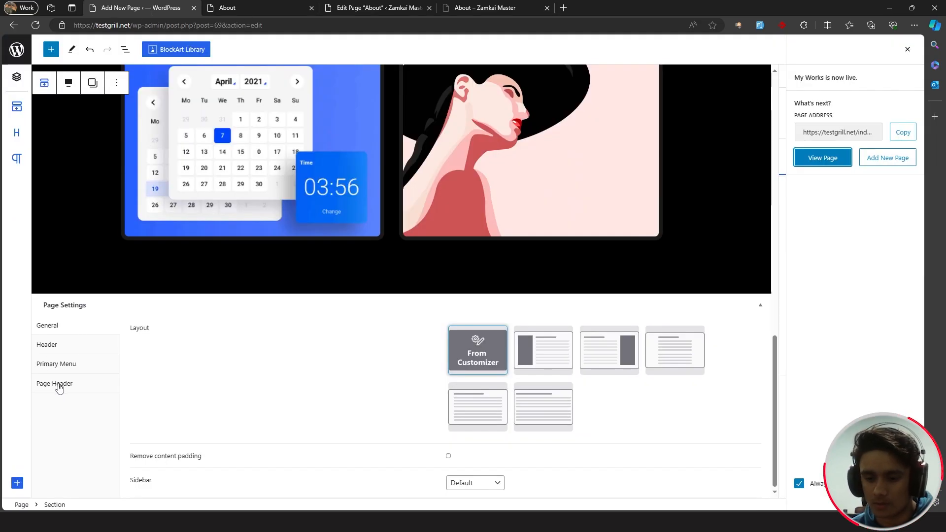
- Review the page's Page Header and Header settings, then save an update
click(62, 389)
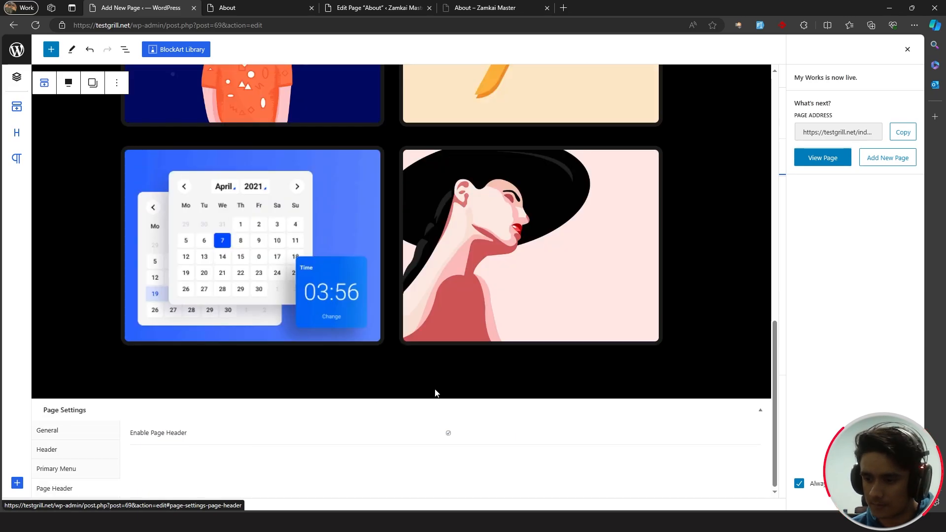
click(58, 449)
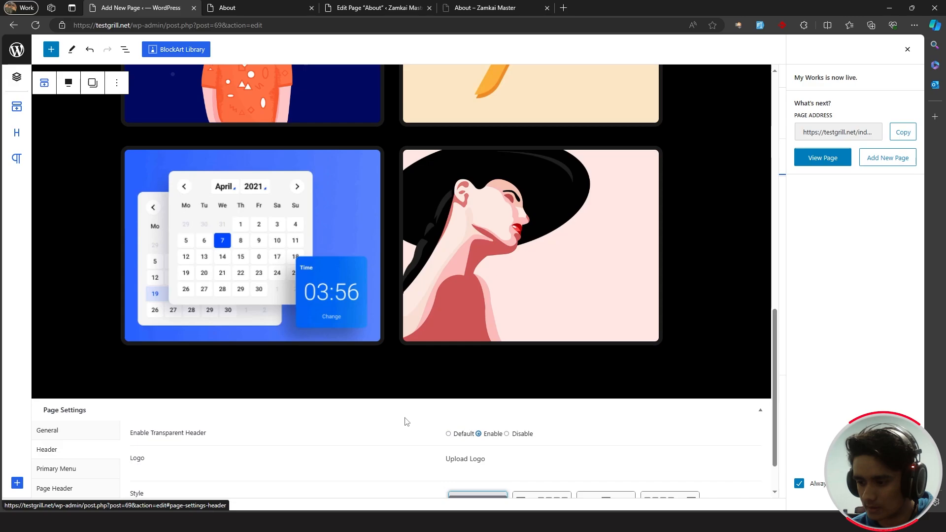
scroll(405, 421, down, 2)
scroll(400, 417, up, 12)
click(907, 50)
click(849, 55)
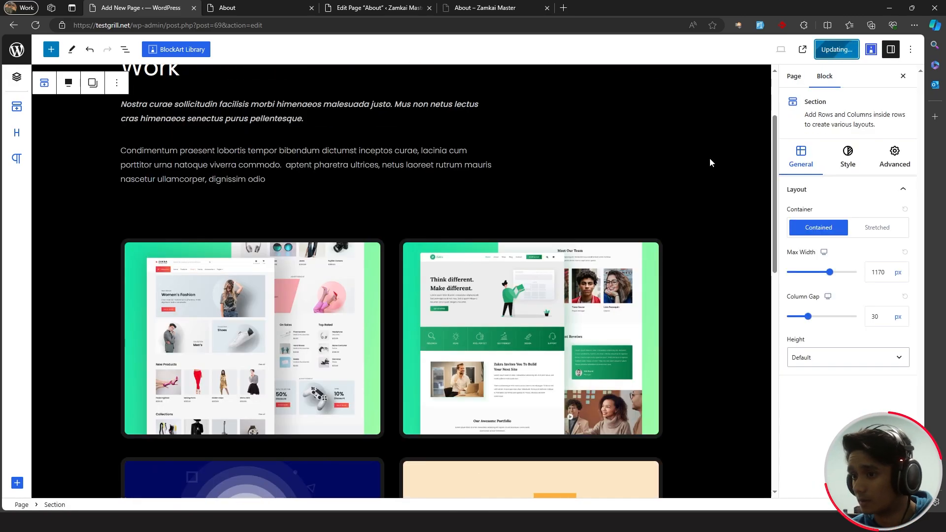
scroll(684, 220, up, 3)
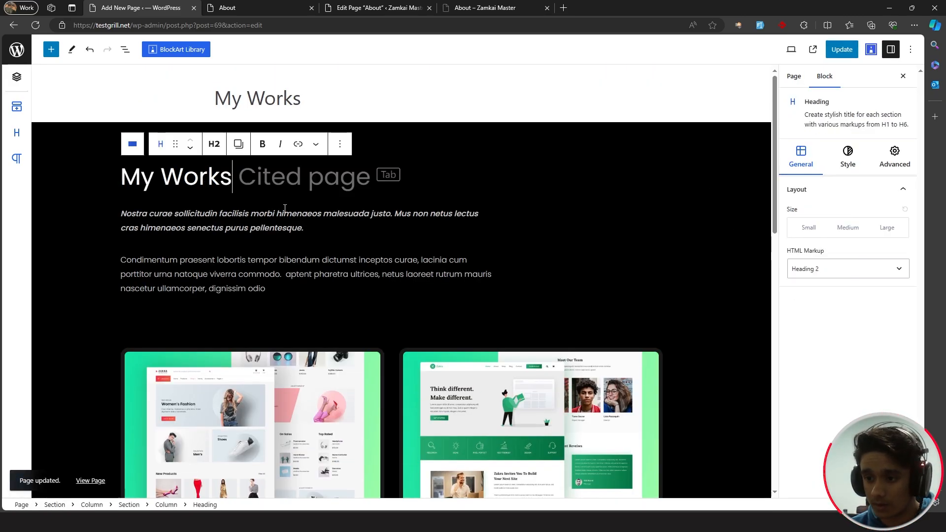
- Replace the intro with the projects text and the lorem ipsum with 'Note: Click on the images to visit the links.'
drag(308, 222, 119, 206)
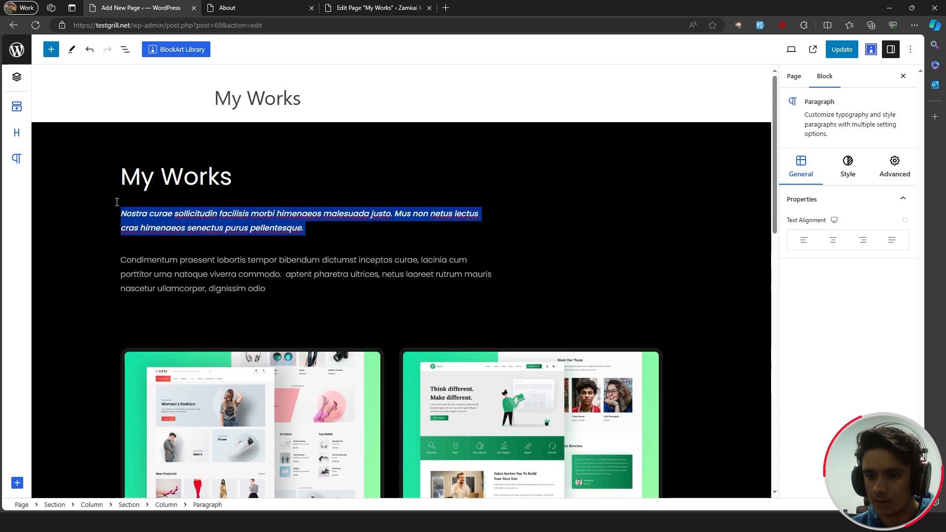
text(Here are a few of the projects I have worked on. Feel free to check them out and provide a feedback om what you think. You might even get new inspirations from the works below.)
drag(255, 292, 121, 257)
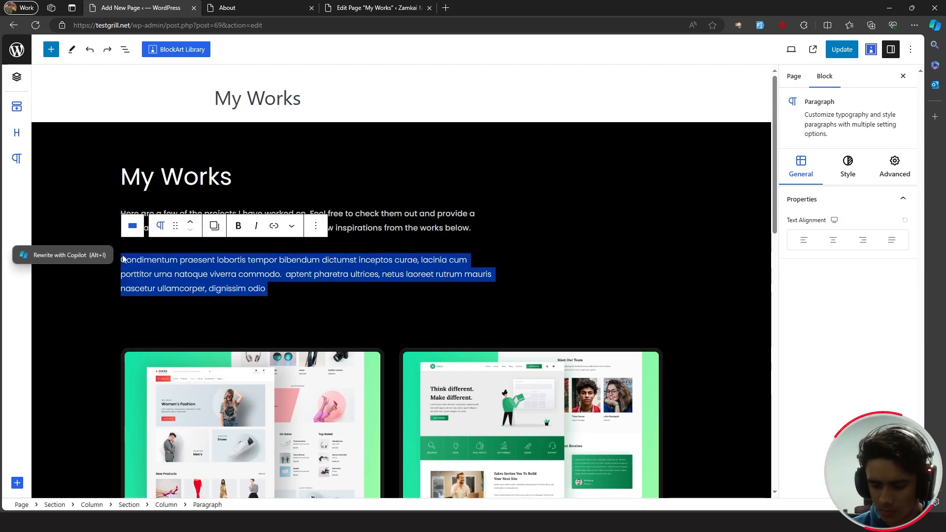
key(BackSpace)
text(Note: Click on the images to visit the links.)
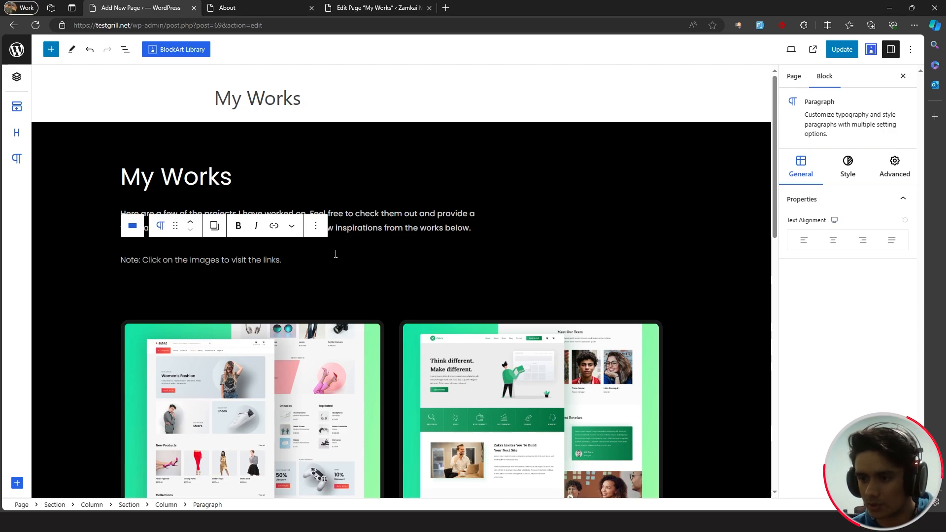
- Select the first image in the portfolio grid
scroll(318, 259, down, 3)
click(85, 142)
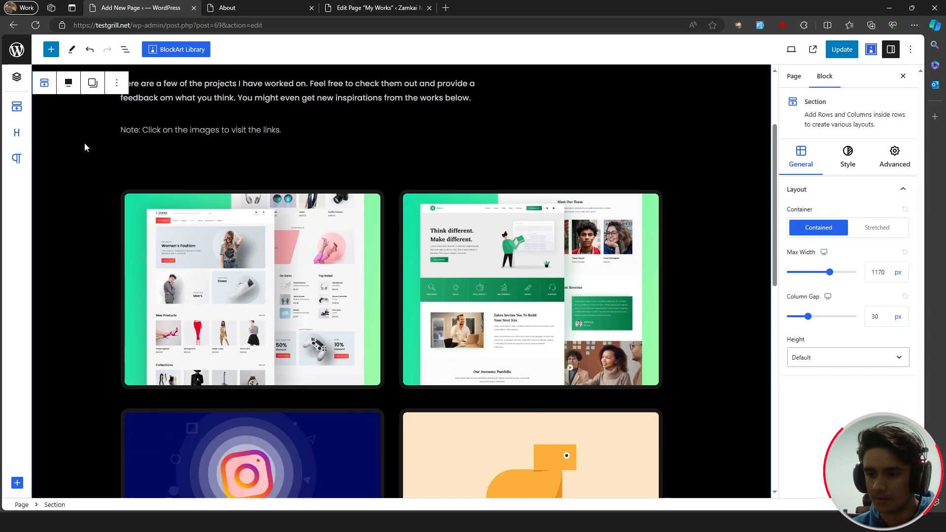
click(187, 223)
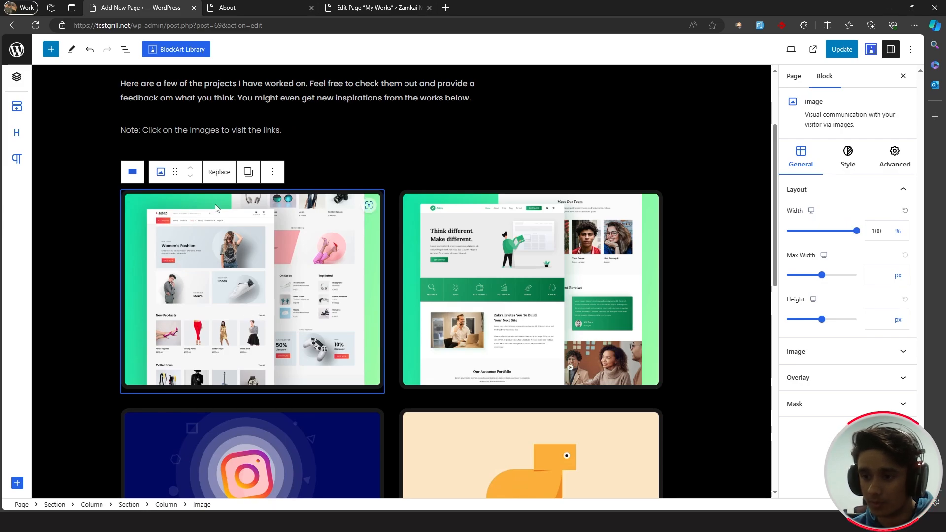
- Replace the first image with the Hostinger hosting video thumbnail from the media library
click(219, 172)
click(239, 204)
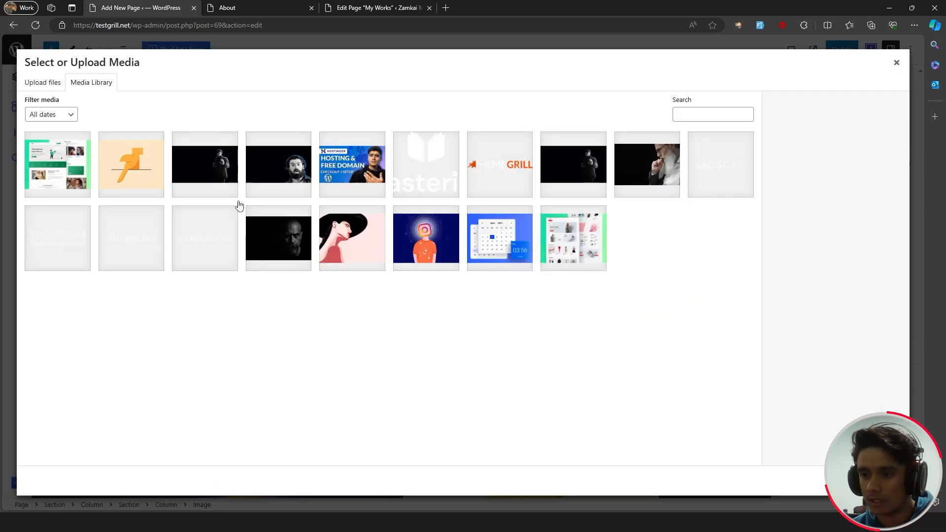
click(346, 165)
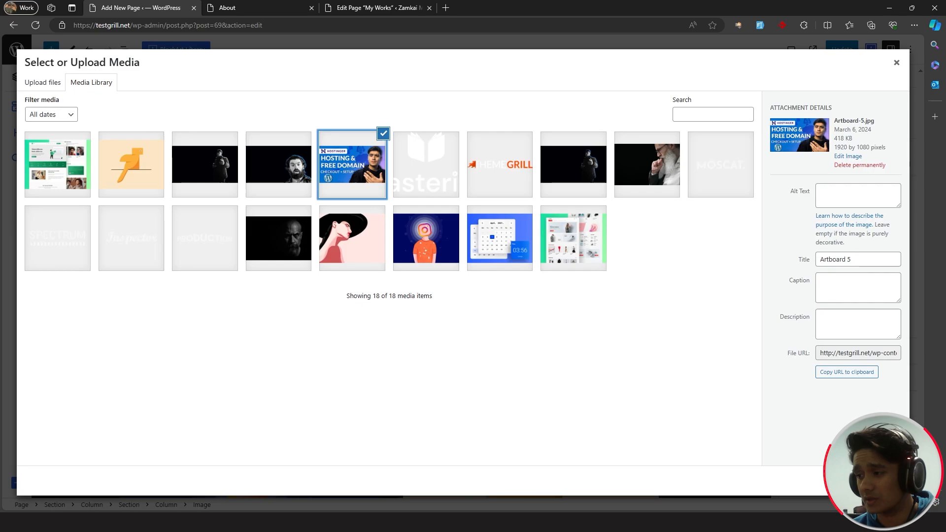
click(887, 482)
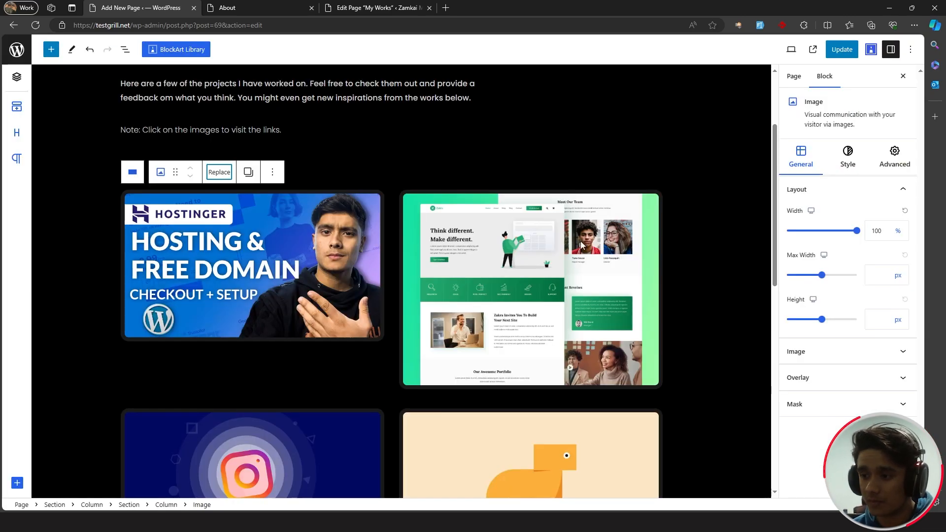
- Replace the green screenshot image with the uploaded Artboard 4.jpg Elementor thumbnail
click(546, 232)
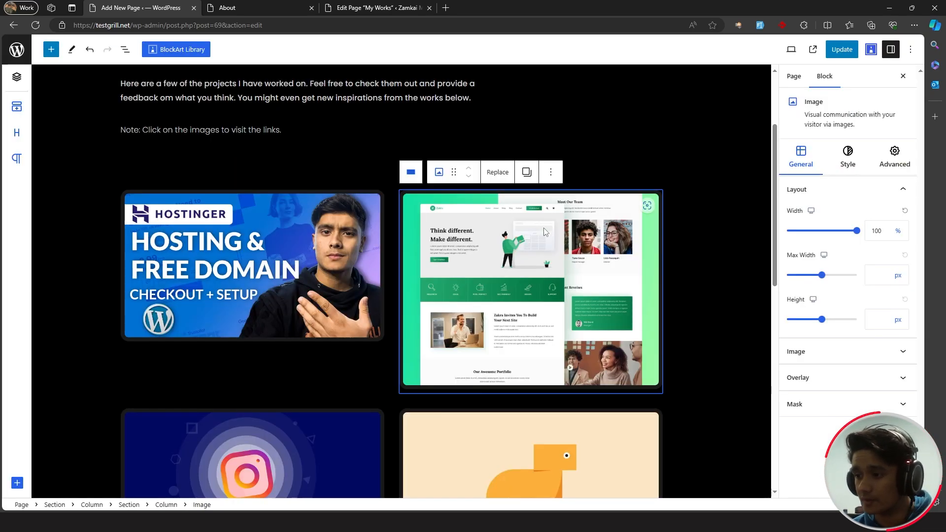
click(505, 172)
click(506, 203)
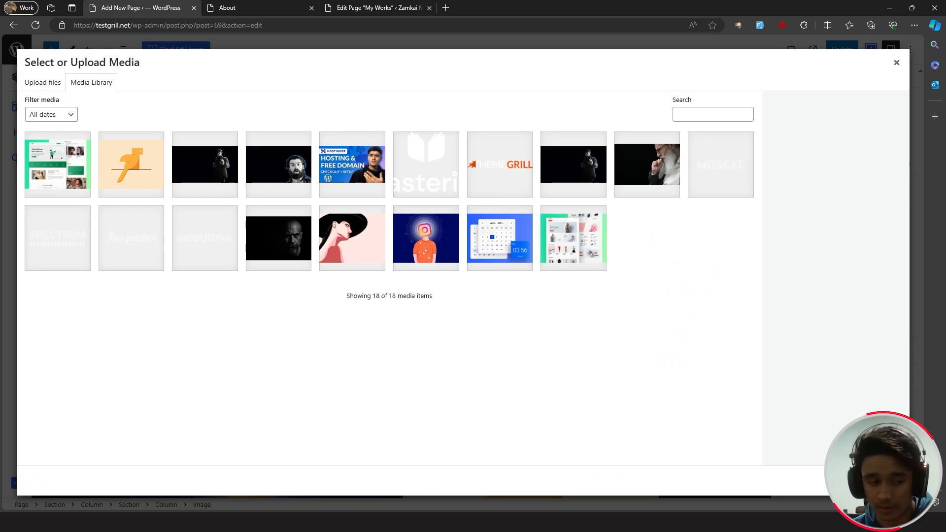
drag(369, 297, 479, 311)
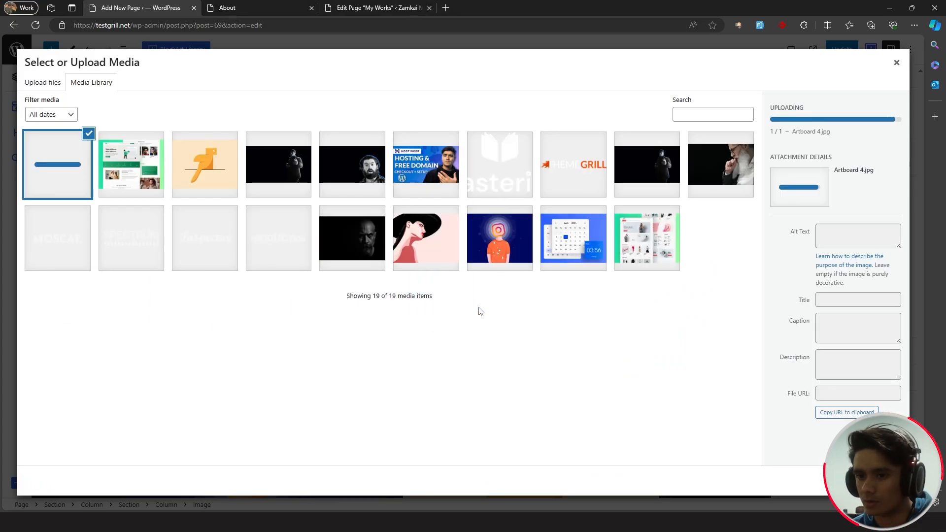
click(884, 481)
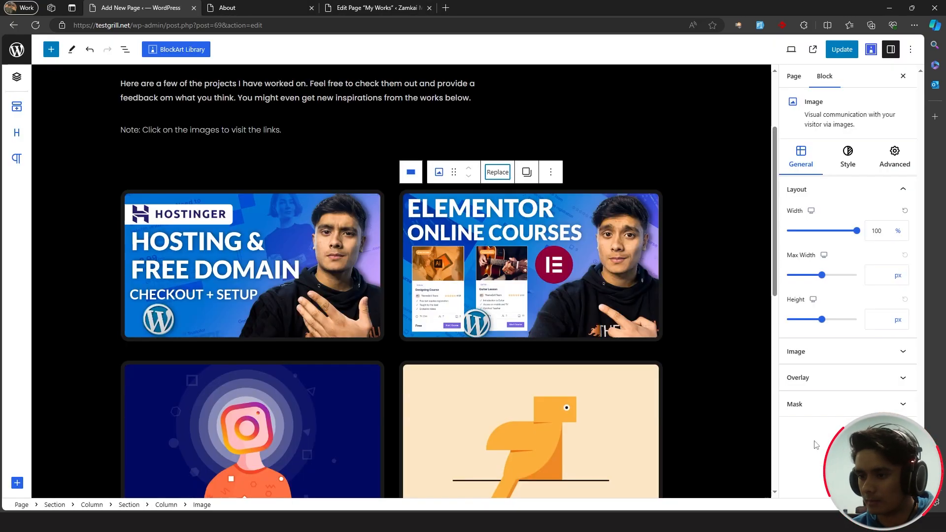
- Replace the calendar image by uploading Custom WP Forms.jpg to the media library
scroll(687, 249, down, 5)
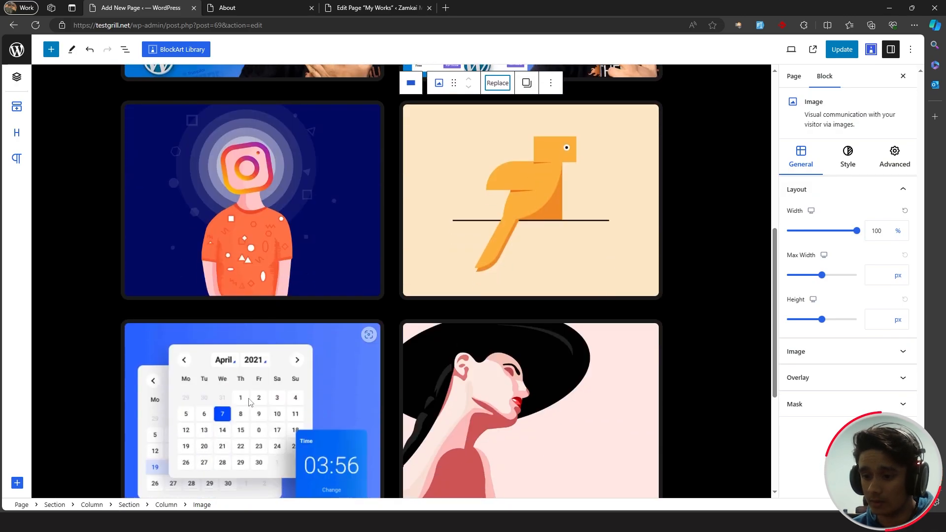
click(248, 354)
click(219, 302)
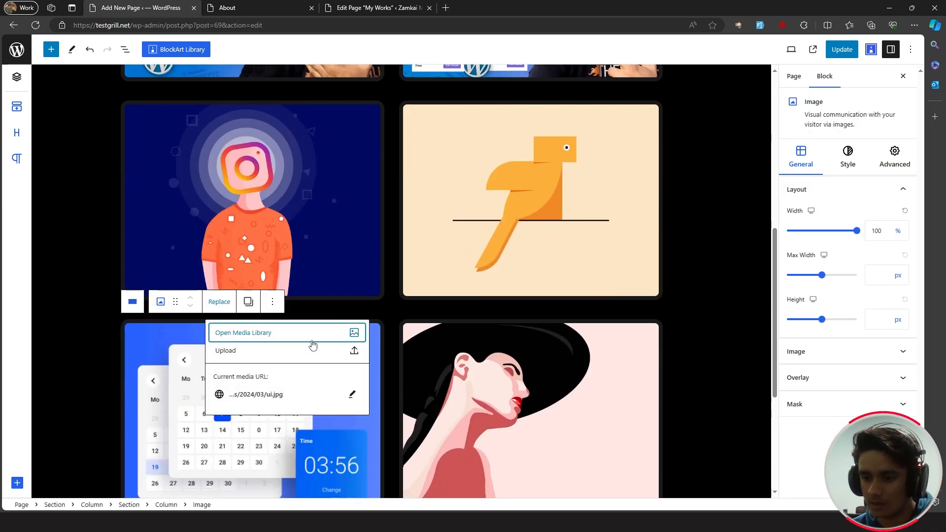
scroll(392, 223, down, 1)
click(393, 223)
click(337, 273)
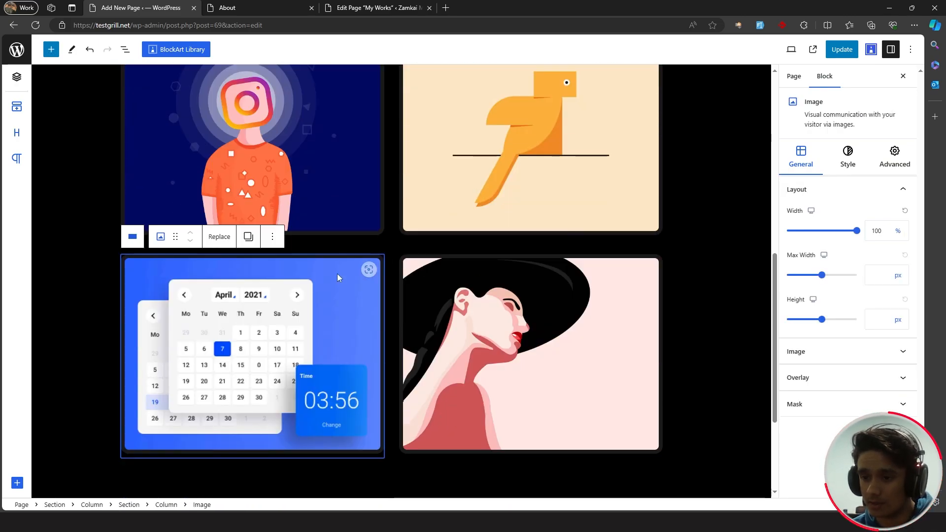
click(219, 239)
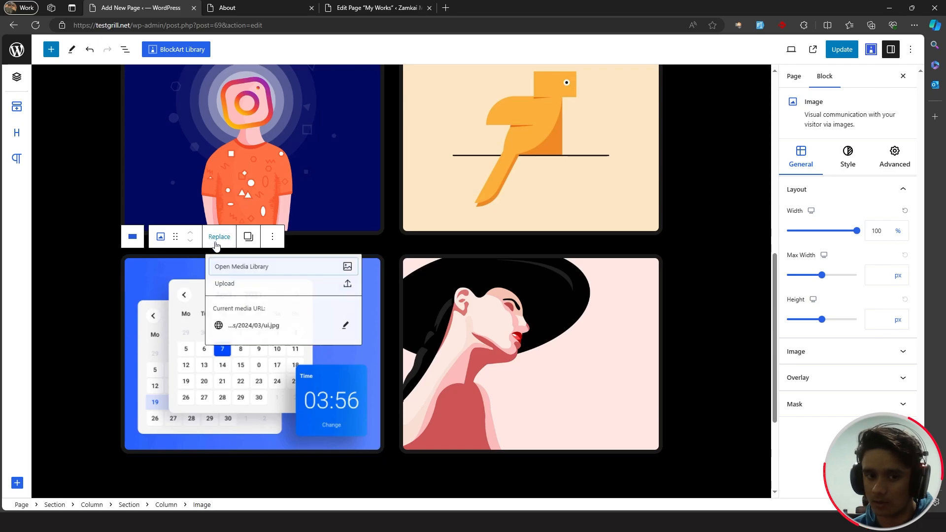
click(235, 288)
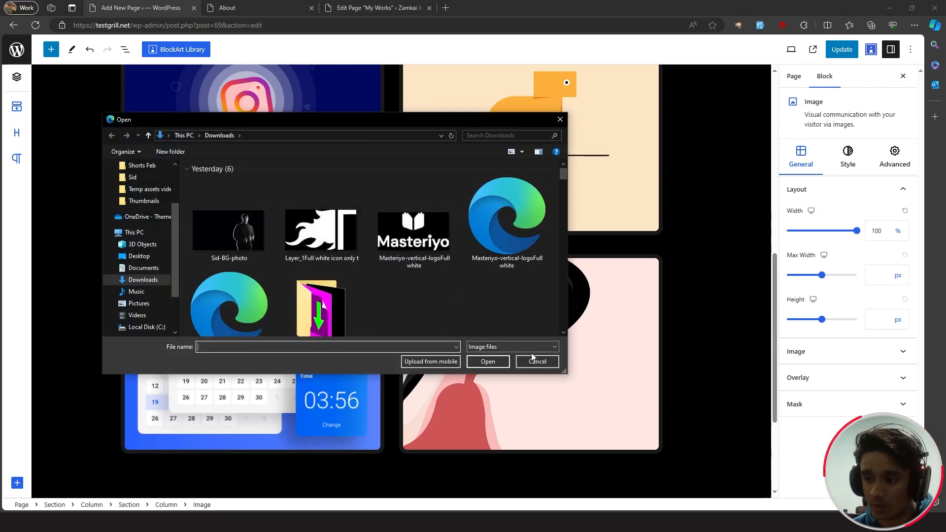
click(537, 363)
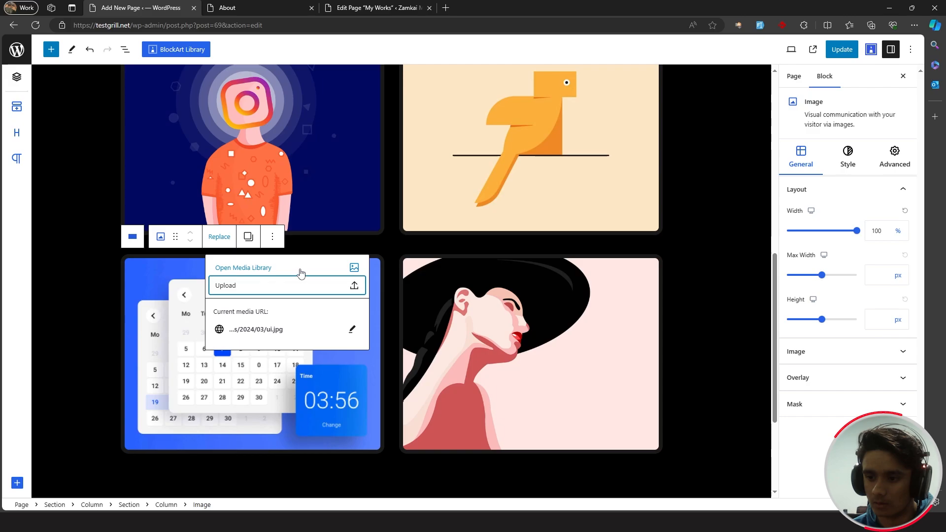
click(298, 269)
drag(945, 316, 303, 313)
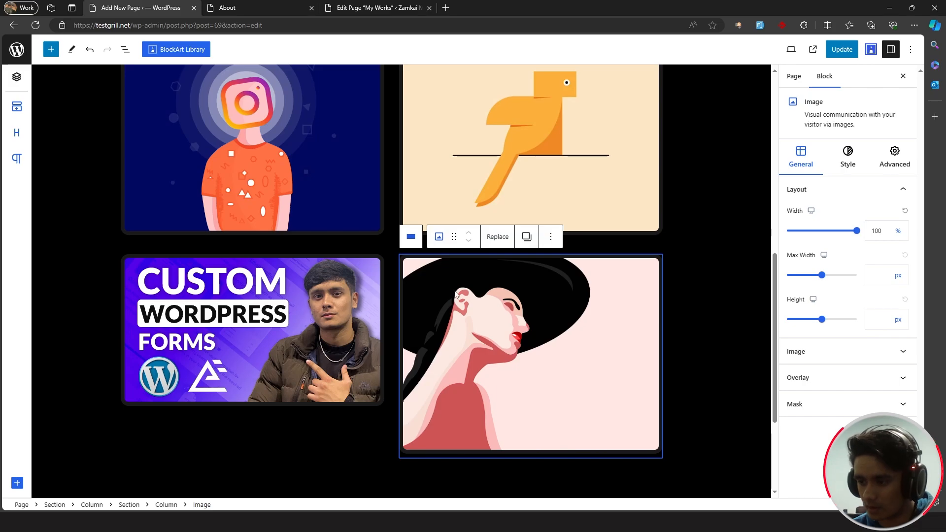
- Bring up the media library to replace the woman-in-hat image
click(498, 237)
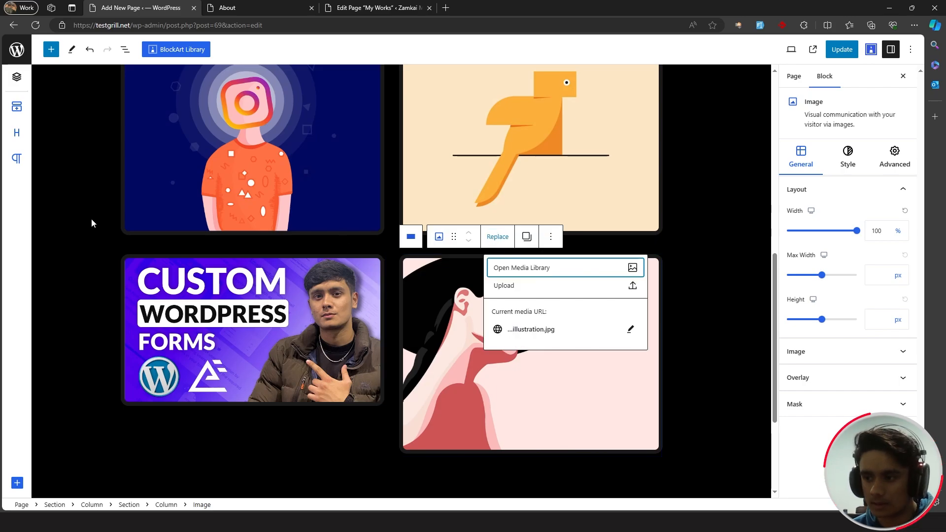
click(509, 270)
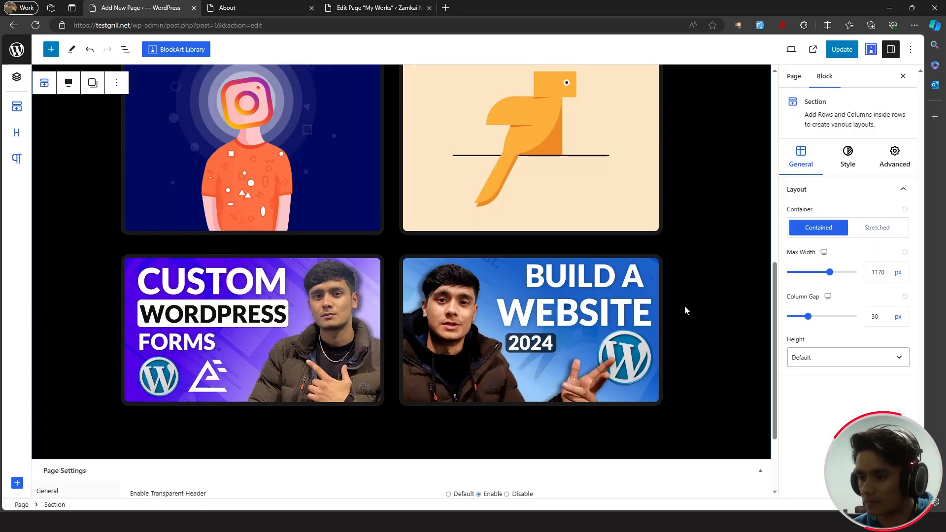
scroll(676, 329, up, 7)
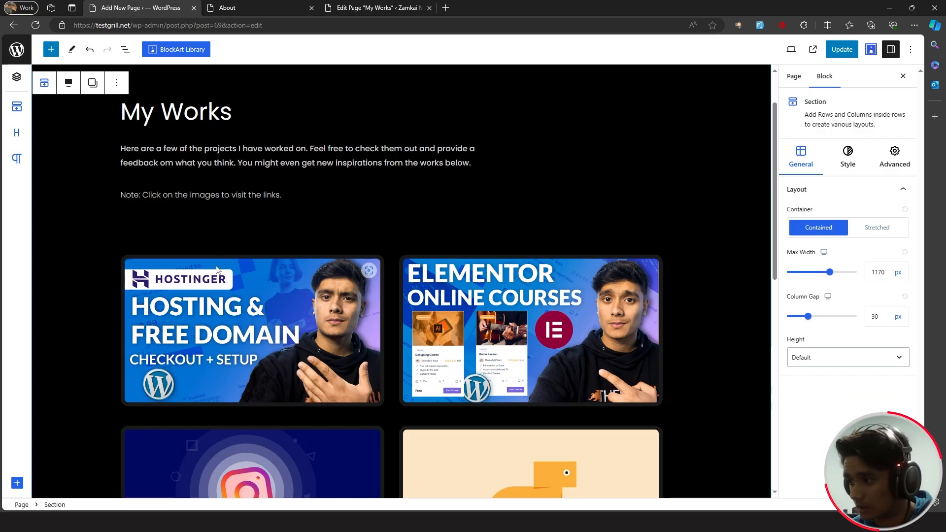
- Link the Hostinger thumbnail to its YouTube video, opening in a new tab
click(217, 270)
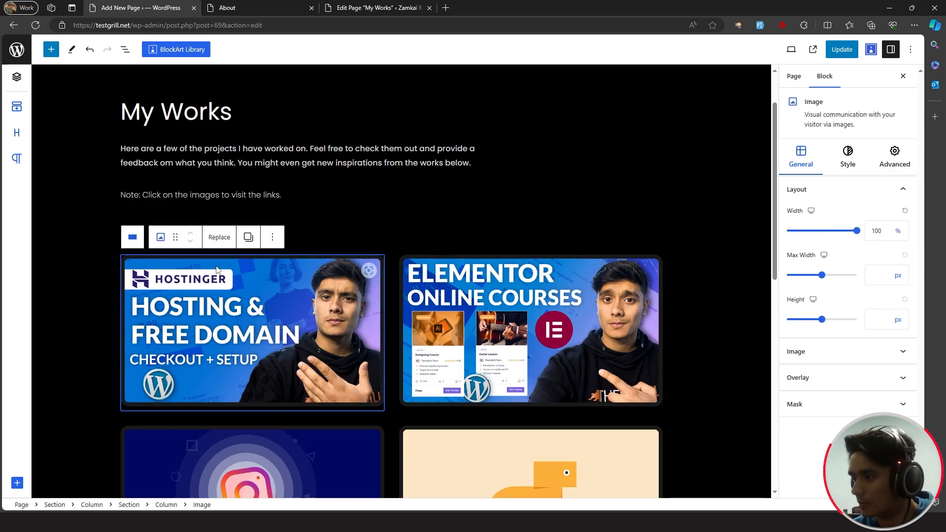
click(848, 356)
click(904, 238)
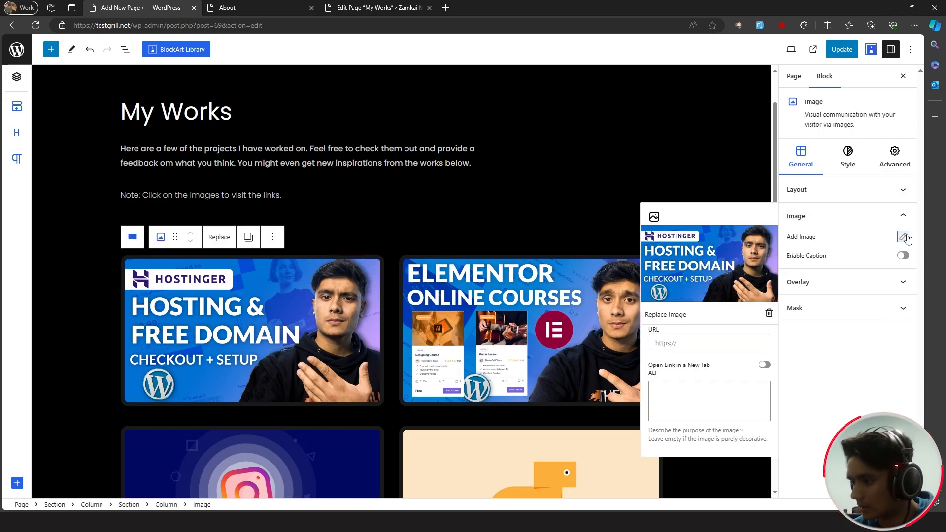
click(680, 343)
key(ctrl+v)
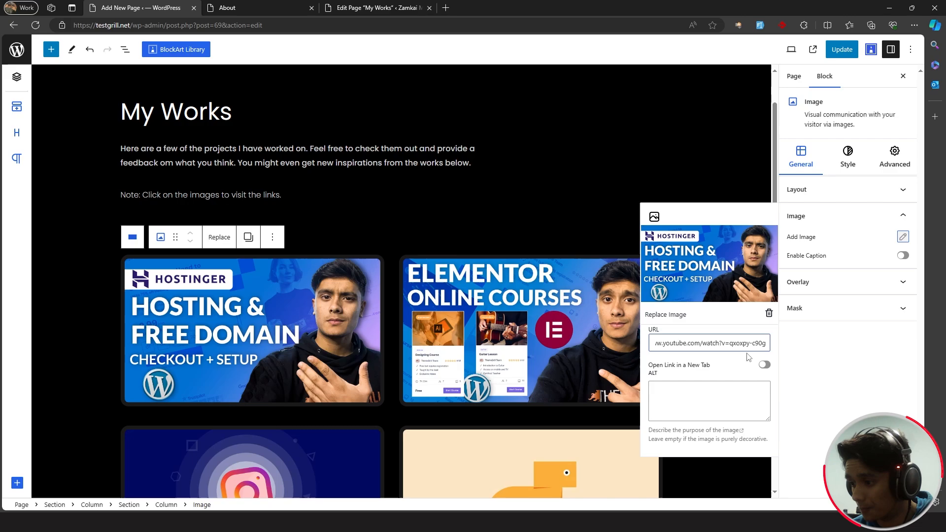
click(764, 367)
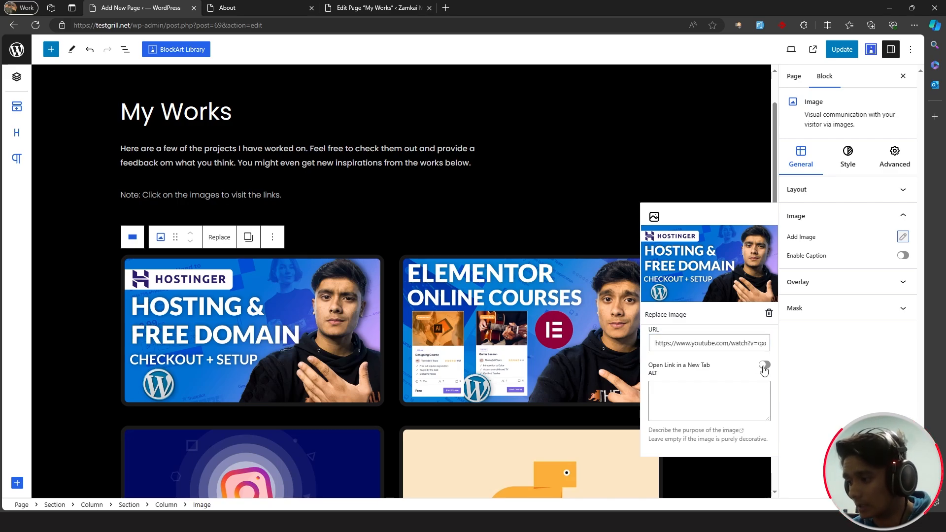
click(904, 237)
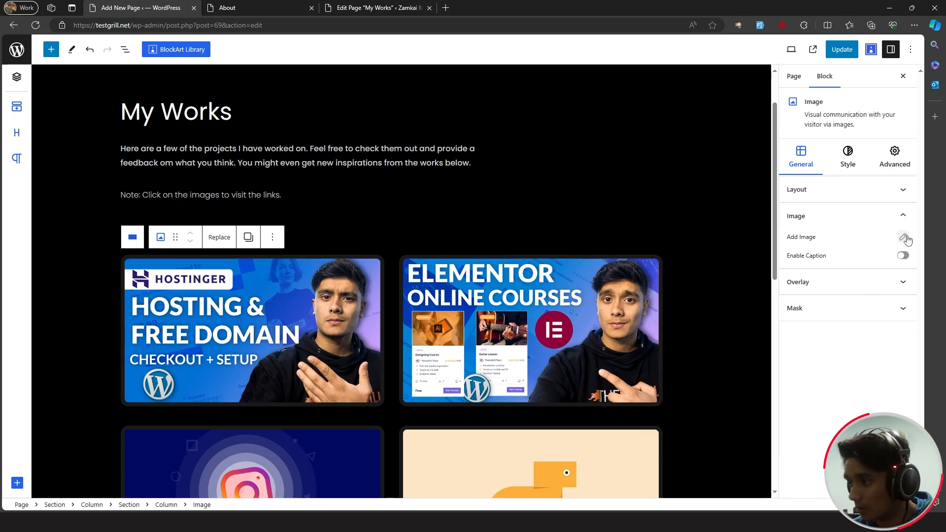
- Give the Hostinger thumbnail a Zoom In hover effect and save
click(857, 166)
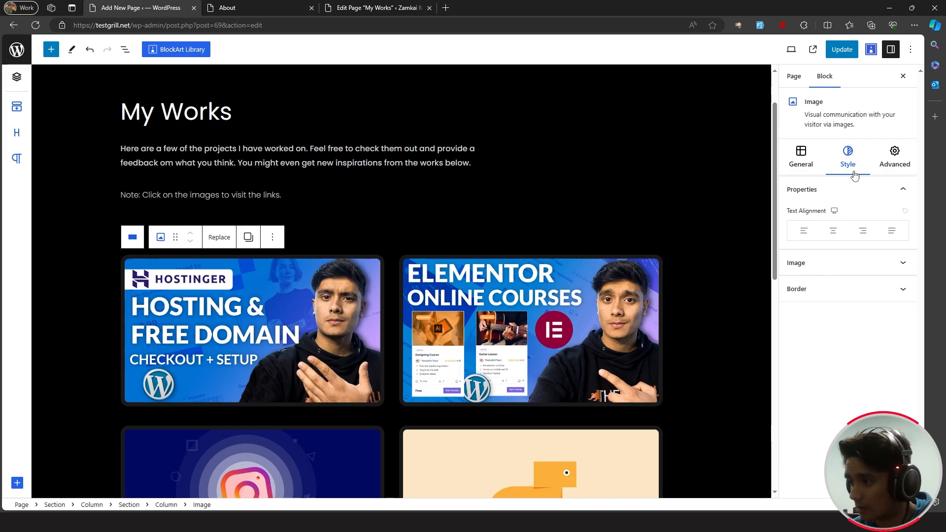
click(836, 263)
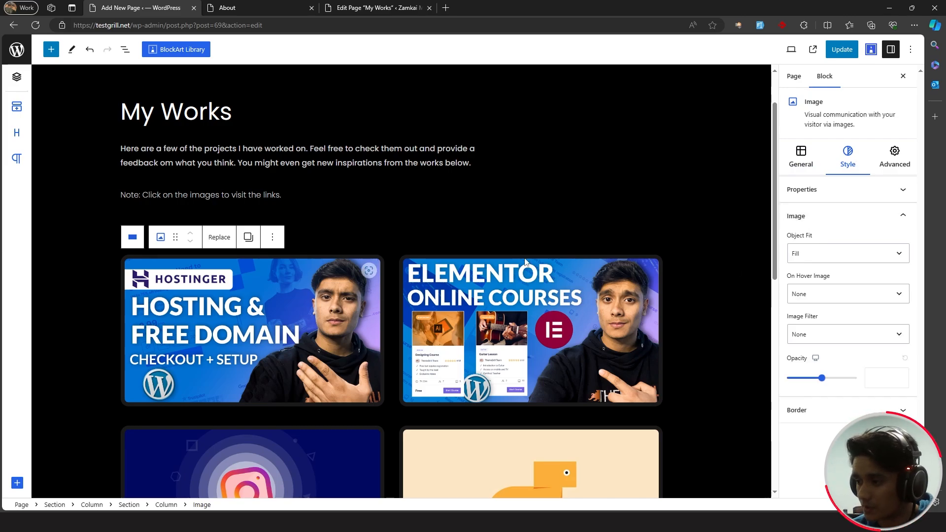
click(840, 297)
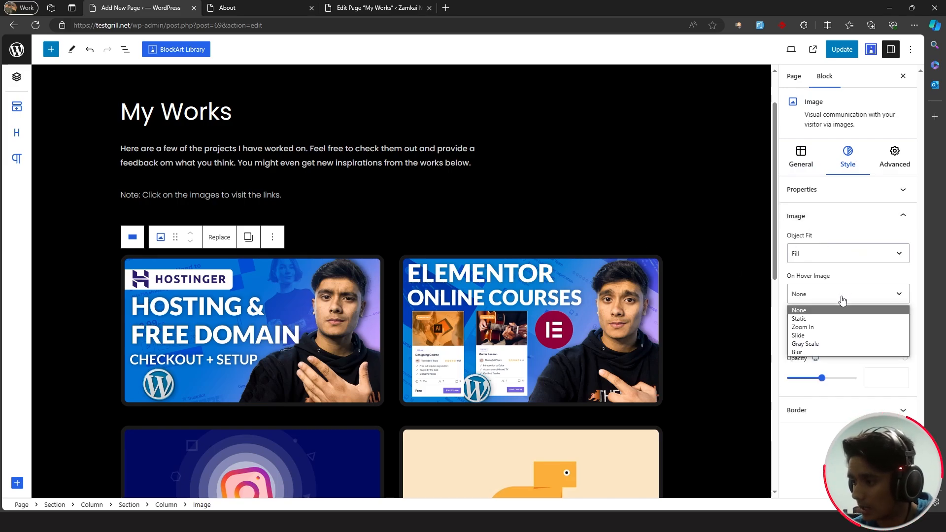
click(837, 327)
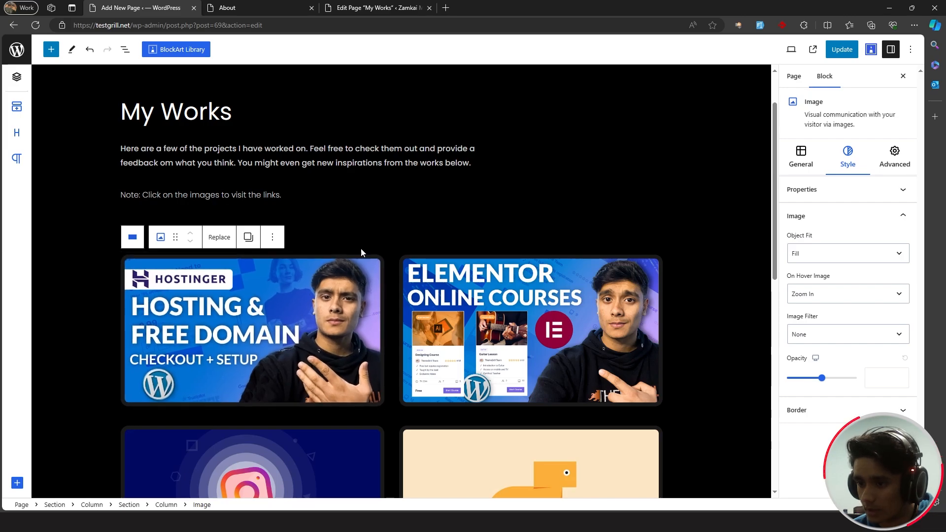
key(ctrl+s)
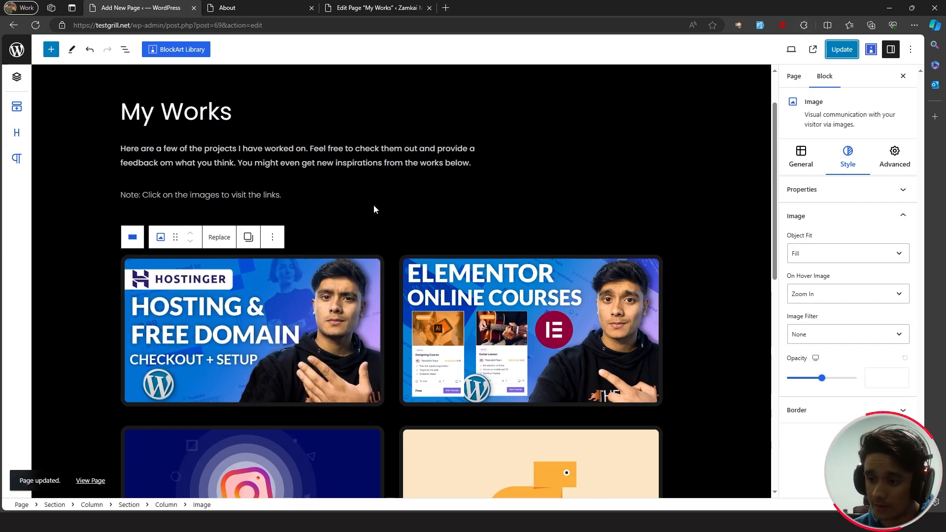
scroll(394, 217, down, 2)
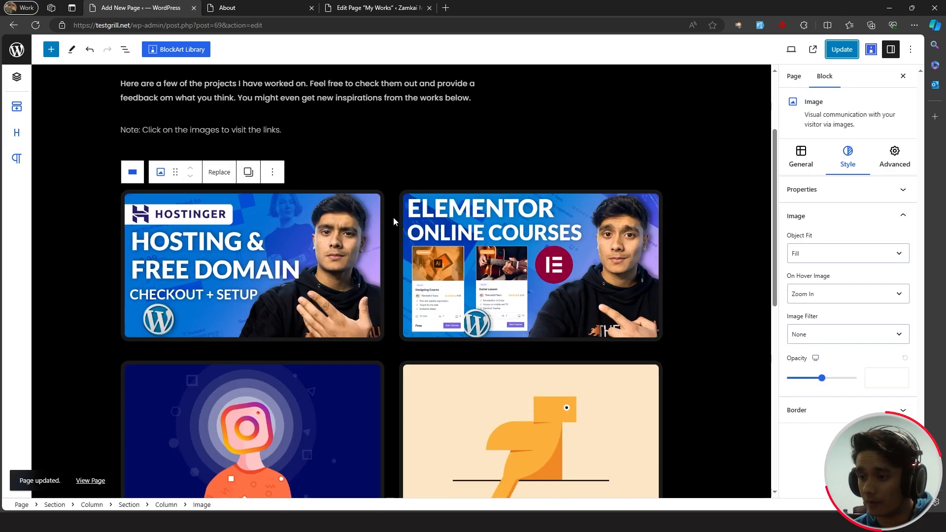
- Link the Elementor Online Courses image to its YouTube video in a new tab and save
click(475, 225)
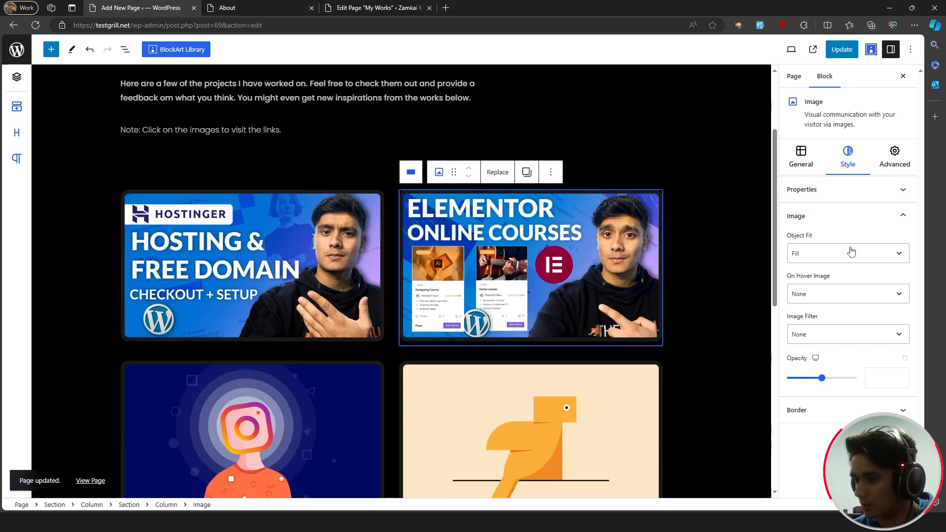
click(803, 160)
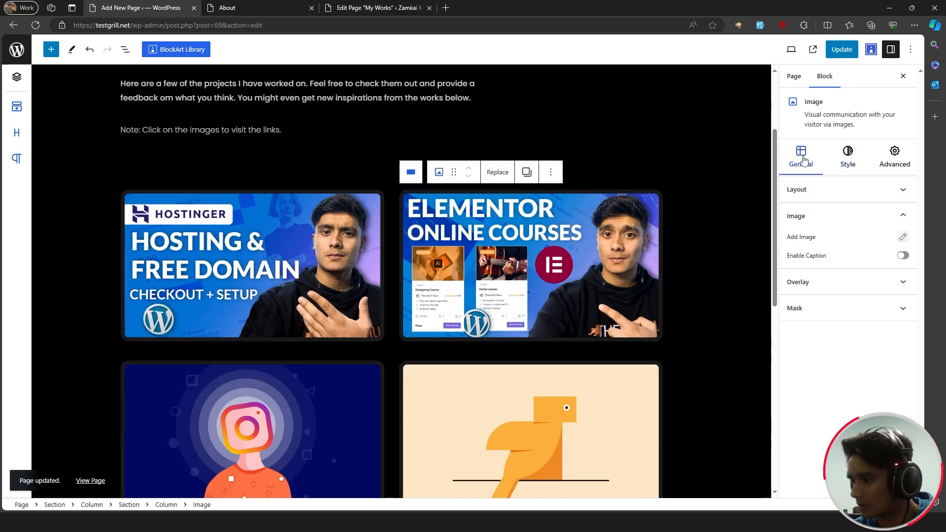
click(903, 239)
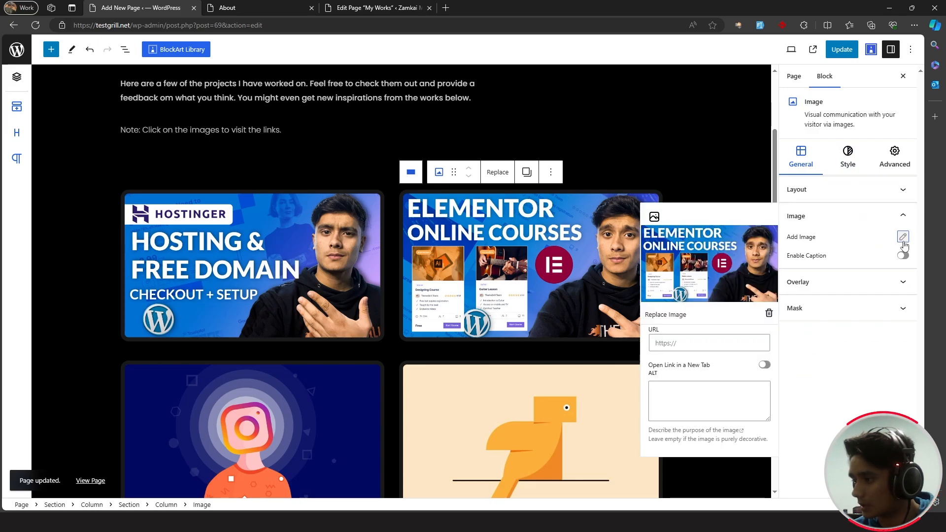
click(695, 343)
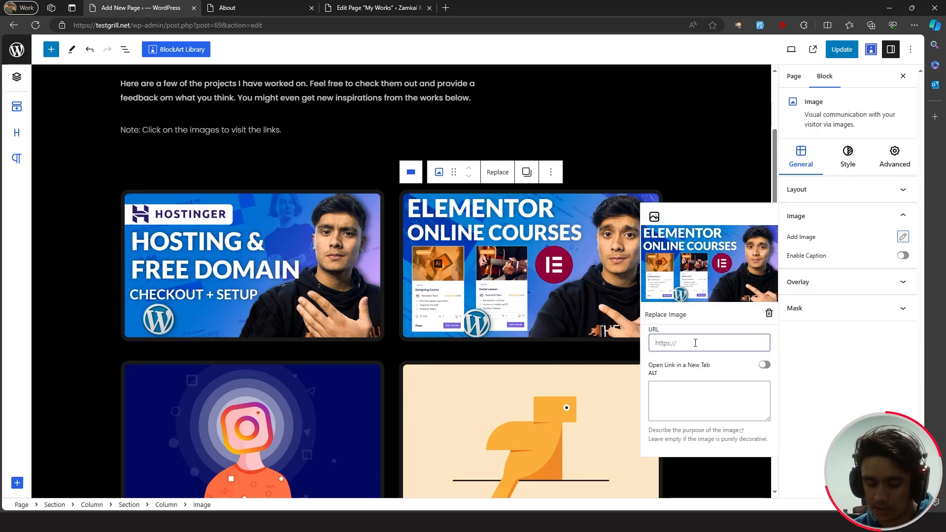
text(https://www.youtube.com/watch?v=qxoxpy-c90g)
click(764, 365)
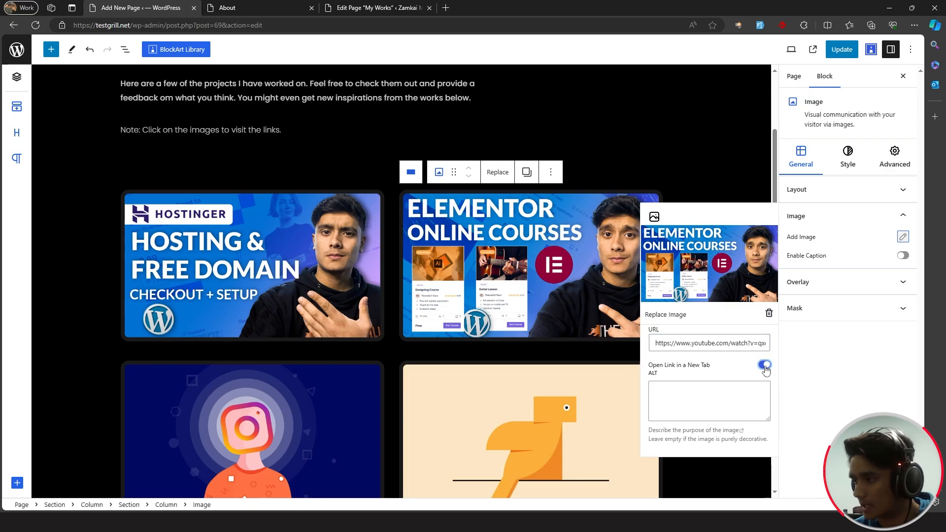
click(829, 55)
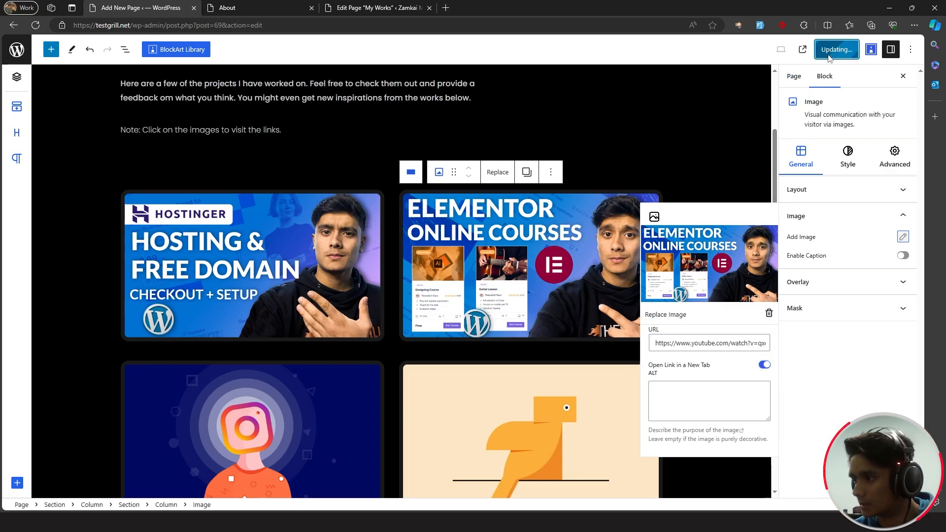
- Set the Elementor image's hover effect to Zoom In and update the page
click(855, 159)
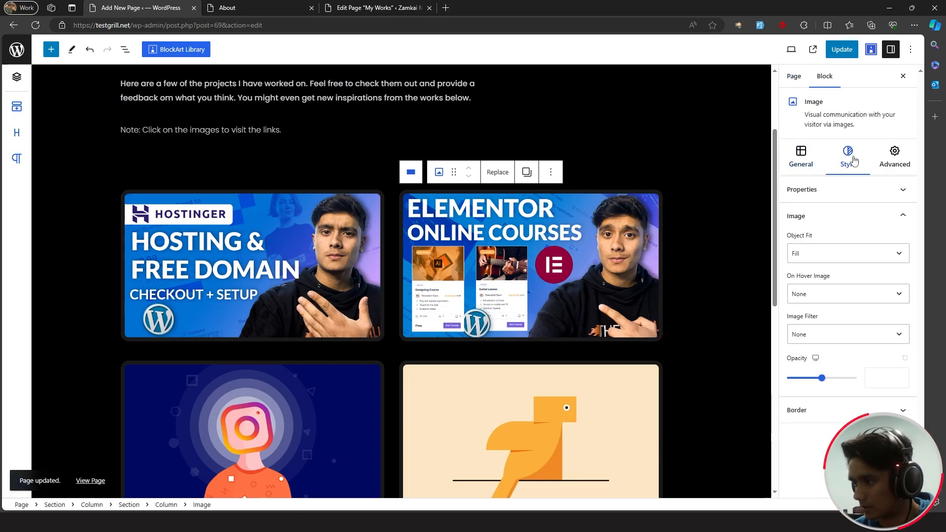
click(825, 292)
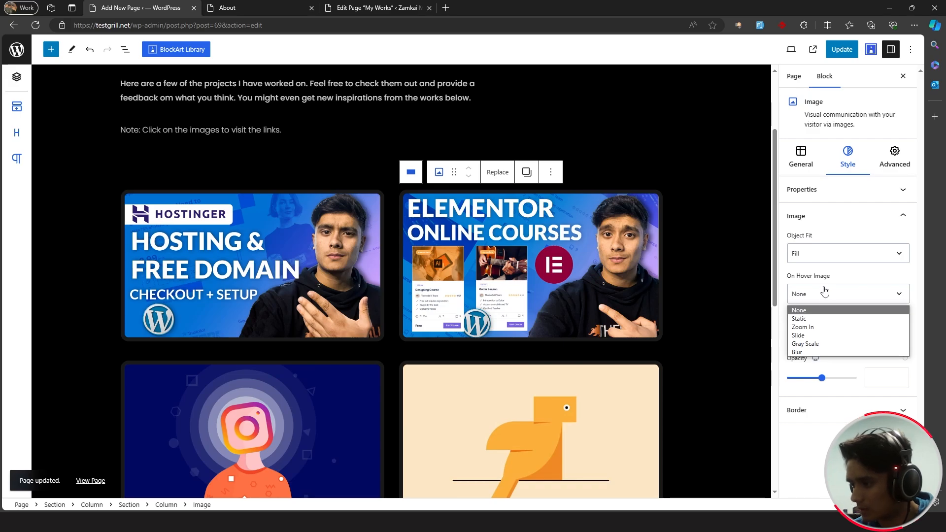
click(832, 328)
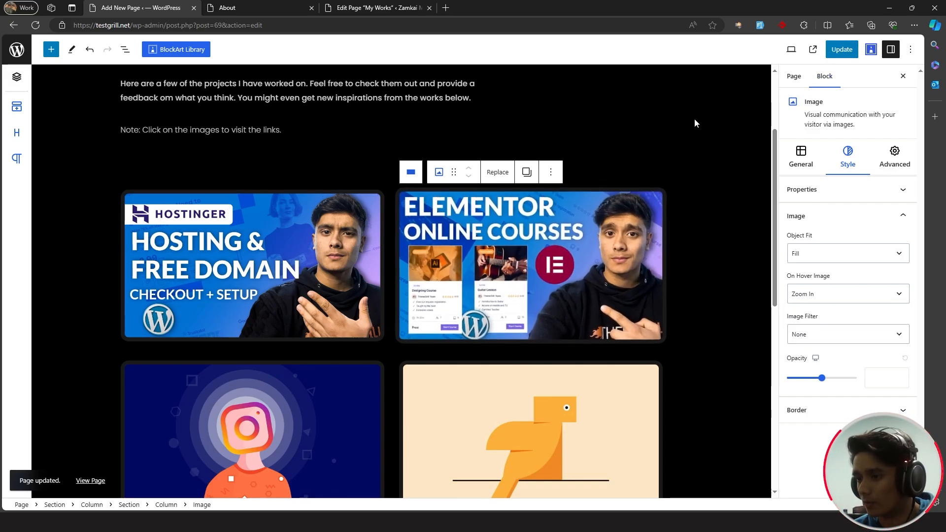
click(842, 50)
scroll(702, 219, down, 8)
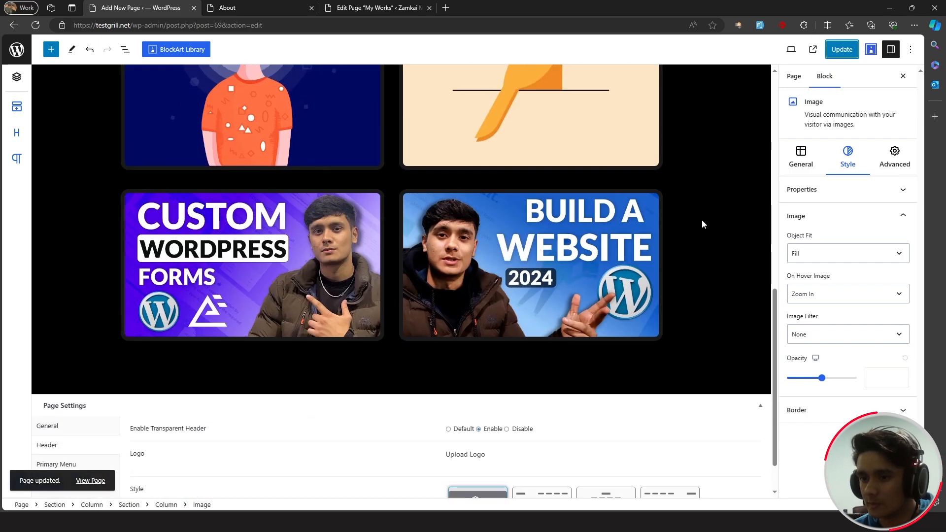
click(323, 203)
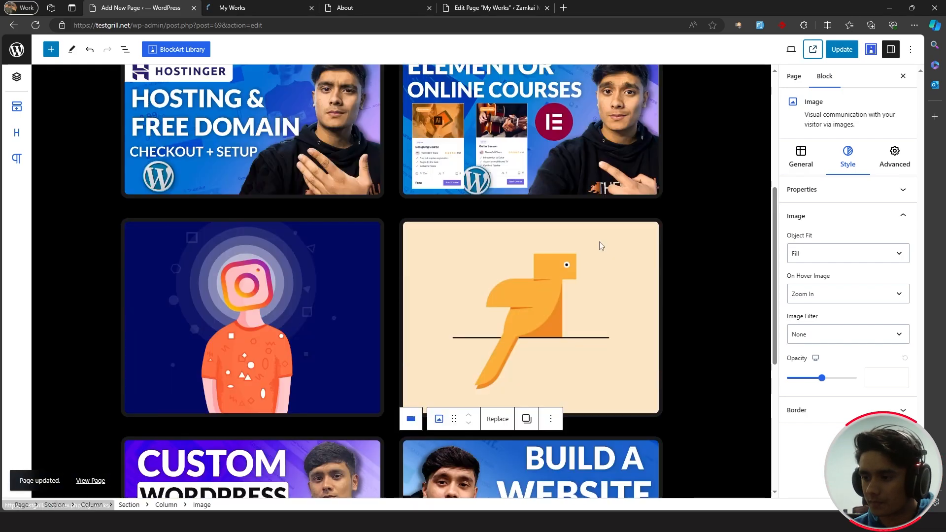
scroll(600, 241, down, 5)
scroll(700, 235, up, 10)
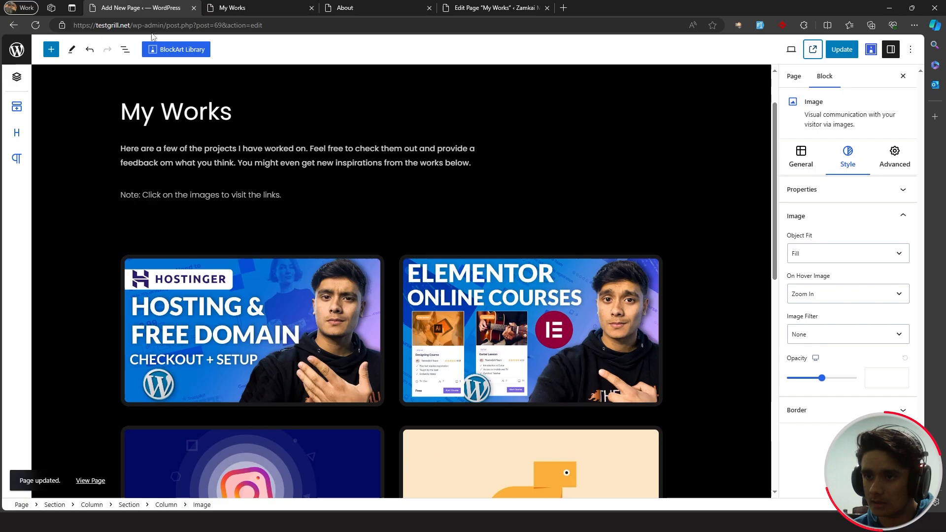
click(249, 6)
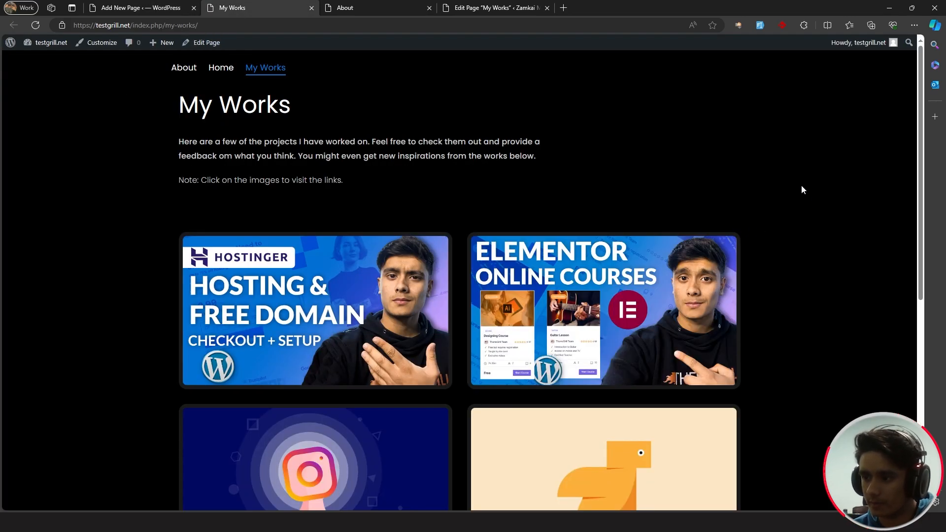
scroll(810, 240, down, 1)
scroll(810, 240, down, 7)
scroll(814, 268, up, 8)
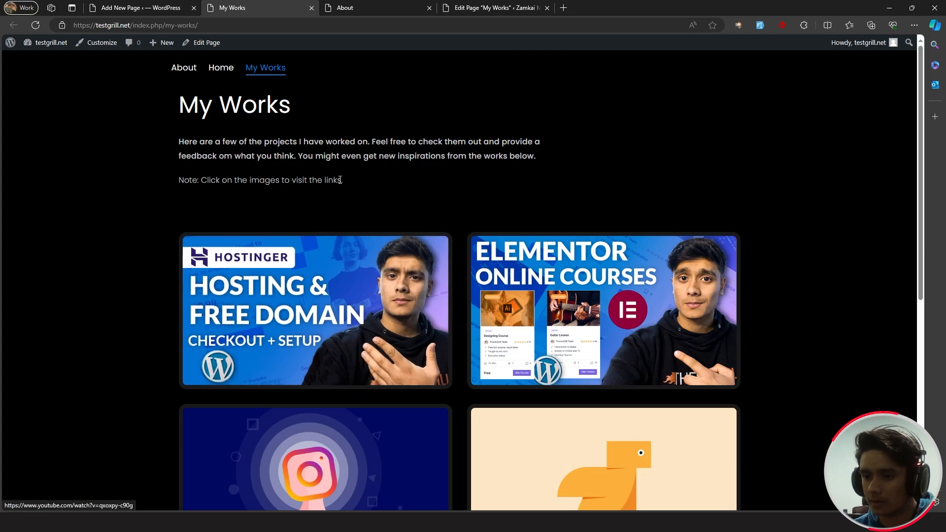
click(347, 265)
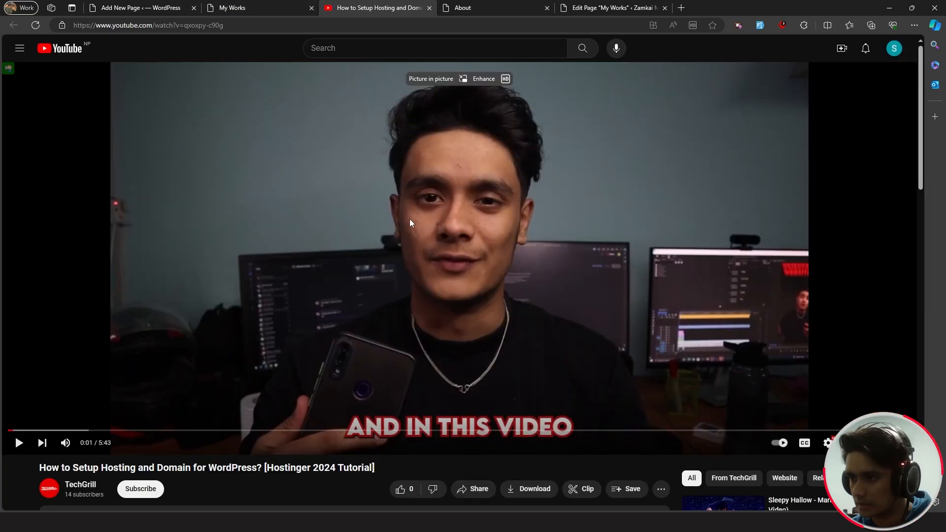
key(ctrl+w)
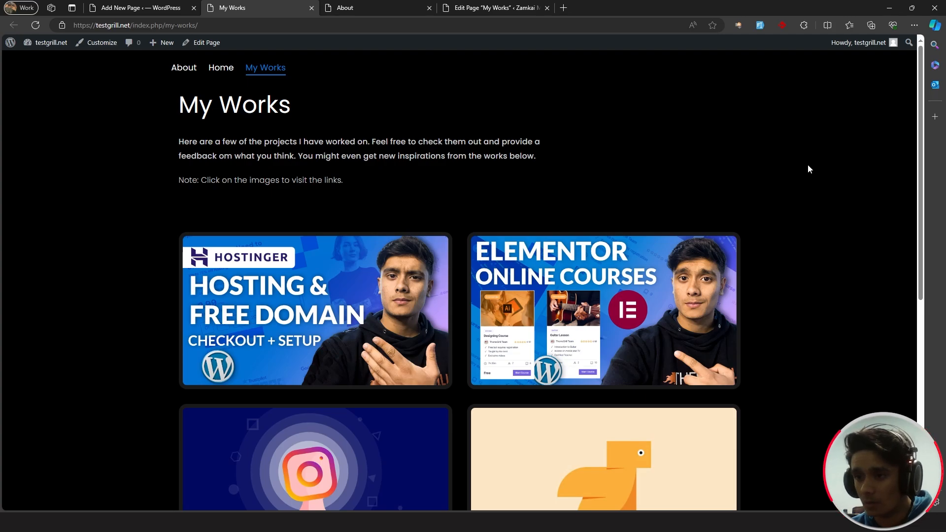
scroll(808, 165, down, 7)
scroll(821, 248, up, 3)
scroll(820, 252, up, 4)
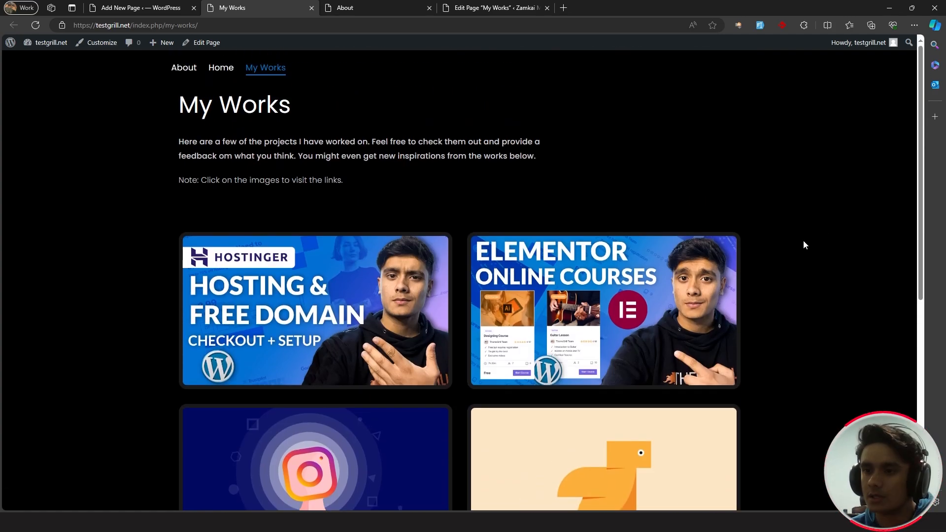
key(ctrl+w)
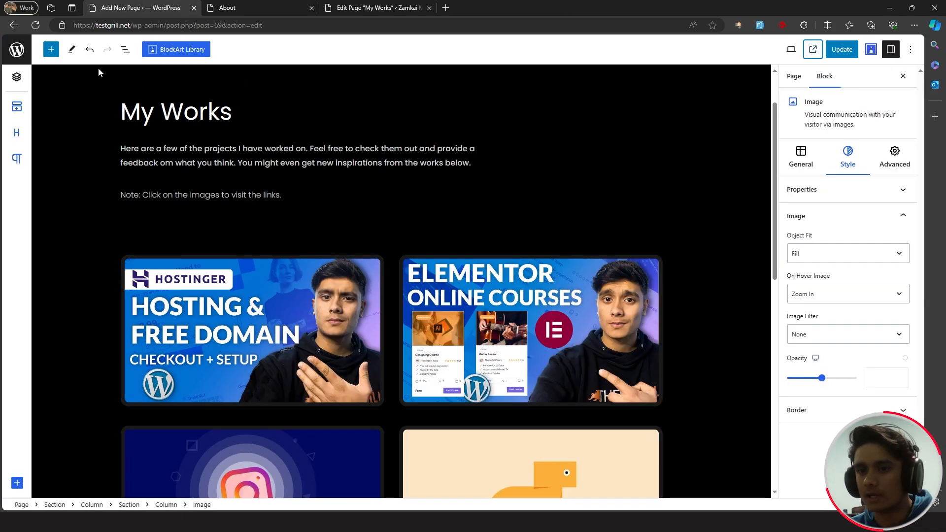
- Create a new page titled 'Contact' and open the block inserter
click(17, 49)
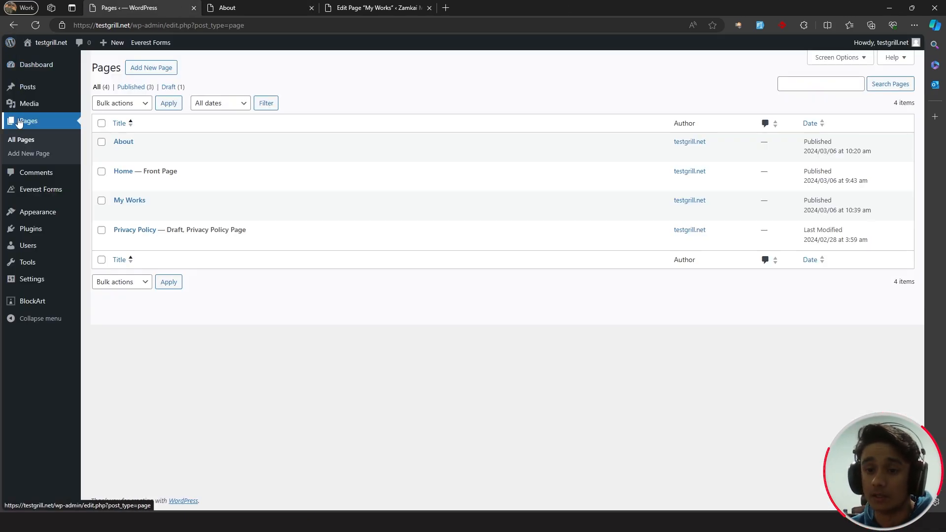
click(151, 68)
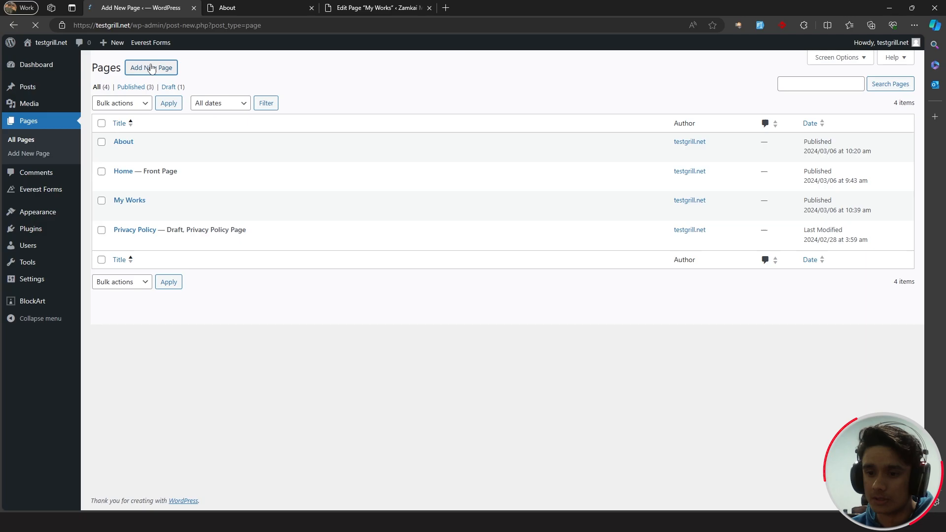
text(Contact)
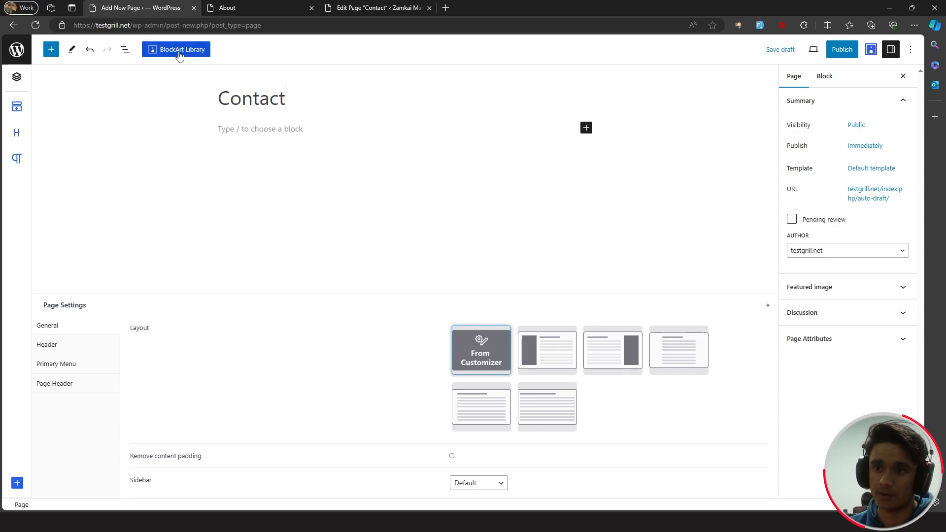
click(268, 146)
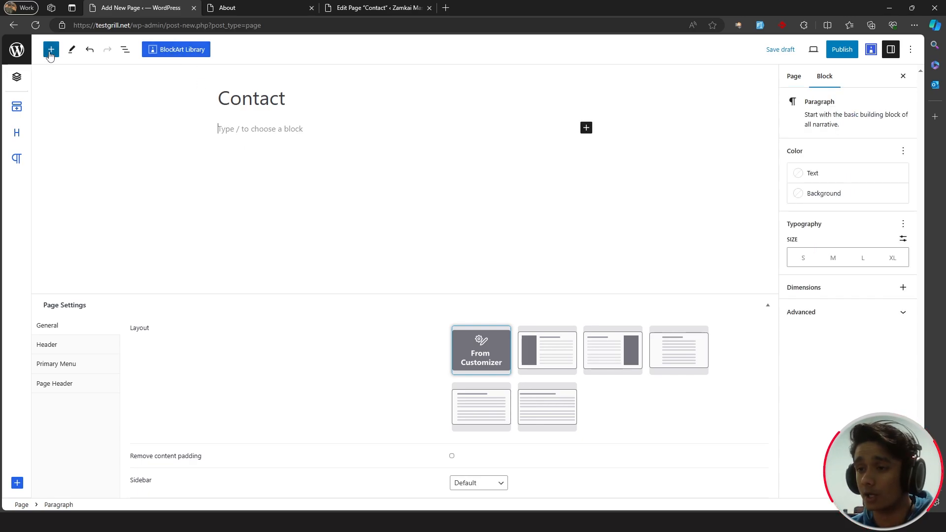
click(50, 51)
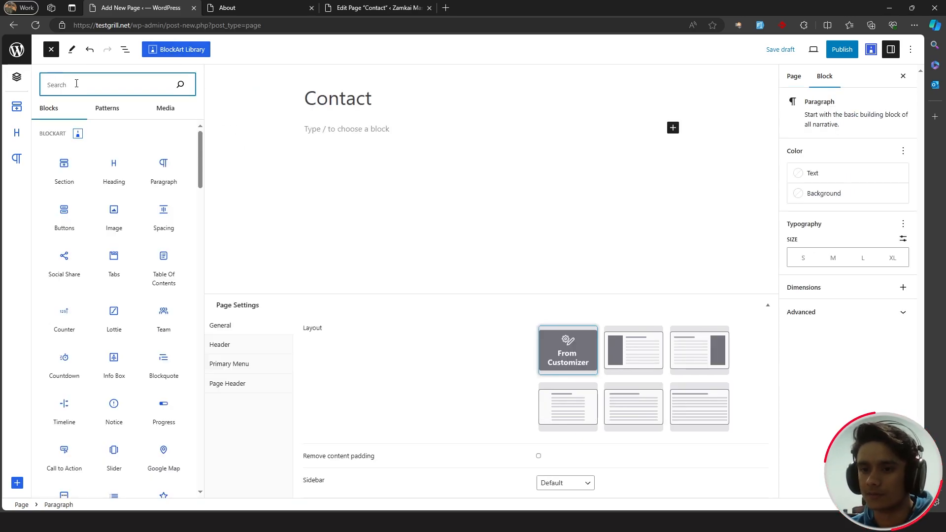
- Add a single-column Section block to the page and make it full width
drag(64, 170, 516, 115)
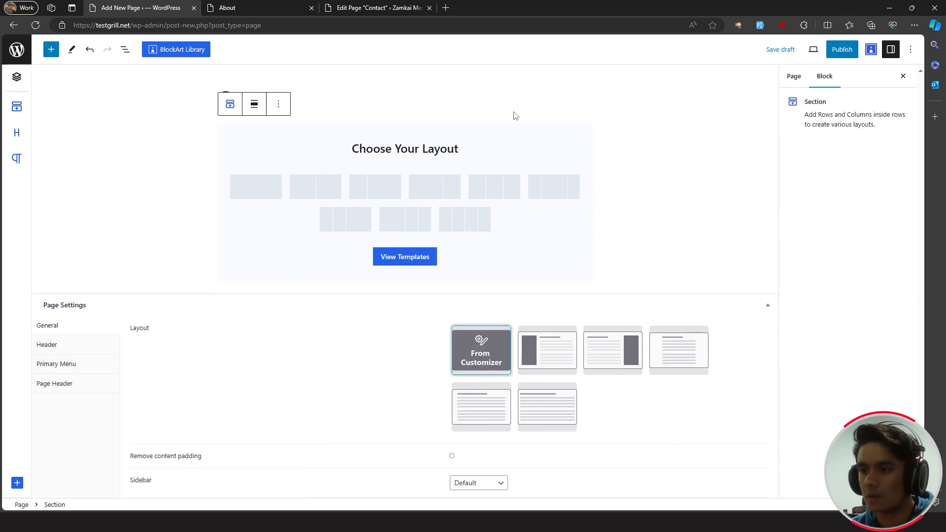
click(267, 187)
click(400, 134)
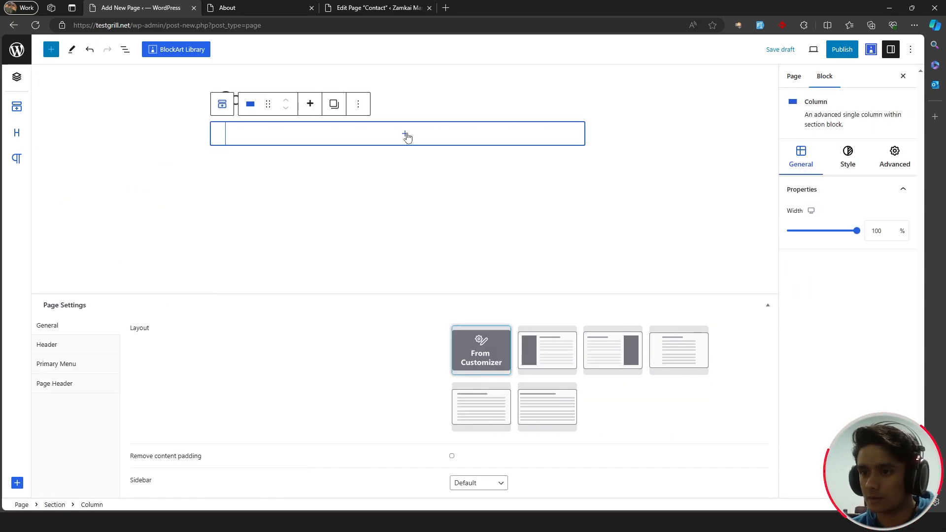
click(125, 49)
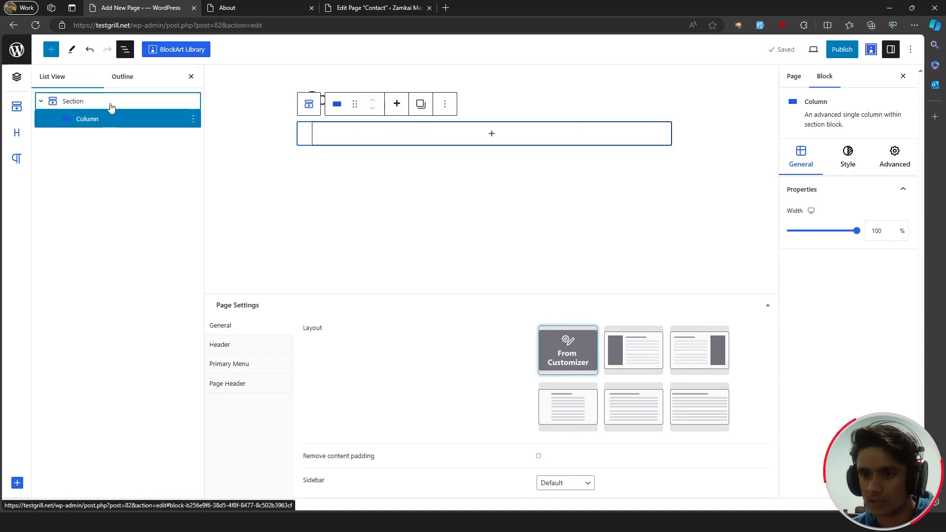
click(110, 102)
click(340, 104)
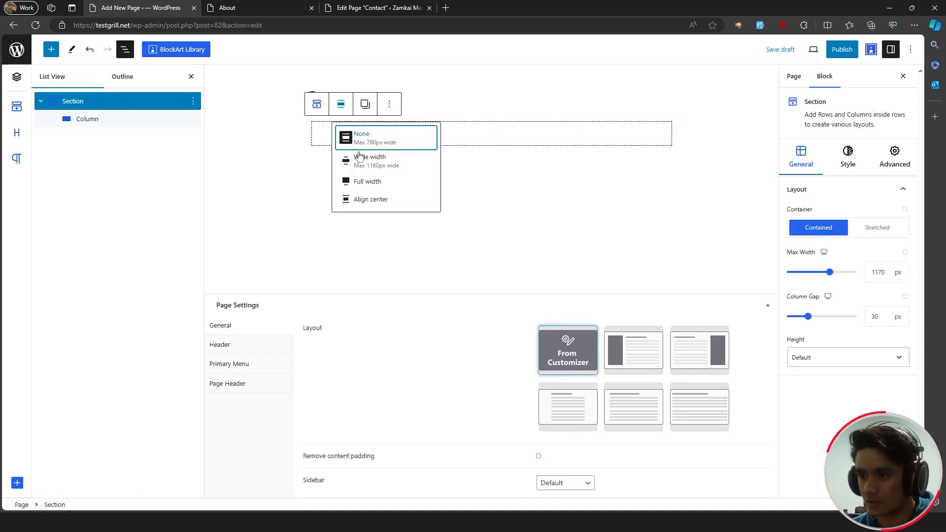
click(374, 182)
click(448, 144)
- Insert a Heading block in the column reading "Drop your queries here:"
click(469, 140)
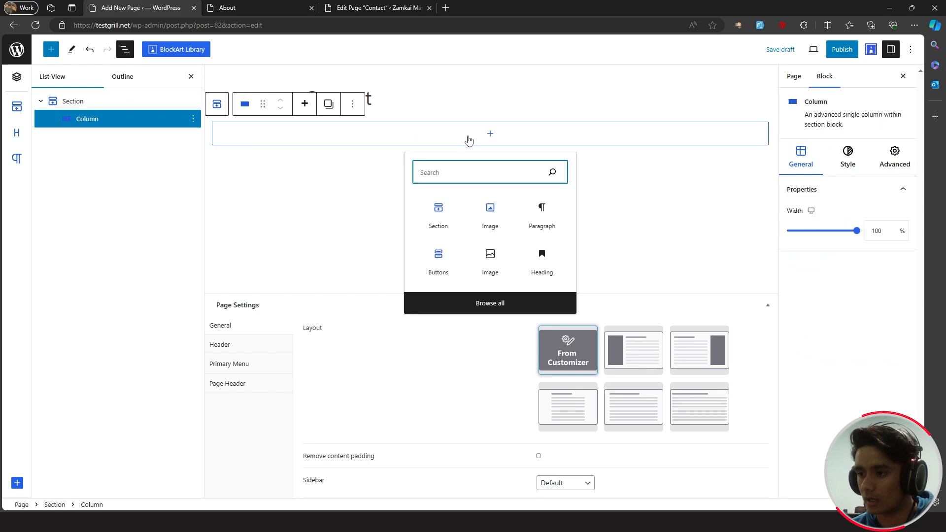
text(head)
click(436, 212)
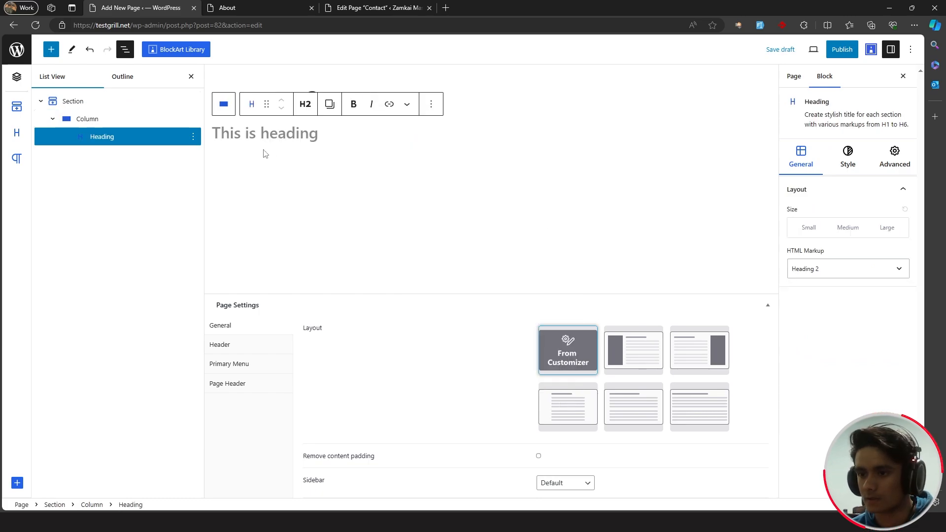
text(D)
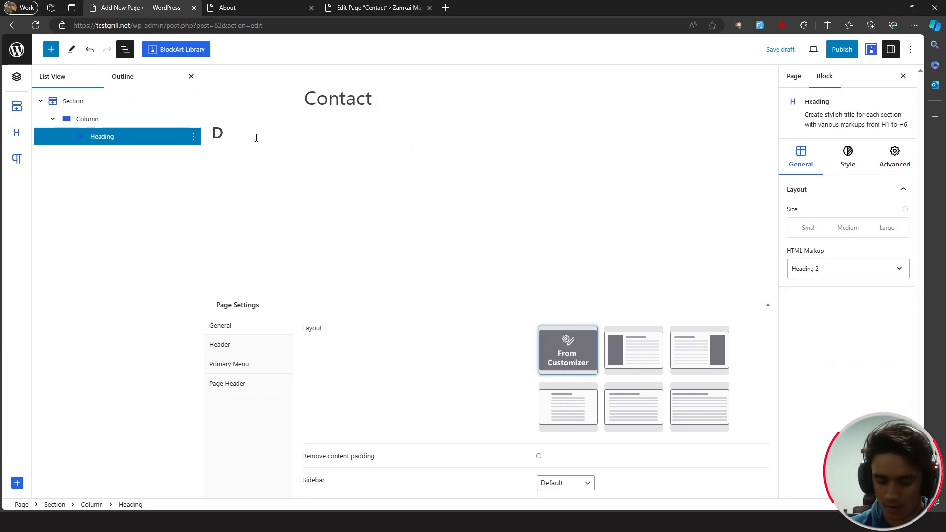
text(rop your queries here:)
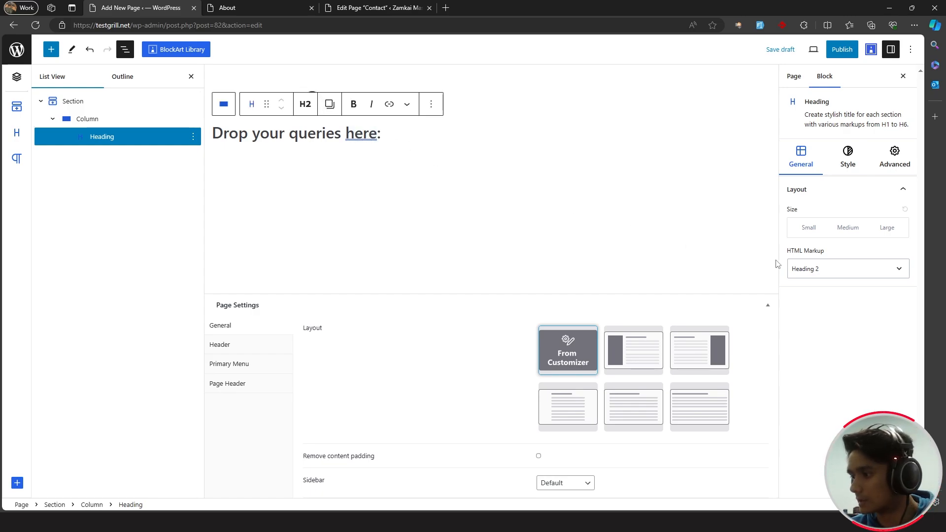
- Set the heading font to Poppins and publish the page
click(848, 158)
click(854, 288)
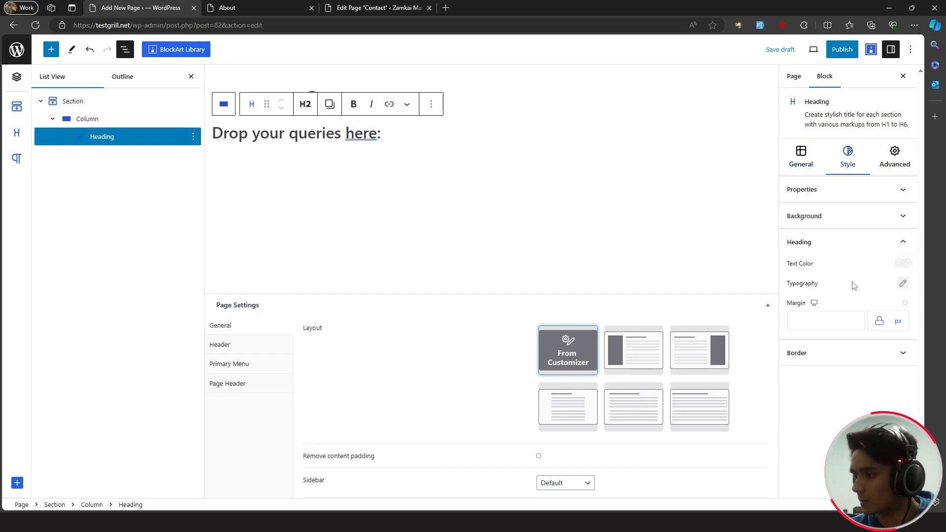
click(903, 283)
click(681, 83)
text(pop)
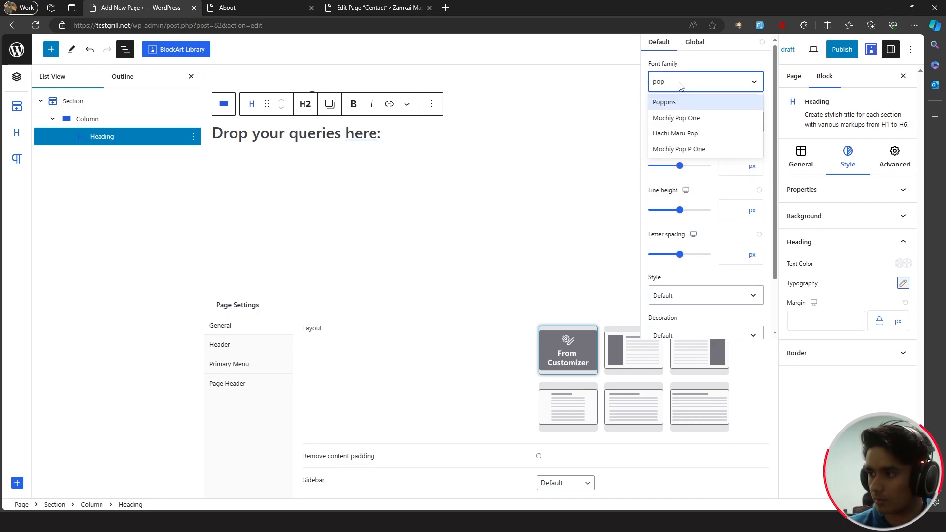
text(p)
key(Return)
click(403, 138)
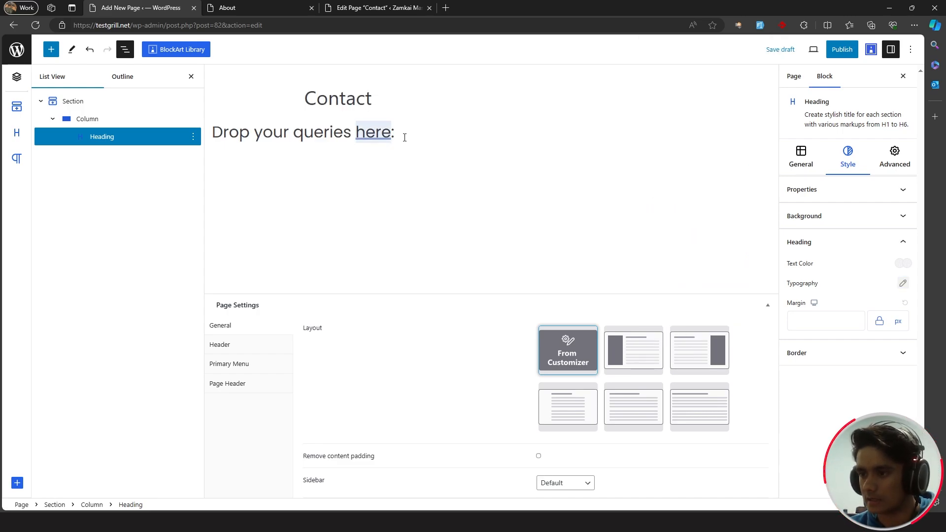
click(405, 138)
click(843, 49)
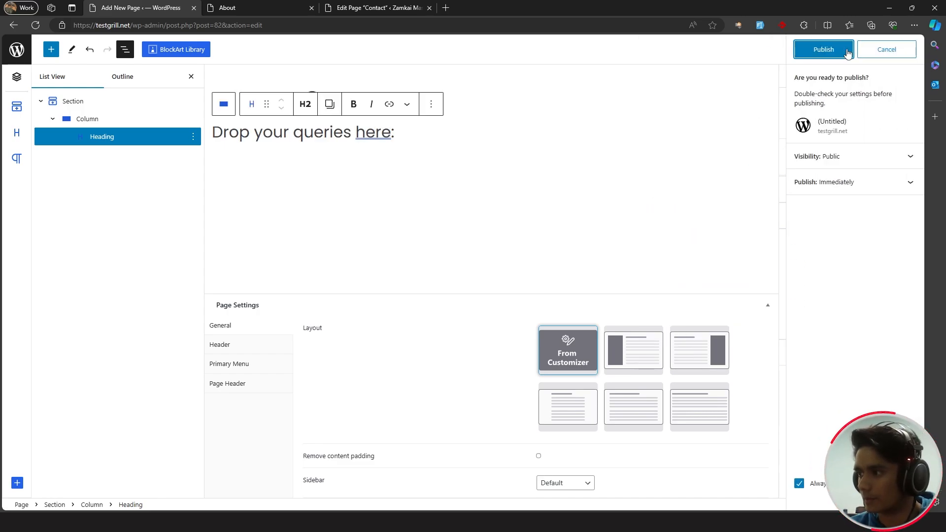
click(820, 49)
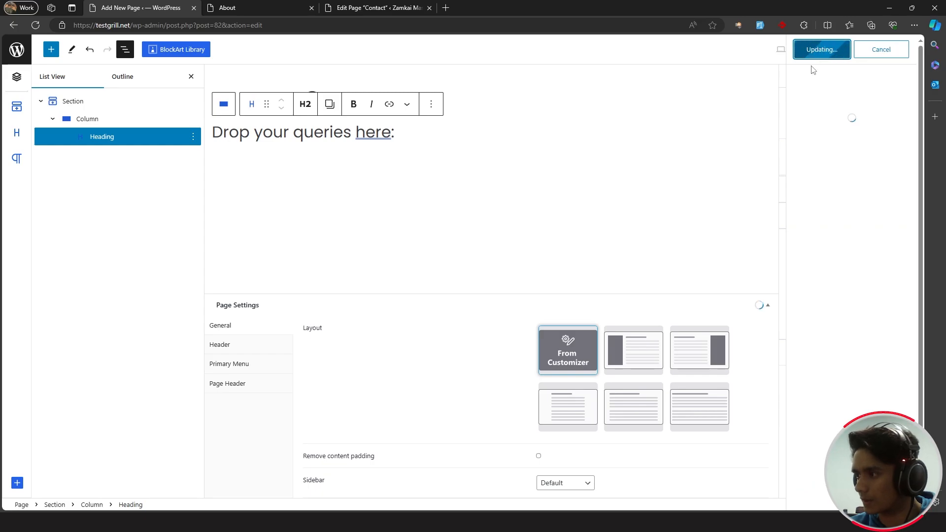
- Start choosing a background type in the section's style settings
click(92, 104)
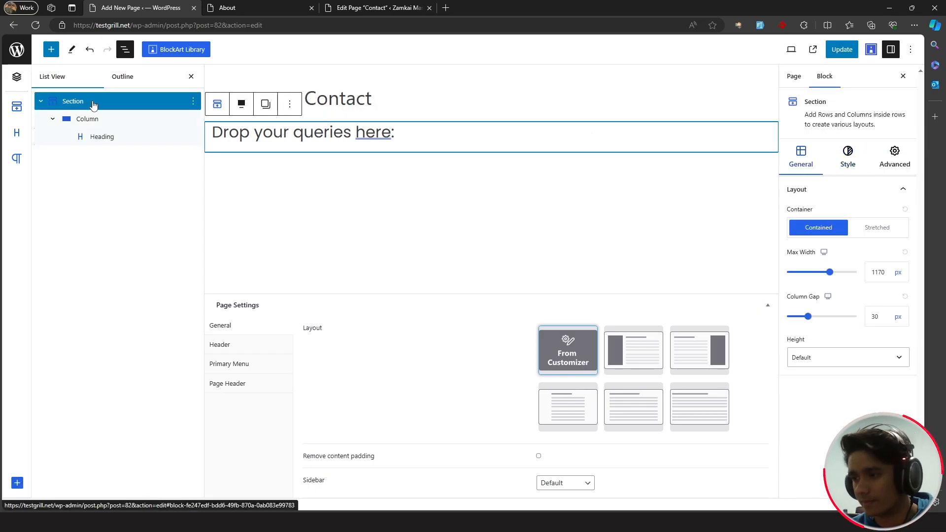
click(850, 153)
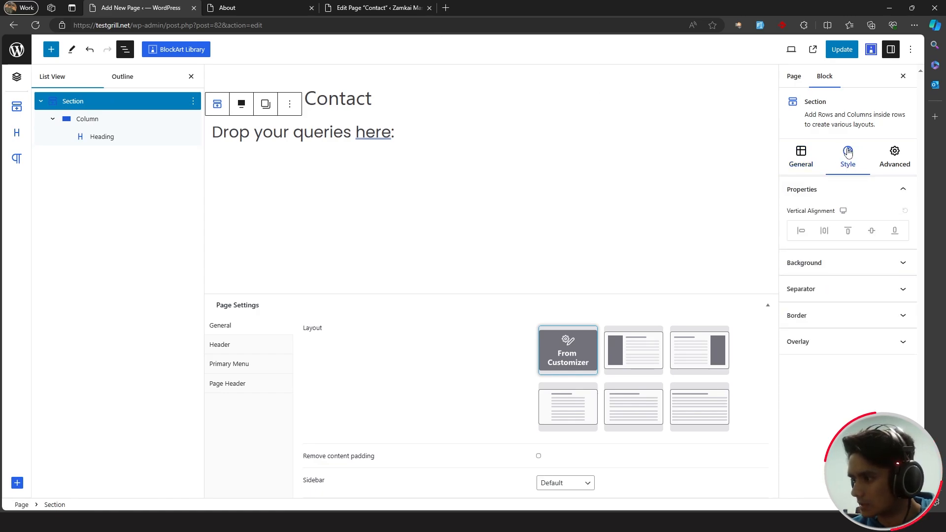
click(901, 265)
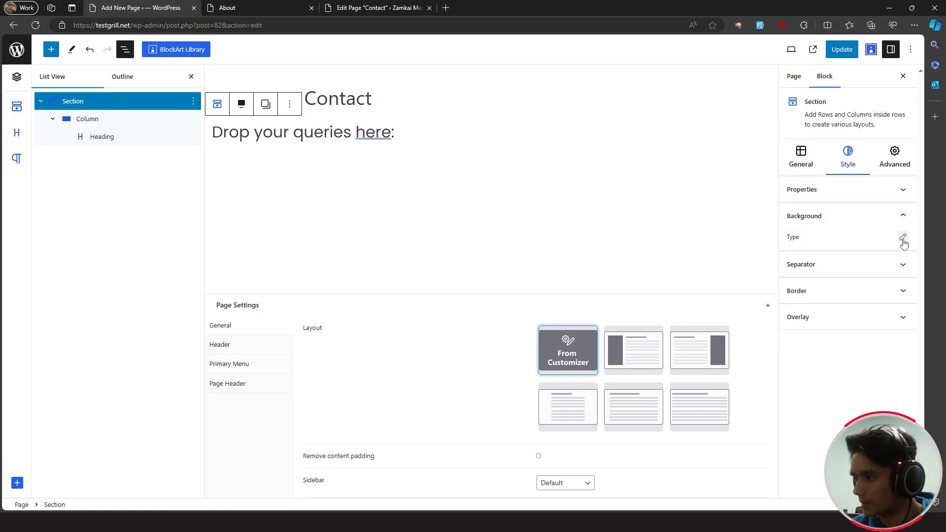
click(903, 238)
- Give the section the Sid-BG-photo image background
click(680, 234)
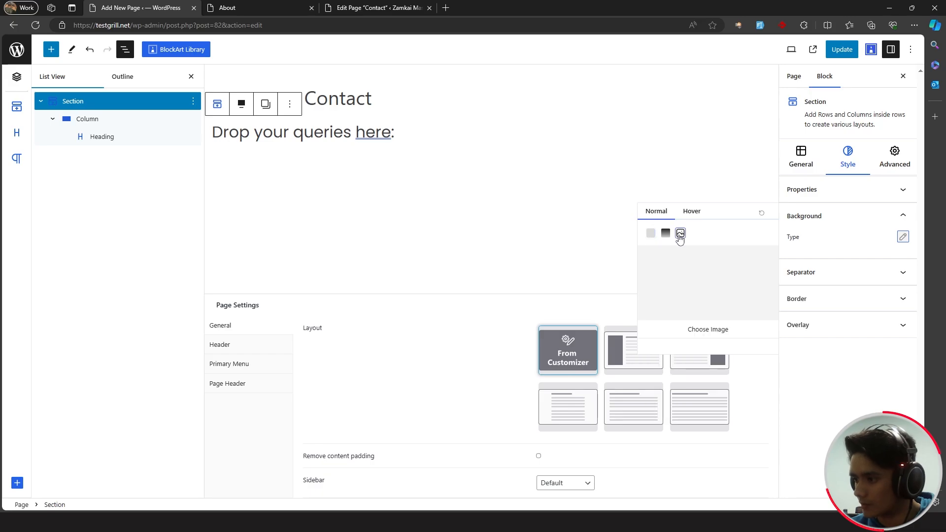
click(708, 328)
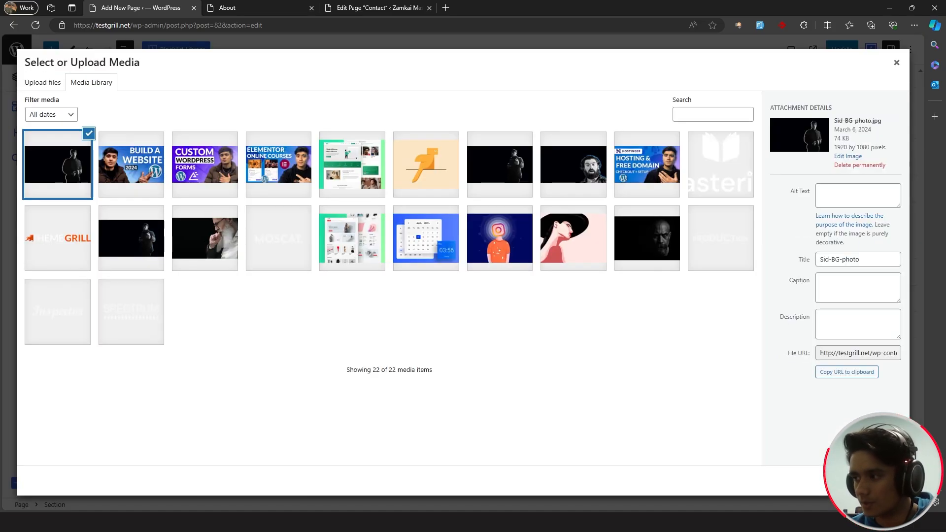
click(885, 481)
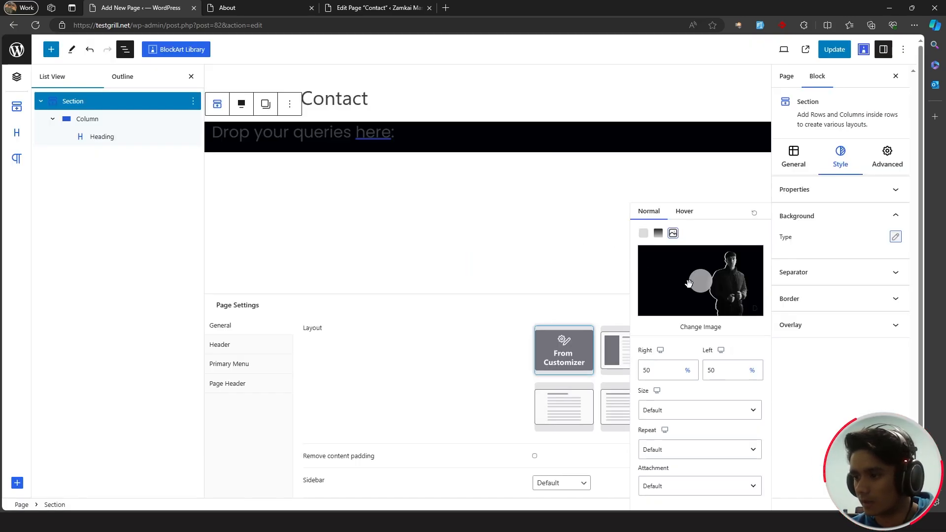
- Add a paragraph under the heading with white text and begin choosing a Poppins font
drag(402, 136, 432, 130)
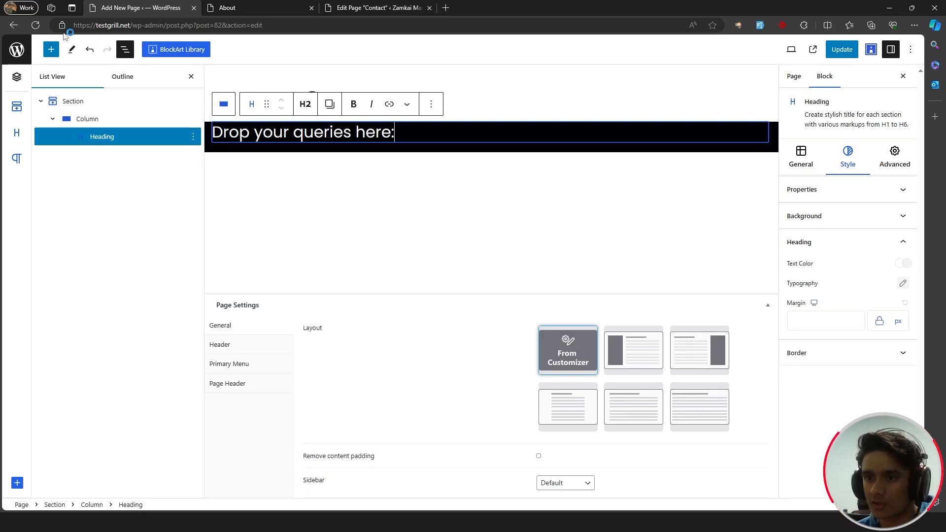
click(51, 50)
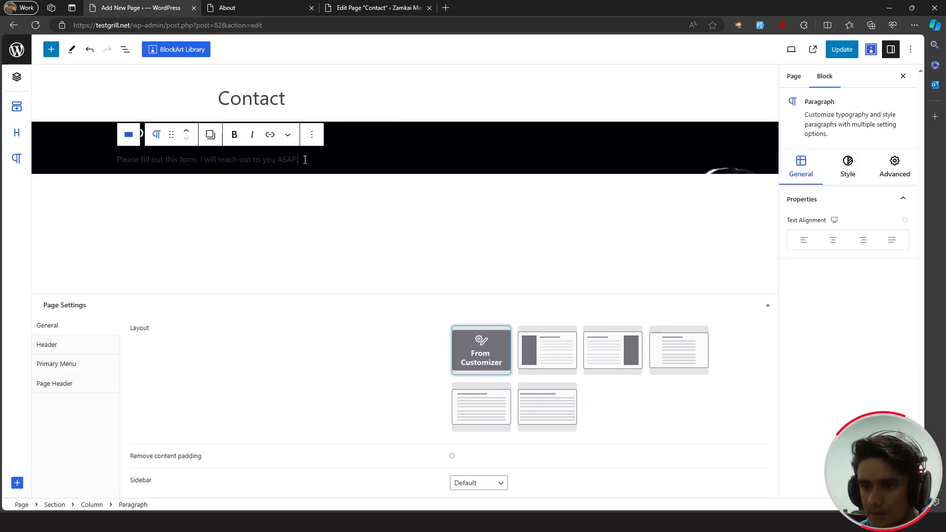
drag(305, 160, 116, 159)
click(847, 167)
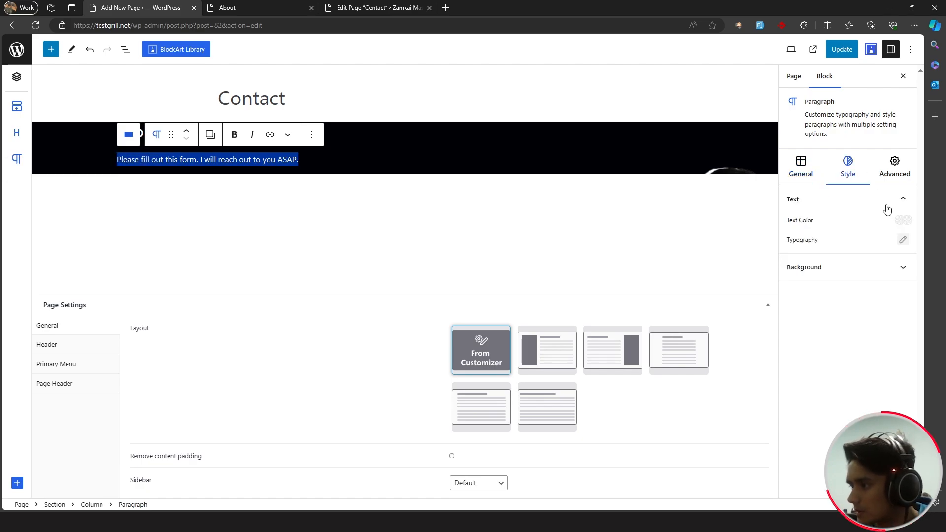
click(898, 220)
drag(609, 227, 589, 197)
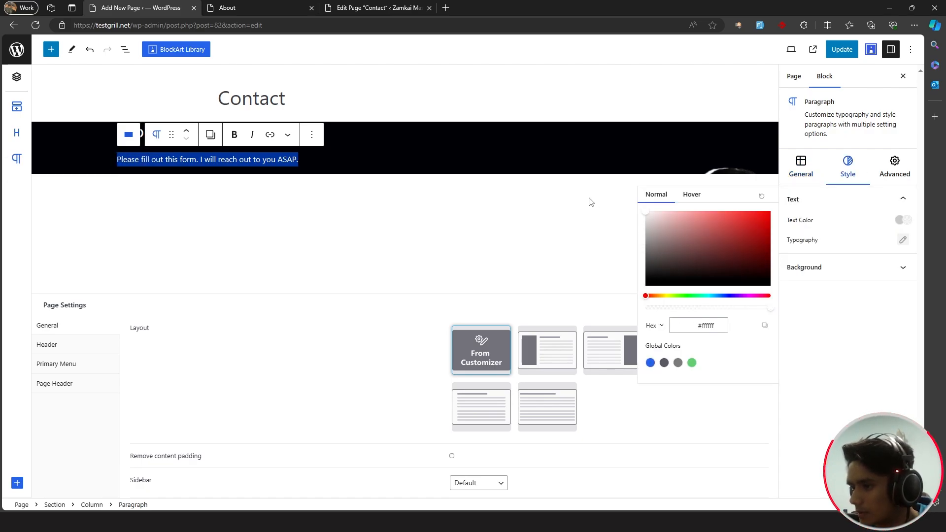
click(904, 240)
click(665, 239)
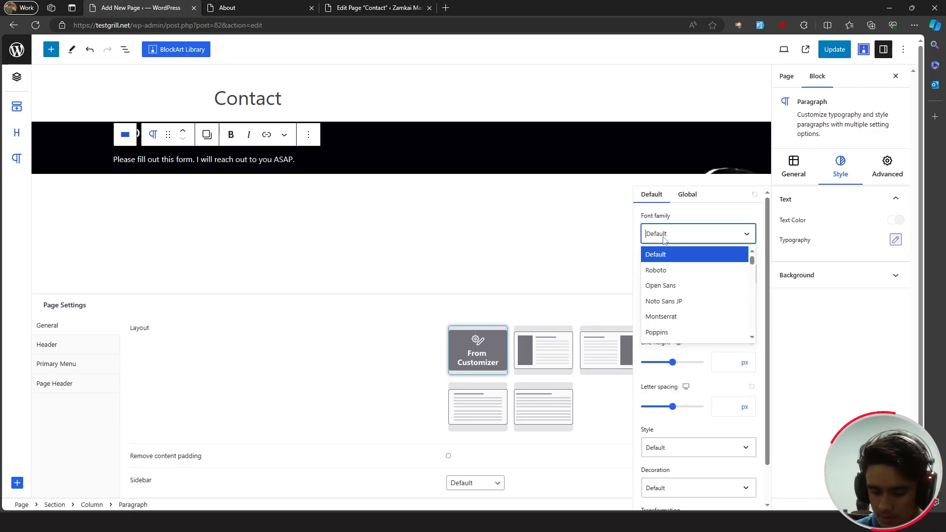
text(pop)
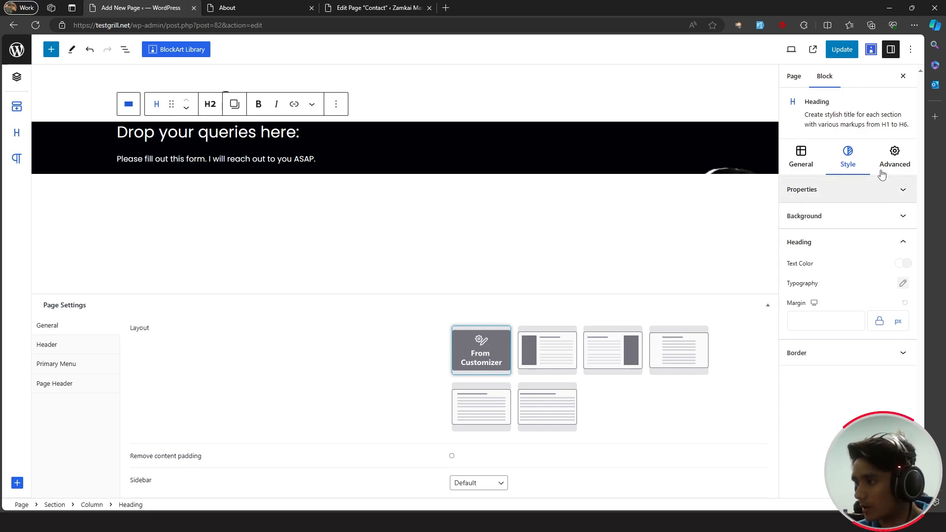
- Give the heading 15px top padding and update the page
click(895, 159)
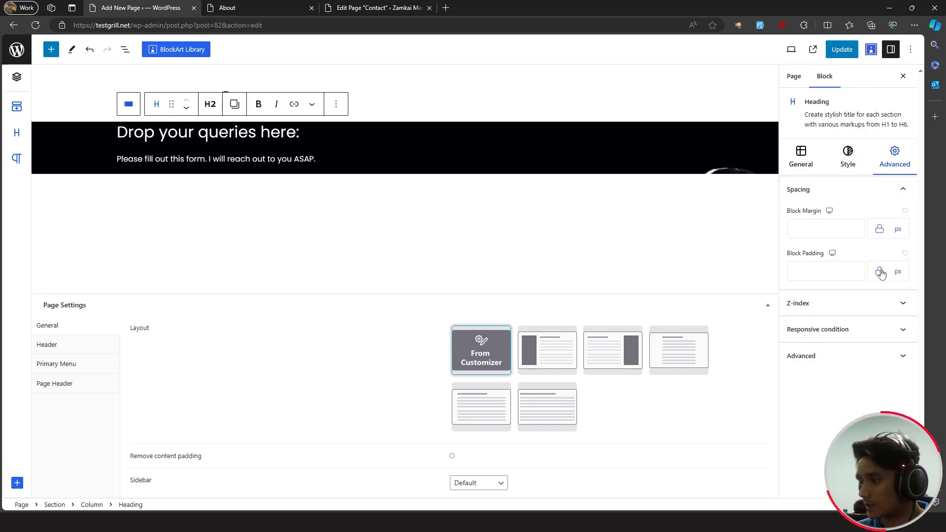
click(880, 272)
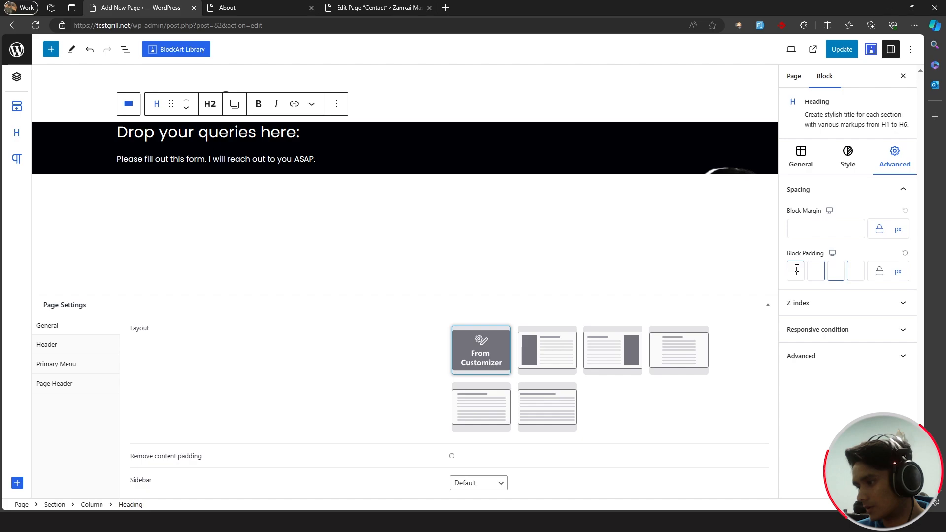
text(15)
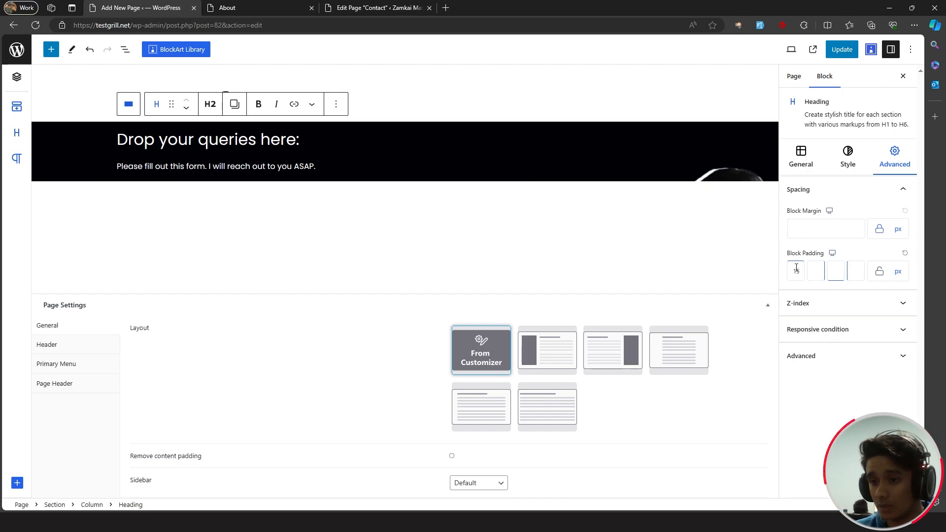
click(843, 50)
click(844, 52)
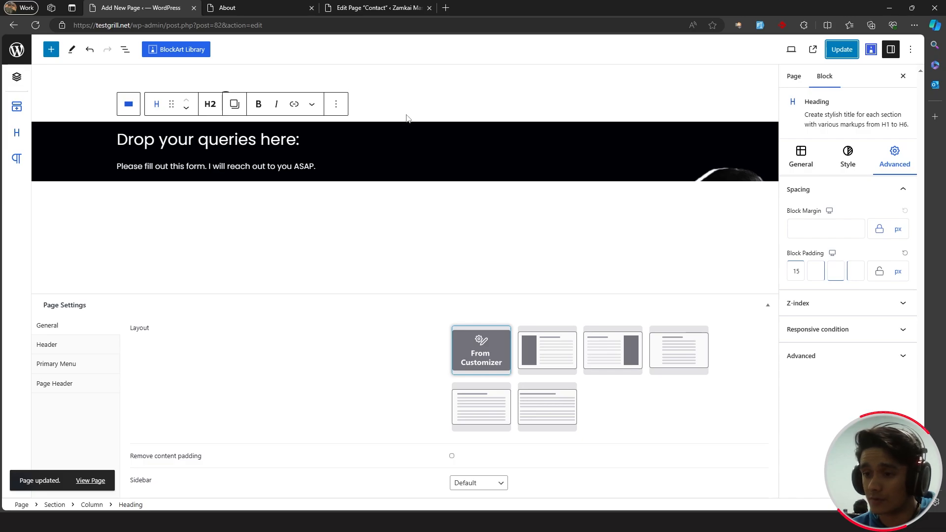
- Confirm the existing Everest Forms Contact Form, then reopen the Contact page for editing
click(18, 39)
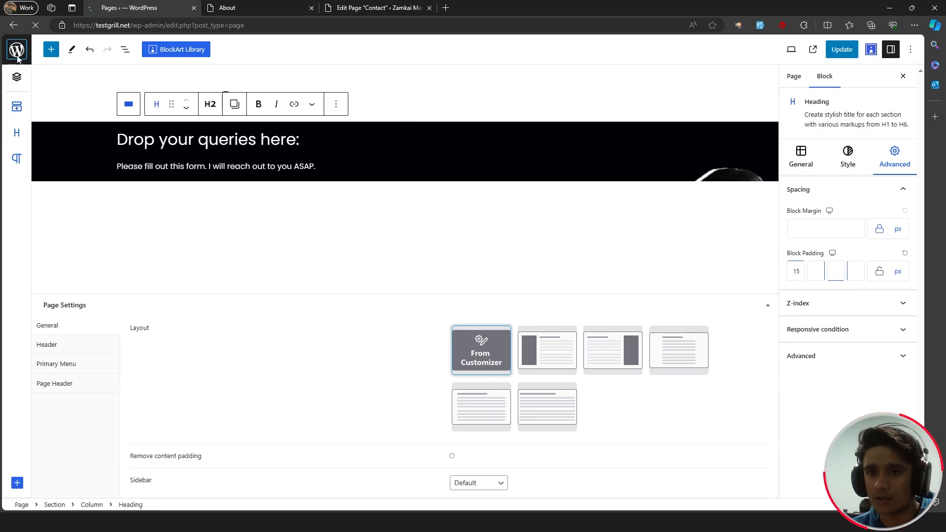
mouse_move(38, 196)
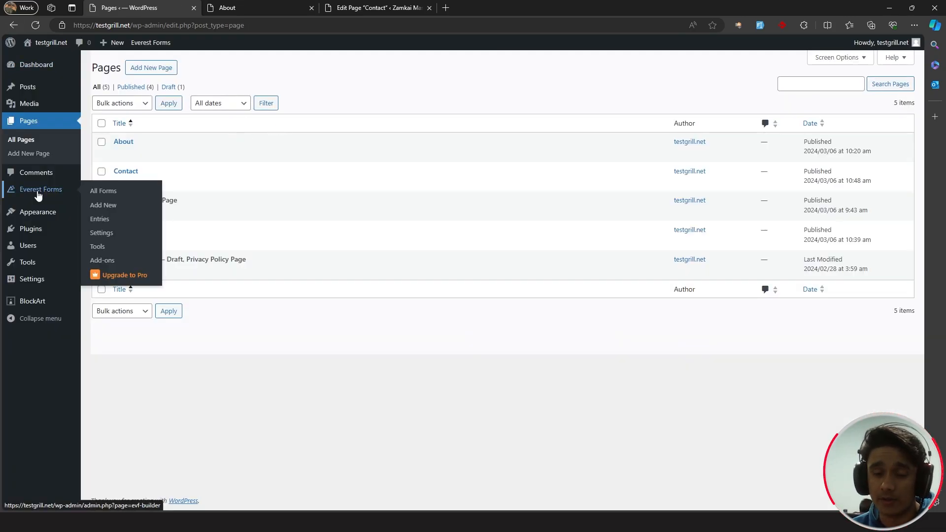
click(39, 196)
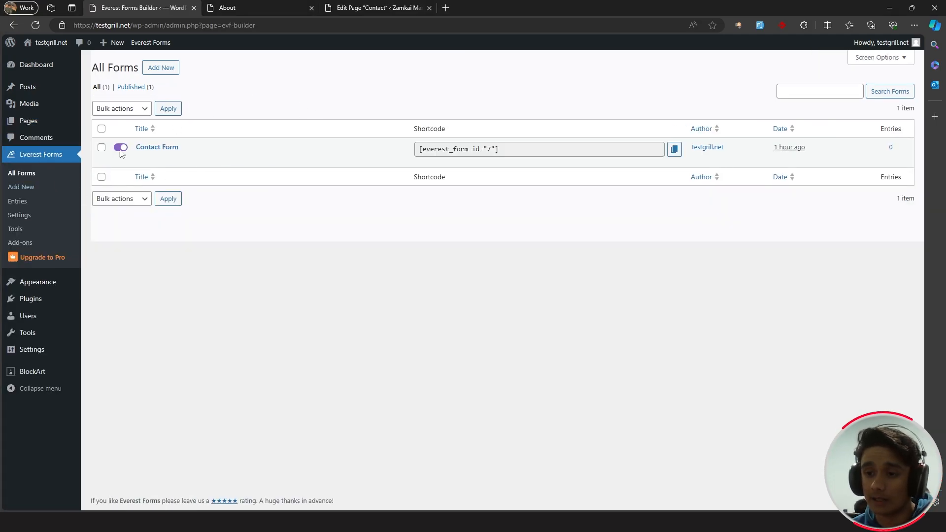
mouse_move(140, 150)
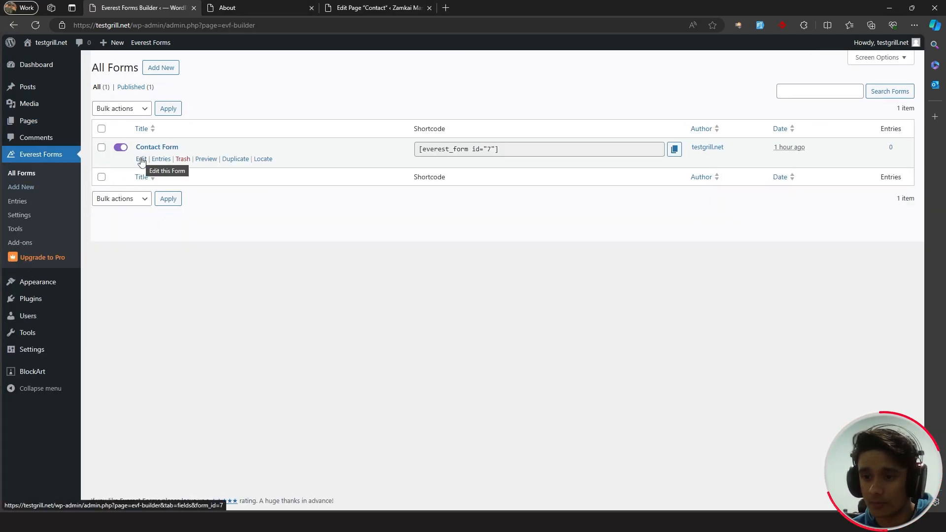
click(142, 160)
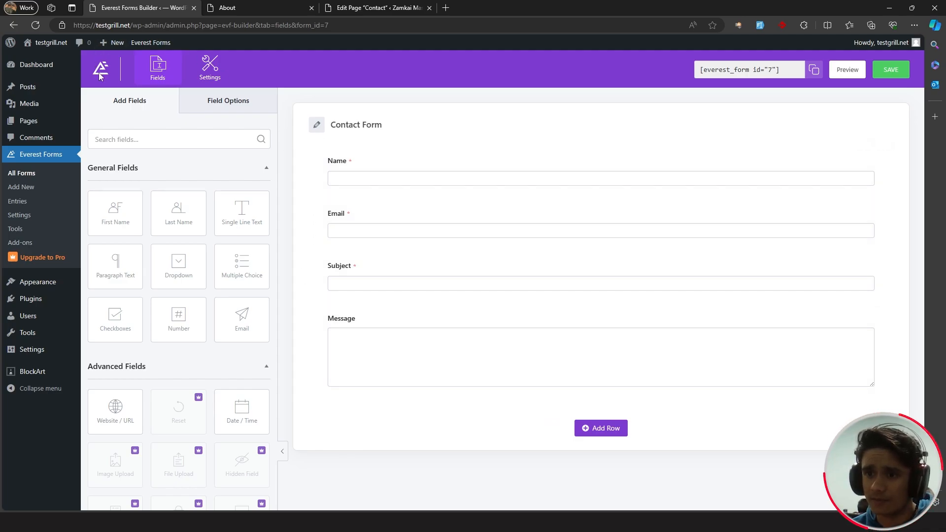
click(21, 187)
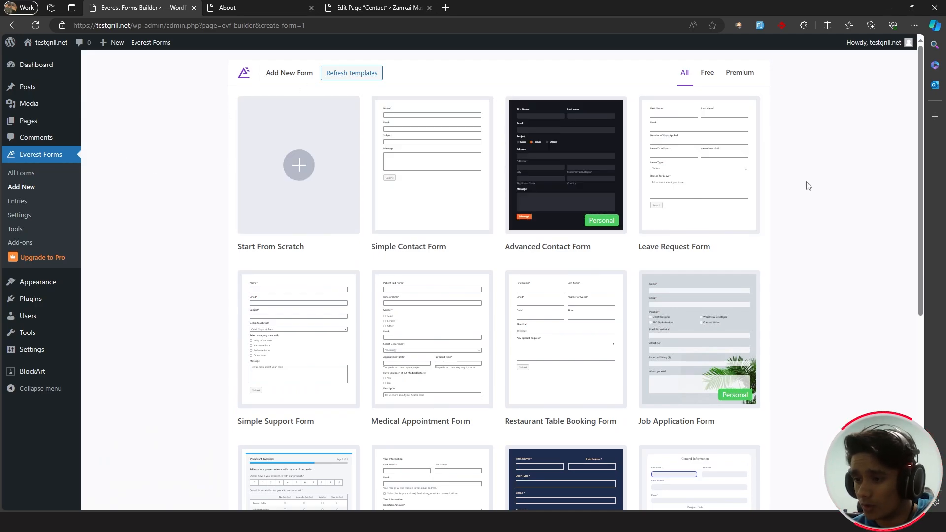
scroll(806, 188, down, 6)
scroll(805, 190, up, 6)
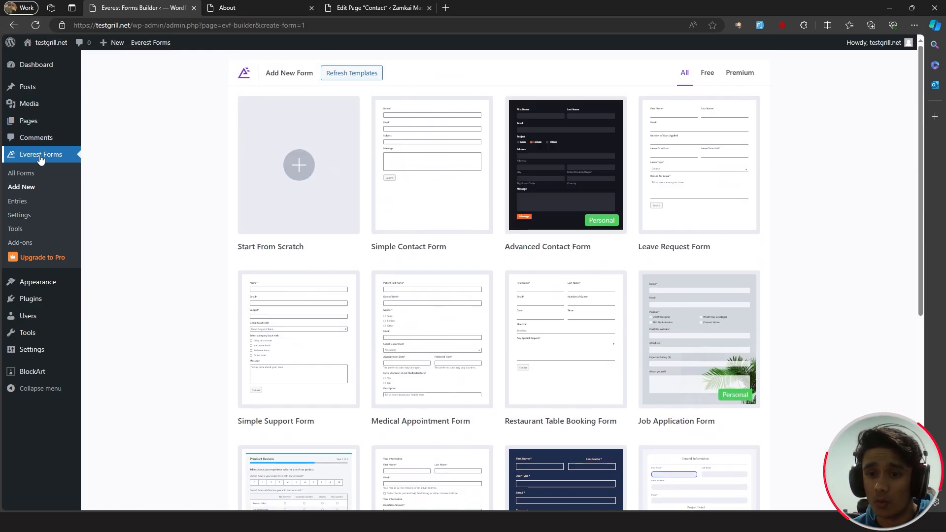
click(48, 178)
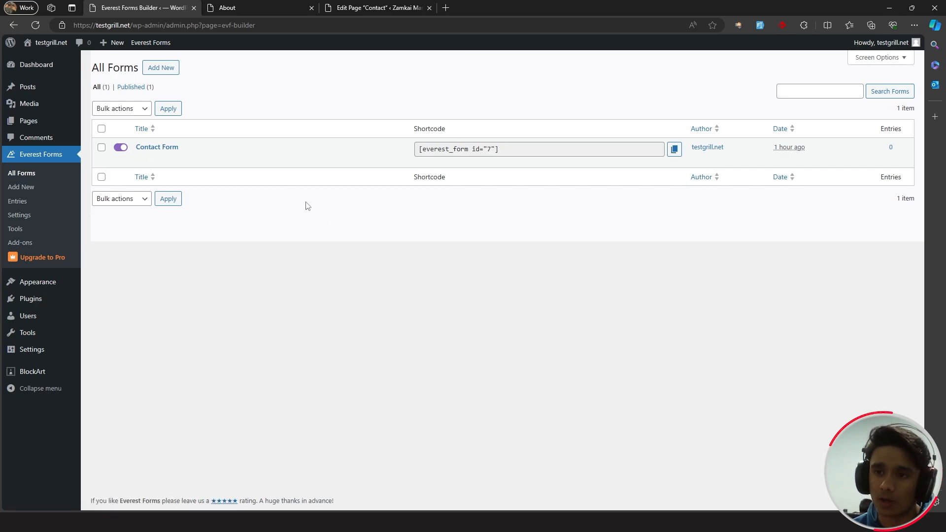
click(28, 121)
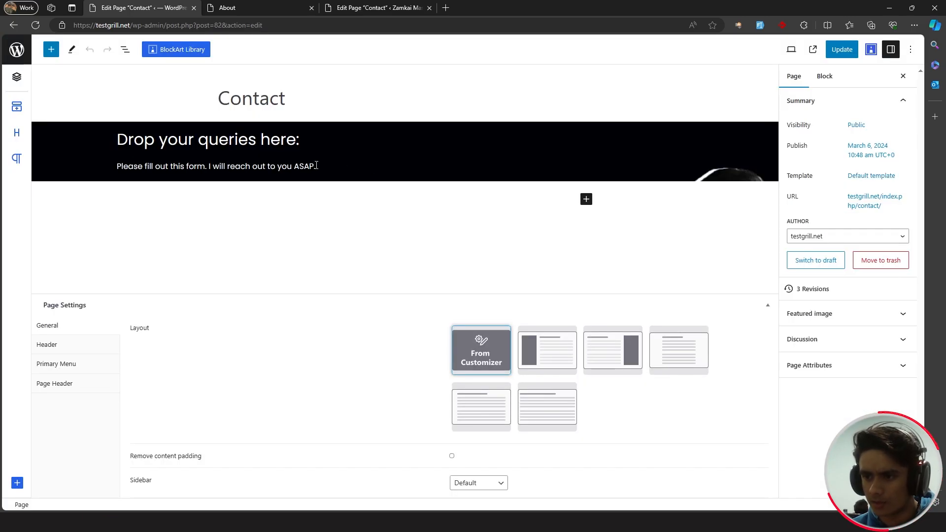
click(316, 166)
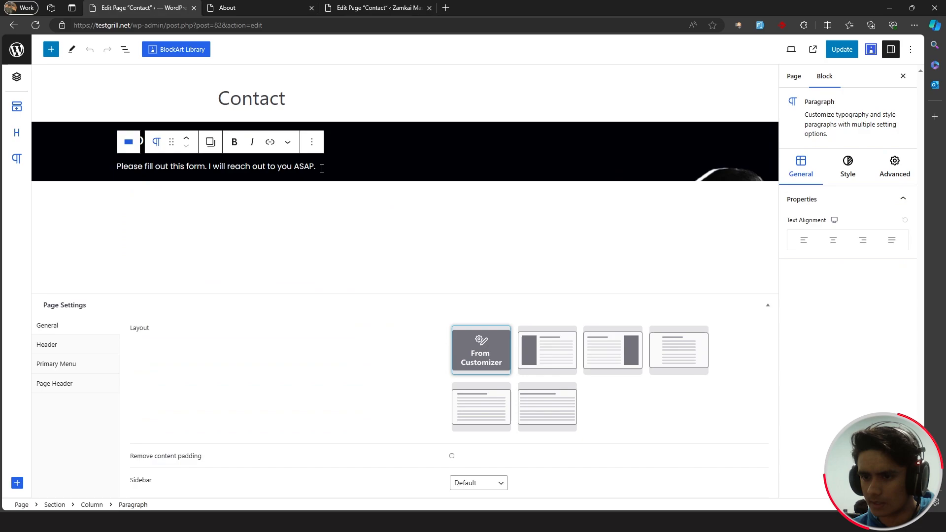
- Set the paragraph text colour to #ffffffcc and save the page
drag(318, 166, 118, 164)
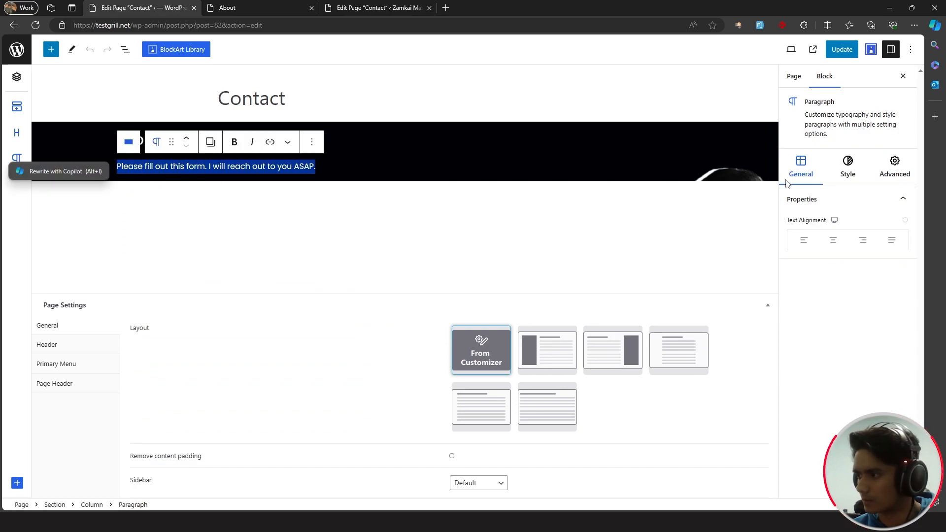
click(849, 168)
click(903, 220)
drag(718, 328, 678, 327)
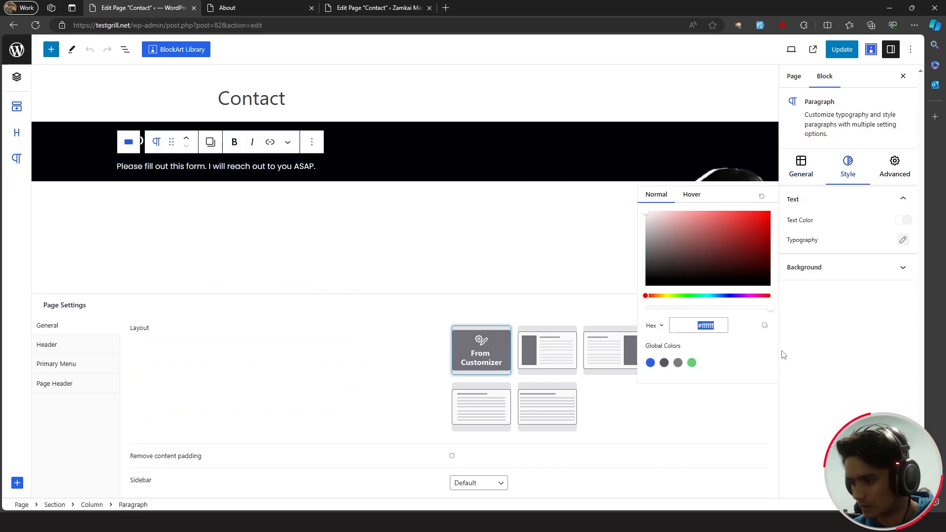
text(#ffffffcc)
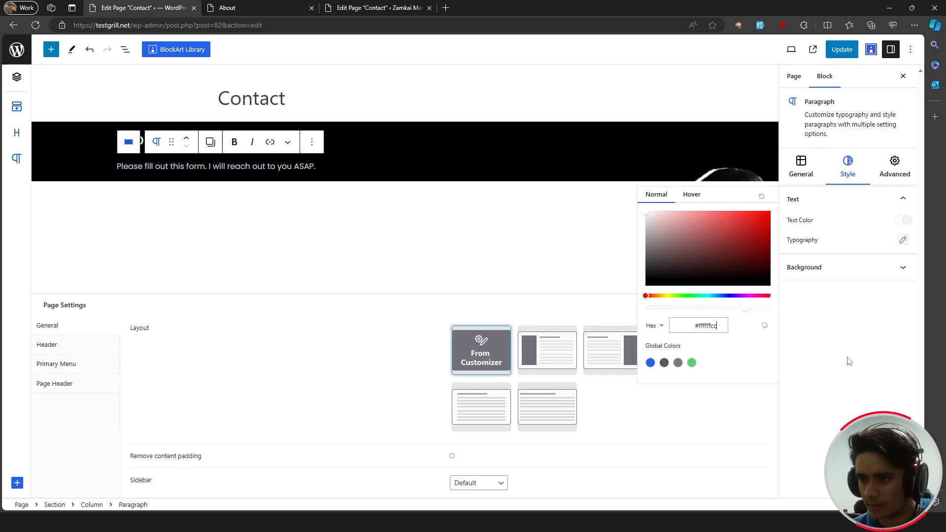
click(848, 361)
click(843, 49)
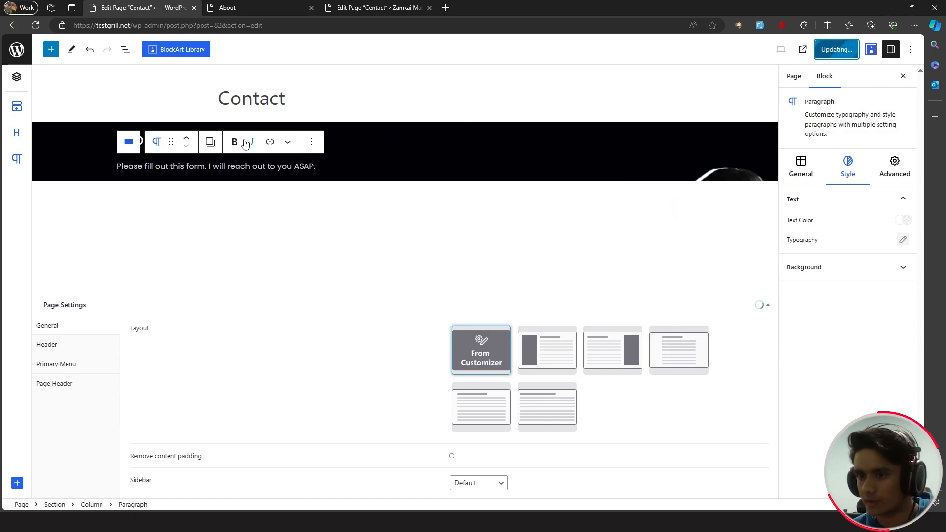
- Insert an Everest Forms block below the paragraph showing the Contact Form
click(93, 164)
click(50, 49)
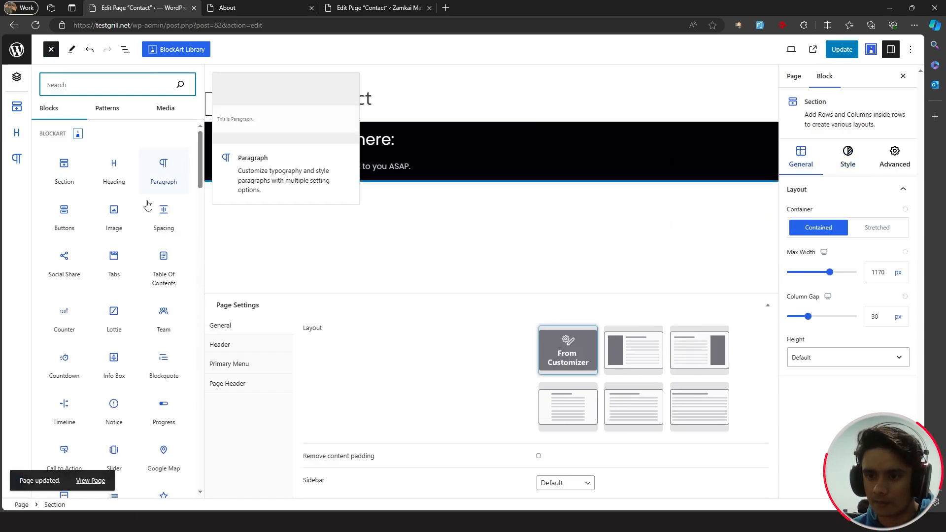
text(Everest)
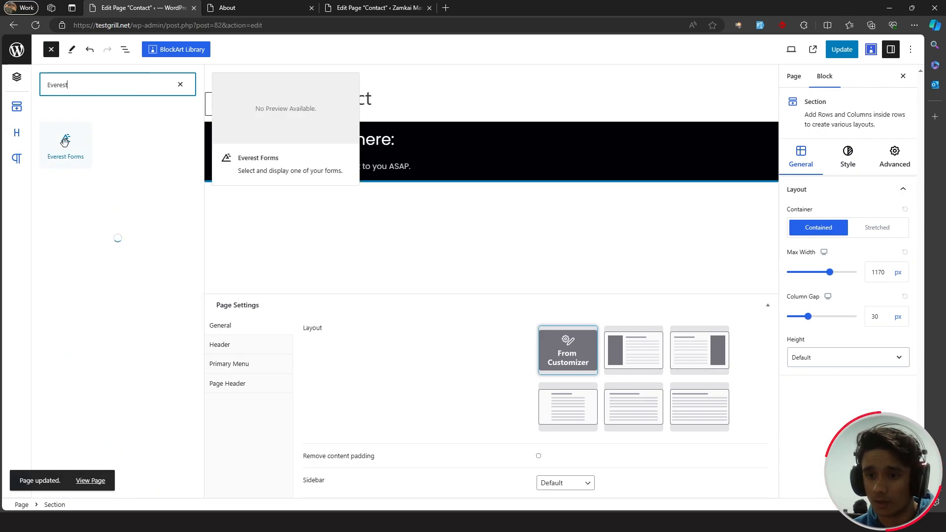
drag(60, 161, 321, 174)
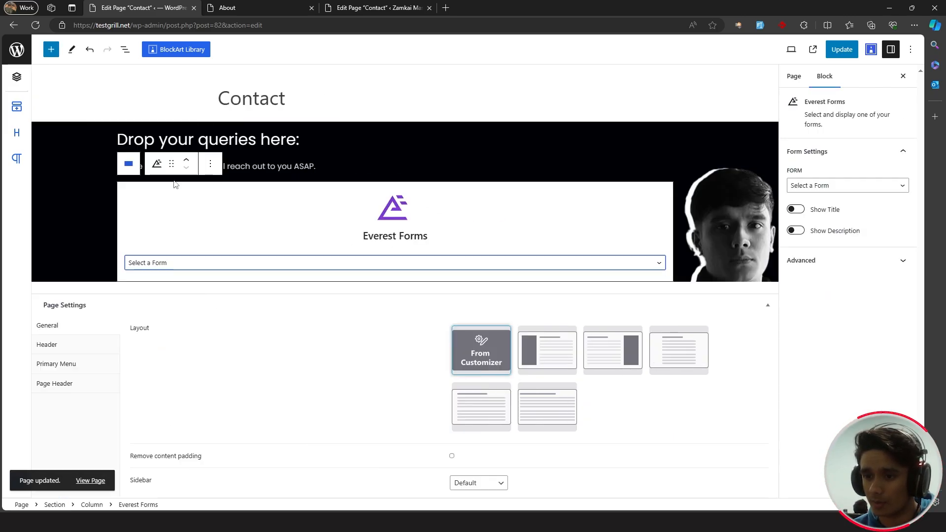
click(206, 263)
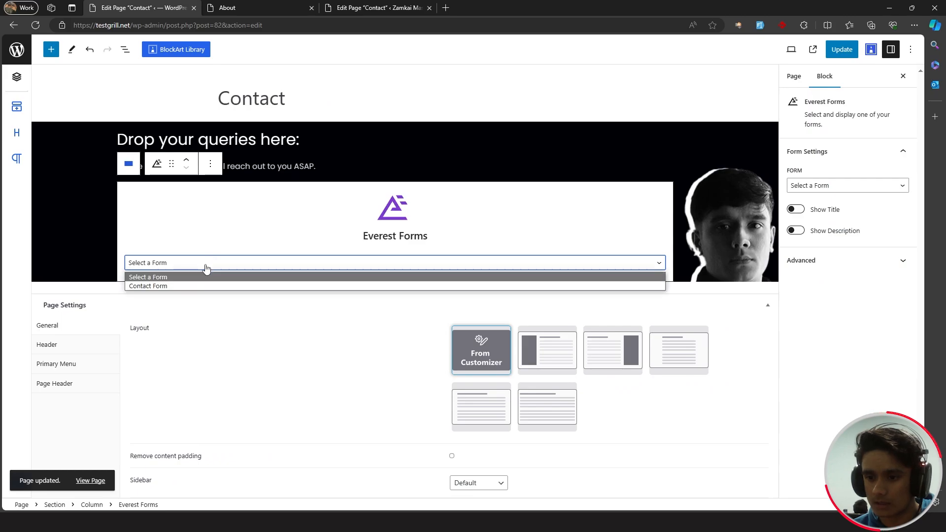
click(191, 285)
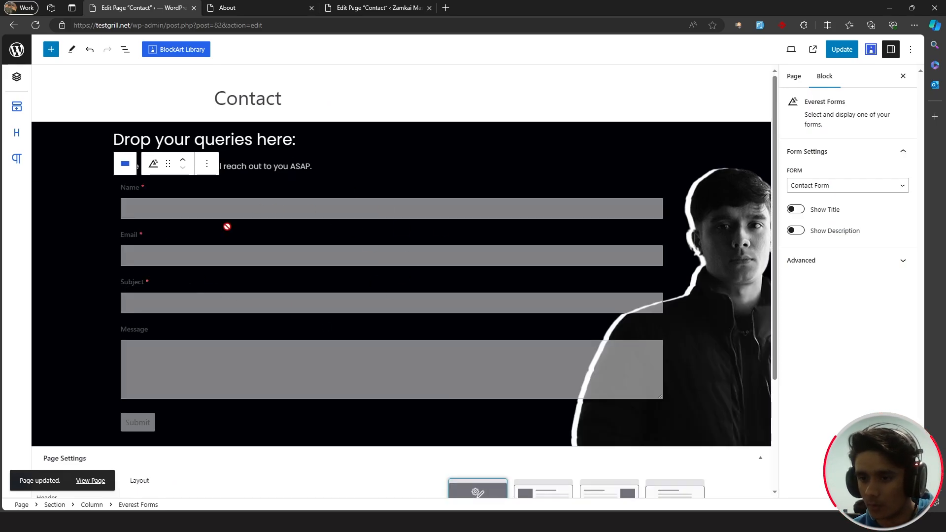
click(456, 143)
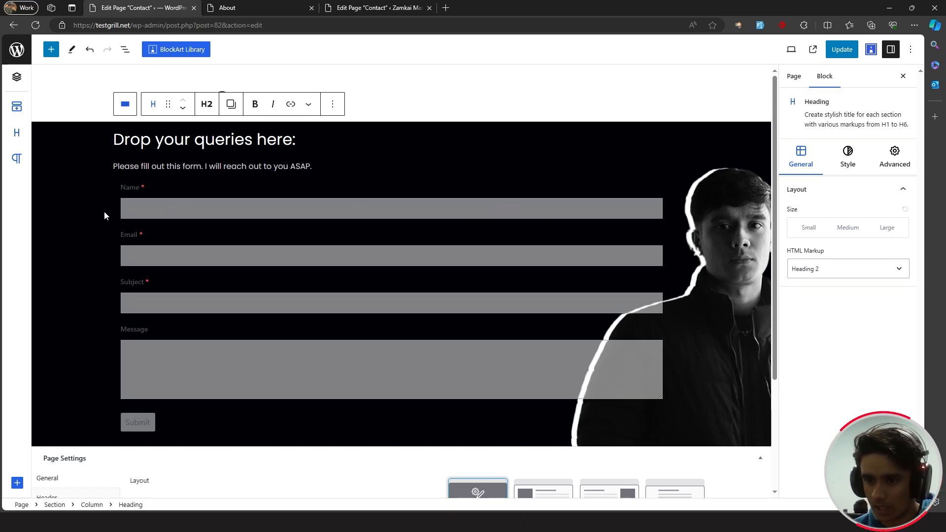
- Insert a two-column section, move the contact form into the left column, and delete the right one
click(224, 167)
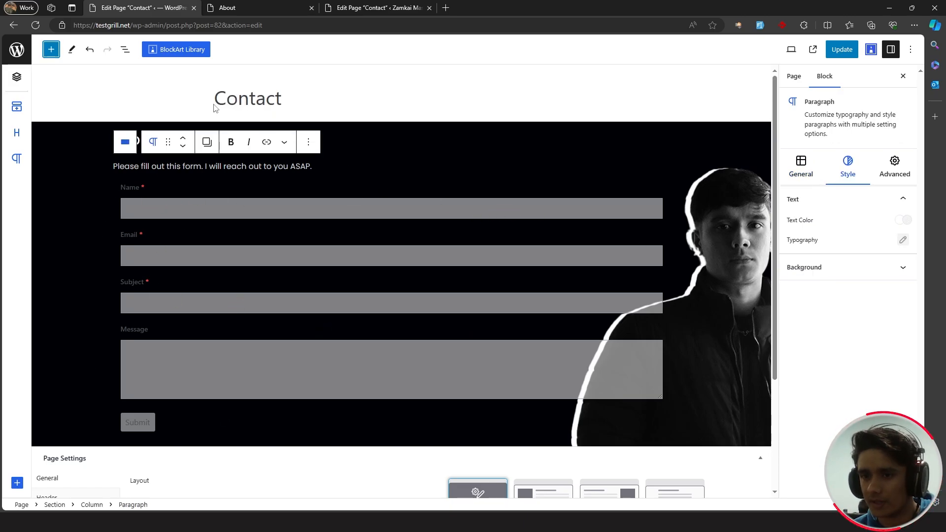
click(51, 50)
drag(68, 168, 292, 183)
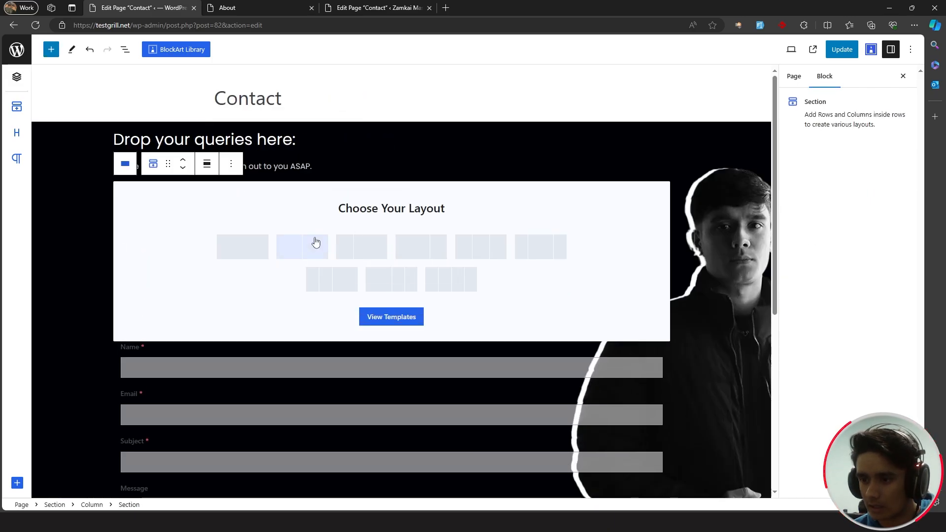
click(315, 246)
click(132, 220)
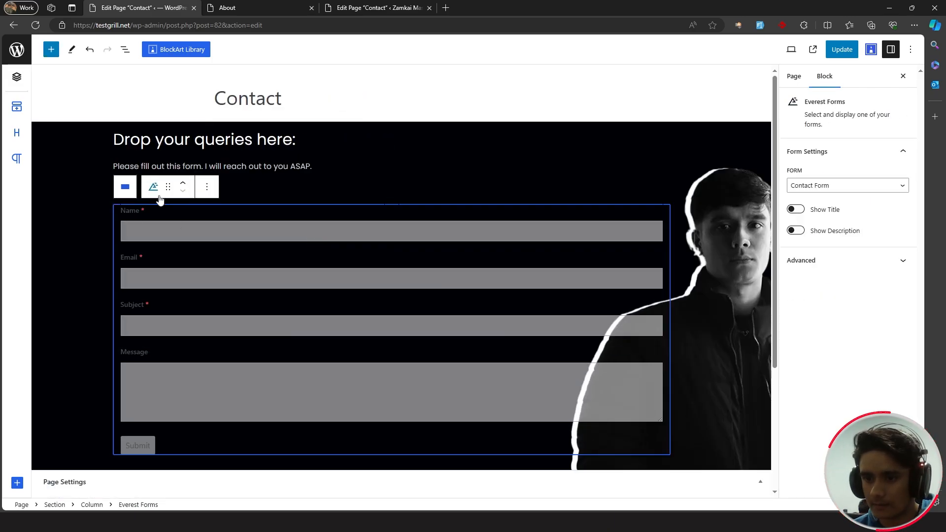
drag(168, 187, 234, 188)
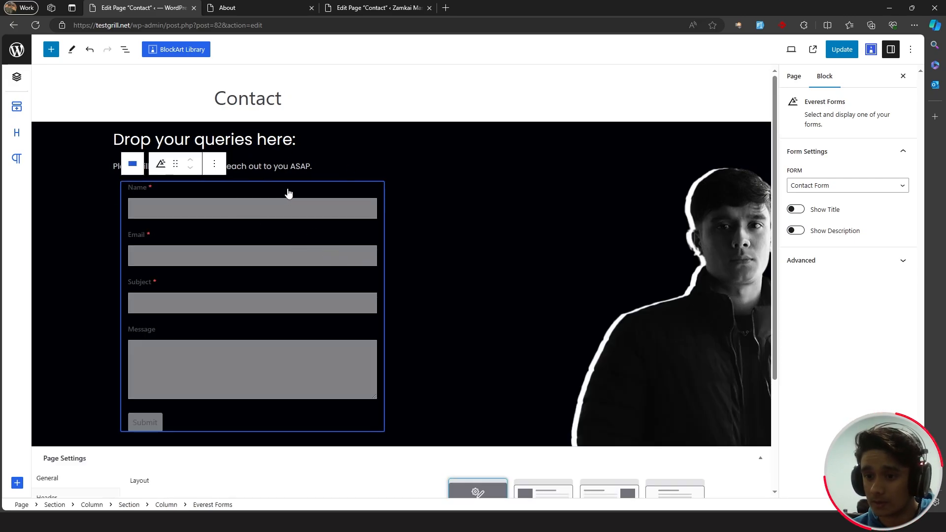
click(426, 207)
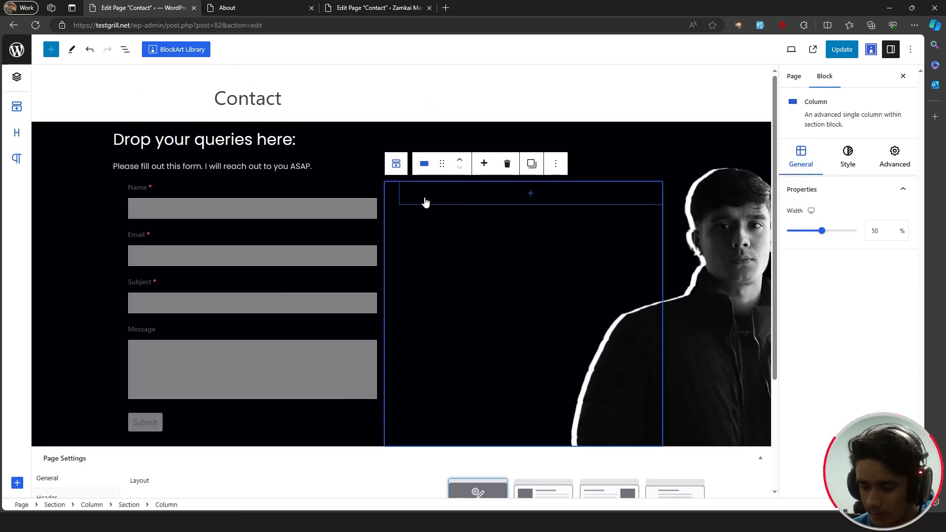
key(Delete)
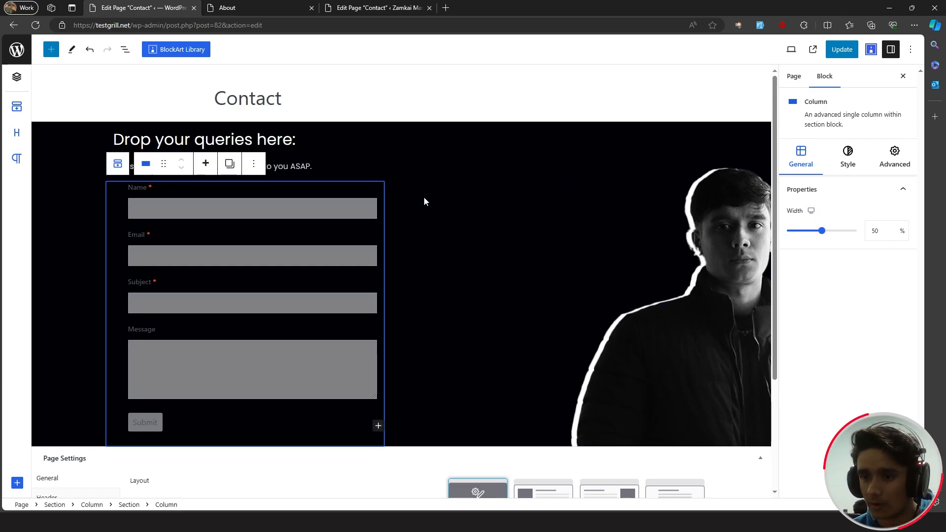
- Give the form column a white #ffffff background and start setting its corner radius to 15px
click(847, 158)
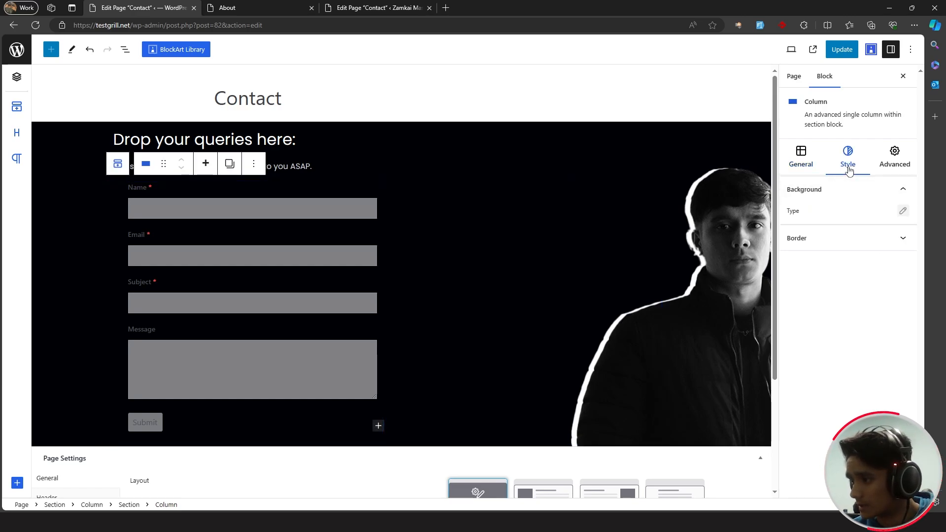
click(903, 213)
drag(653, 238, 611, 196)
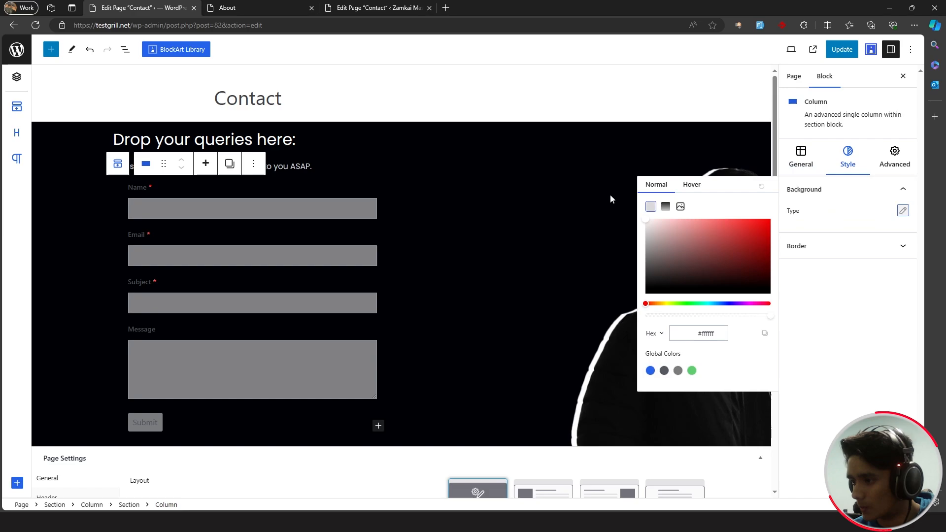
click(903, 190)
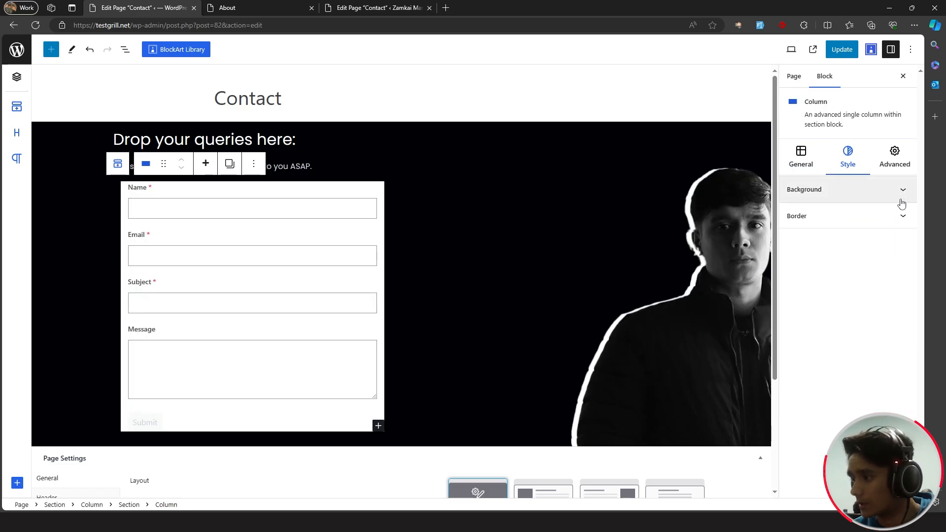
click(907, 217)
click(822, 308)
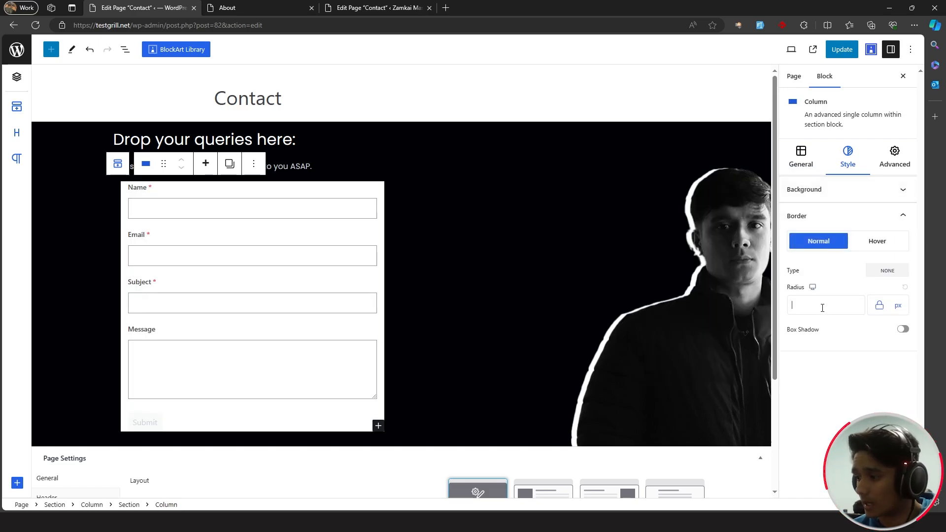
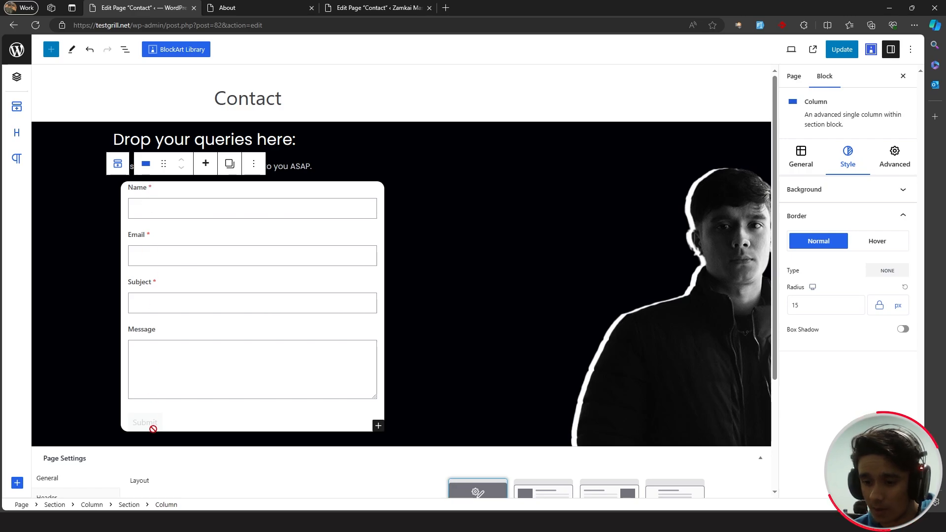
- Unlink the form column's padding sides and set its top block padding to 15 px
click(895, 165)
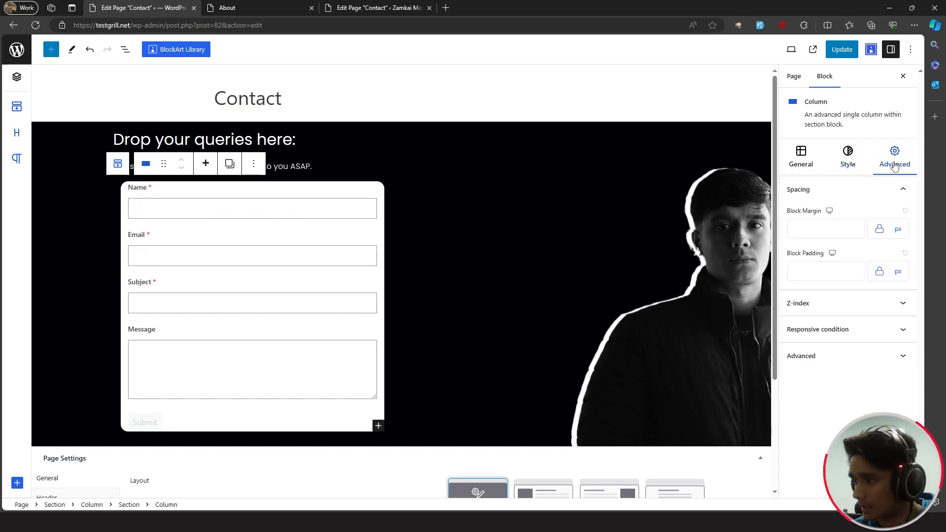
click(880, 271)
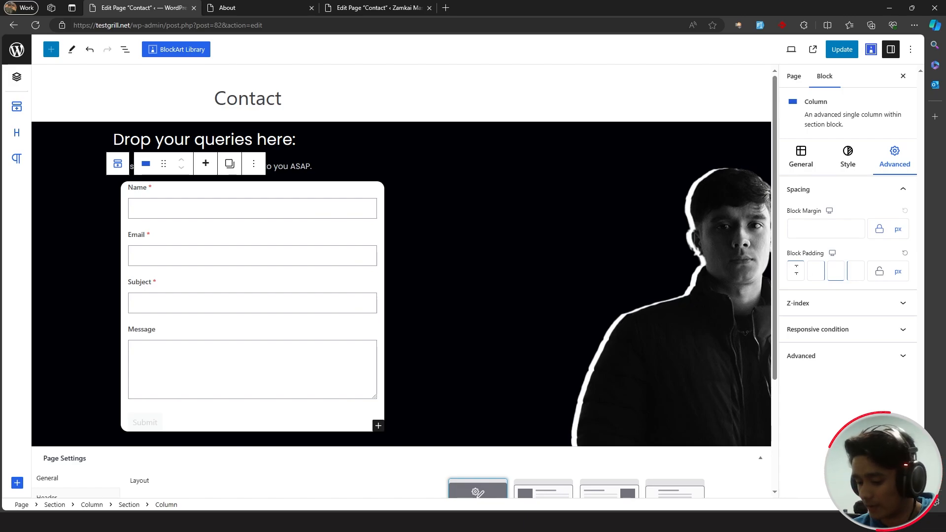
text(15)
key(Tab)
key(Tab)
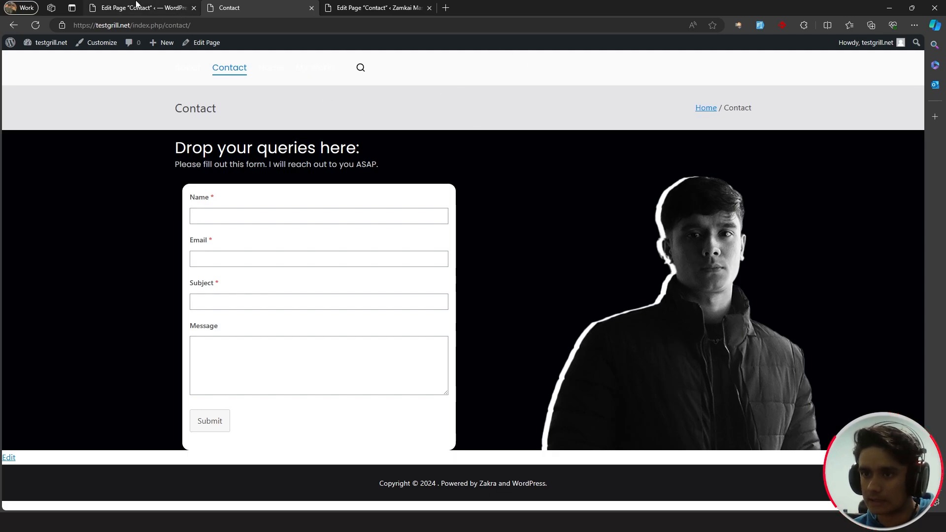
click(167, 8)
scroll(437, 271, down, 3)
- Set Enable Transparent Header to Enable in the Contact page's header settings and save
click(53, 384)
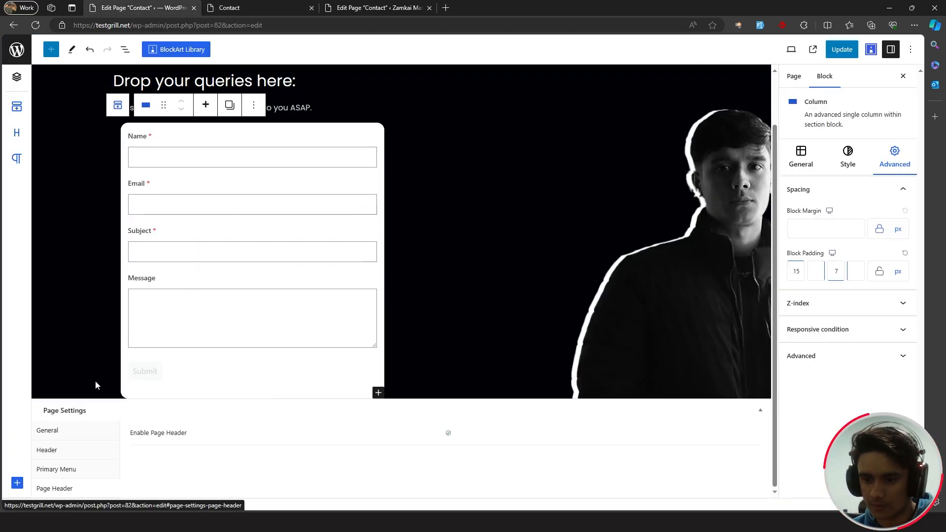
click(47, 450)
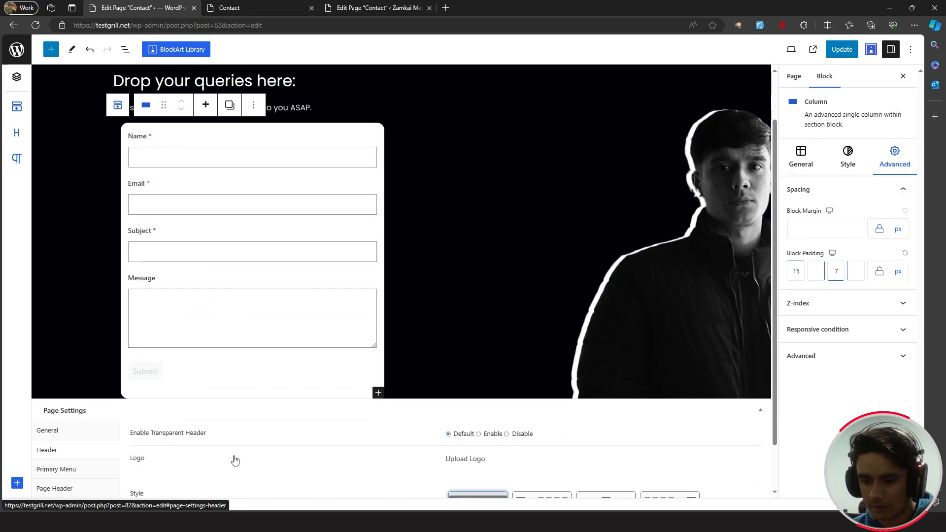
click(480, 434)
key(ctrl+s)
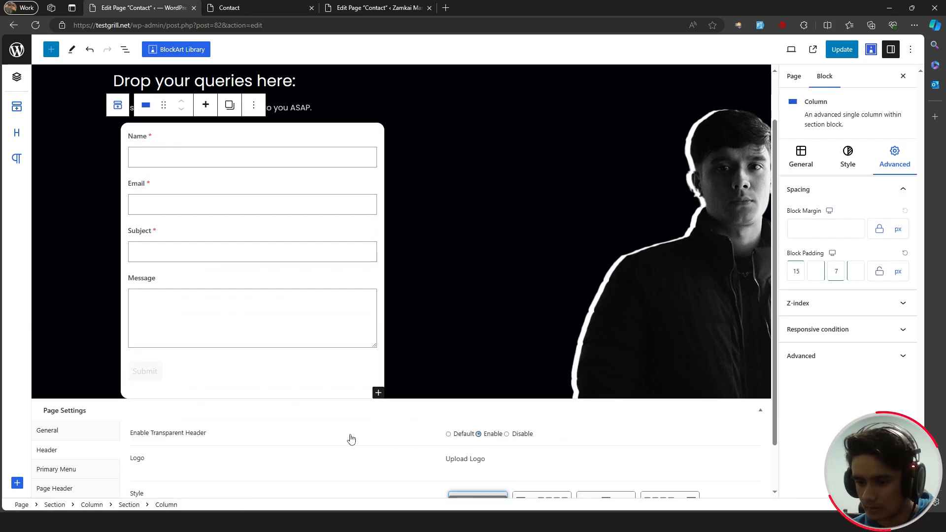
key(ctrl+Tab)
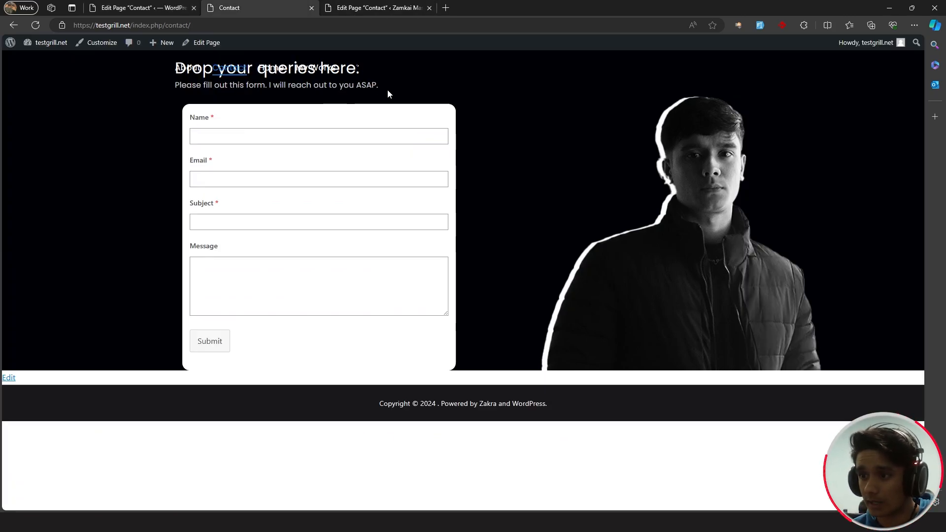
click(151, 7)
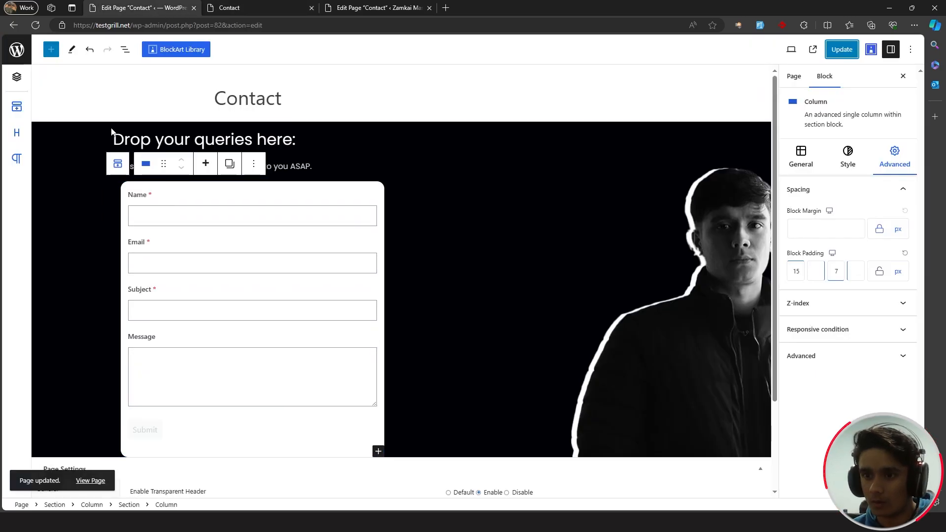
- Insert a Spacing block above the 'Drop your queries here' heading and save the page
click(115, 139)
click(52, 49)
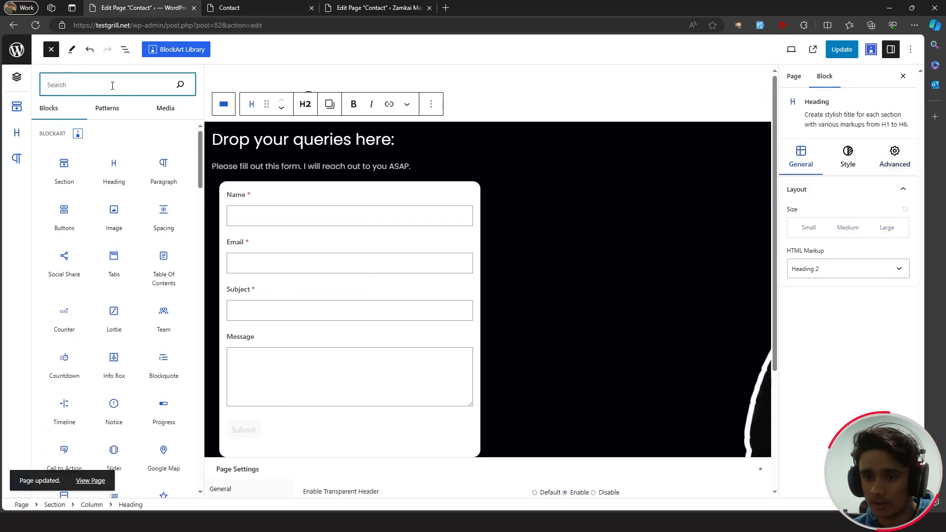
text(spa)
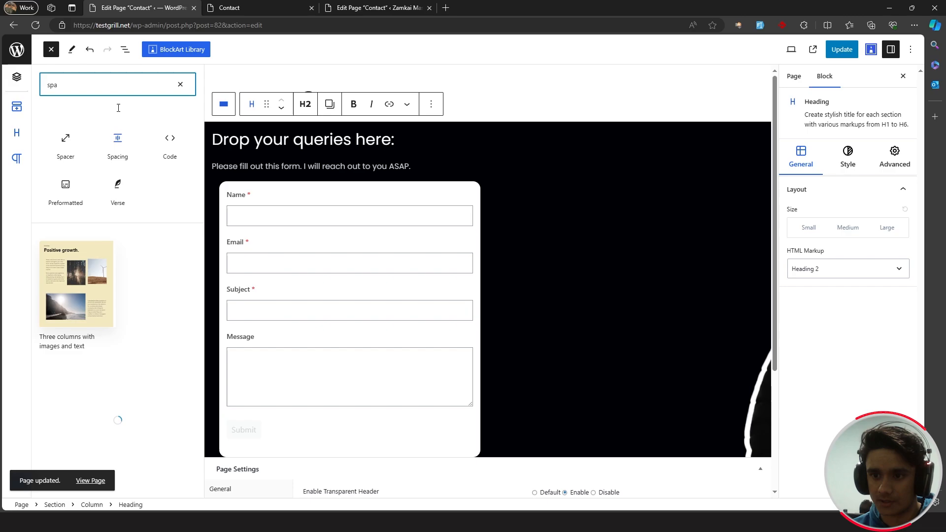
click(118, 138)
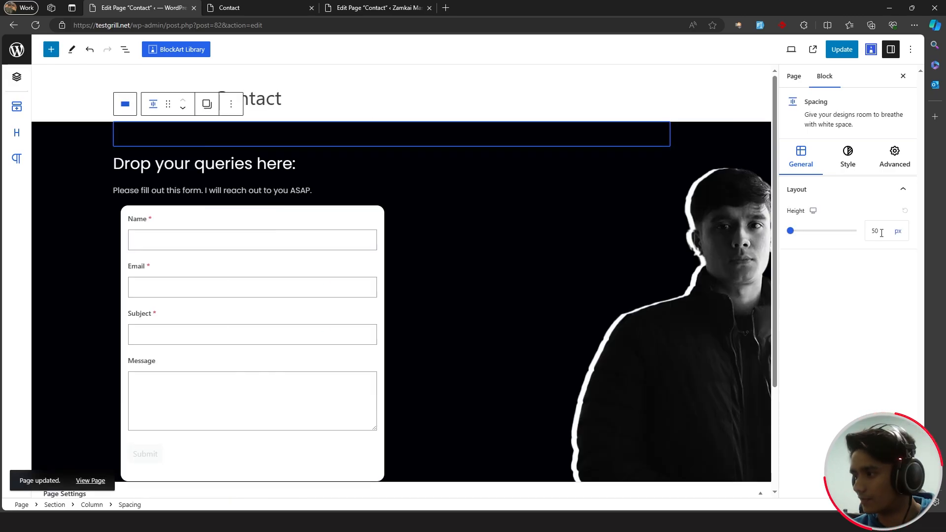
click(841, 49)
click(256, 8)
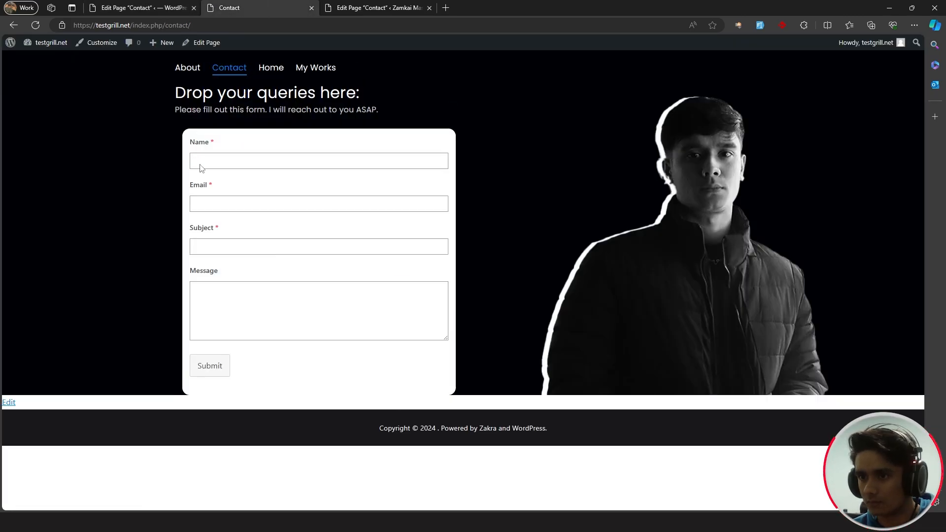
click(138, 4)
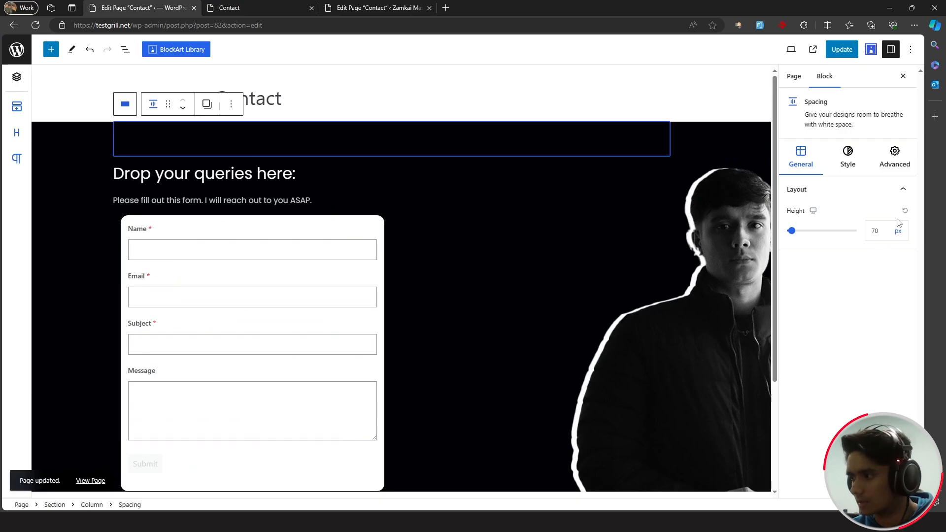
- Change the spacer height to 100 px, save, and check the live page
drag(886, 231, 845, 230)
text(100)
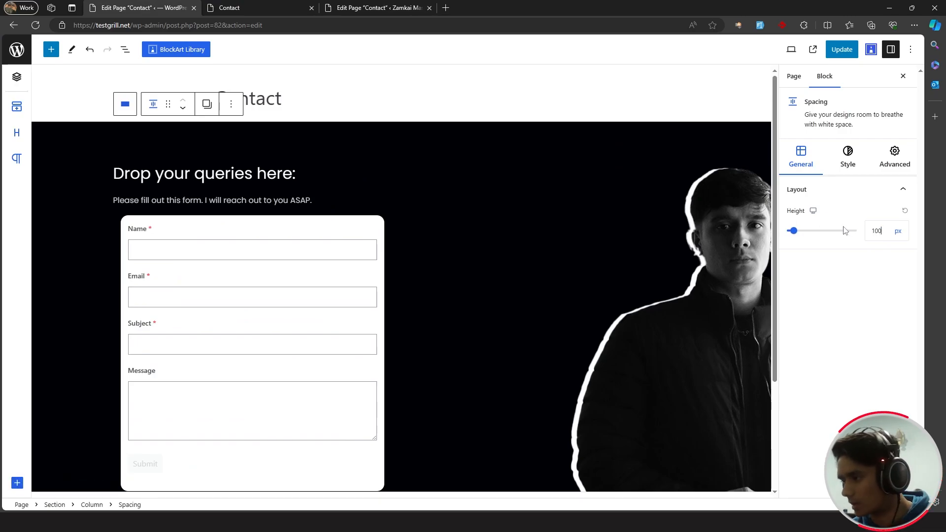
click(841, 50)
click(256, 7)
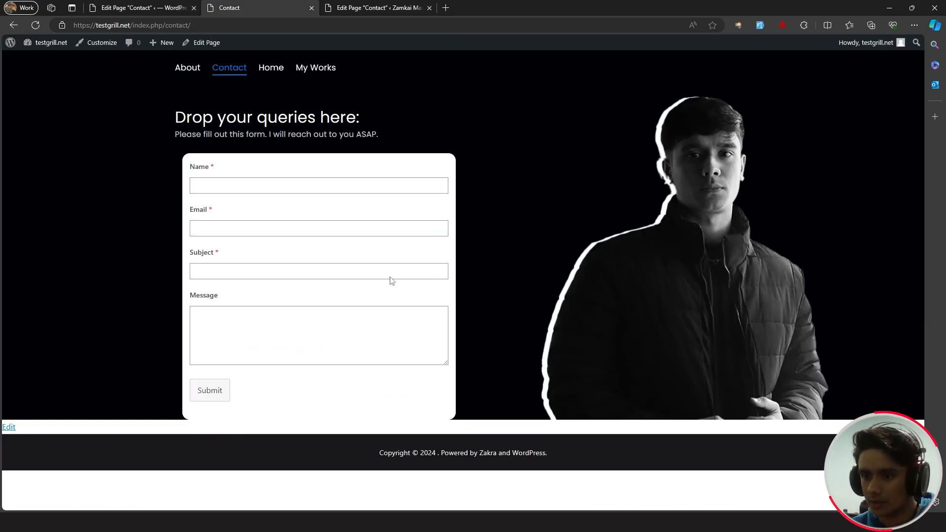
- Select the inner section around the contact form through List View
click(170, 8)
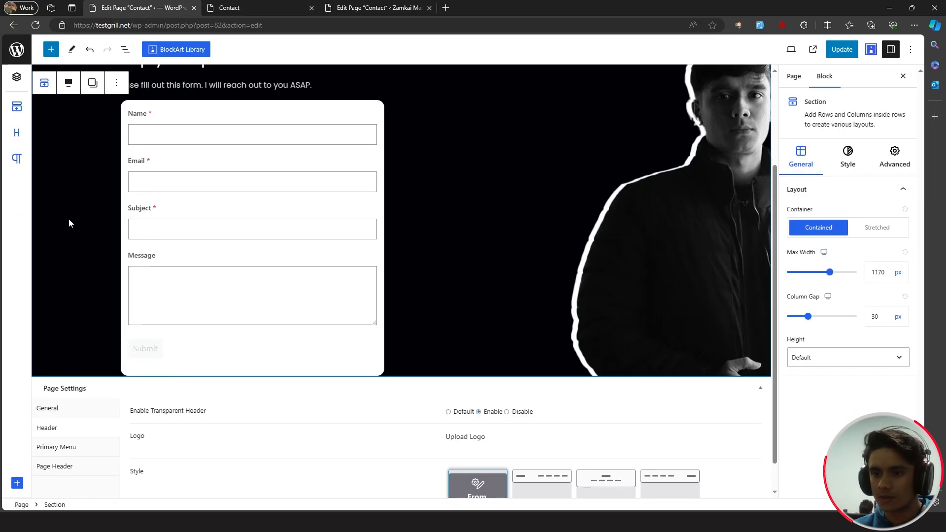
click(114, 361)
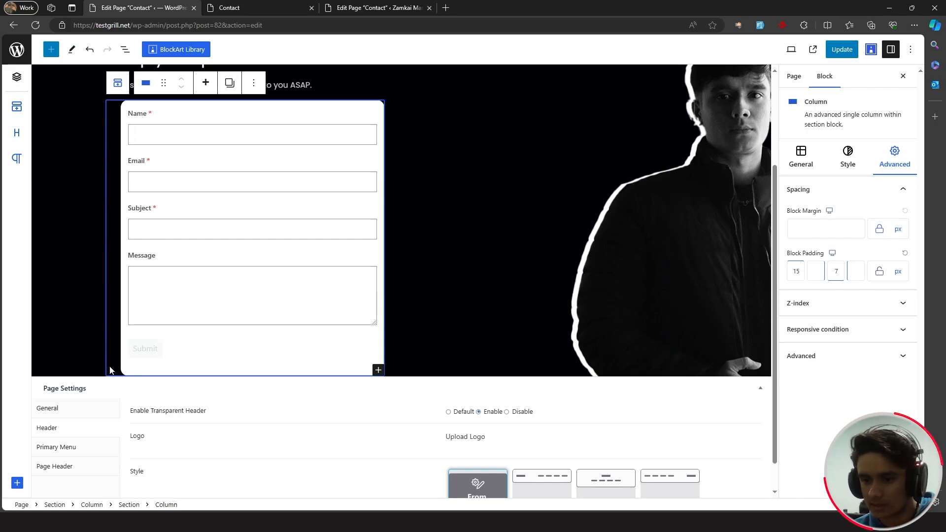
click(125, 49)
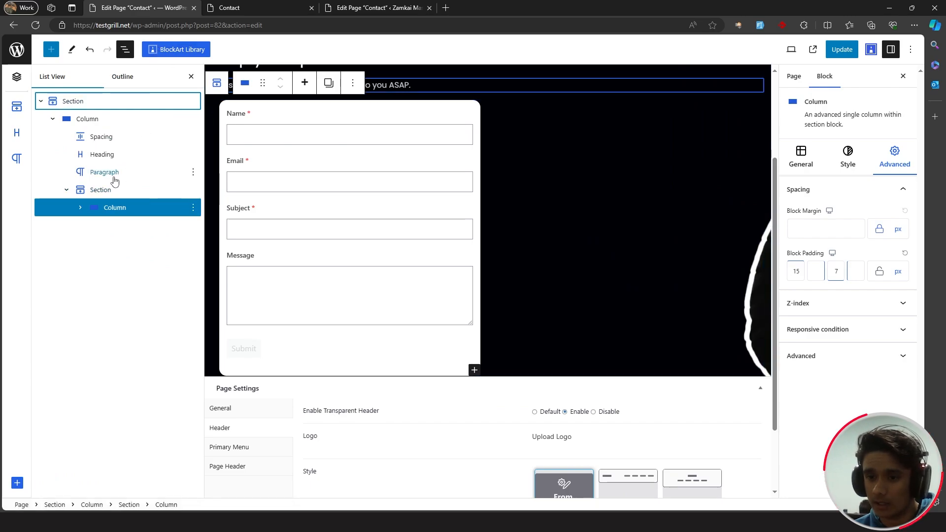
click(115, 194)
- Set the section's bottom padding to 50 px, save, and reload the live Contact page
click(889, 163)
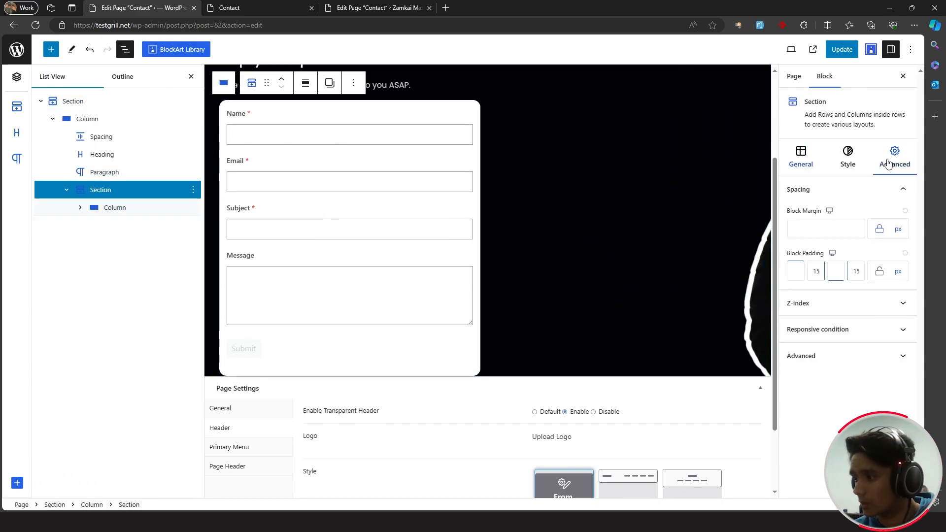
click(839, 270)
text(16)
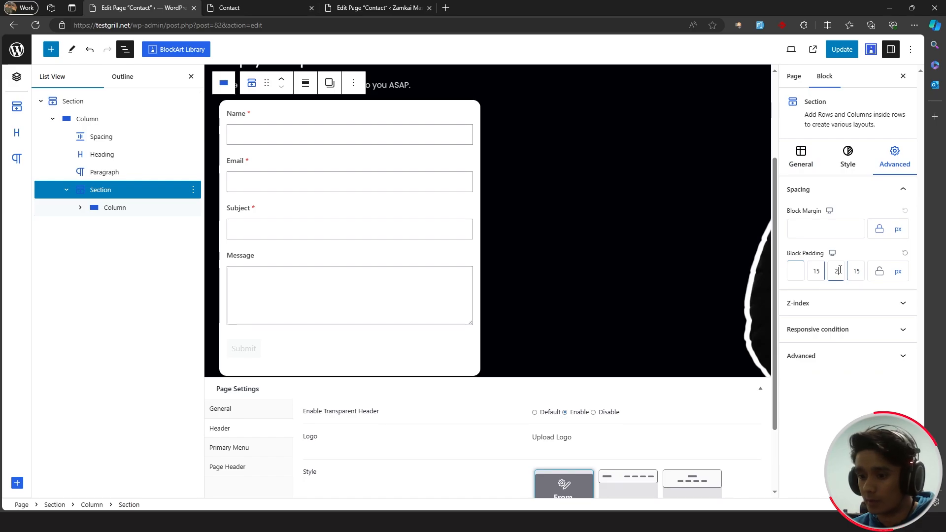
drag(841, 271, 828, 273)
text(50)
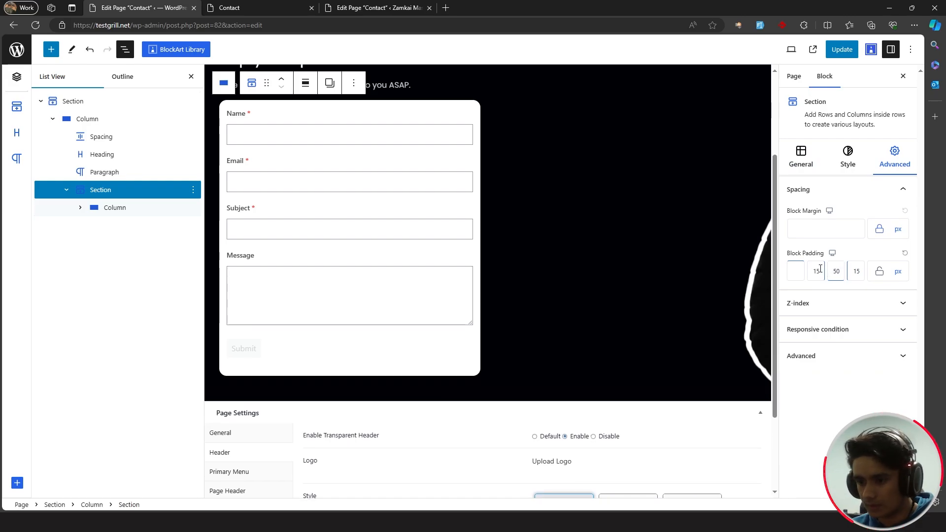
click(842, 50)
click(266, 8)
click(35, 26)
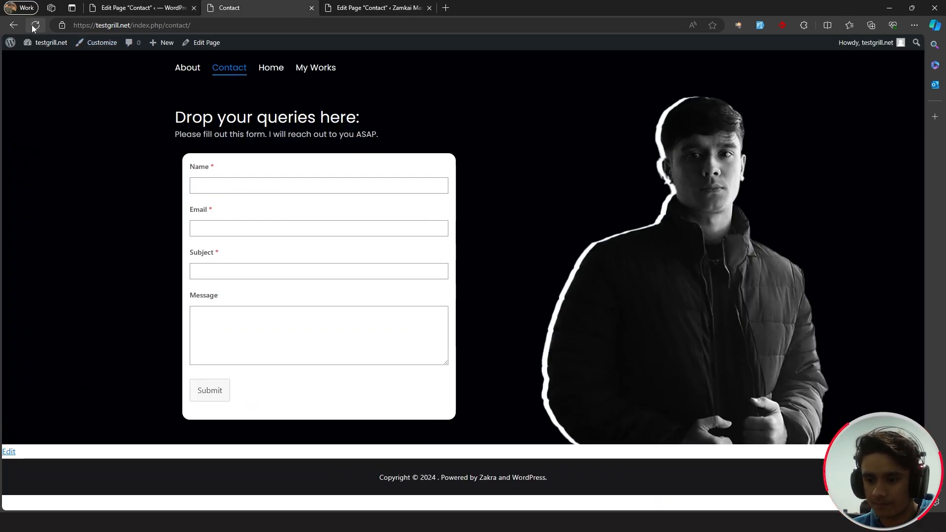
click(102, 7)
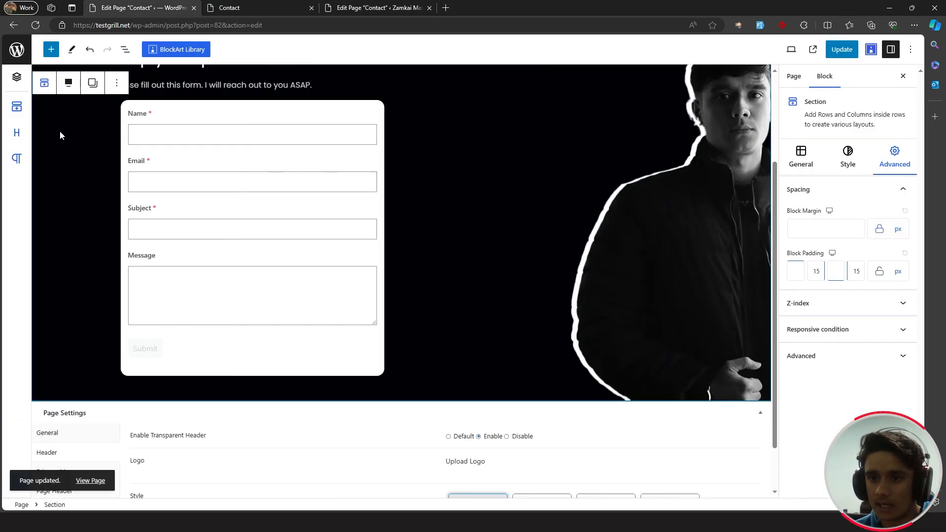
- Add a single-column Section below the form, then save and view the live Contact page
click(50, 49)
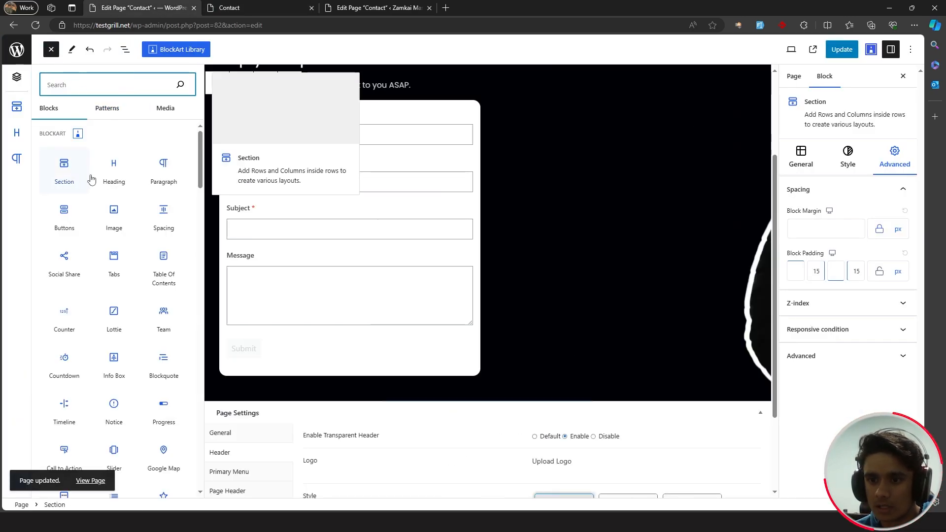
click(64, 170)
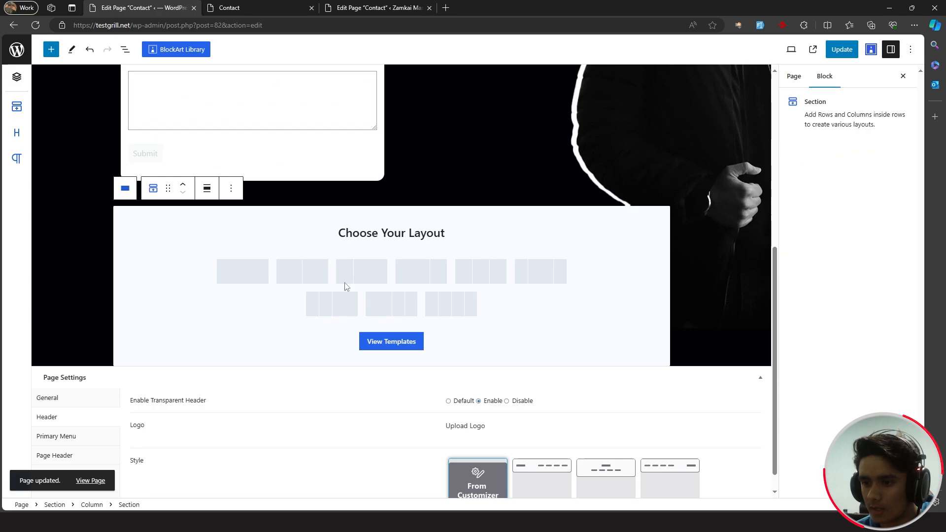
click(248, 276)
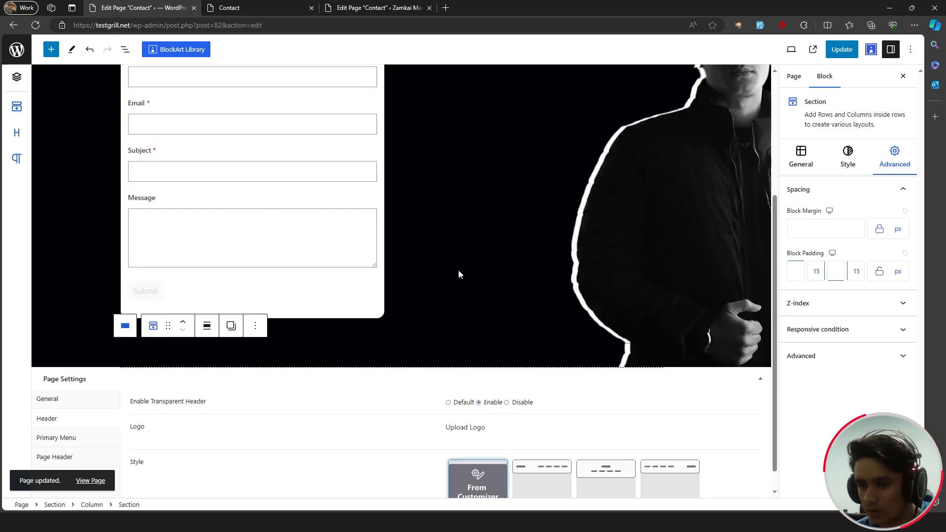
click(124, 326)
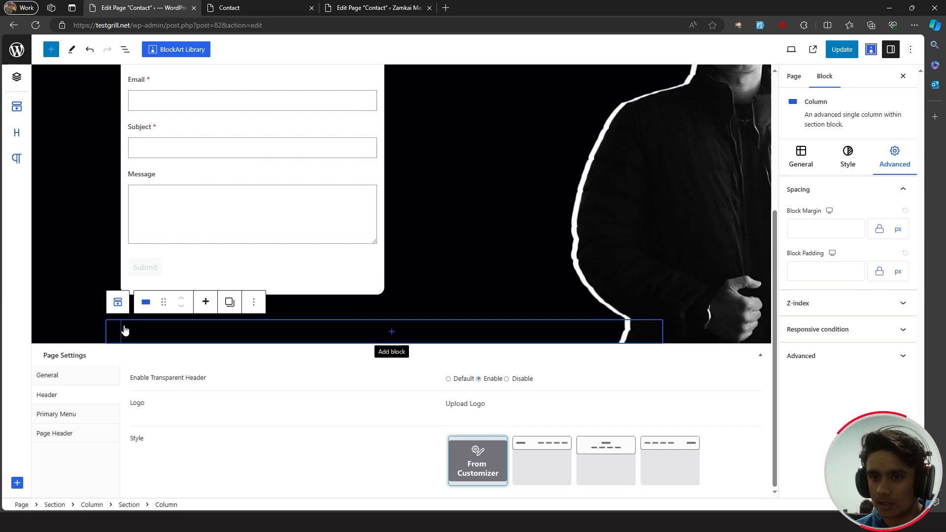
click(90, 312)
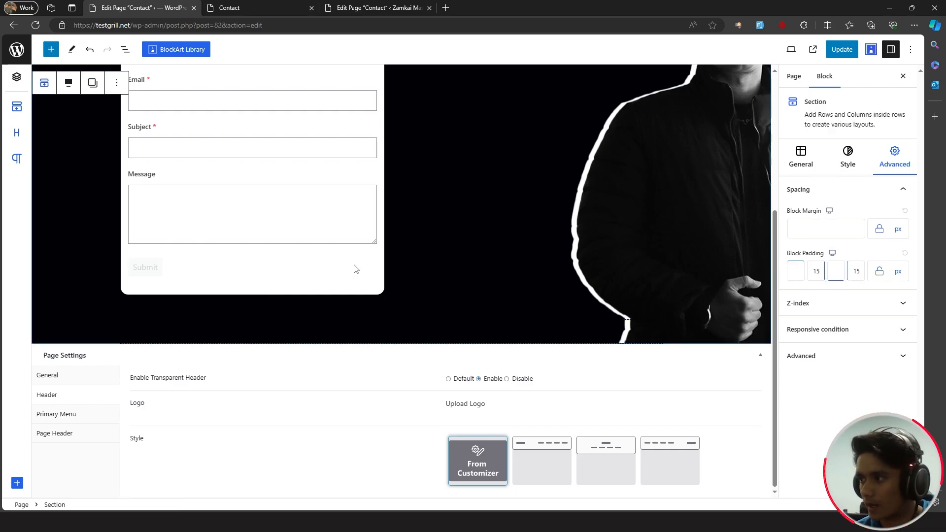
key(ctrl+s)
click(245, 6)
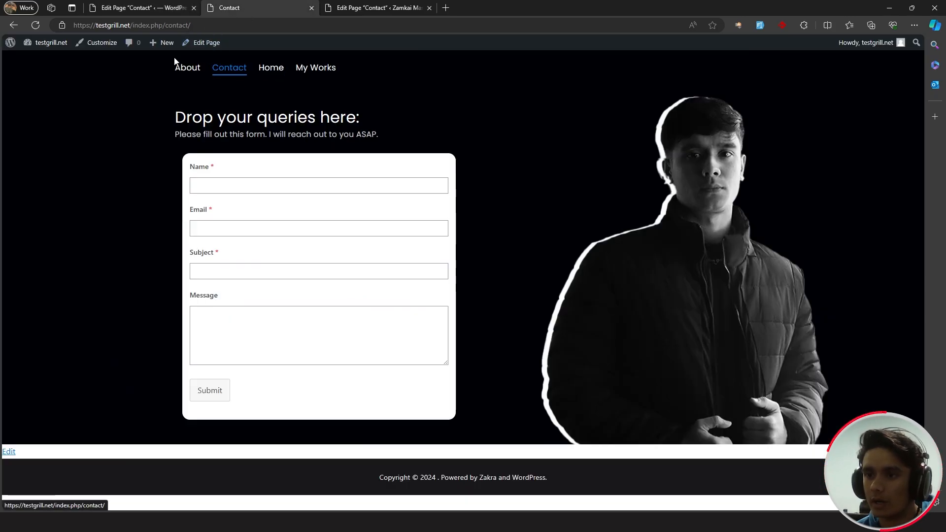
- Open the About page from the live site in the block editor
click(190, 69)
scroll(140, 219, down, 5)
scroll(131, 224, up, 5)
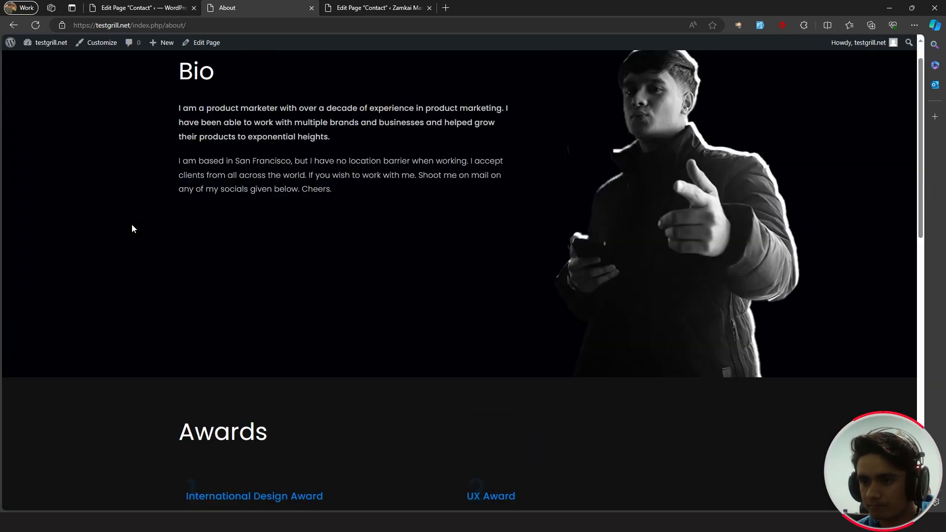
scroll(132, 224, down, 8)
click(205, 43)
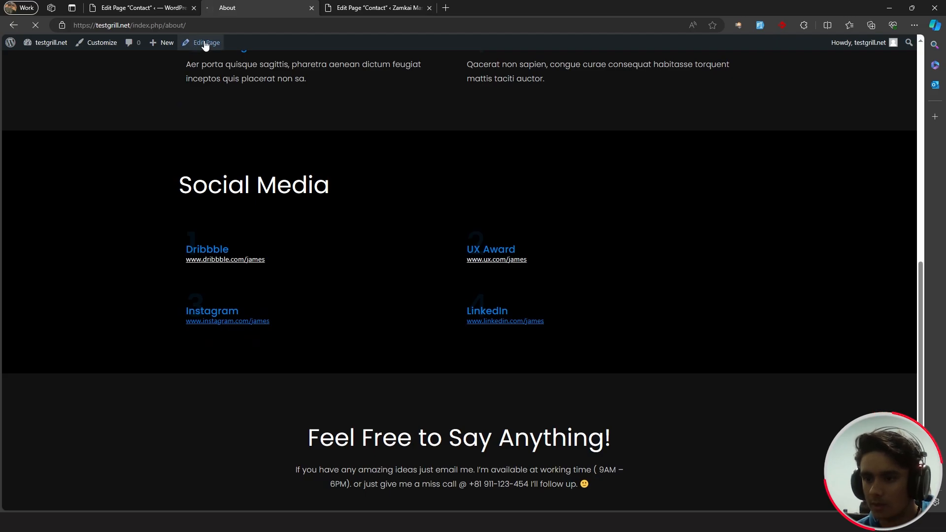
scroll(167, 199, down, 10)
- Copy the About page's Social Media column using List View
click(119, 227)
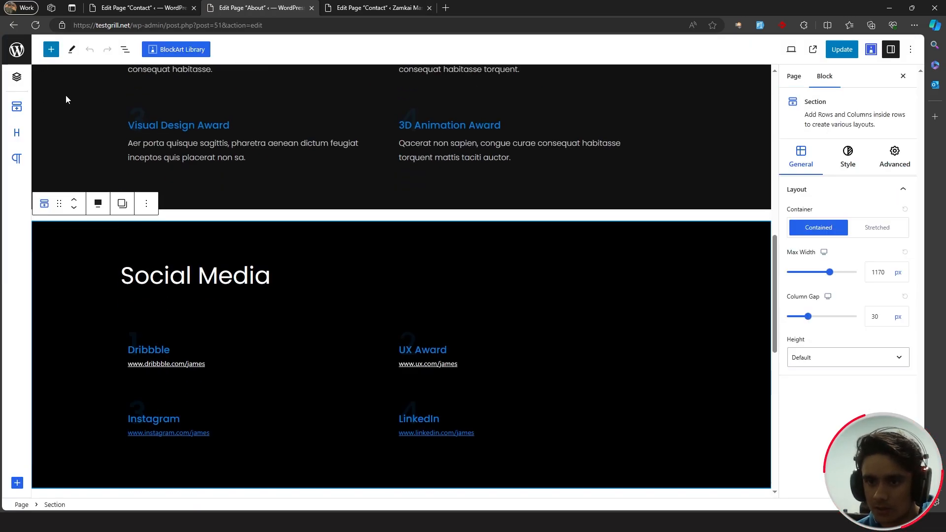
click(132, 51)
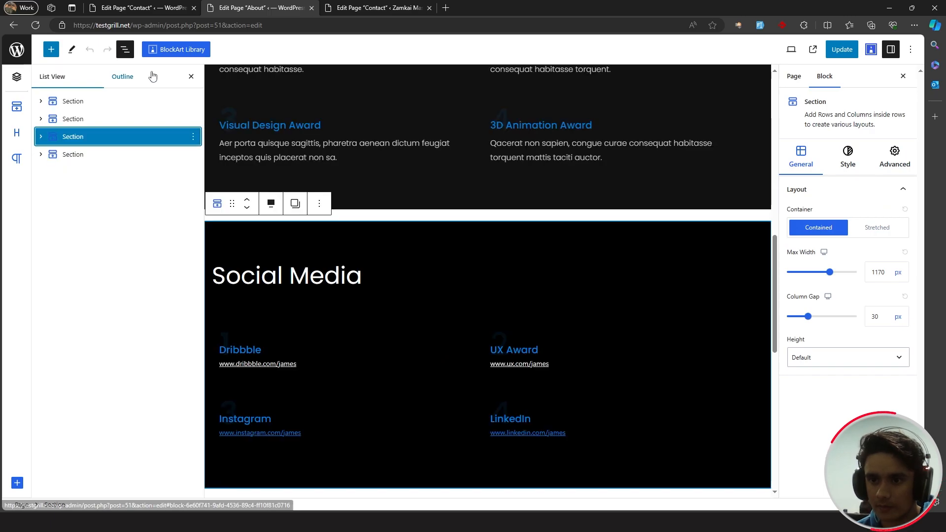
click(88, 140)
click(97, 162)
key(ctrl+c)
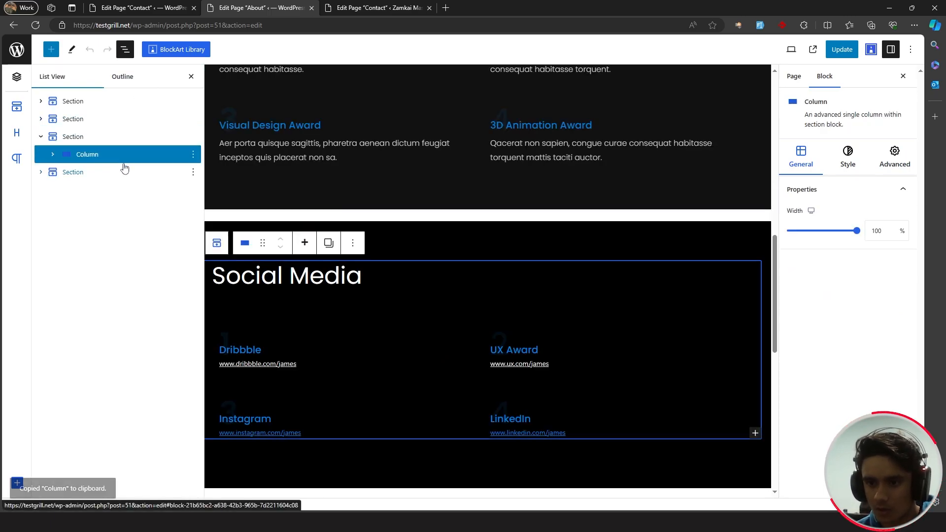
- Back in the Contact editor, select the empty column below the form
click(138, 6)
scroll(394, 207, down, 5)
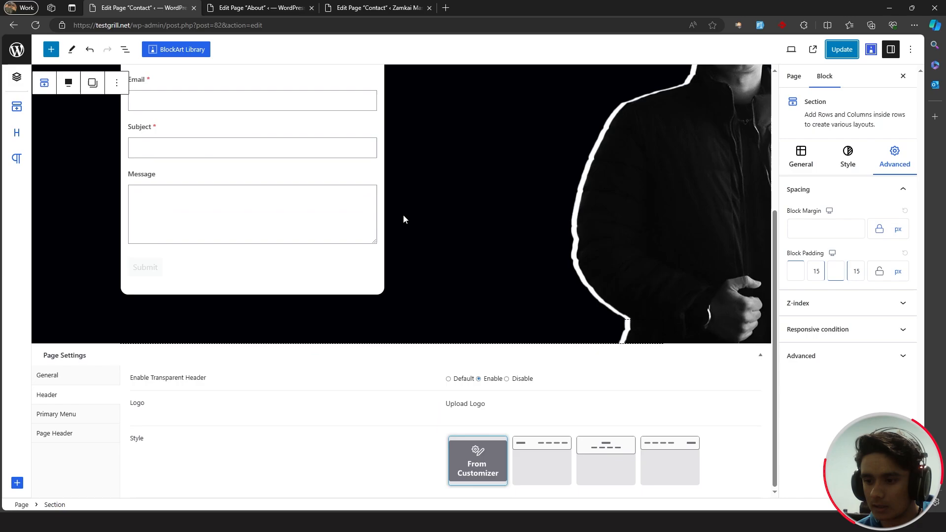
click(208, 331)
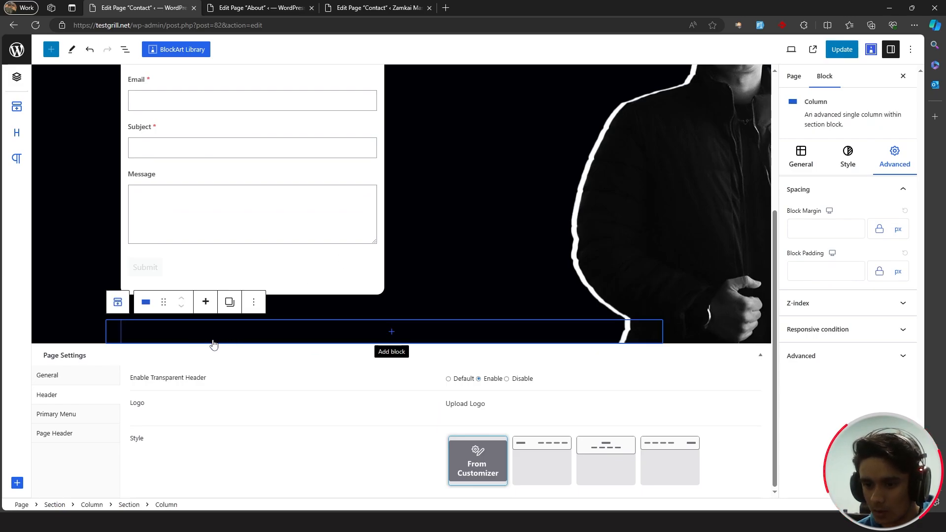
- Paste the Social Media column into the empty column and drag a new Section below it
key(ctrl+v)
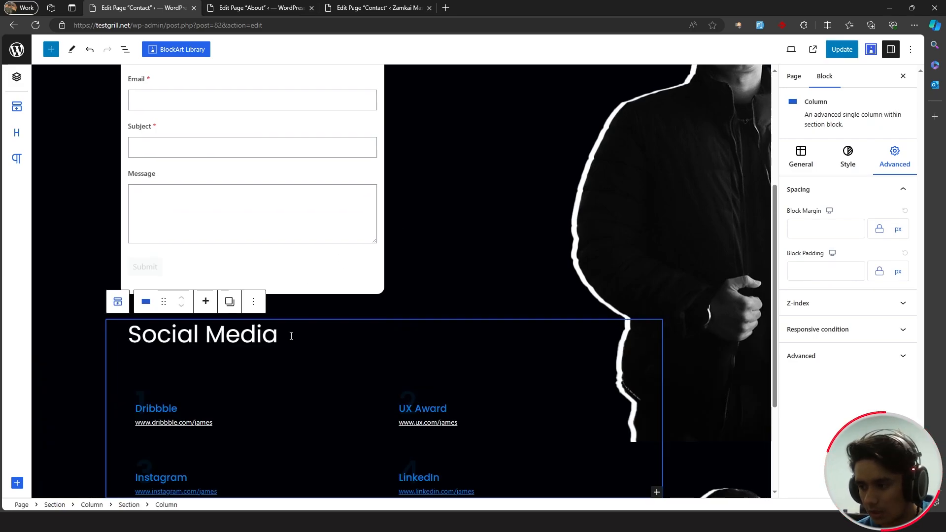
scroll(291, 336, down, 2)
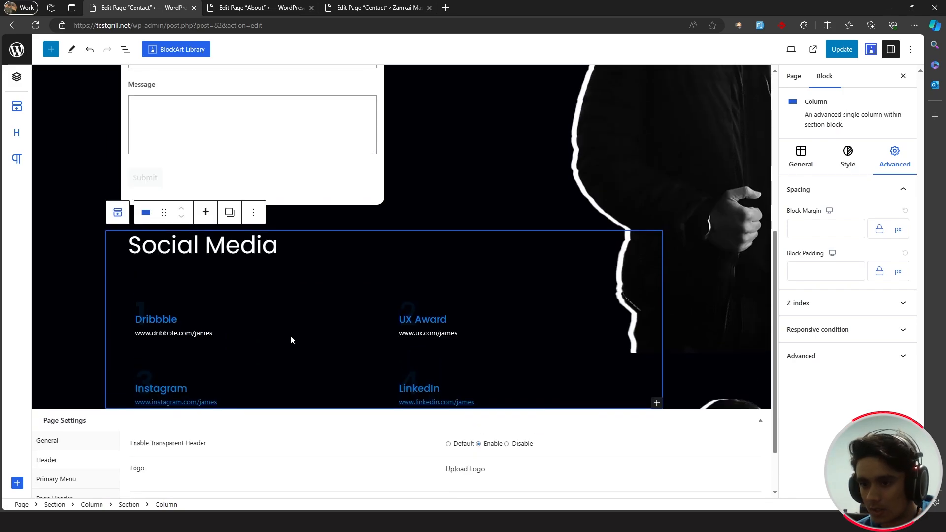
scroll(291, 340, up, 1)
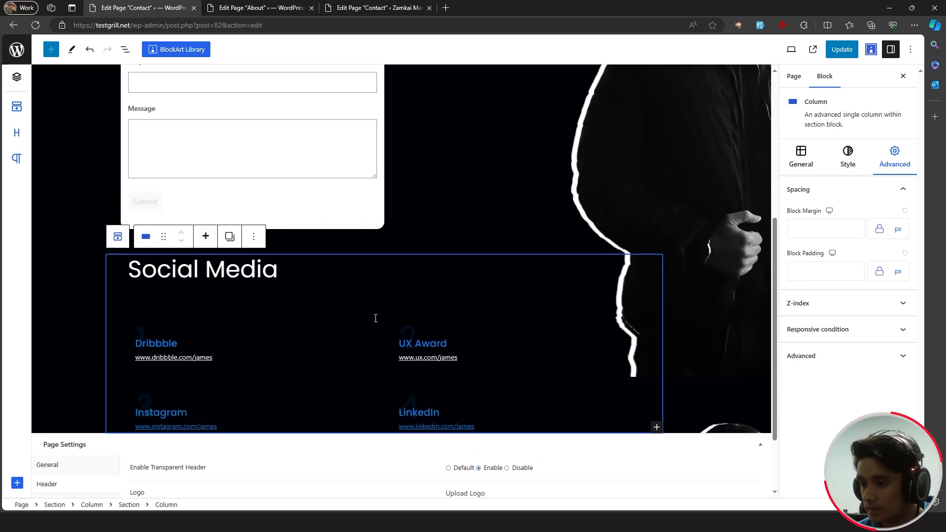
click(709, 247)
scroll(719, 246, up, 2)
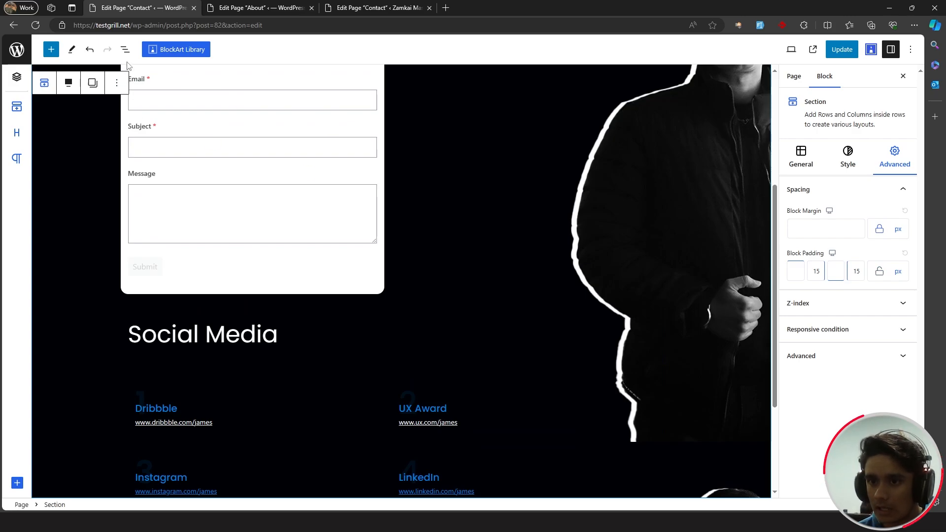
scroll(591, 251, down, 1)
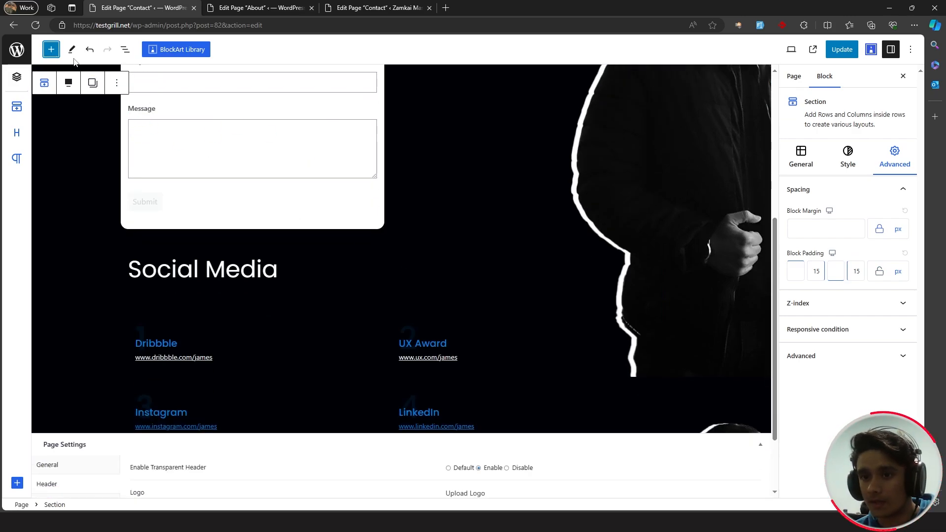
click(50, 49)
drag(67, 164, 755, 435)
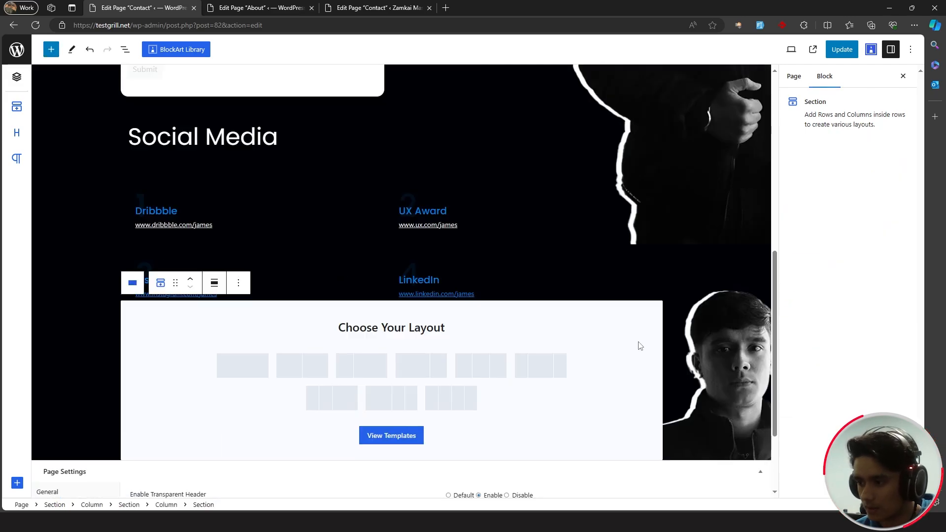
- Move the Social Media column into a new top-level single-column section and delete the leftover empty column
click(253, 364)
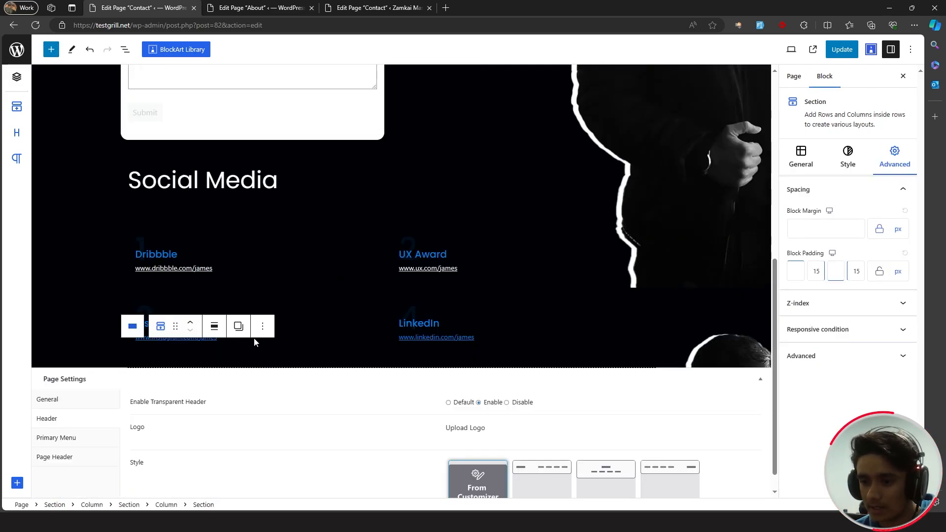
click(51, 49)
click(51, 49)
click(125, 50)
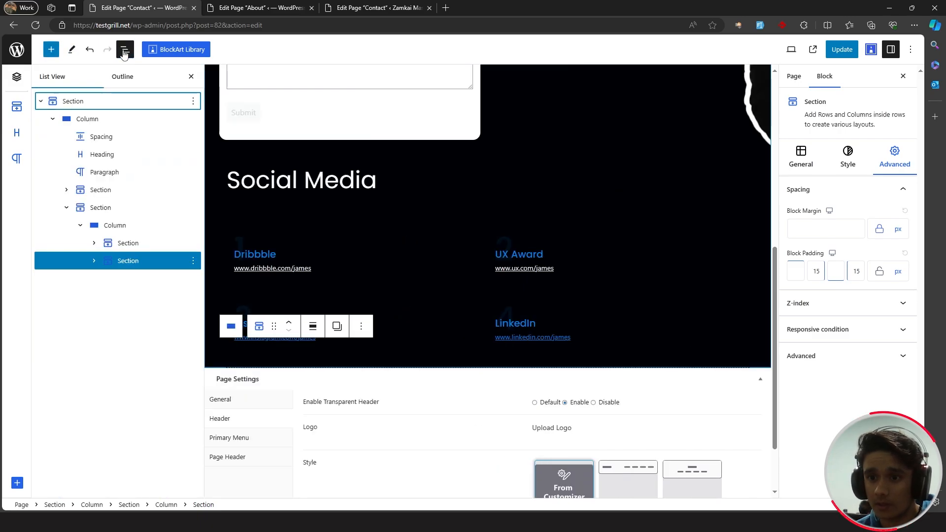
drag(130, 265, 41, 274)
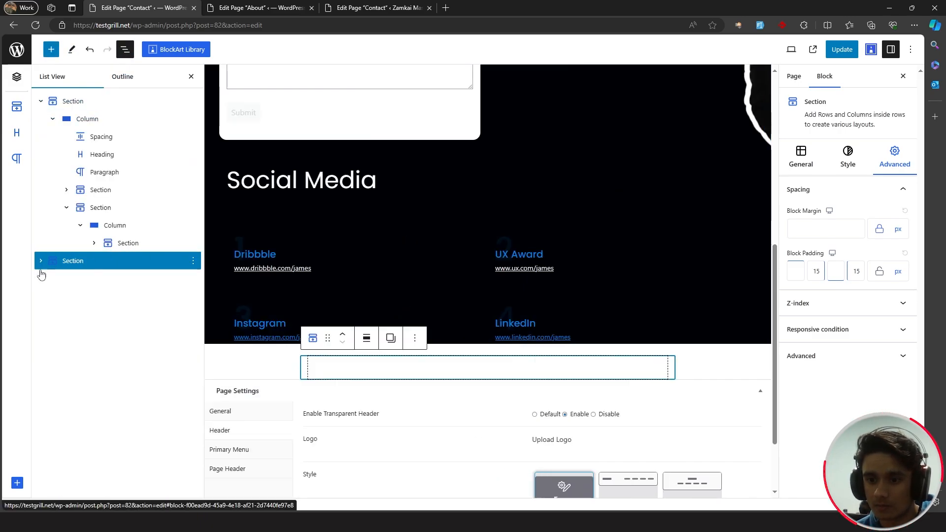
click(133, 243)
click(106, 209)
click(110, 227)
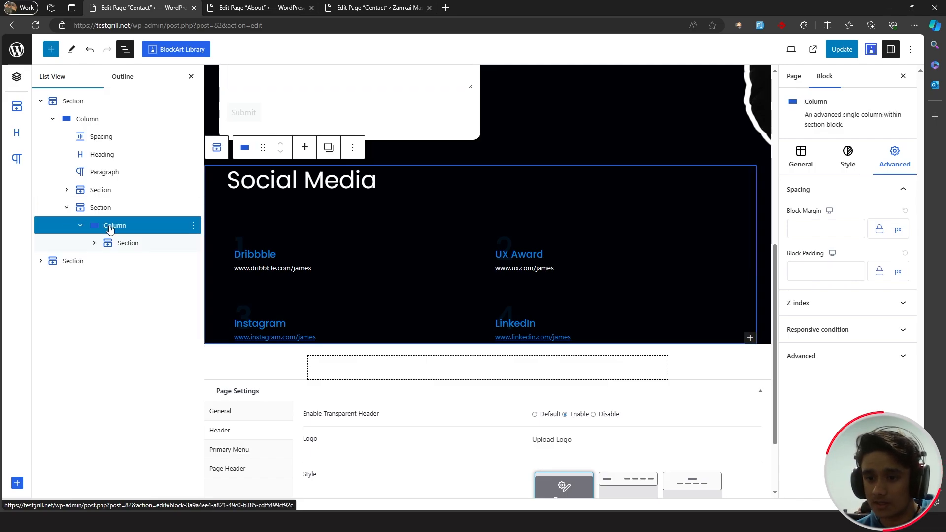
drag(111, 227, 76, 265)
click(381, 193)
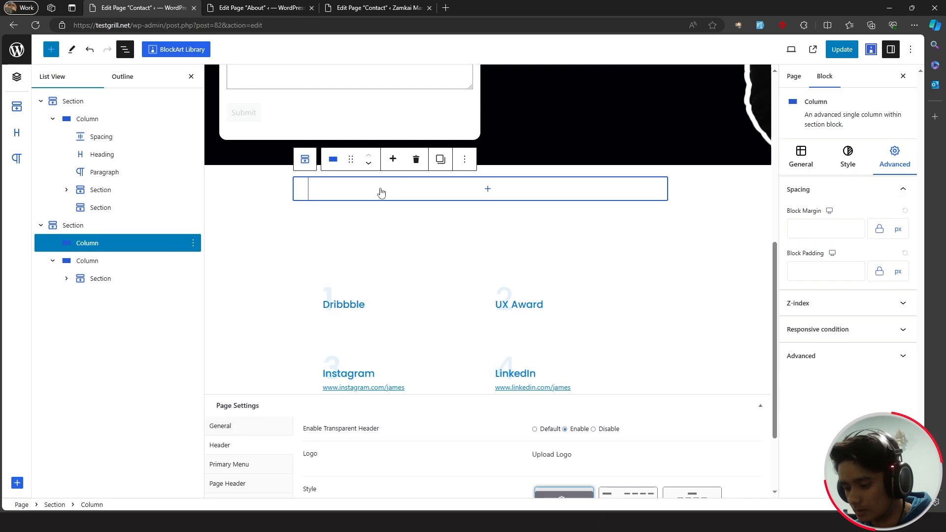
key(Delete)
click(255, 184)
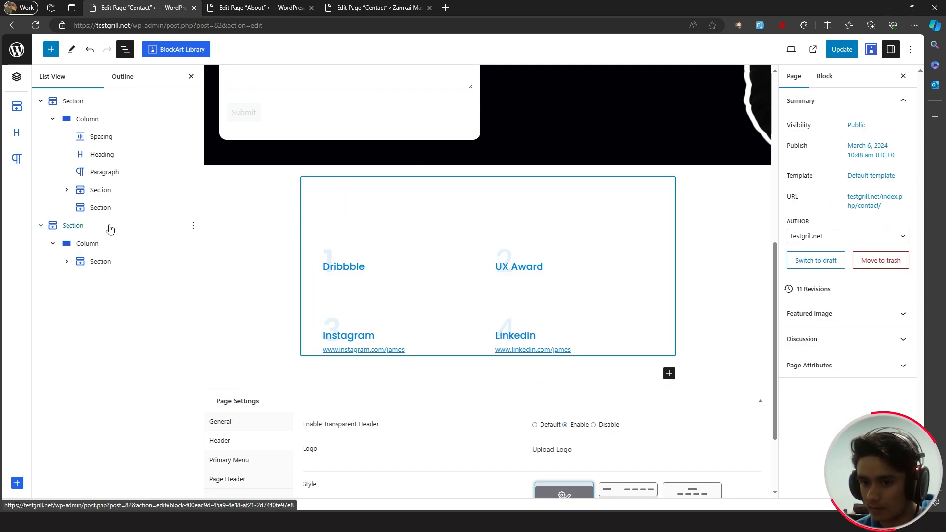
- Make the Social Media section full width with a black #000000 background and save
click(83, 230)
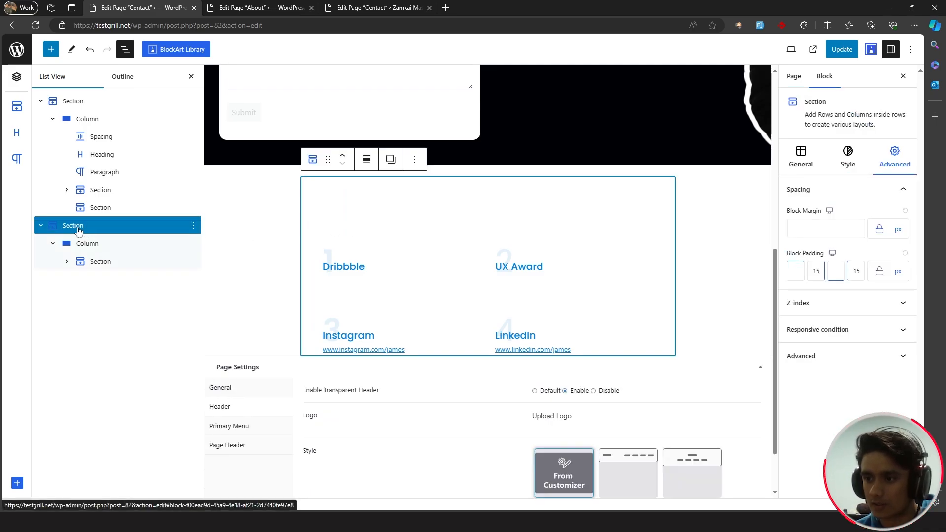
click(366, 159)
click(393, 237)
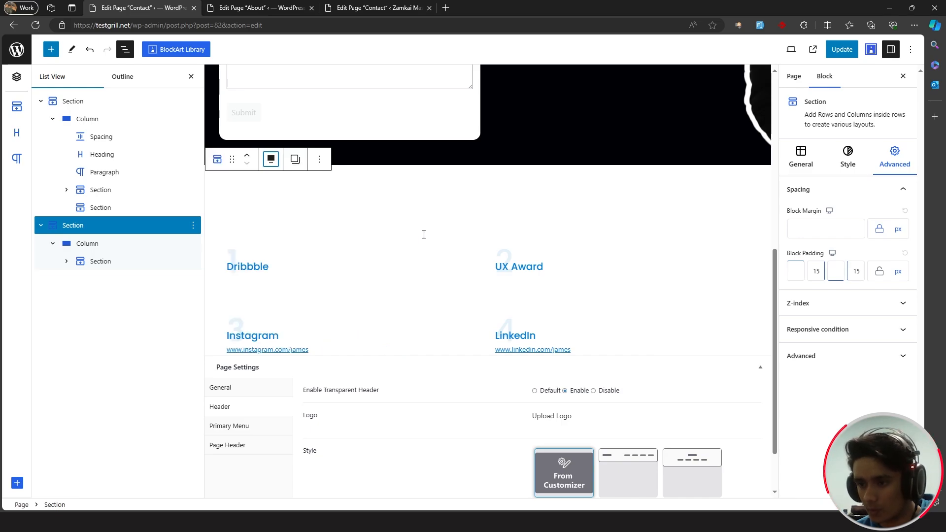
click(845, 164)
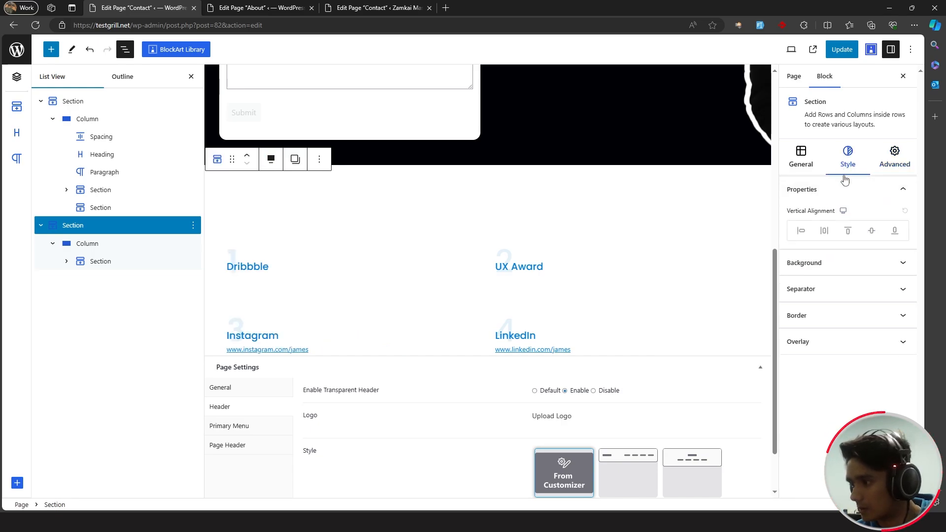
click(862, 263)
click(903, 236)
drag(648, 302, 632, 331)
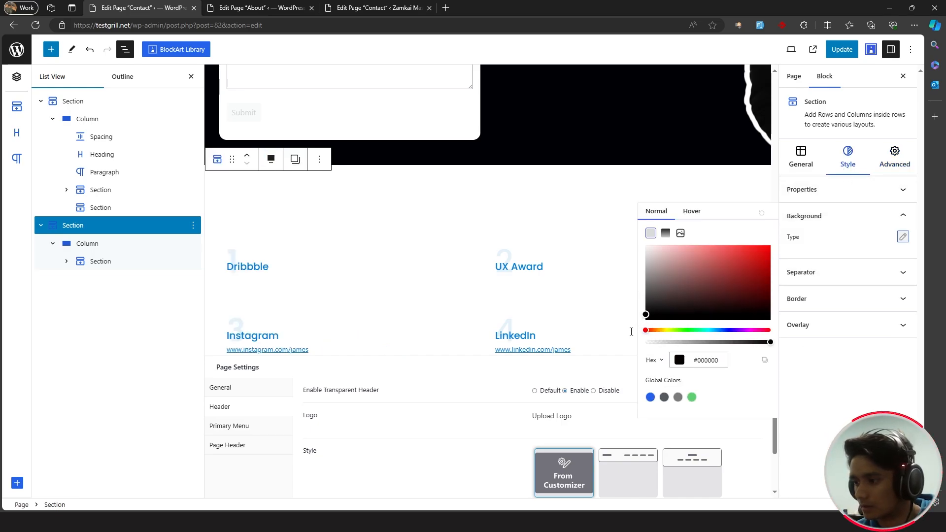
click(842, 51)
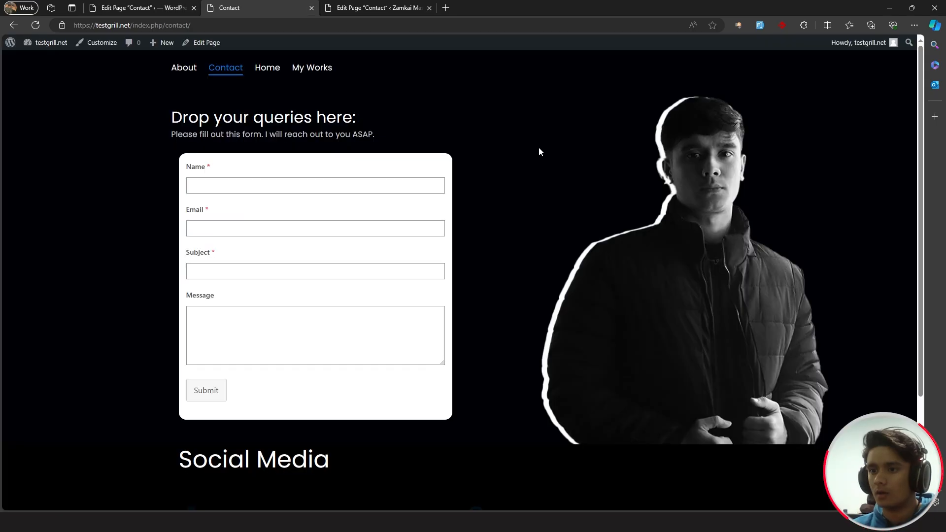
- Return to the Contact page editor and select the Social Media heading
middle_click(536, 153)
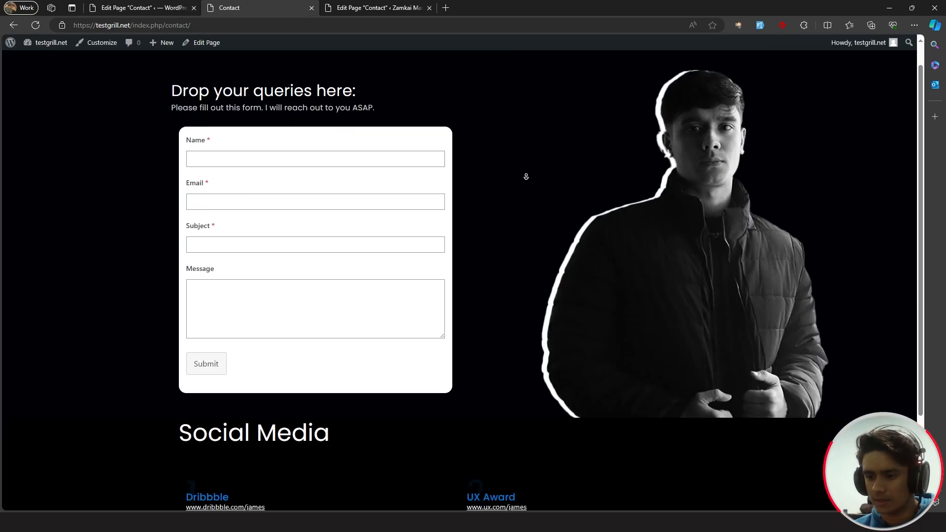
scroll(505, 258, up, 2)
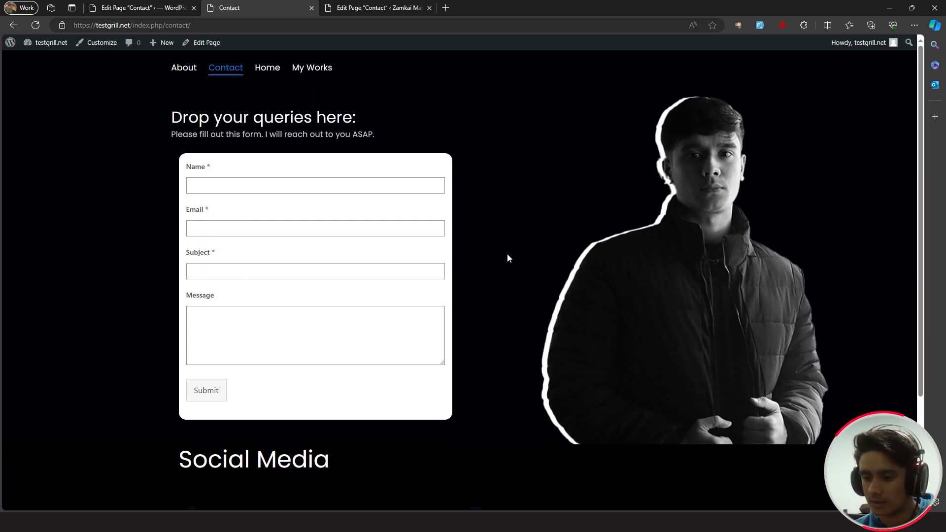
scroll(507, 254, down, 3)
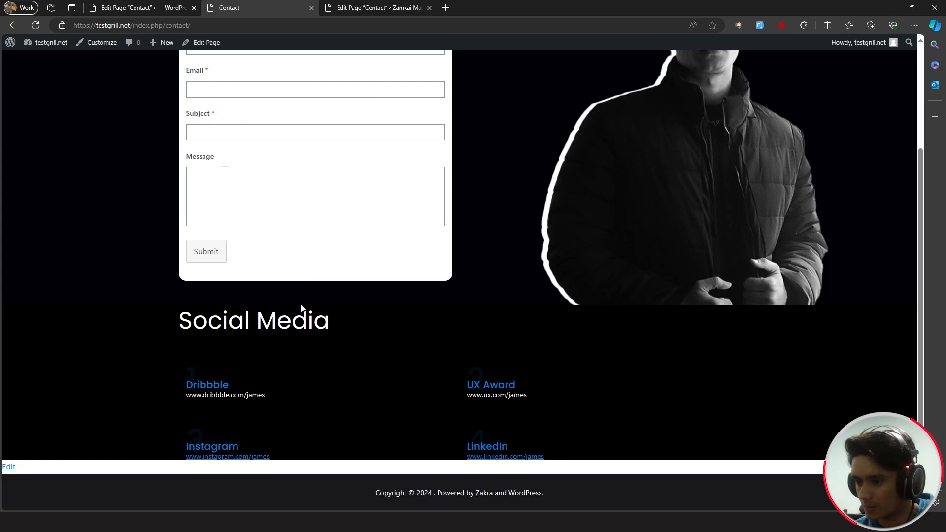
click(143, 7)
click(318, 172)
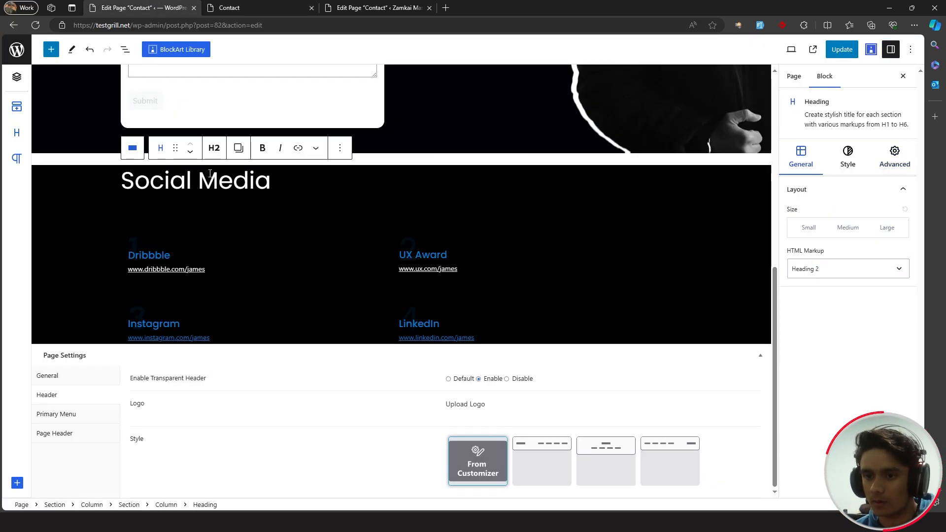
- Set the Social Media section padding to 80 px top and 100 px bottom, then save
click(96, 175)
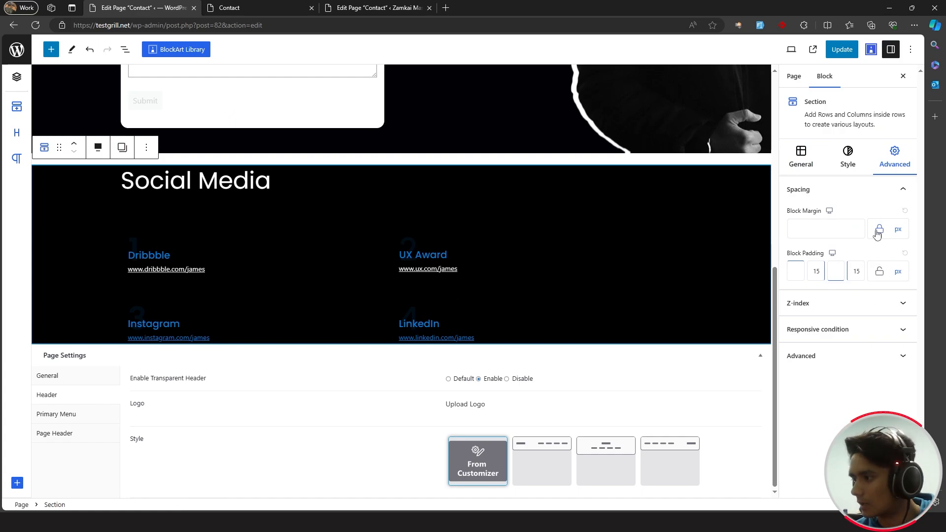
click(797, 276)
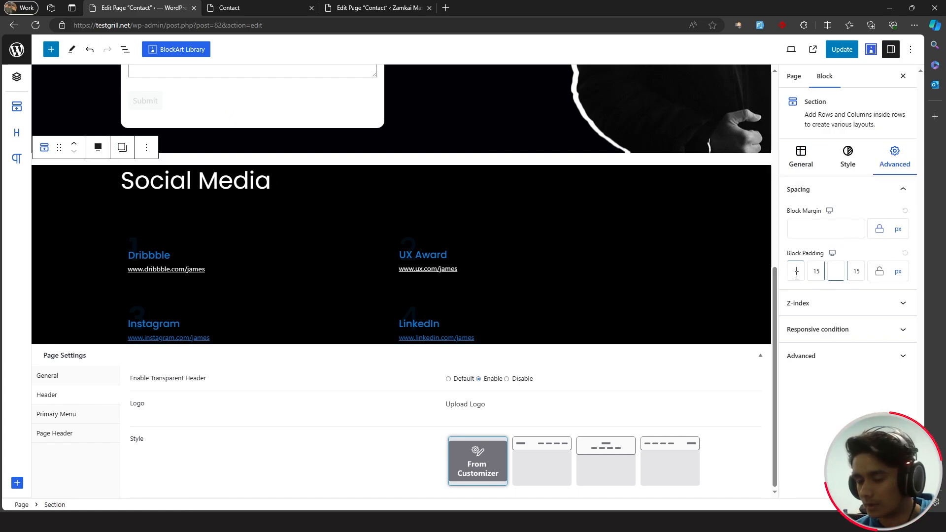
text(80)
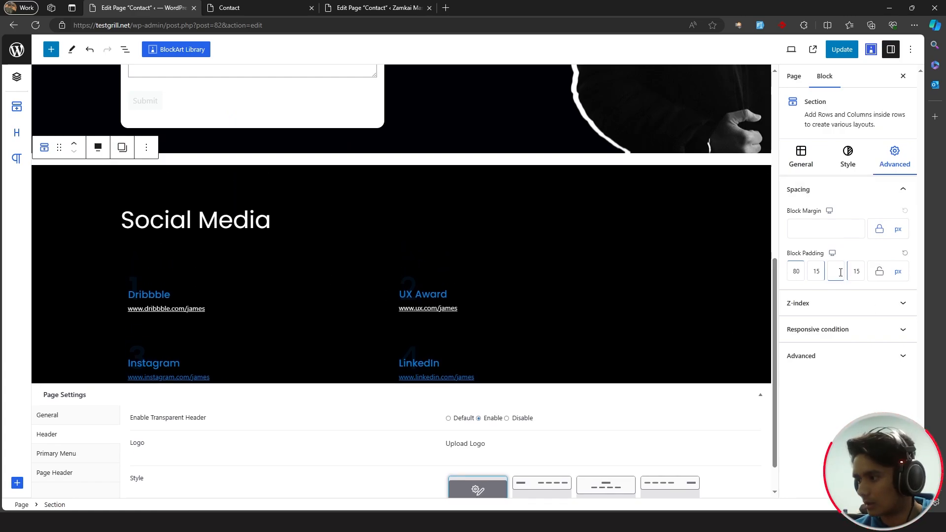
text(100)
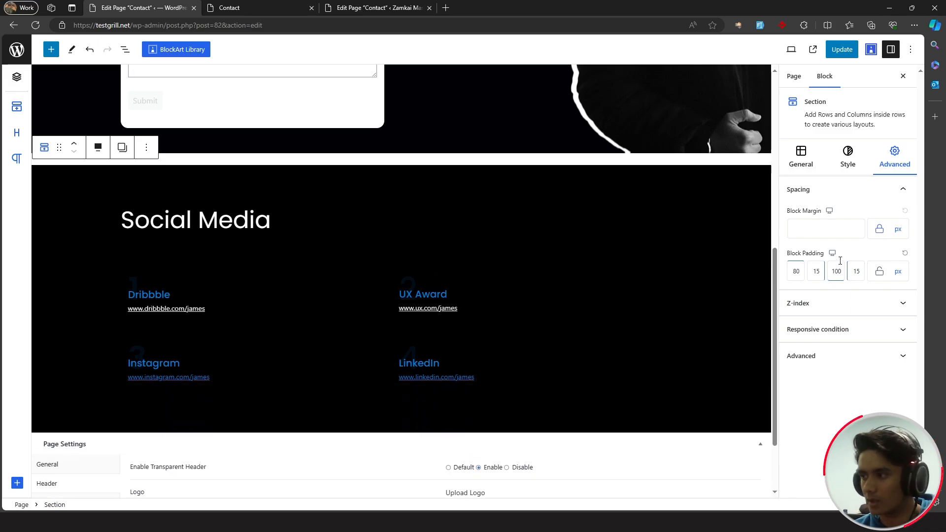
click(842, 49)
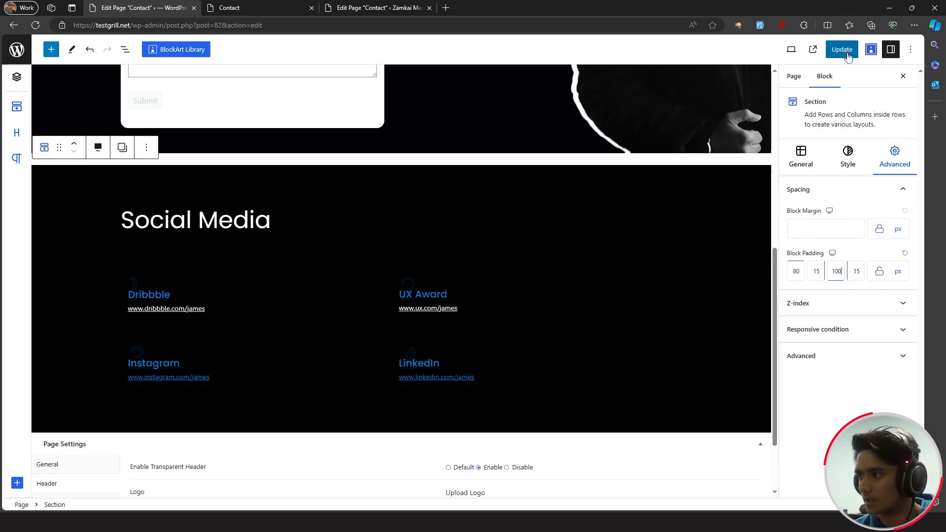
click(274, 5)
- Scroll through the live Contact page to check the Social Media spacing
scroll(542, 317, down, 2)
scroll(510, 324, up, 3)
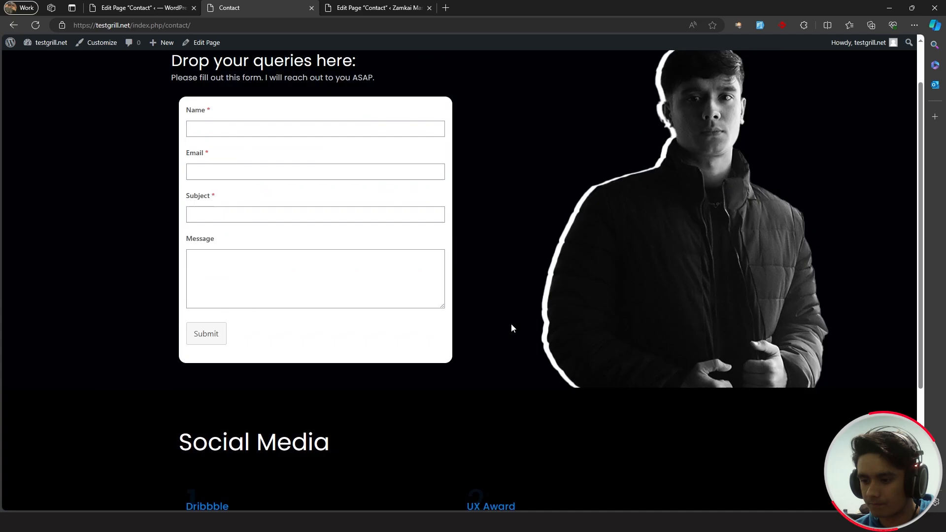
scroll(512, 323, down, 4)
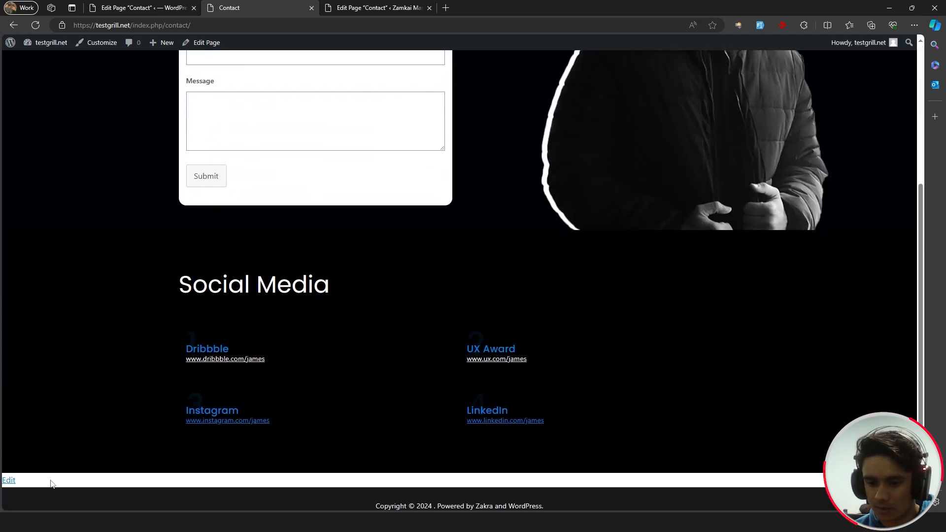
scroll(106, 220, up, 4)
scroll(90, 307, down, 5)
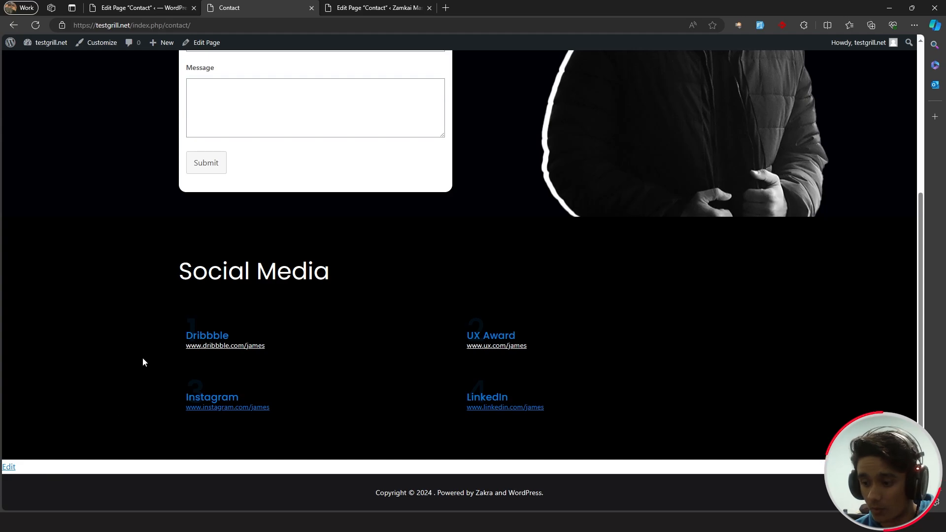
scroll(143, 360, up, 5)
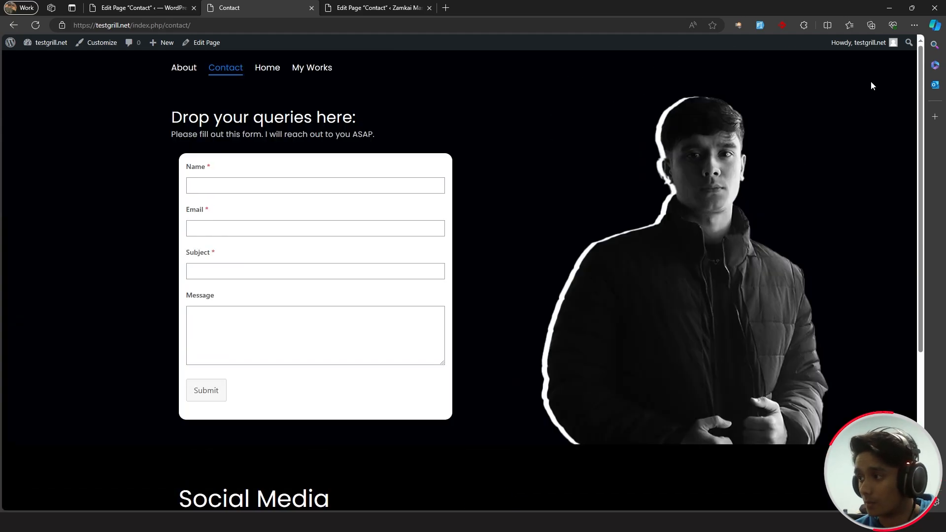
- Copy the site's base address, load it in an InPrivate window and scroll the home page
click(131, 26)
click(108, 27)
drag(130, 27, 63, 28)
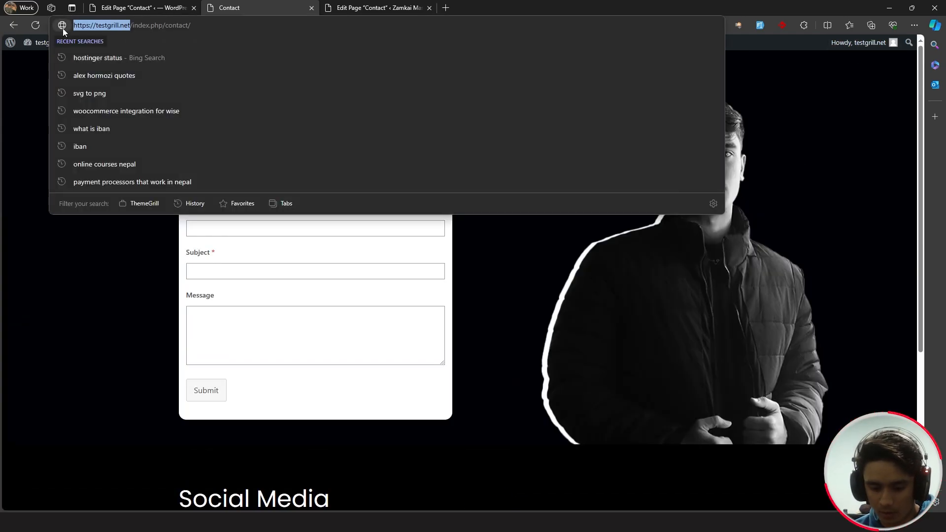
key(ctrl+c)
key(ctrl+shift+n)
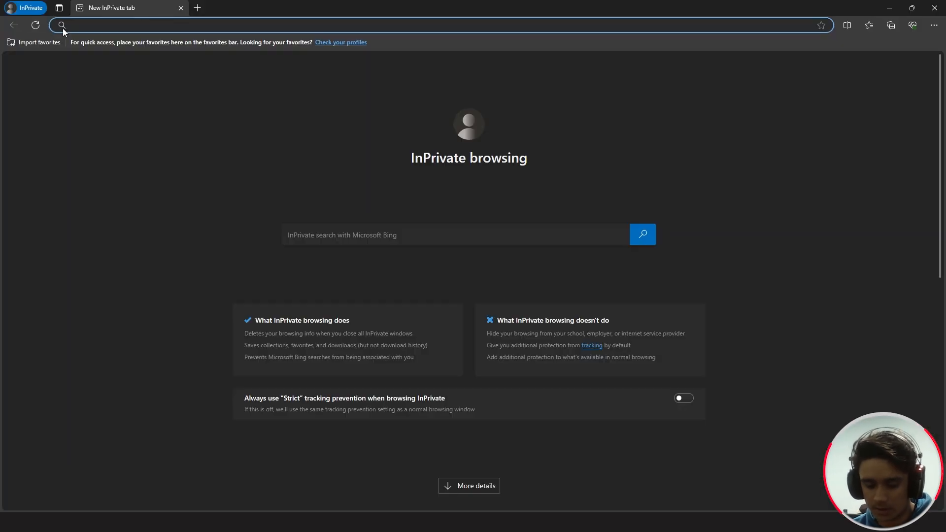
key(ctrl+v)
text(/)
key(Return)
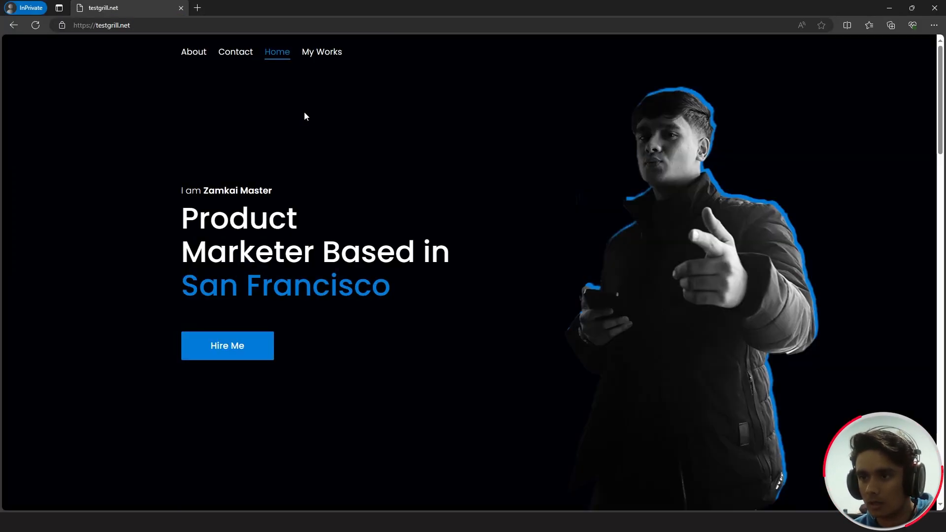
scroll(832, 168, down, 20)
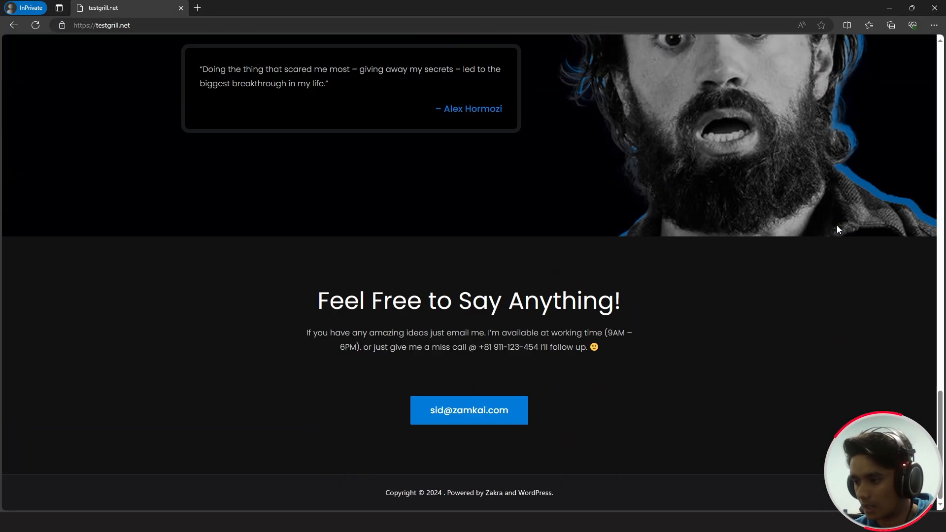
scroll(119, 381, up, 20)
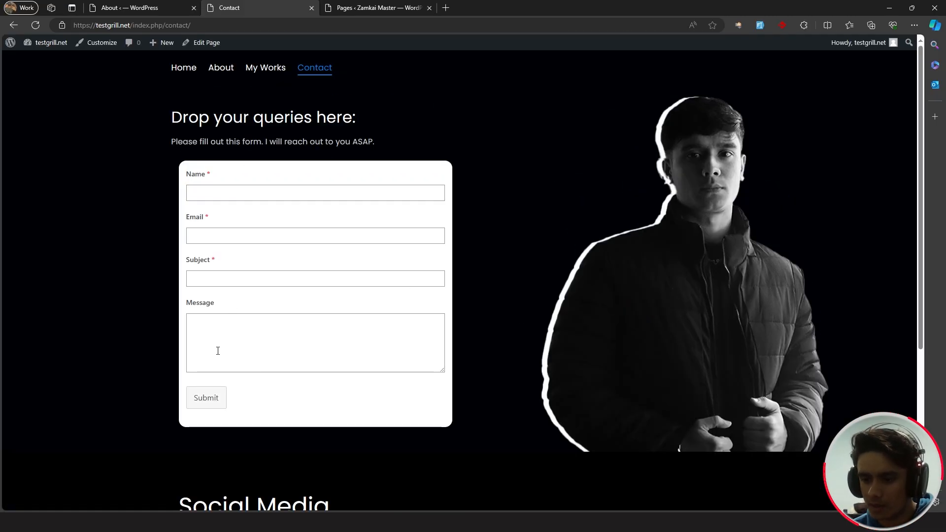
- Open the Everest Forms Contact Form in the builder and show its Settings > Email section
click(148, 7)
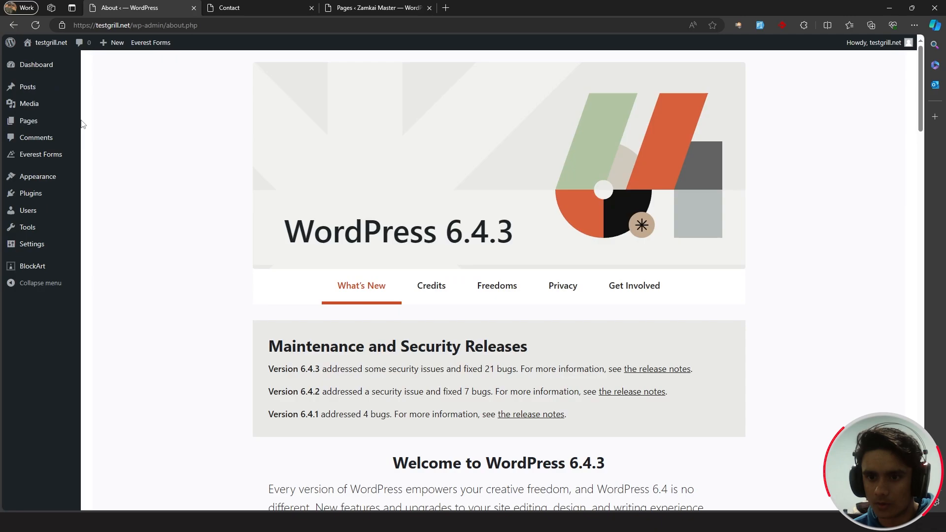
click(33, 156)
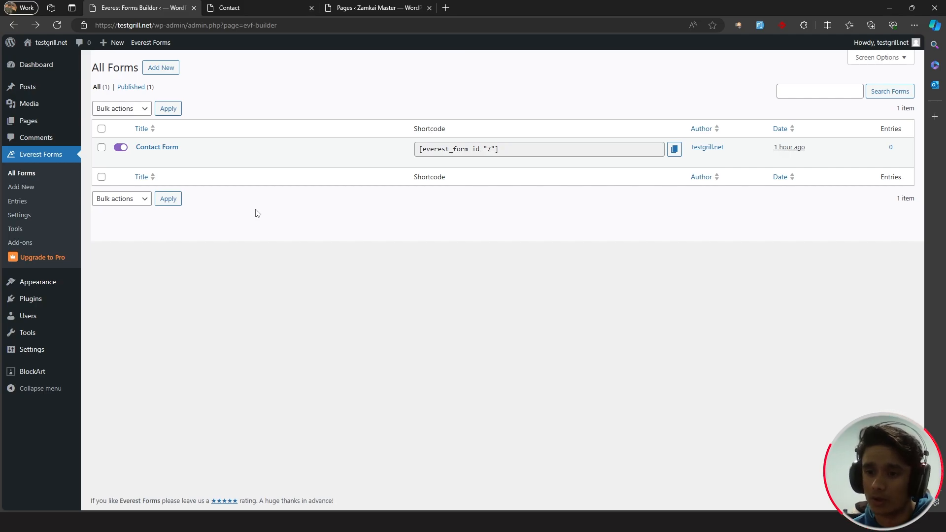
click(143, 162)
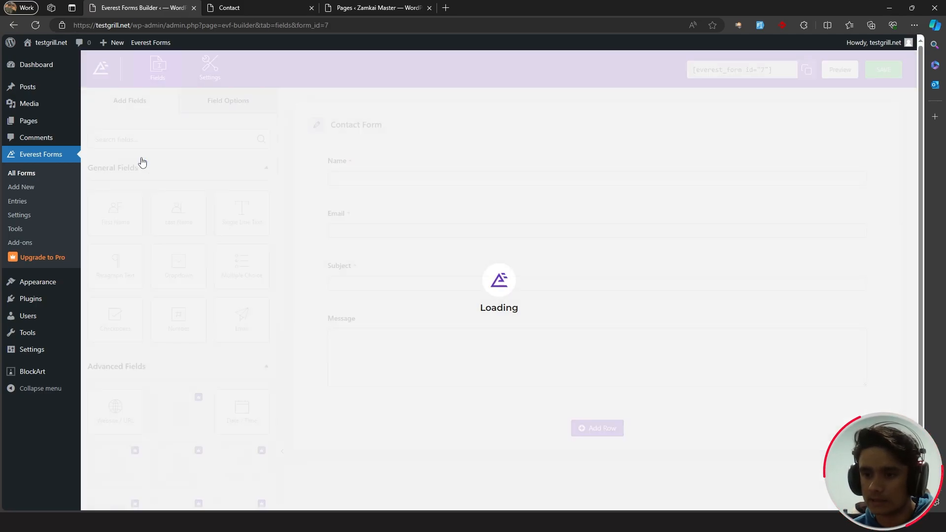
click(211, 68)
click(170, 130)
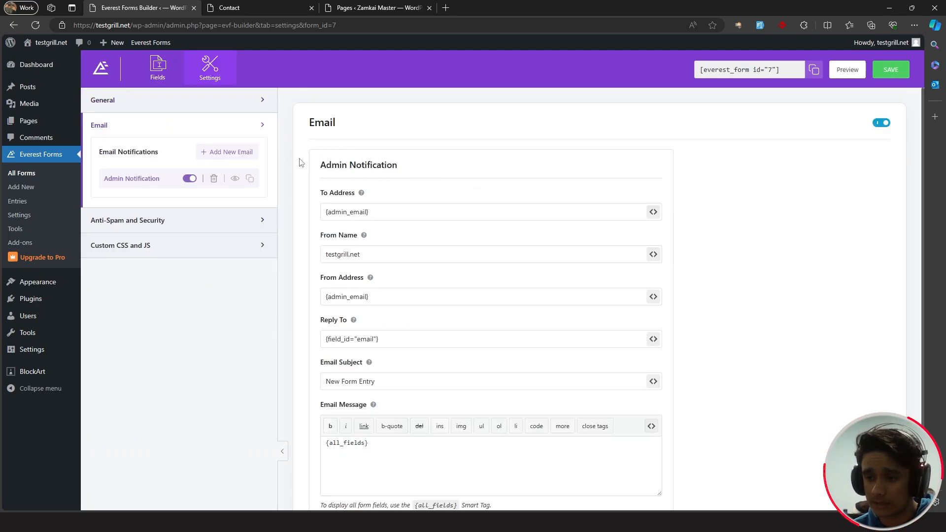
scroll(302, 163, down, 1)
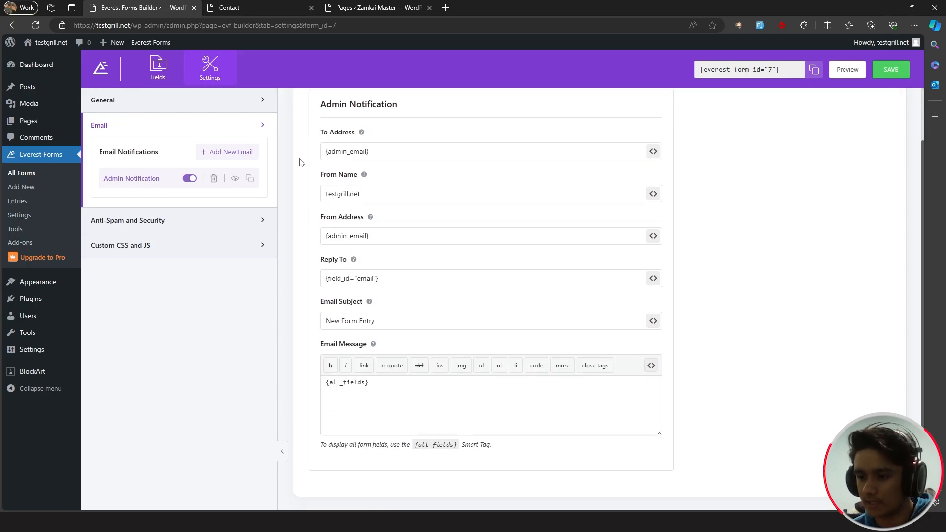
- Review the Admin Notification fields: To {admin_email}, subject 'New Form Entry', message {all_fields}
click(390, 153)
drag(389, 153, 325, 154)
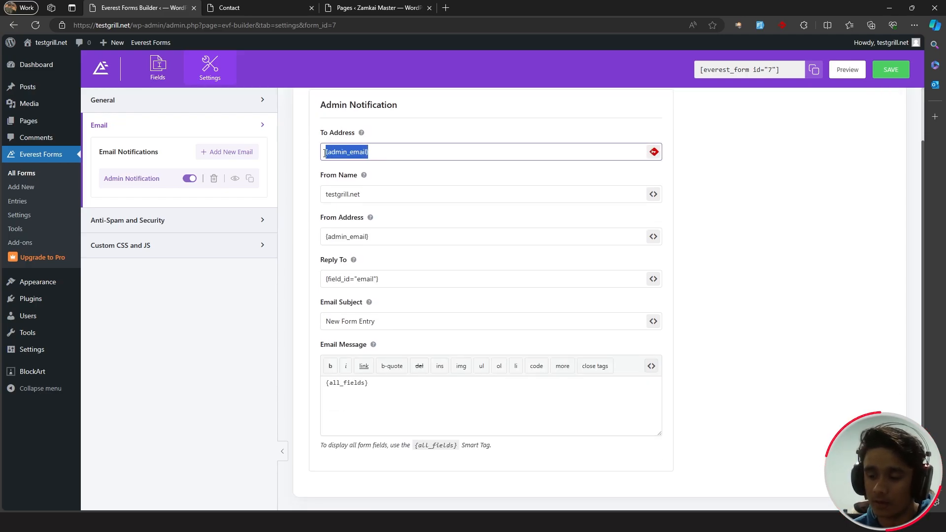
click(379, 154)
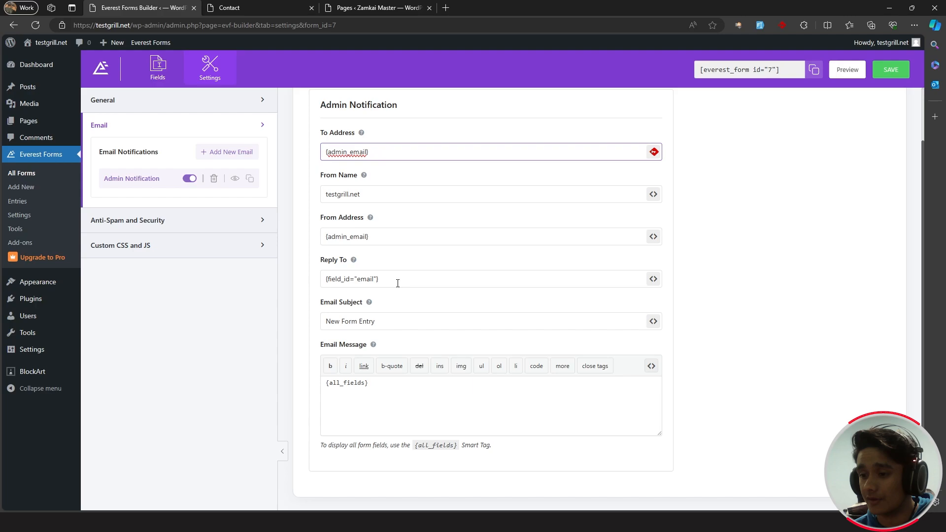
click(386, 319)
drag(386, 319, 314, 319)
click(388, 318)
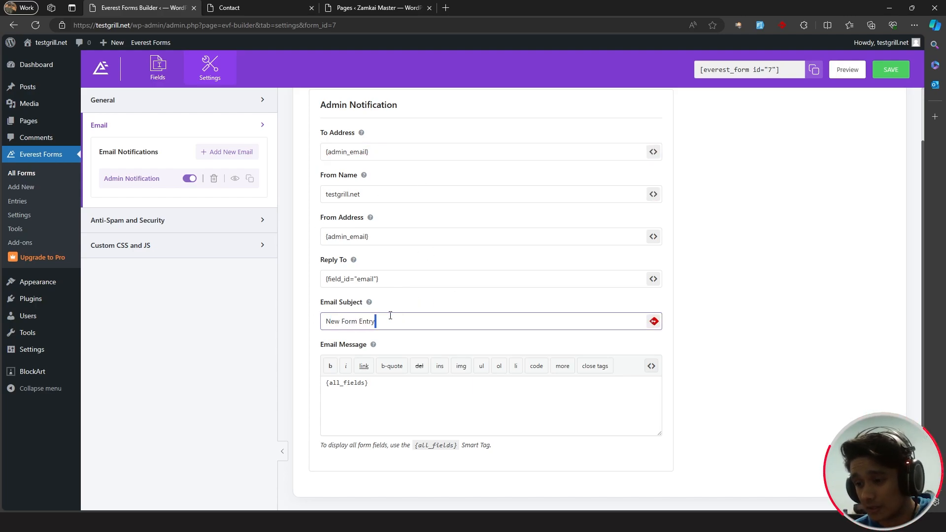
click(327, 382)
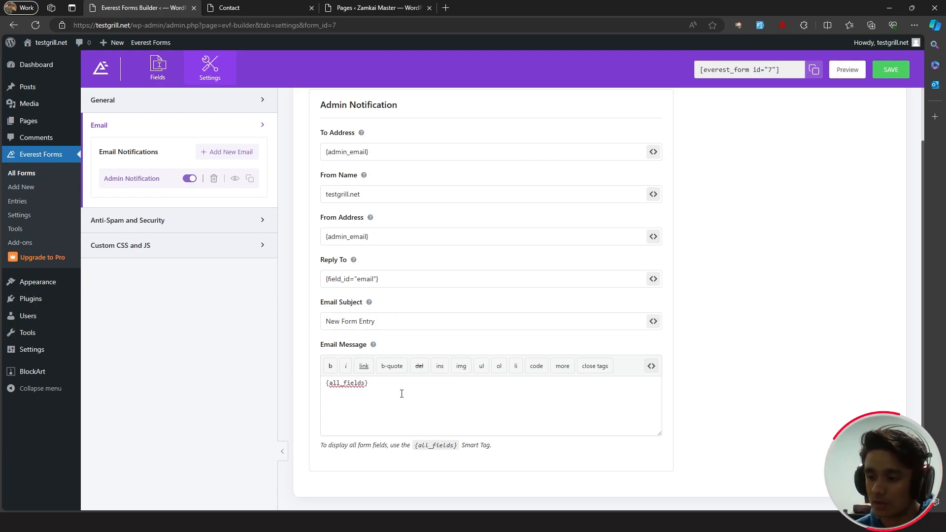
drag(373, 383, 317, 385)
click(371, 383)
click(384, 385)
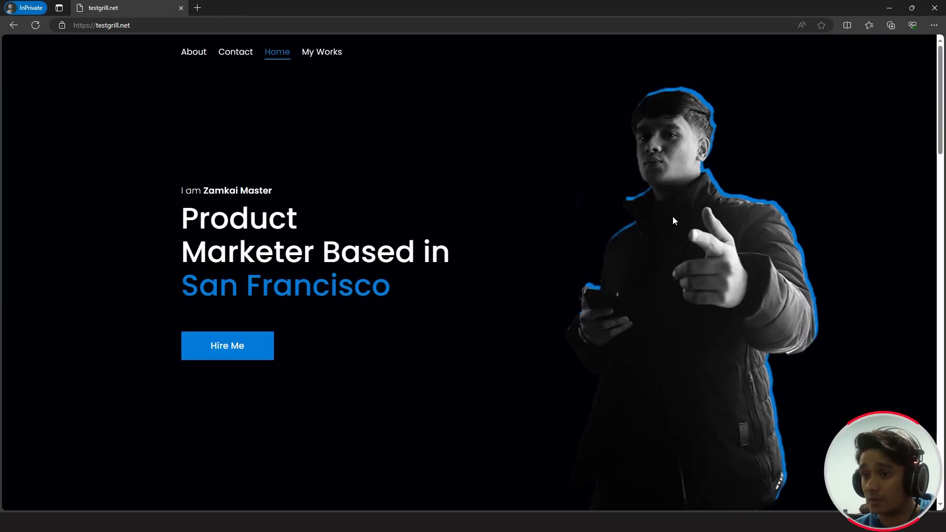
- Open the live About page in the private window and scroll through its Bio section
click(194, 52)
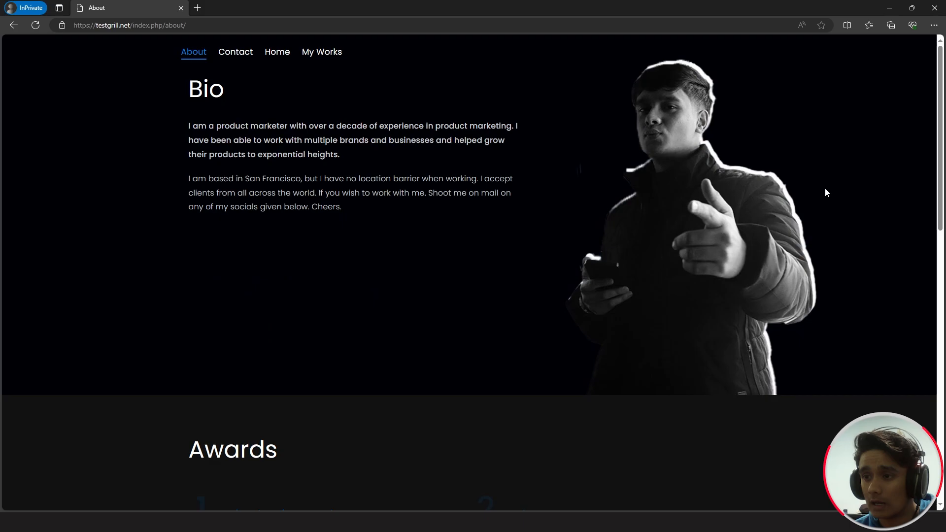
scroll(826, 189, down, 5)
scroll(826, 189, up, 5)
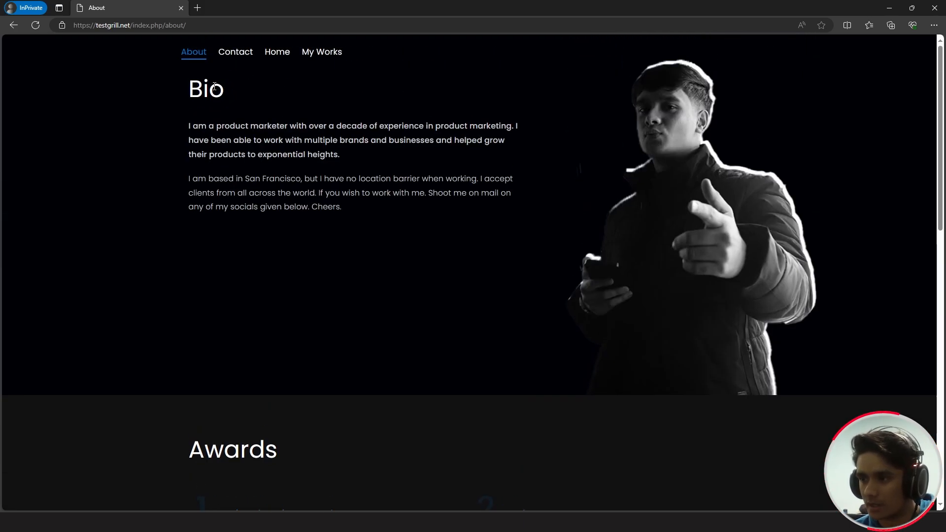
- Give the 'Drop your queries here:' heading 15 px bottom padding and update the Contact page
key(alt+Tab)
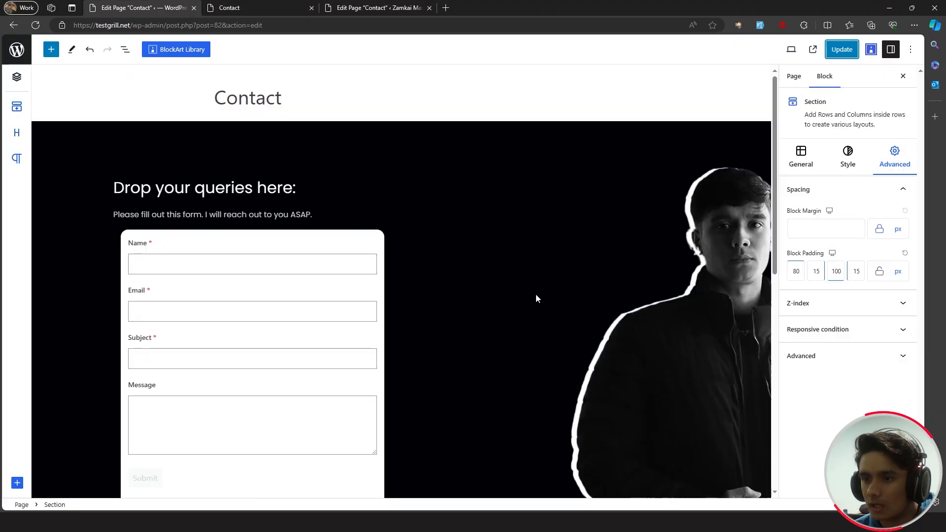
click(304, 192)
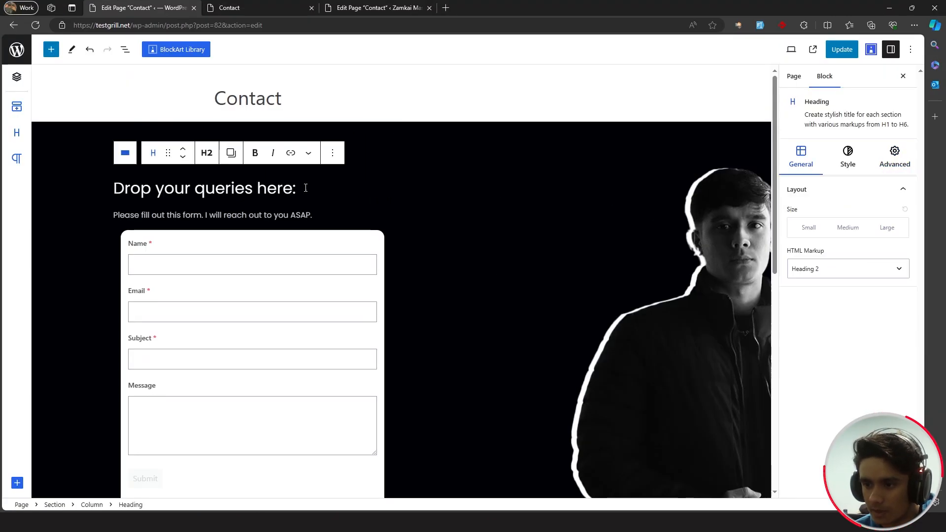
click(849, 166)
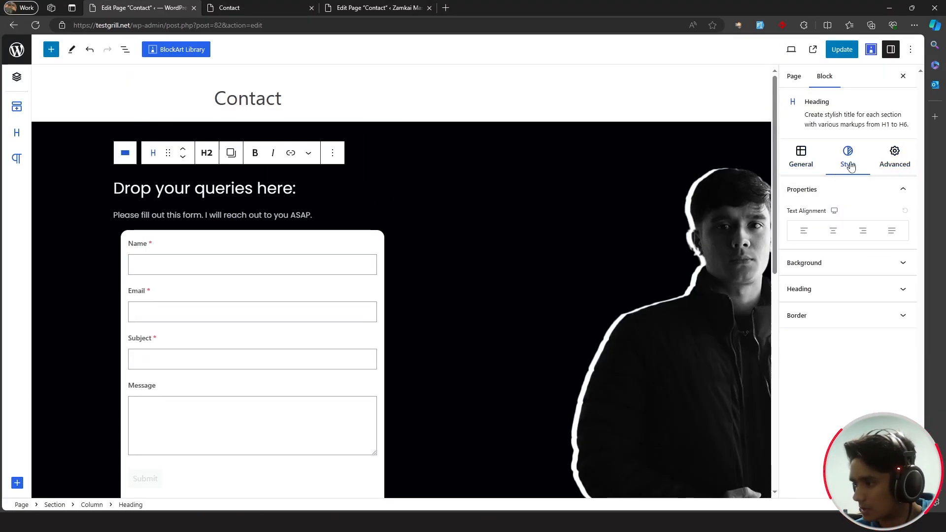
click(887, 163)
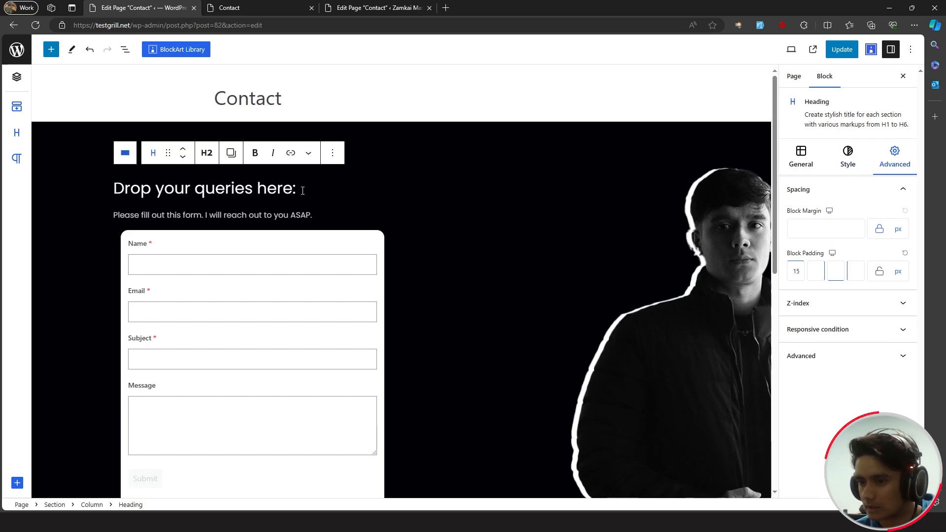
click(837, 270)
text(15)
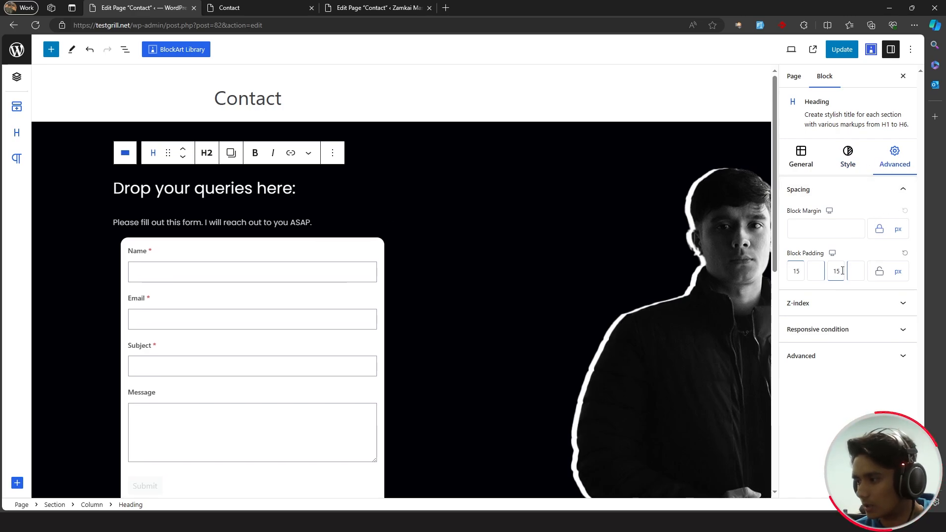
click(843, 49)
- Check the updated live Contact and About pages, then go from the editor to the Pages list
click(249, 7)
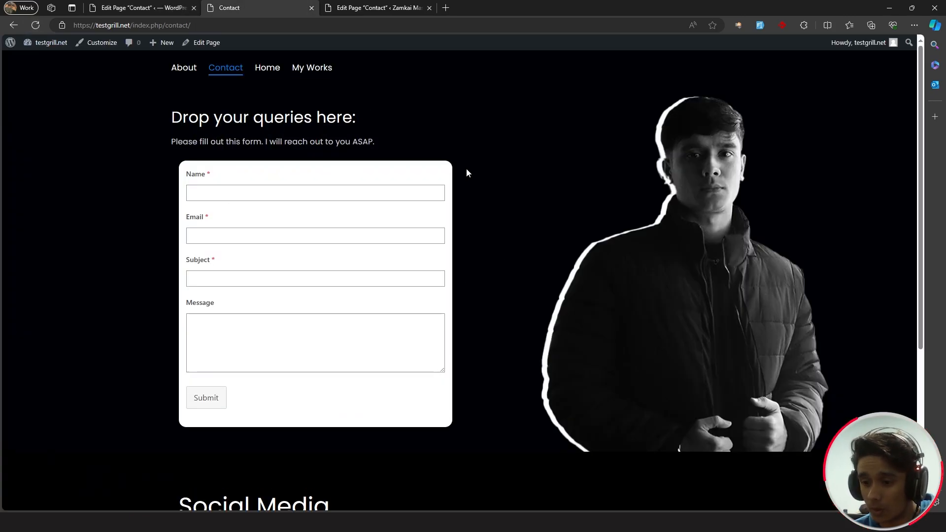
scroll(501, 282, down, 5)
scroll(501, 282, up, 5)
click(184, 69)
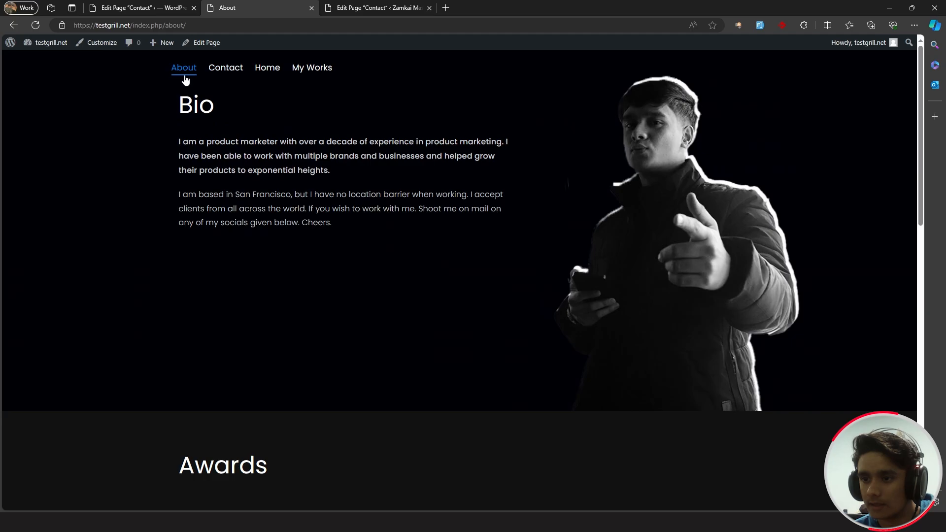
key(ctrl+shift+Tab)
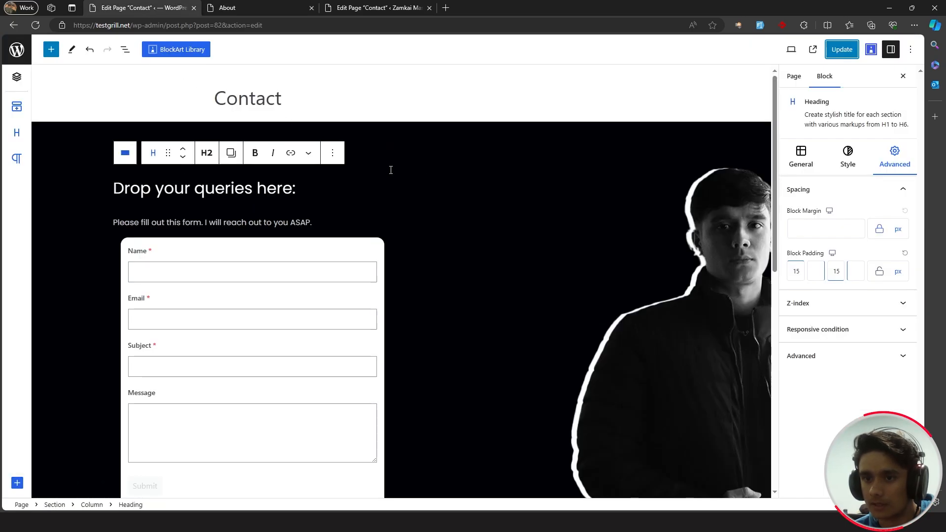
click(18, 50)
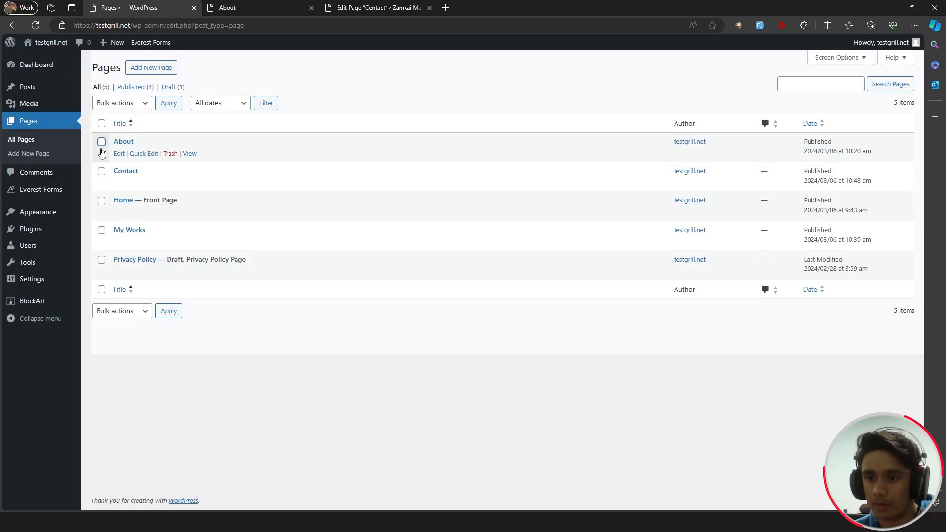
- Set the About page's Bio section top padding to 70 and preview the live page
click(119, 154)
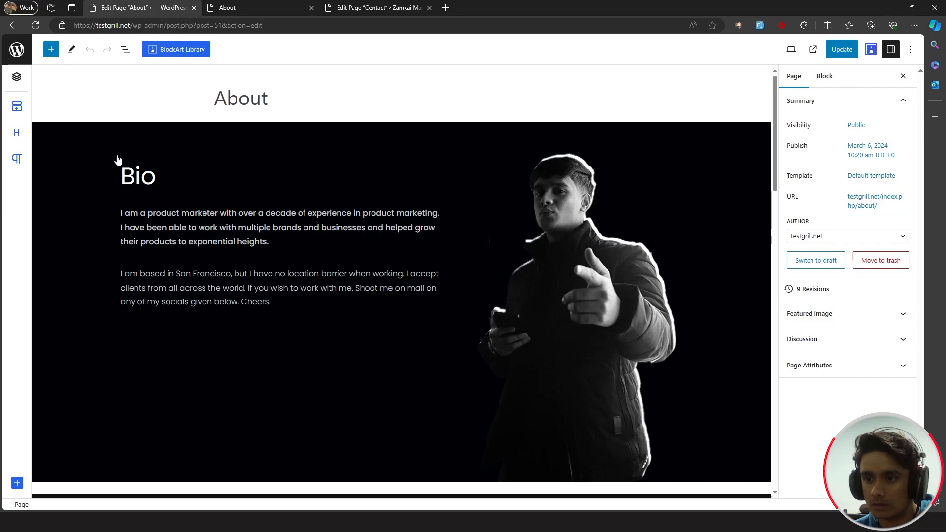
click(117, 158)
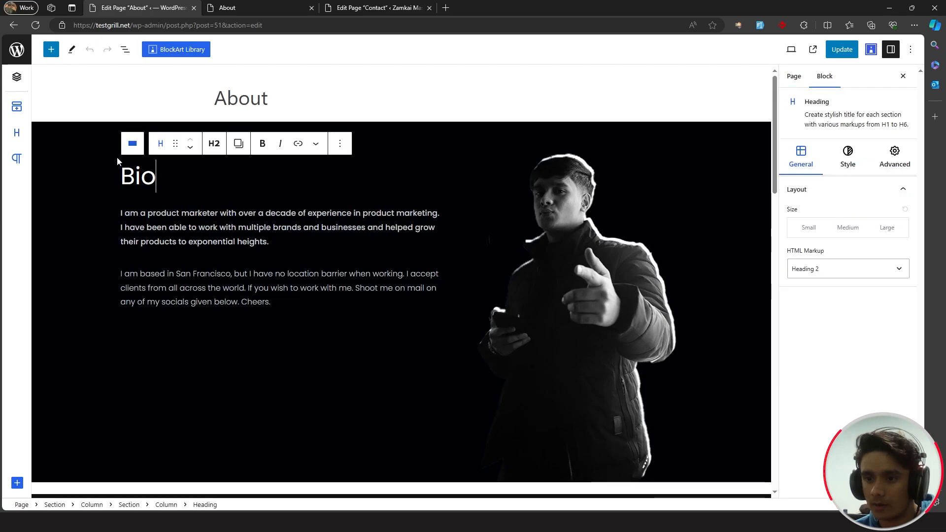
click(104, 143)
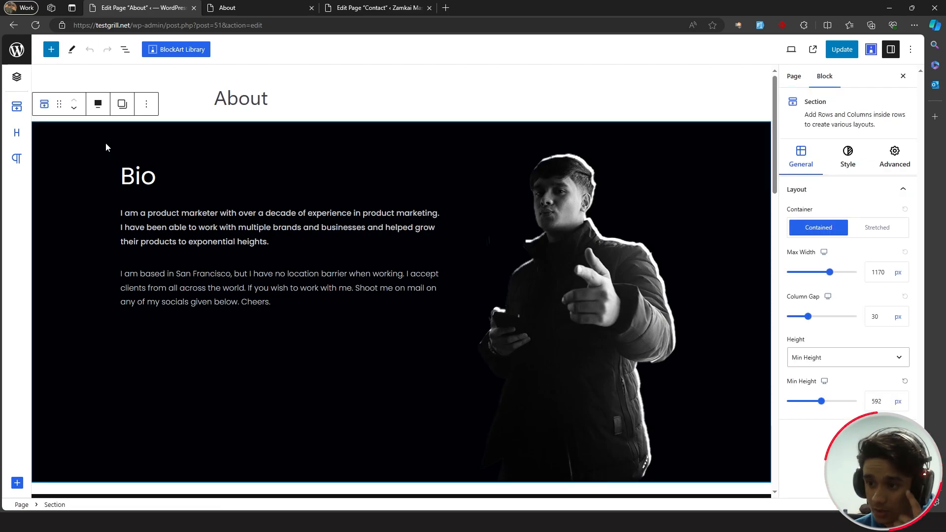
click(887, 155)
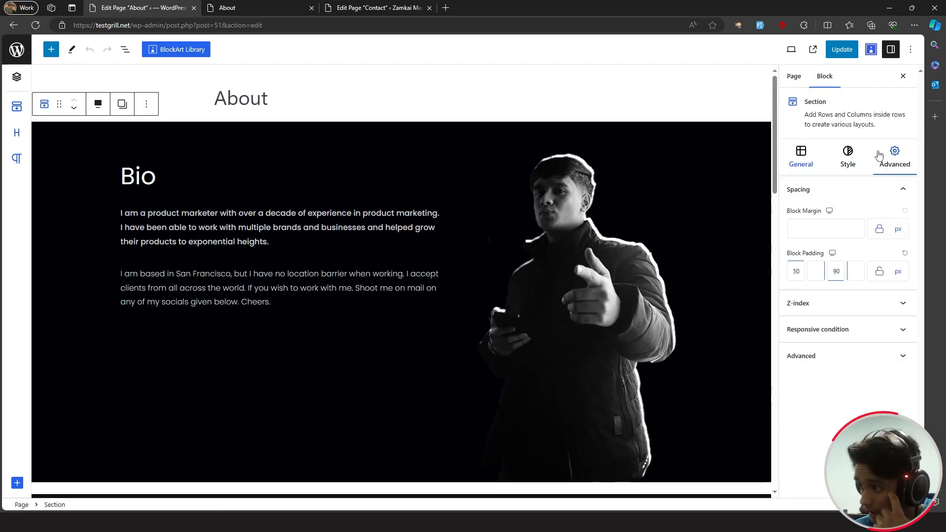
double_click(797, 272)
text(70)
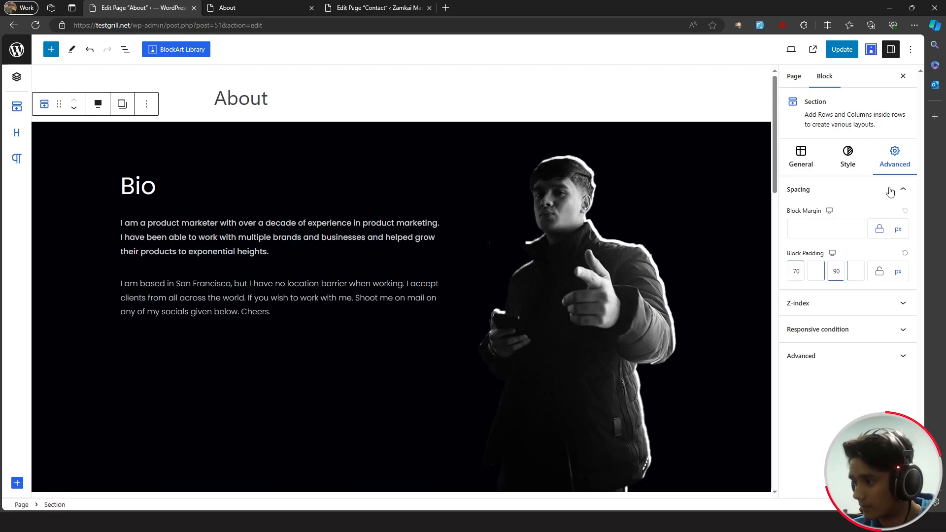
click(227, 8)
click(36, 25)
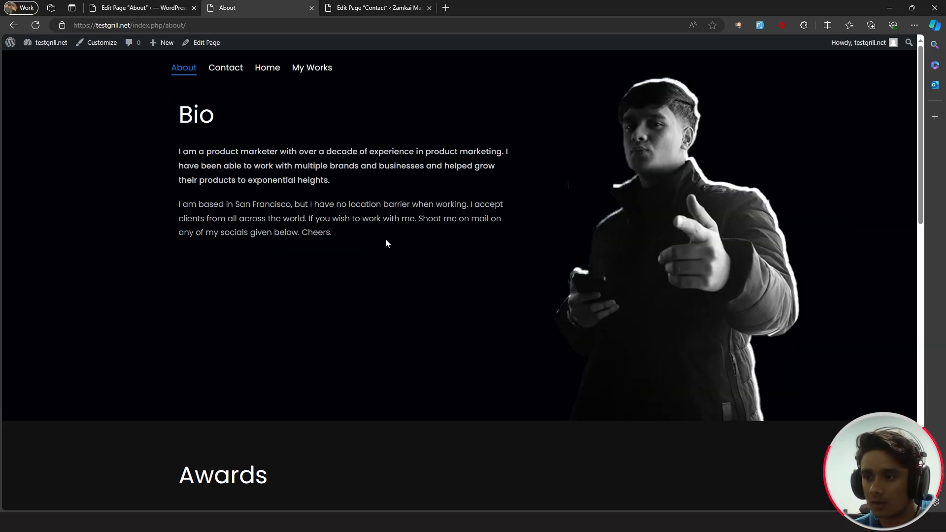
- Raise the Bio section's top padding to 100, then return to the Pages list
click(174, 12)
drag(800, 271, 784, 276)
text(100)
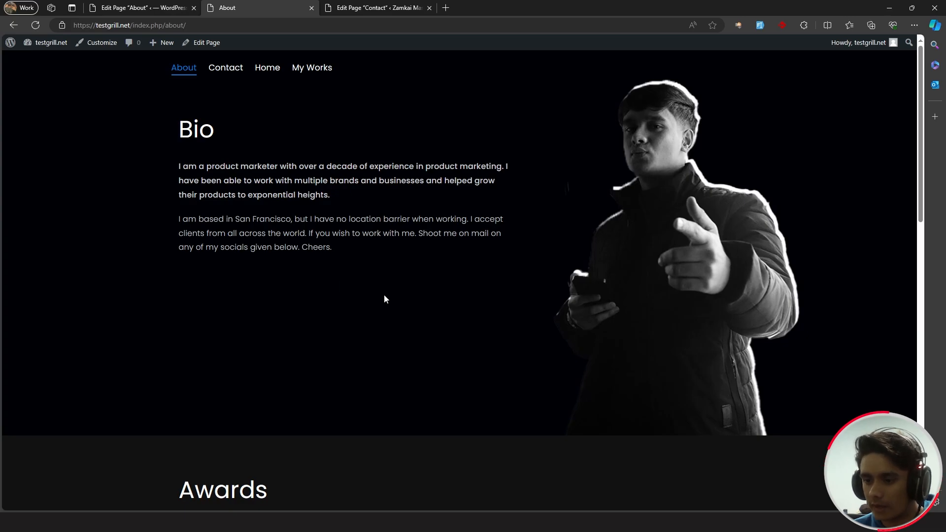
scroll(385, 299, down, 4)
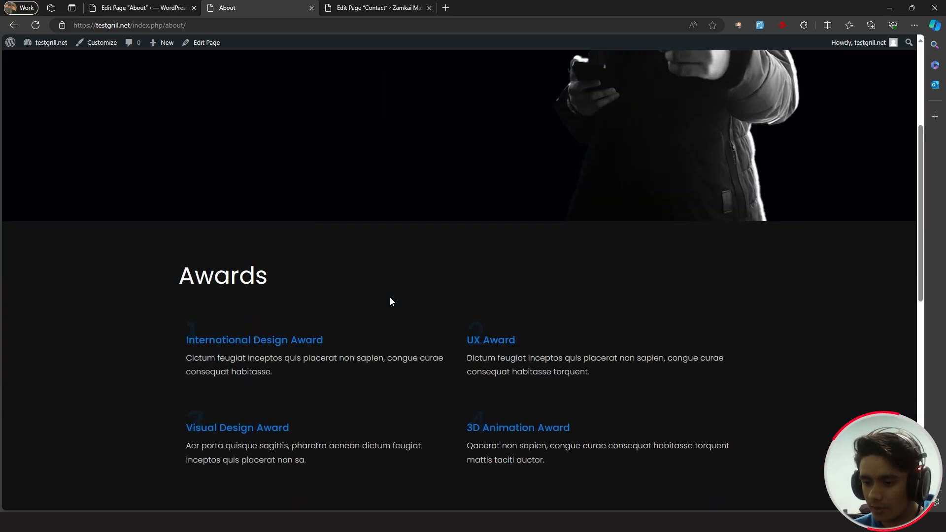
scroll(390, 300, up, 4)
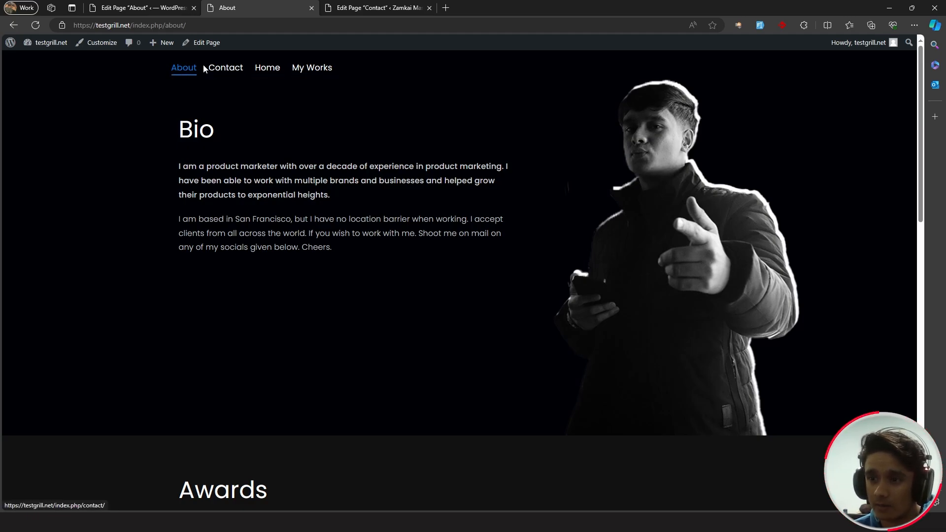
click(140, 8)
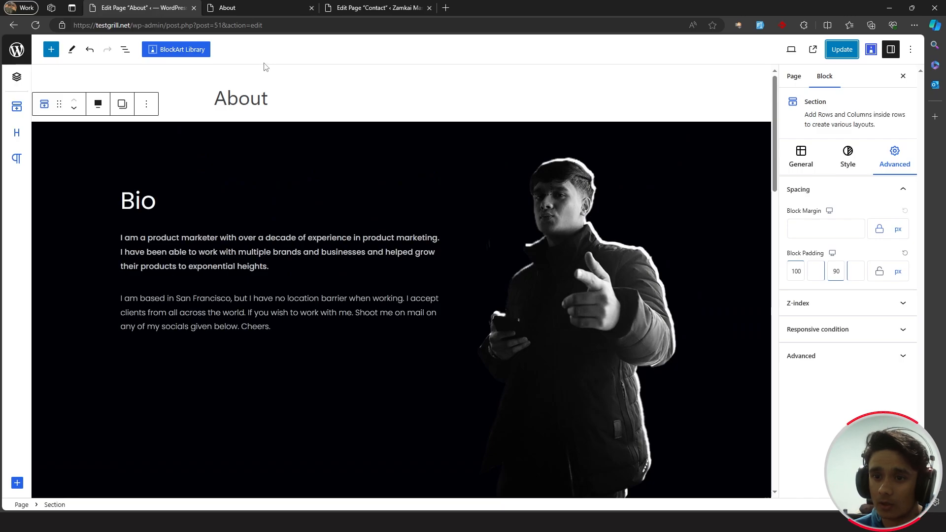
click(17, 49)
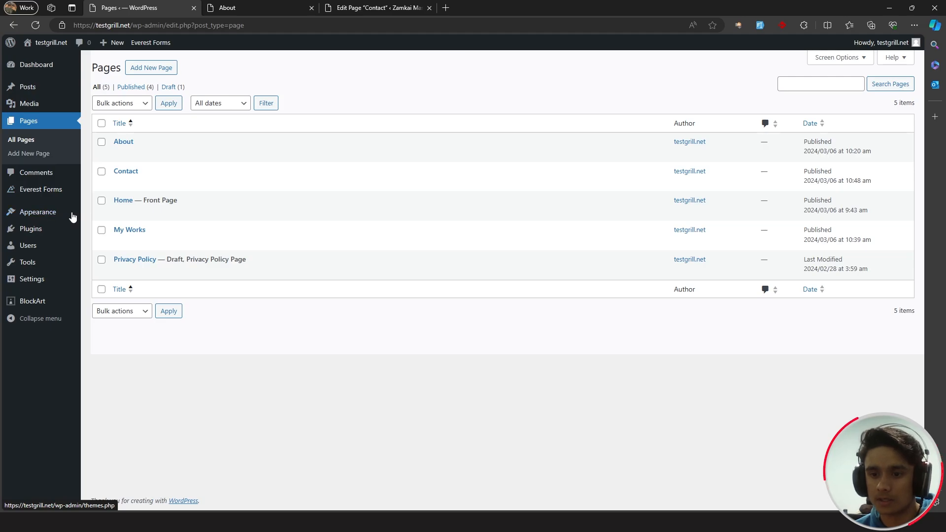
- In the Customizer's Menus panel, create a new menu named 'Primary header menu'
mouse_move(70, 215)
click(116, 231)
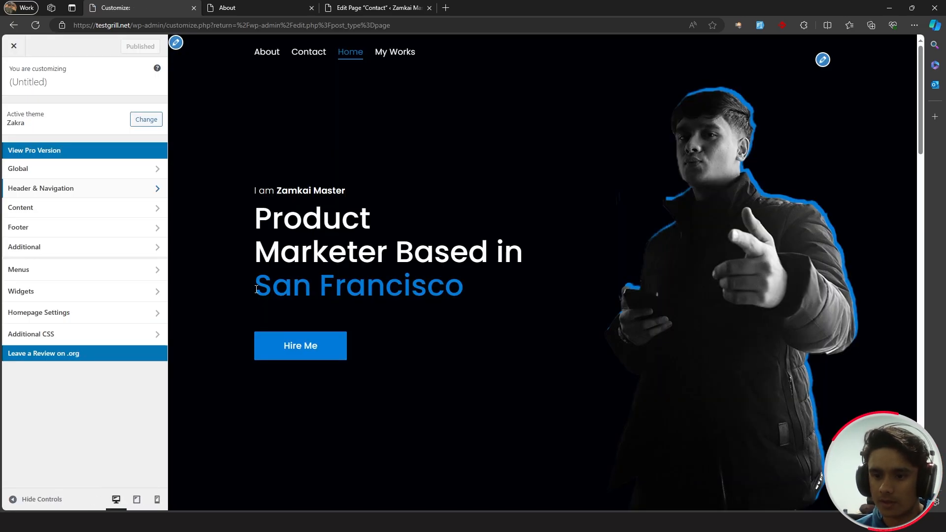
click(69, 271)
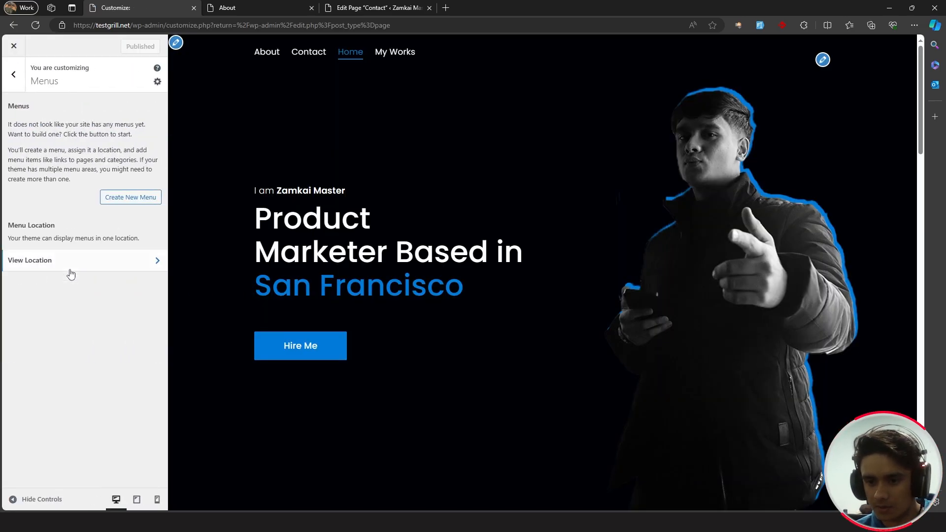
click(121, 199)
click(54, 122)
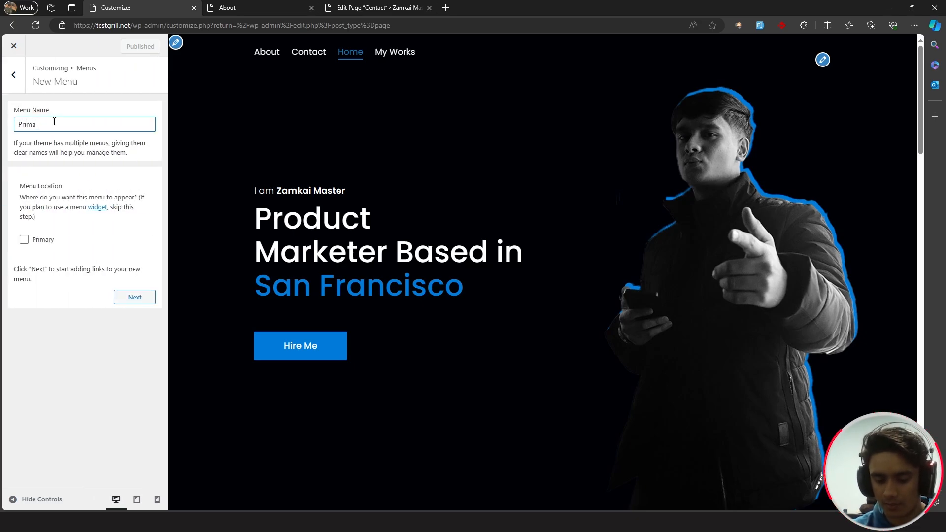
text(Primary header menu)
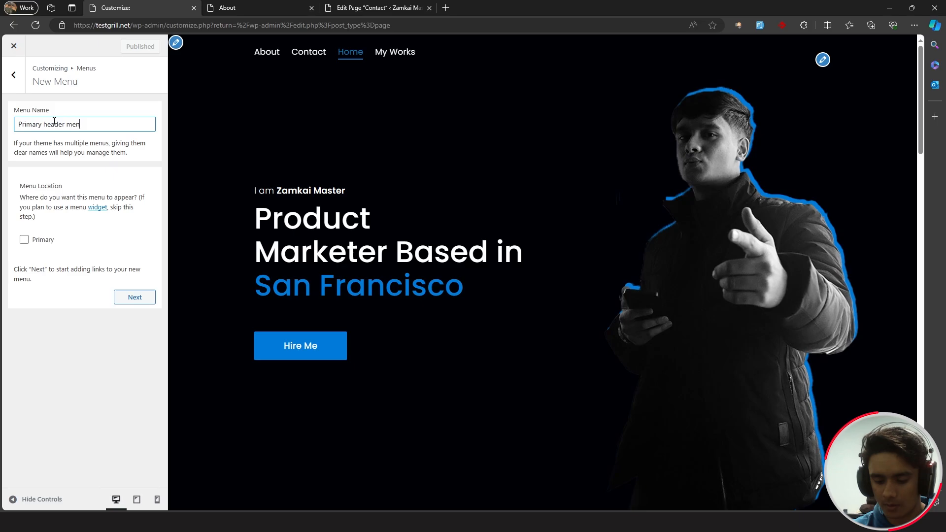
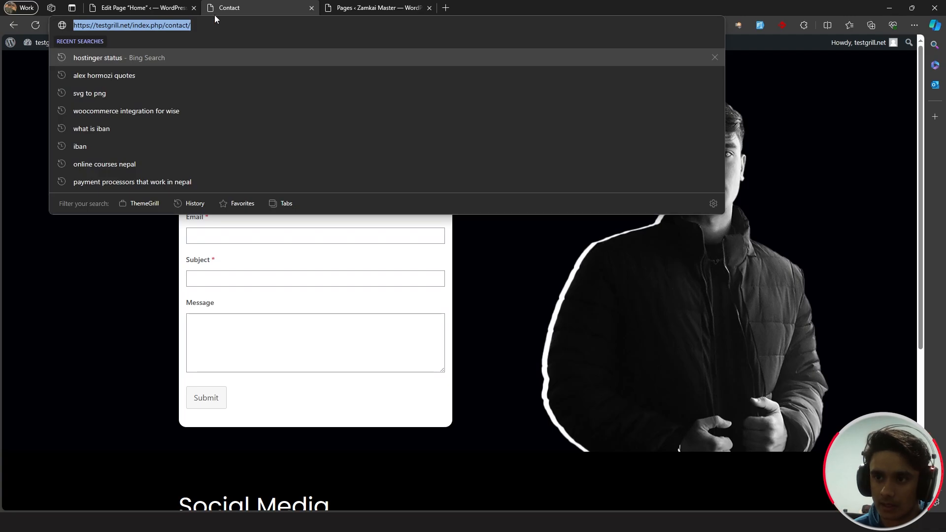
- Inspect the live Contact page's index.php address in the browser's address bar
click(264, 30)
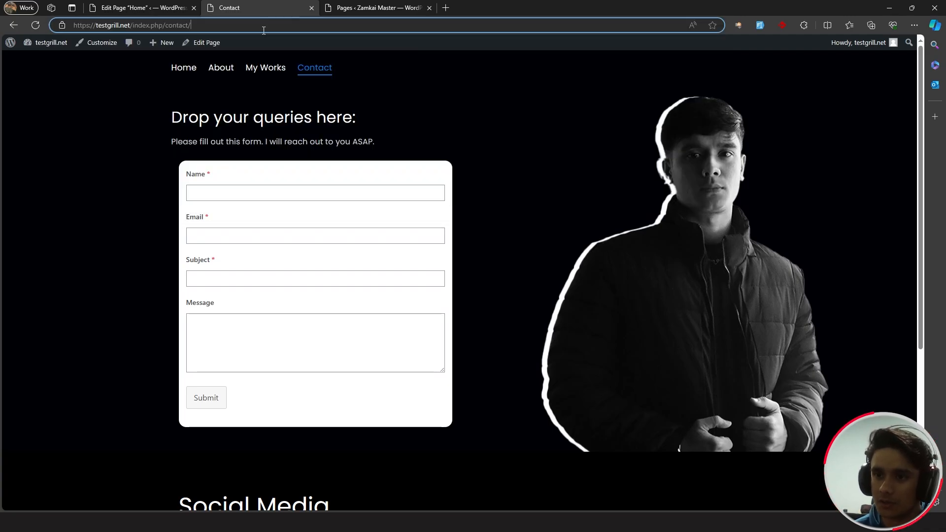
- Look over the index.php part of the address, then go to the WordPress admin dashboard
drag(163, 25, 130, 25)
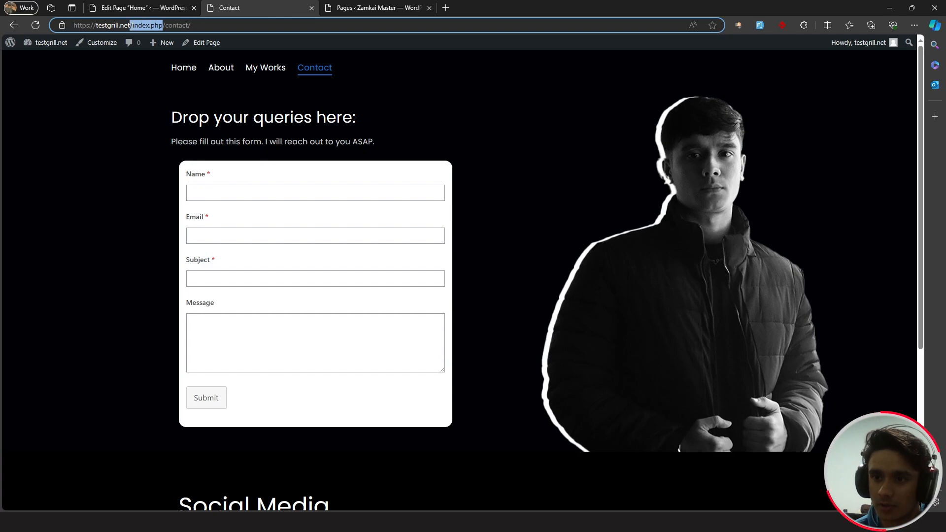
click(223, 24)
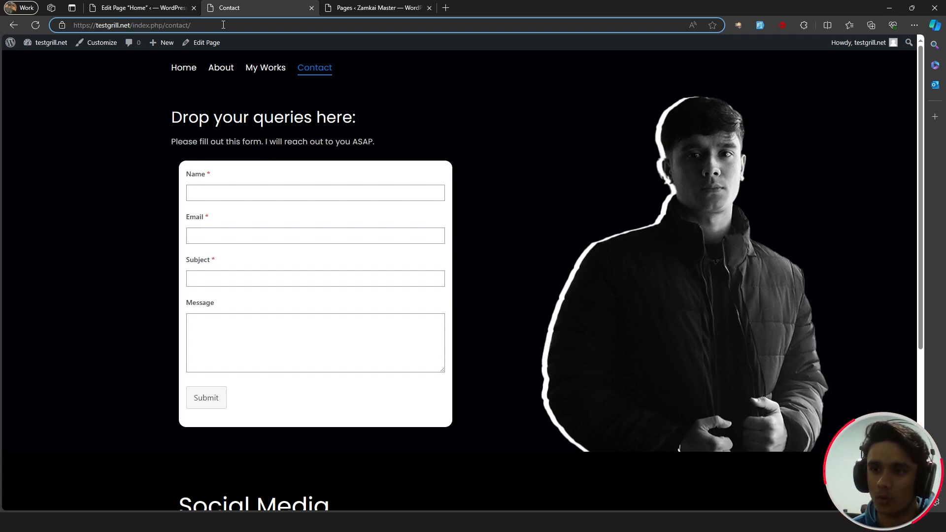
click(94, 94)
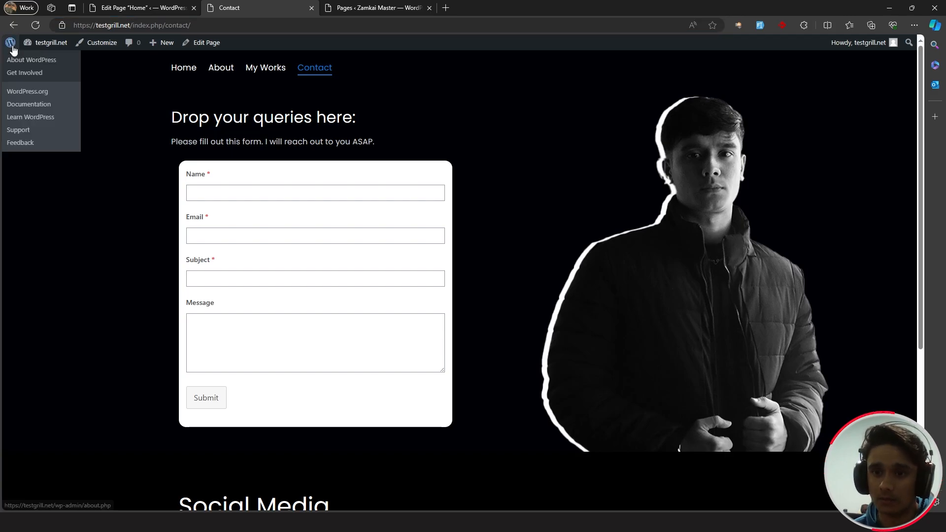
click(12, 47)
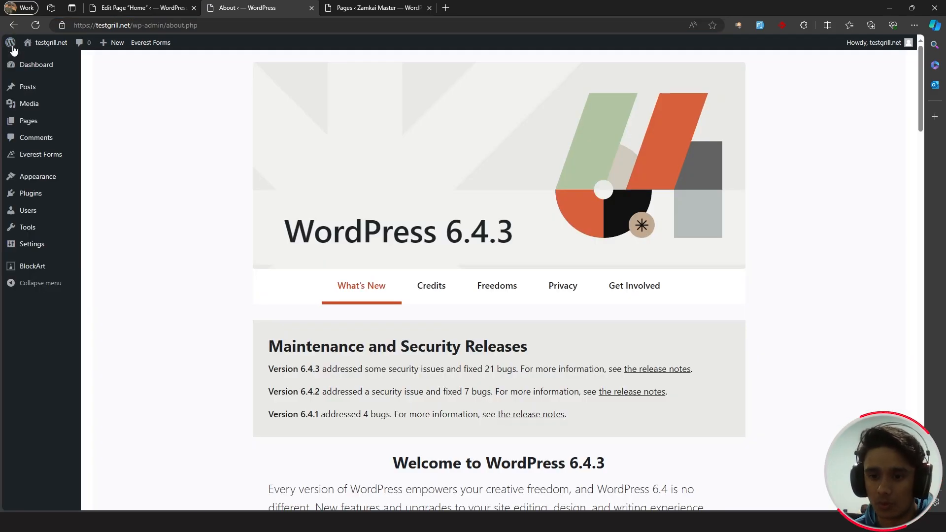
mouse_move(36, 246)
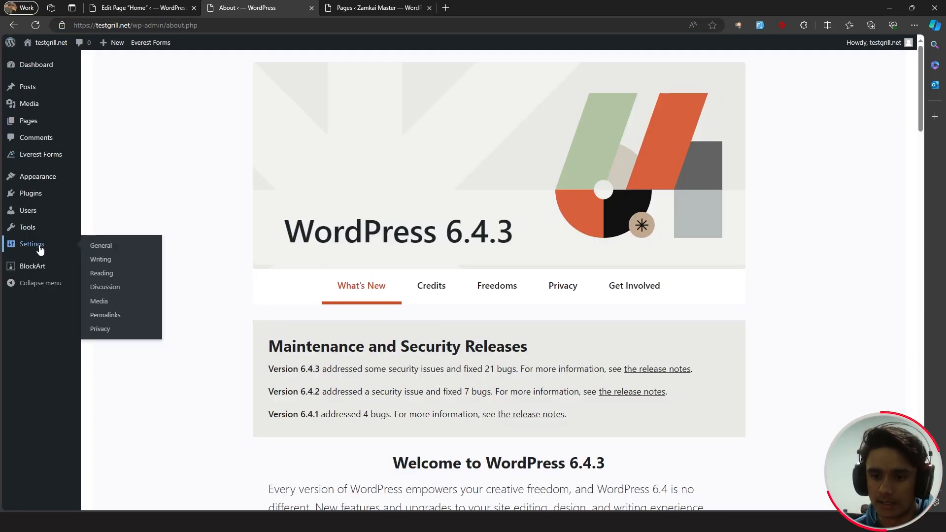
- Set permalinks to Post name, save, and view the live homepage
click(114, 320)
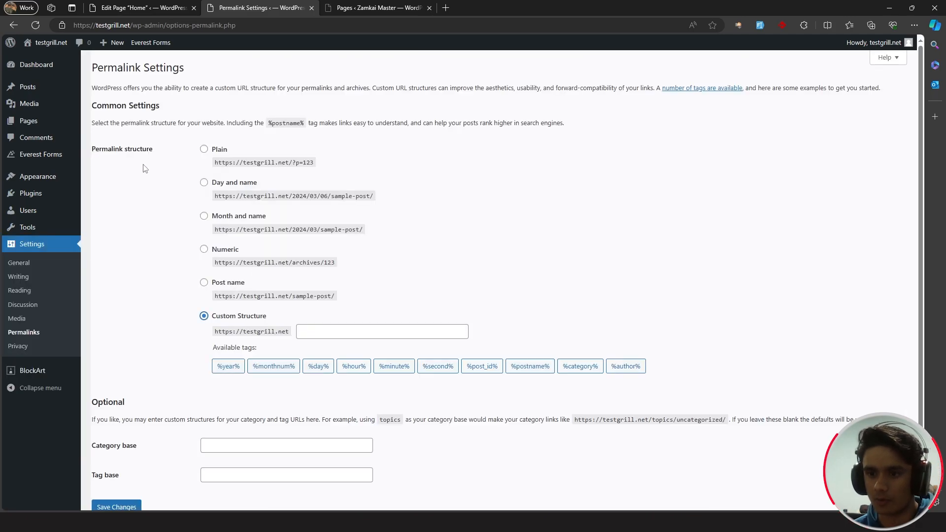
click(203, 282)
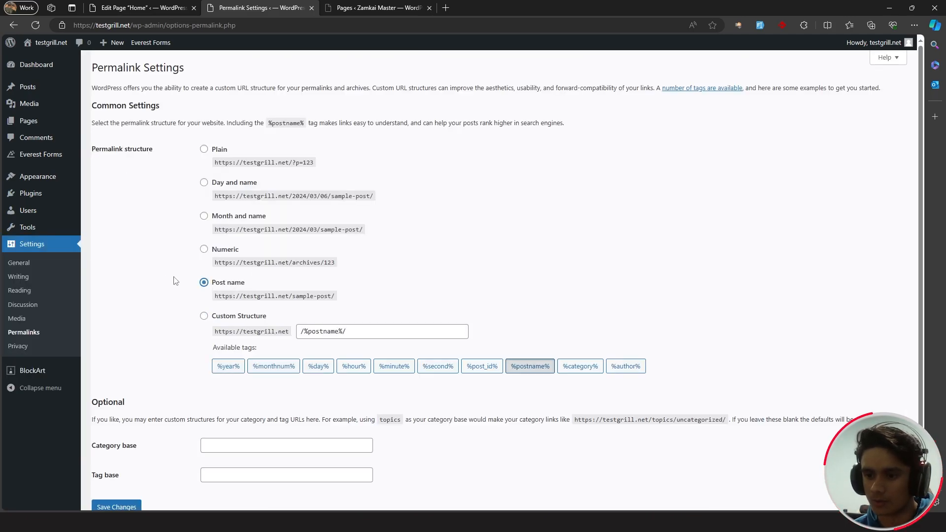
scroll(103, 467, down, 2)
click(116, 459)
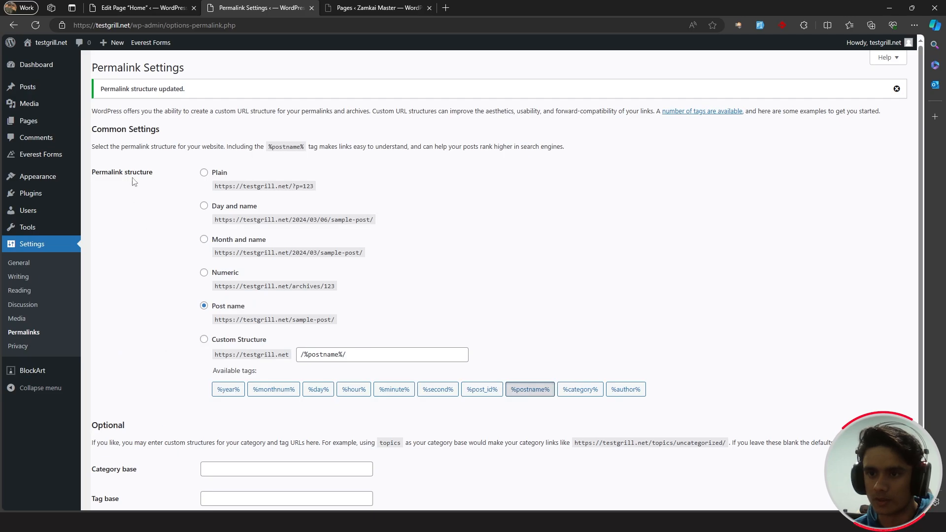
click(42, 45)
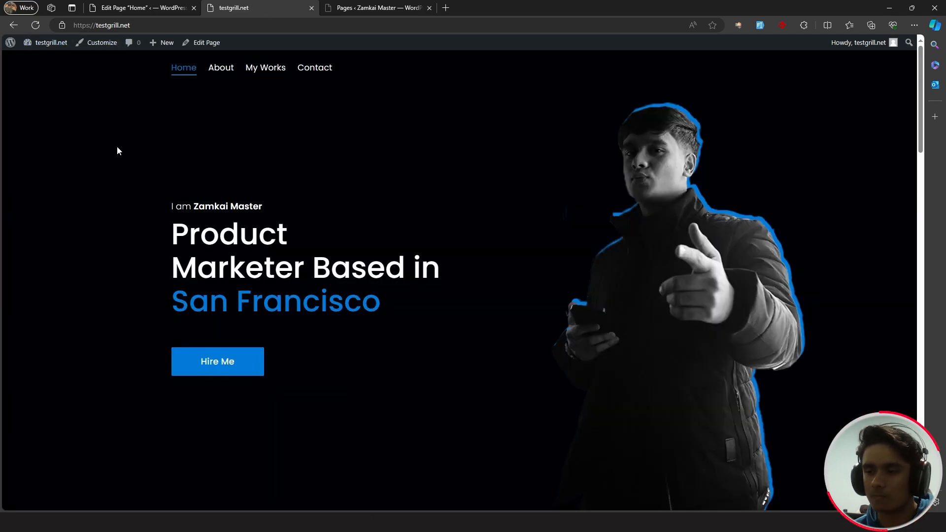
- Copy the Contact page's clean /contact/ address
click(316, 71)
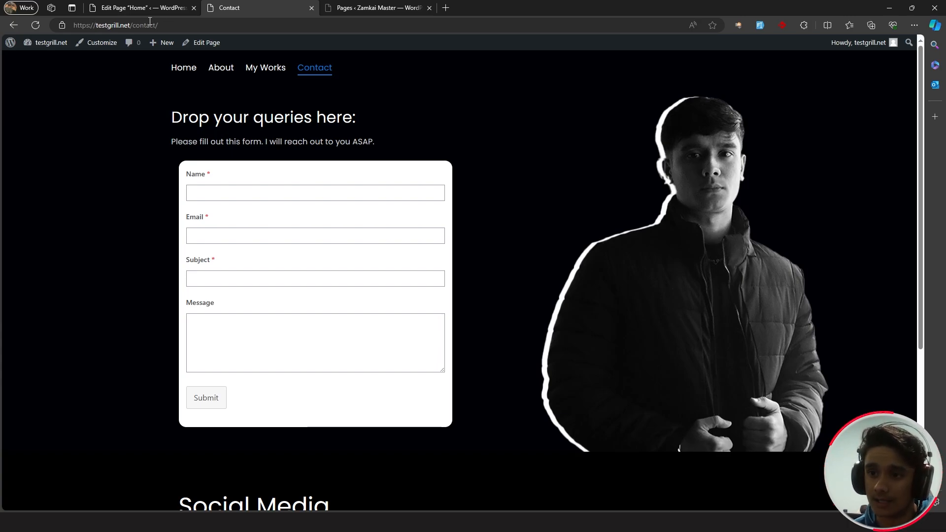
click(94, 25)
key(ctrl+c)
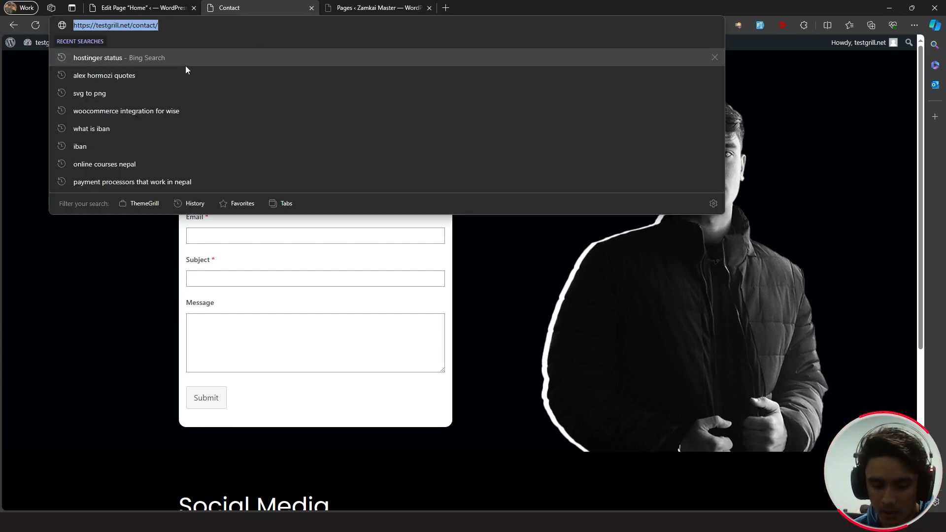
key(ctrl+shift+Tab)
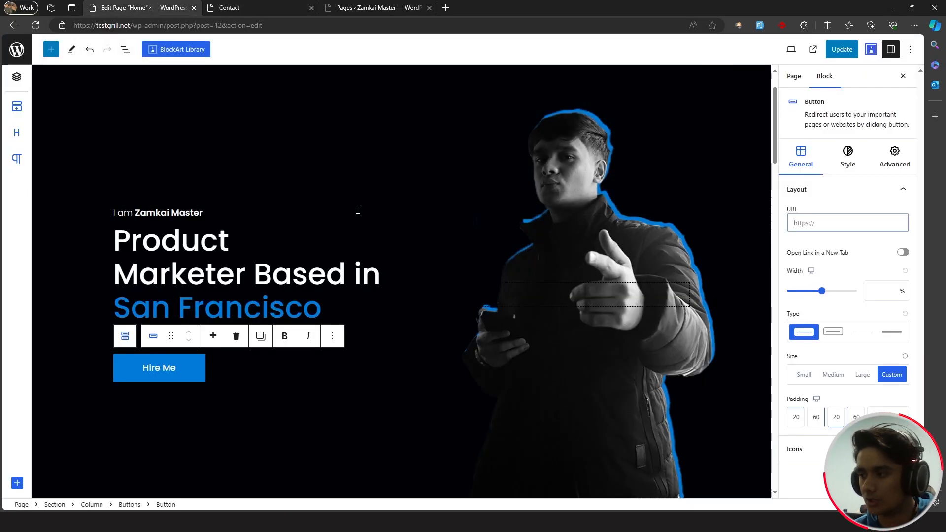
- Make /contact/ the Hire Me button's link, update Home, and test it live
click(811, 227)
key(ctrl+v)
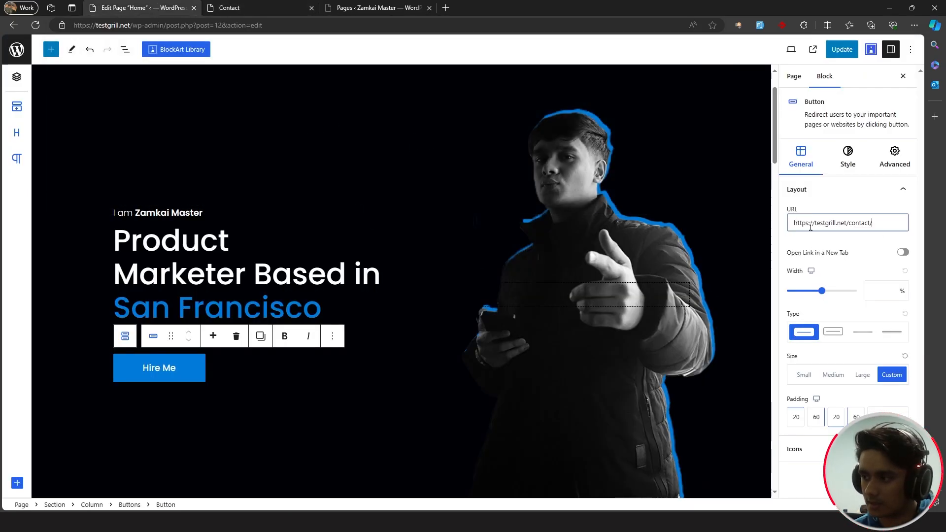
click(842, 50)
click(813, 52)
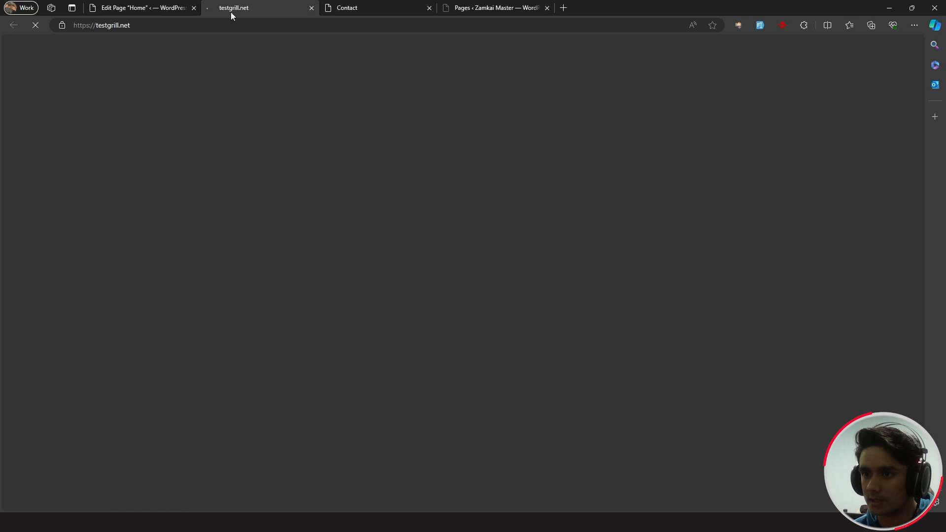
click(221, 368)
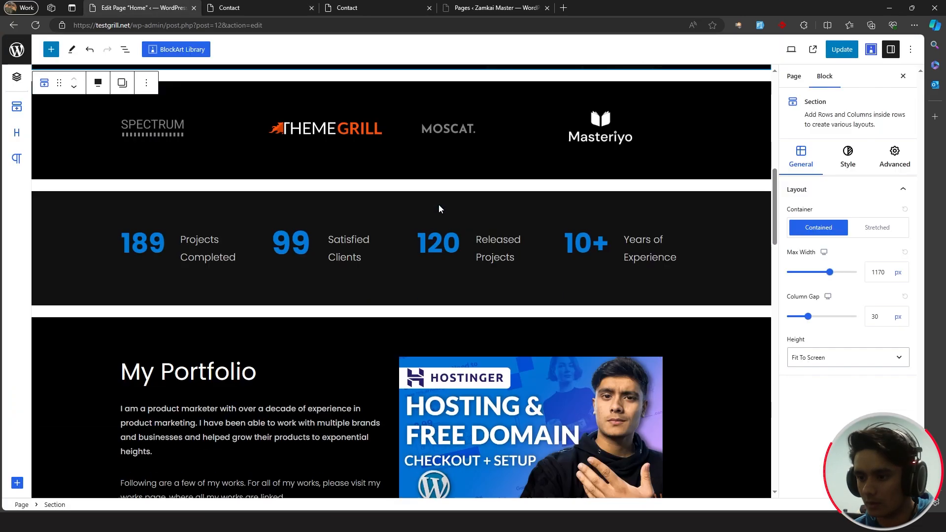
- Give the email button a mailto: link to its address and update the Home page
scroll(429, 203, down, 10)
scroll(428, 207, down, 15)
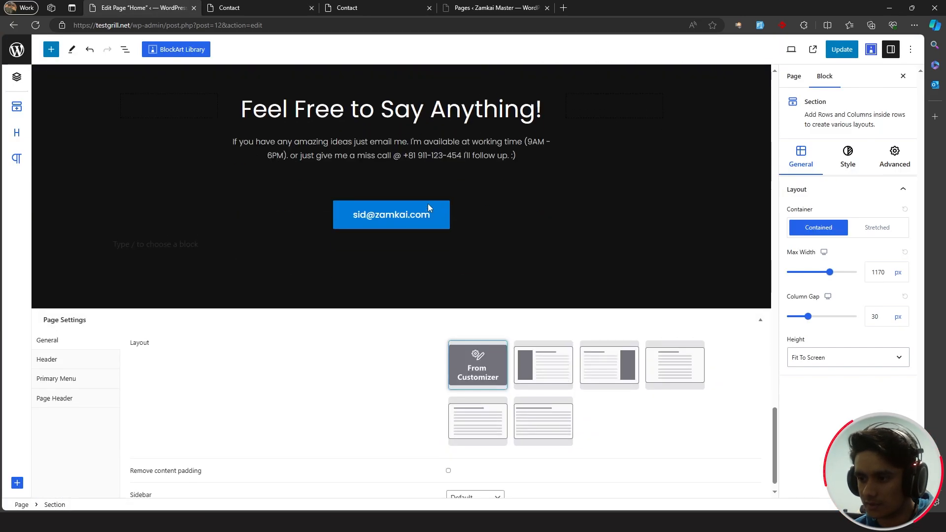
click(444, 213)
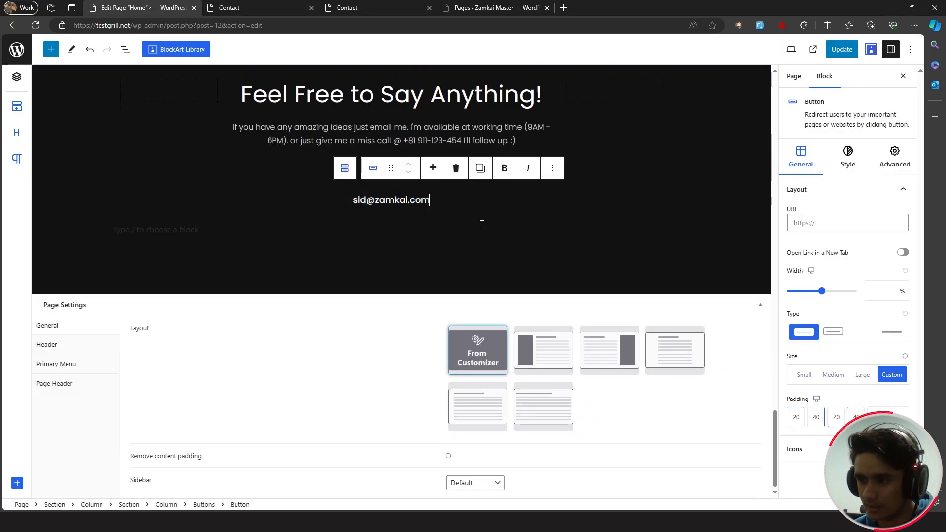
scroll(443, 247, up, 1)
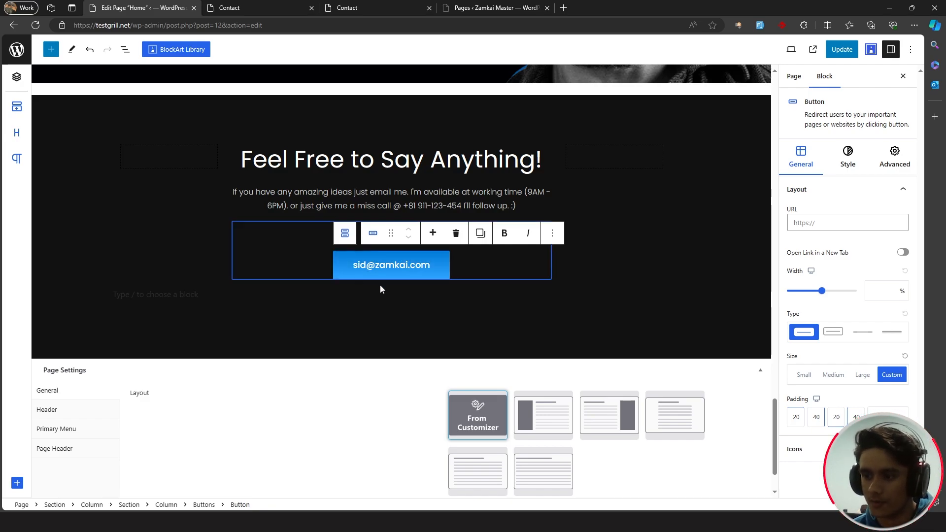
click(809, 223)
text(mailto:)
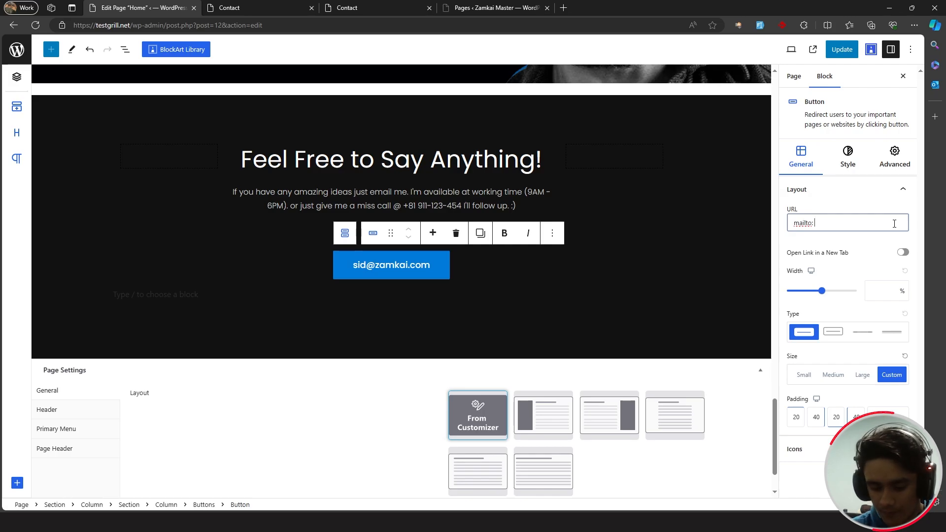
text(kai.com)
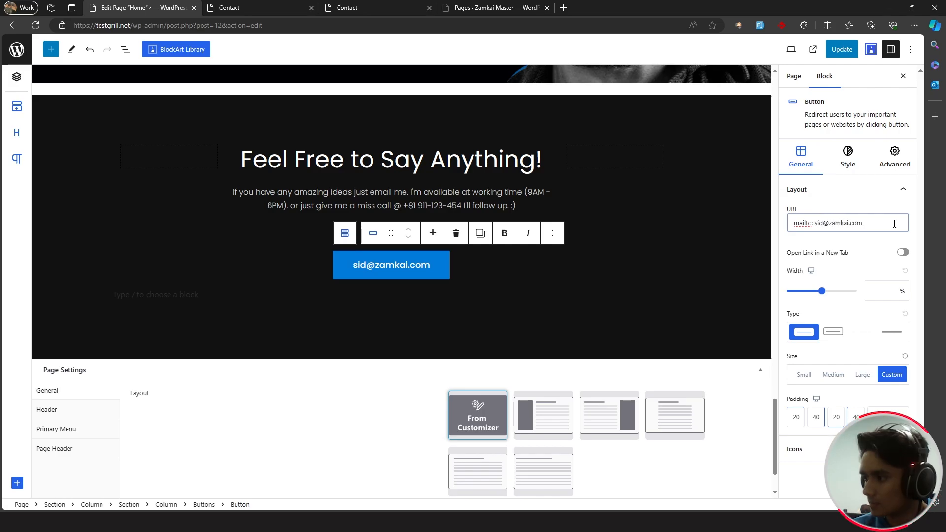
click(841, 50)
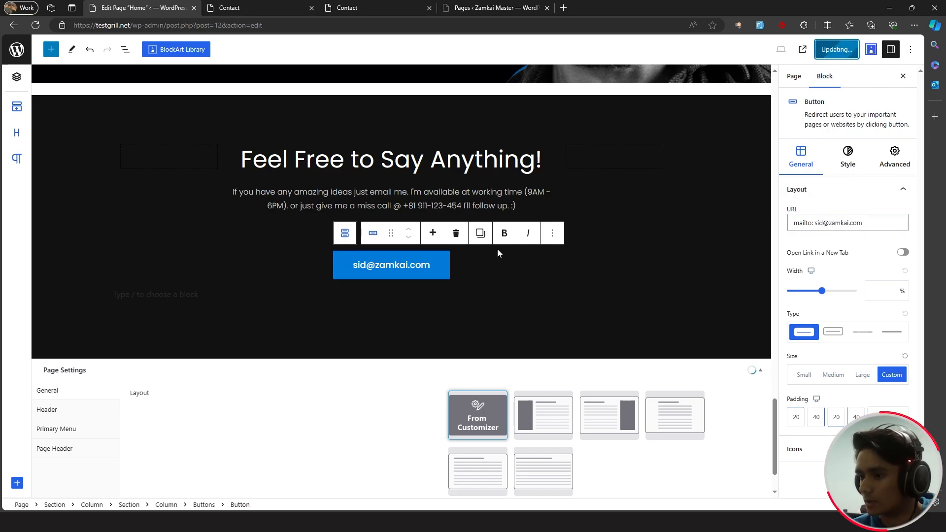
- Test the email button on the live homepage, then discard the opened mail draft
click(255, 7)
click(180, 68)
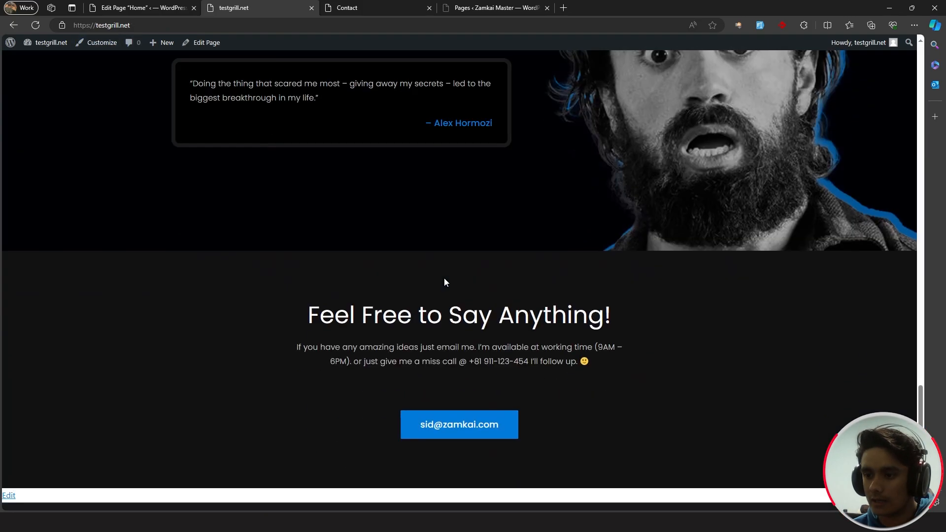
click(458, 395)
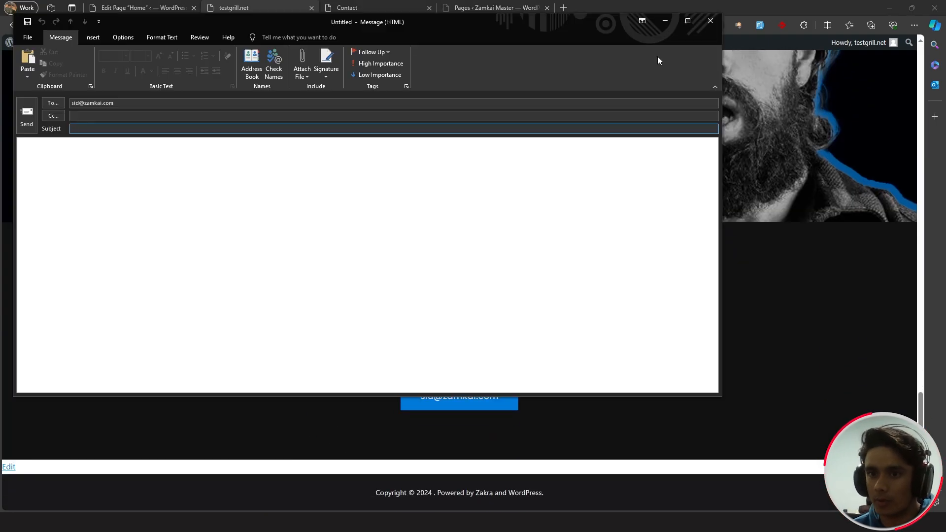
click(712, 24)
click(477, 287)
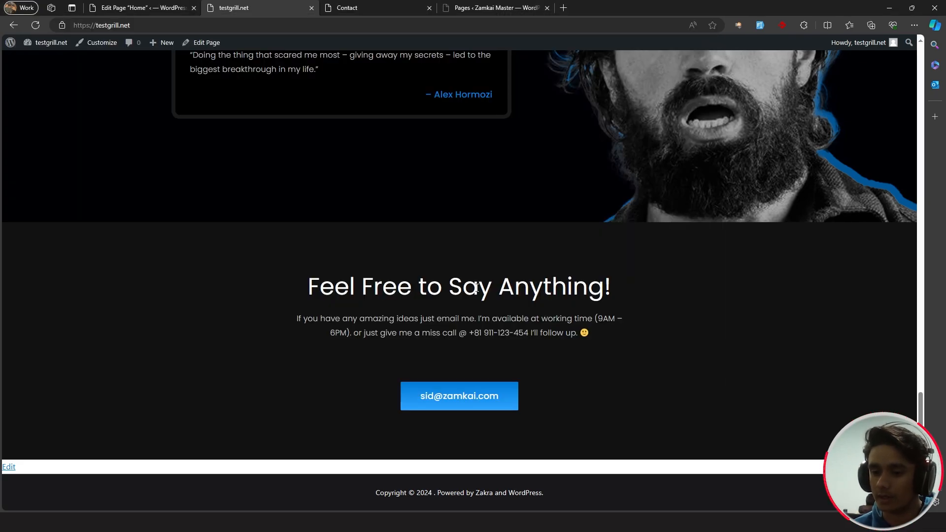
scroll(269, 289, up, 20)
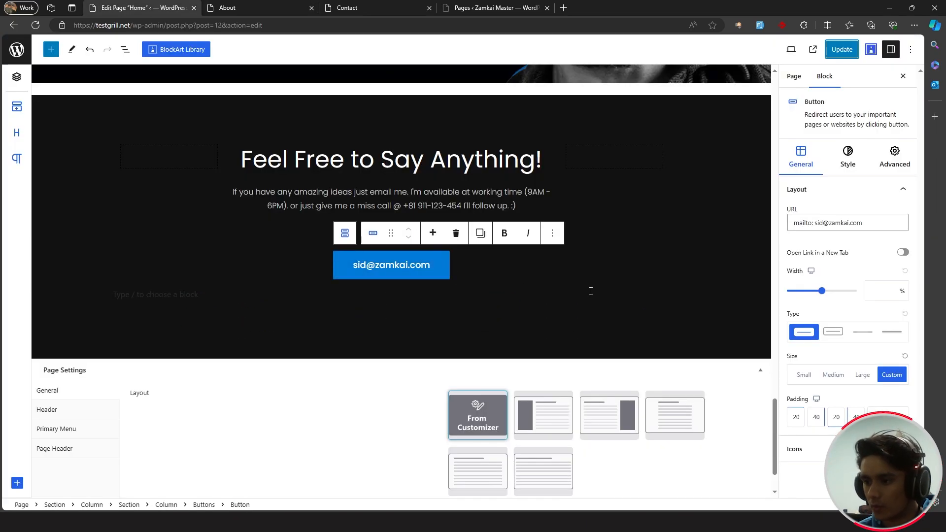
- Review the live Contact page from the About page tab
click(590, 291)
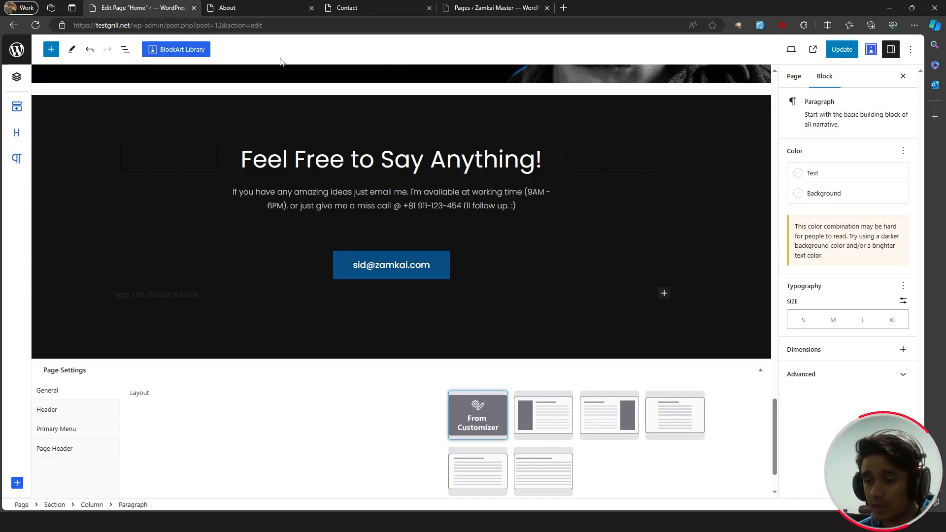
click(245, 7)
scroll(409, 198, down, 15)
scroll(409, 197, down, 1)
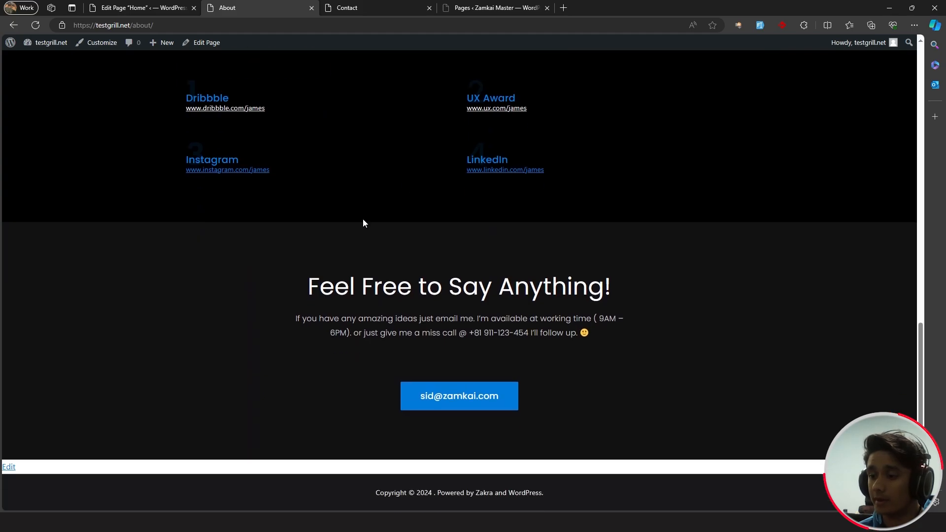
scroll(414, 379, up, 15)
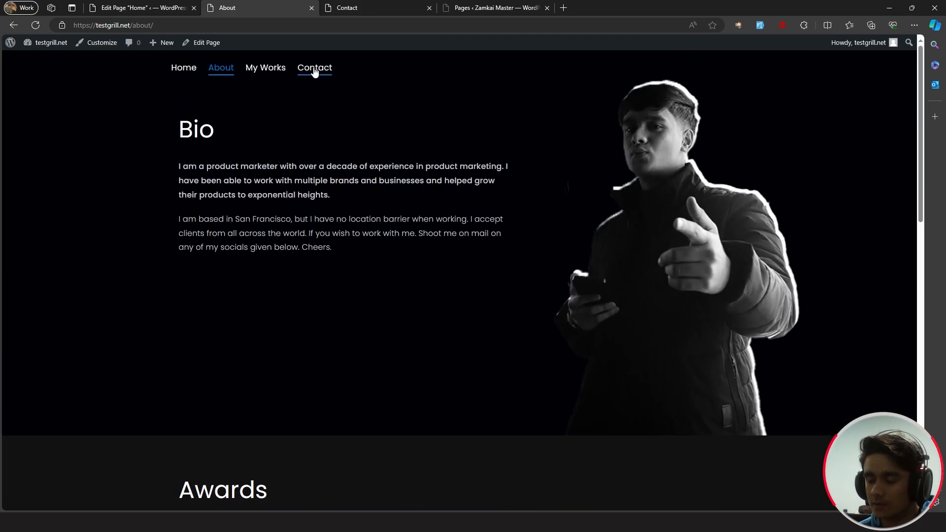
click(315, 72)
scroll(470, 266, down, 5)
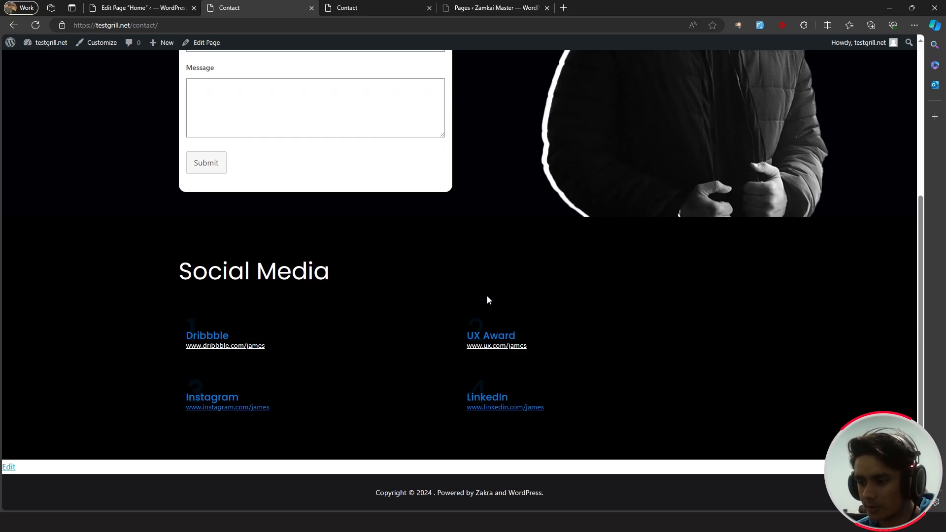
scroll(489, 291, up, 5)
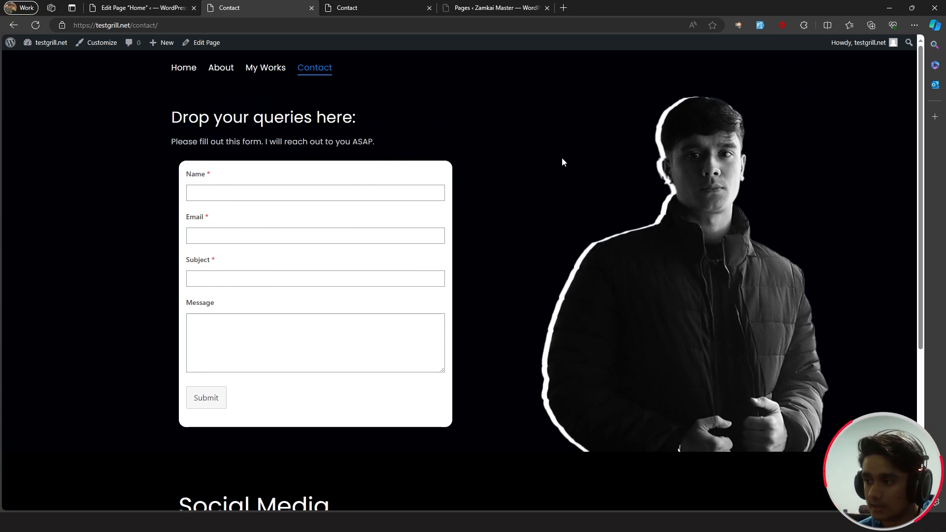
- Open the live homepage in a private window and scroll to the stats, where 10+ wraps
middle_click(828, 111)
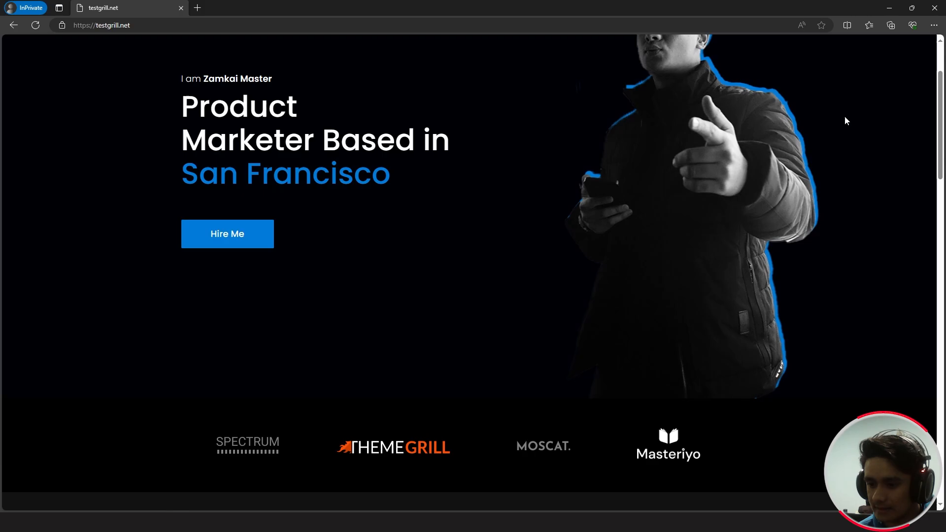
scroll(845, 117, down, 3)
scroll(845, 121, down, 6)
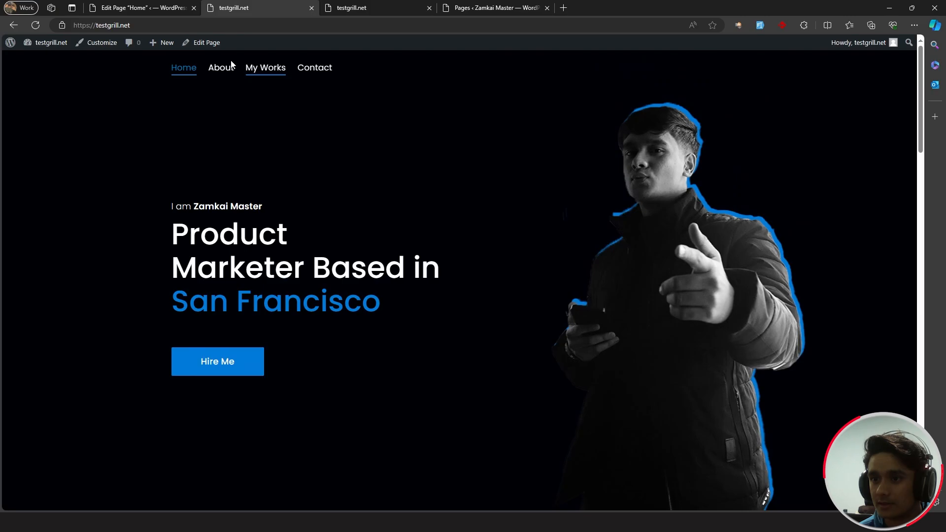
- Set the 10+ stat heading's font size to 54 px and update the Home page
click(198, 43)
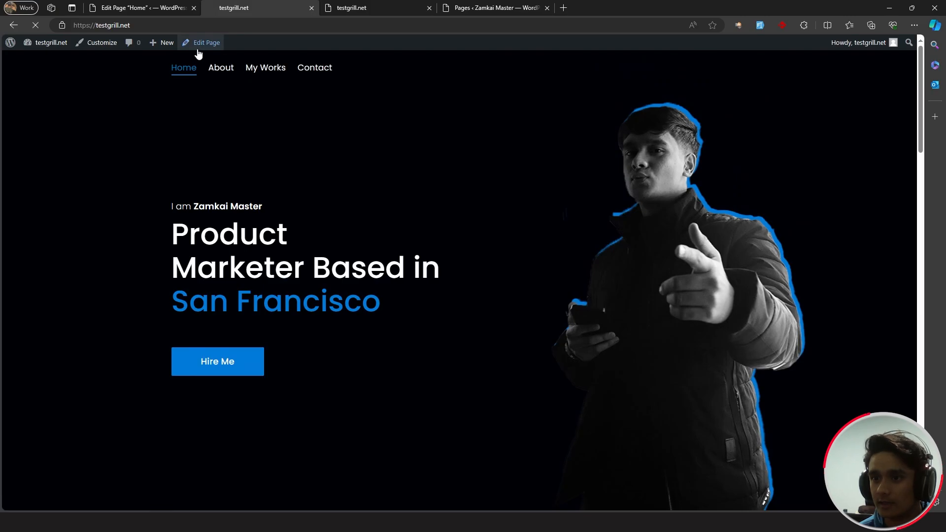
scroll(527, 185, down, 12)
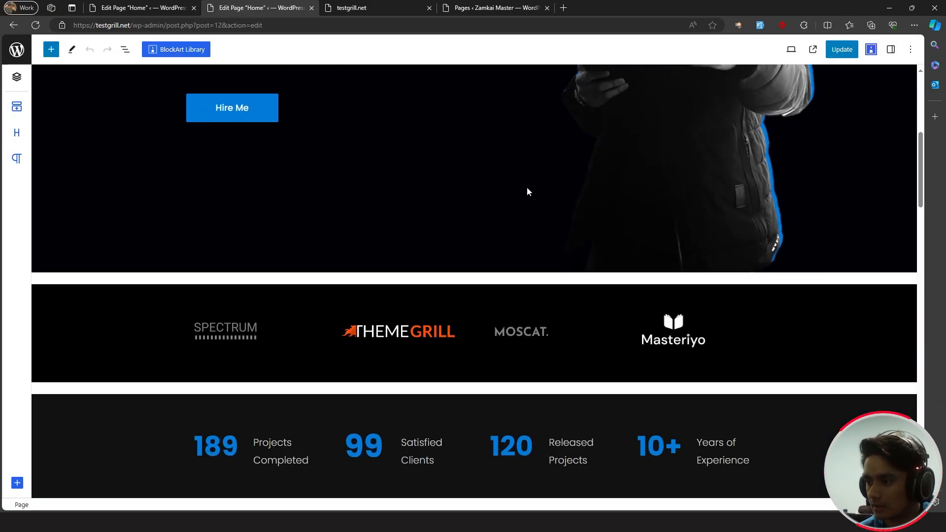
click(682, 183)
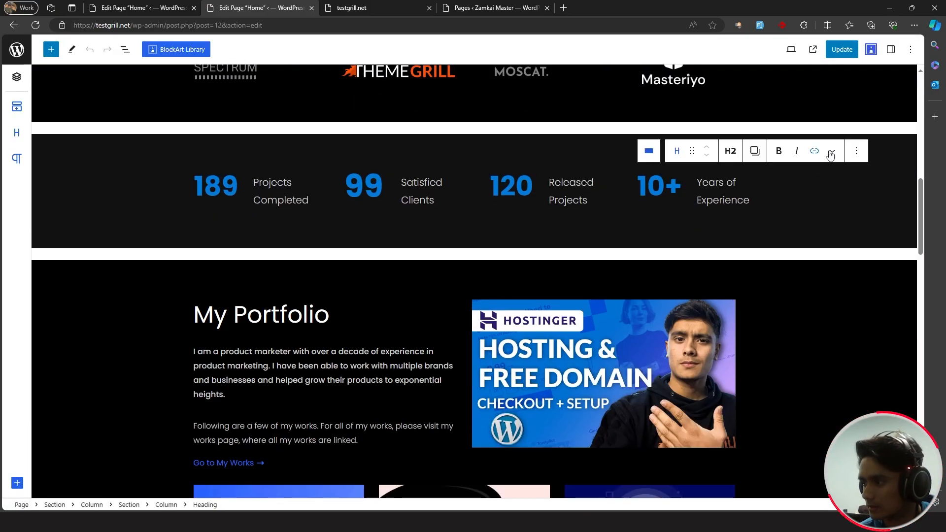
click(892, 50)
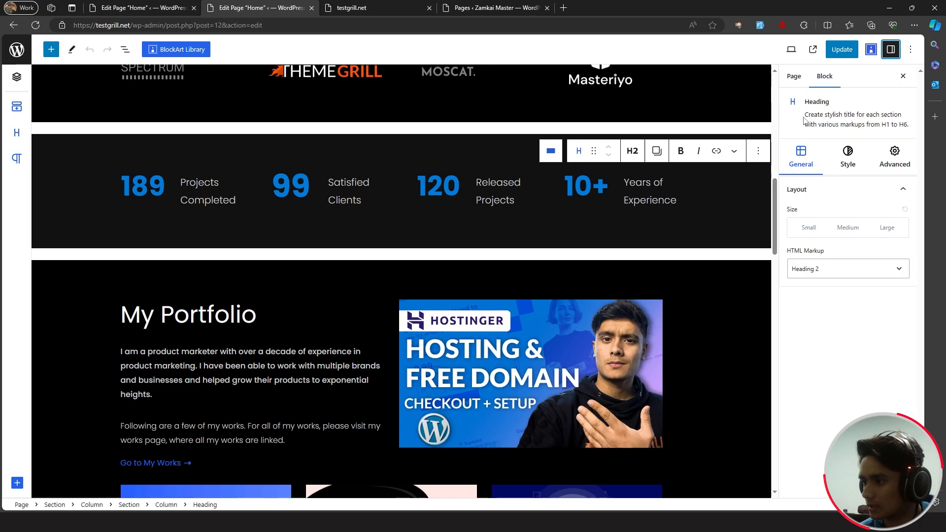
click(848, 157)
click(606, 186)
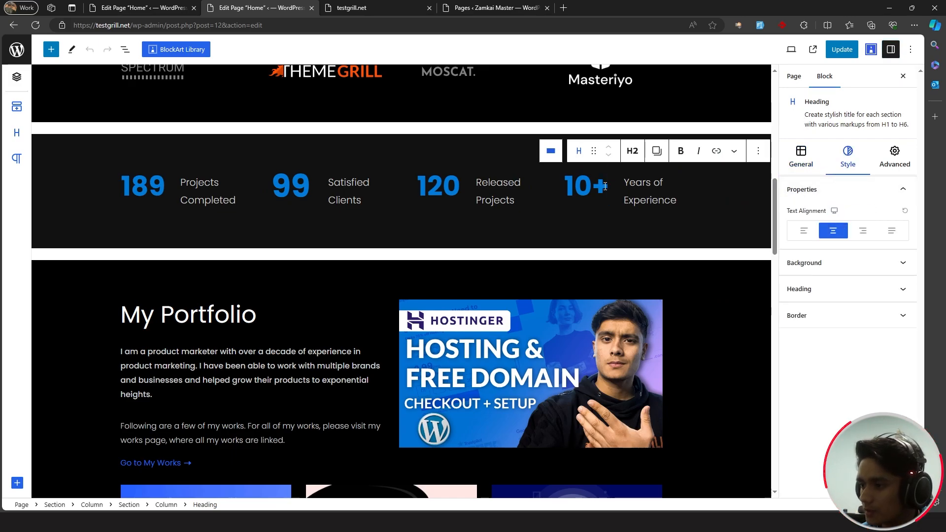
click(841, 190)
click(828, 288)
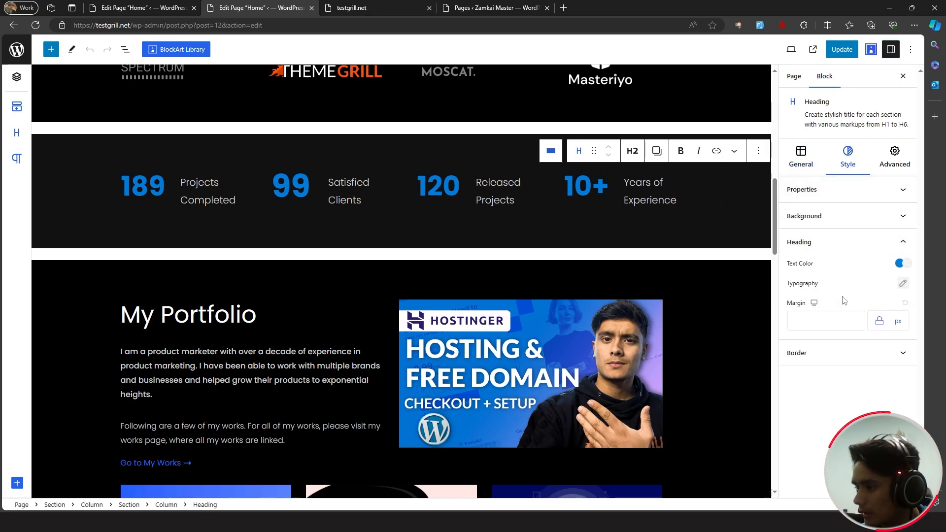
click(903, 283)
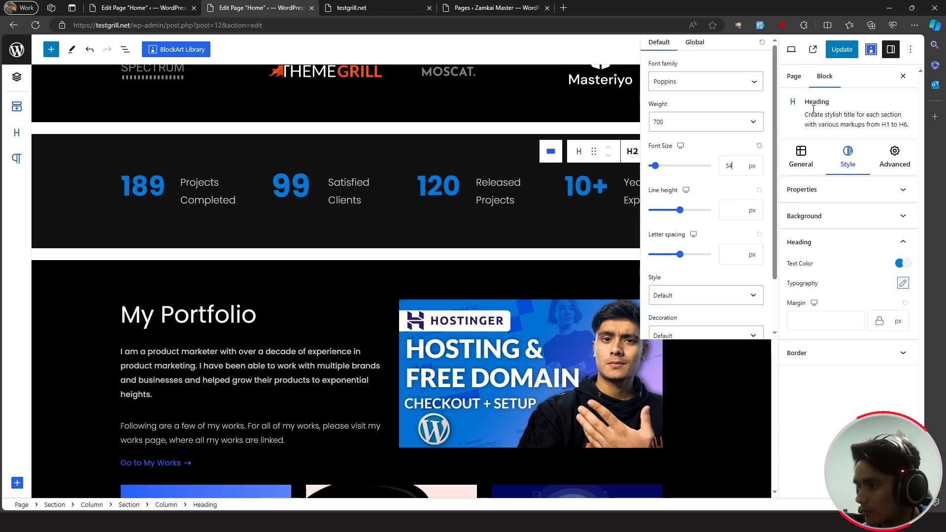
click(842, 49)
- Reload the live homepage in the private window to confirm 10+ fits on one line
key(alt+Tab)
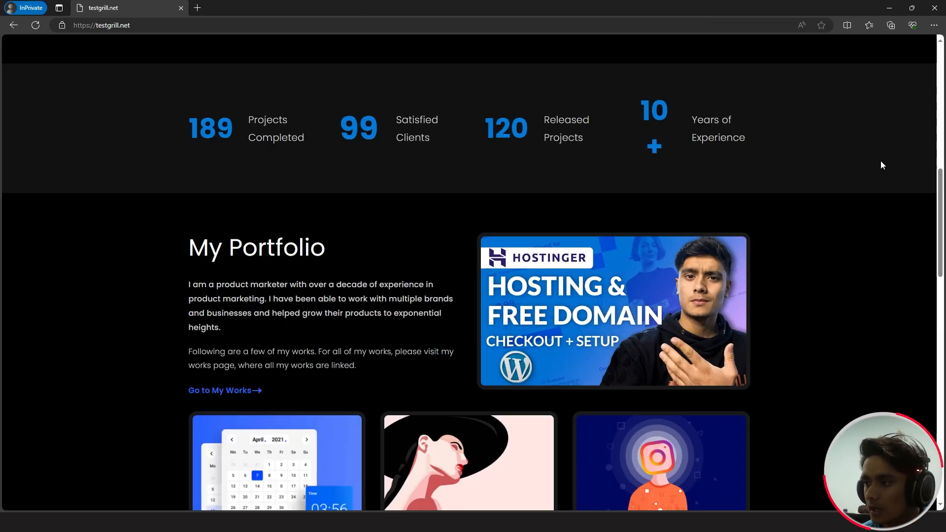
click(35, 25)
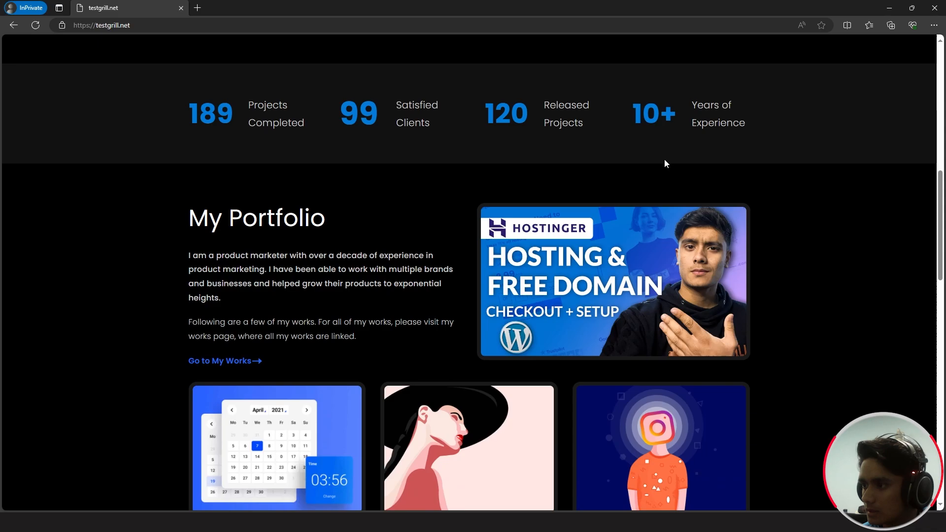
scroll(863, 198, down, 6)
key(alt+Tab)
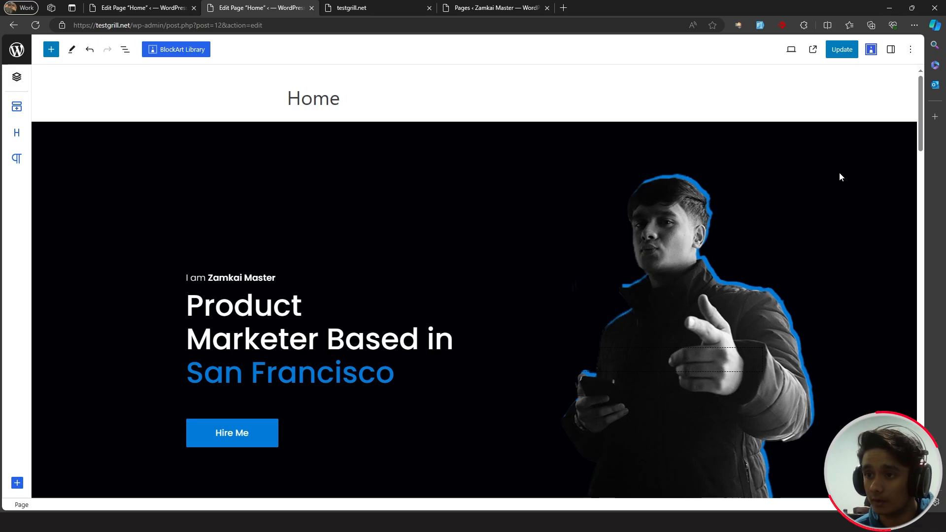
- Switch the editor preview to Mobile and select the hero section
click(791, 49)
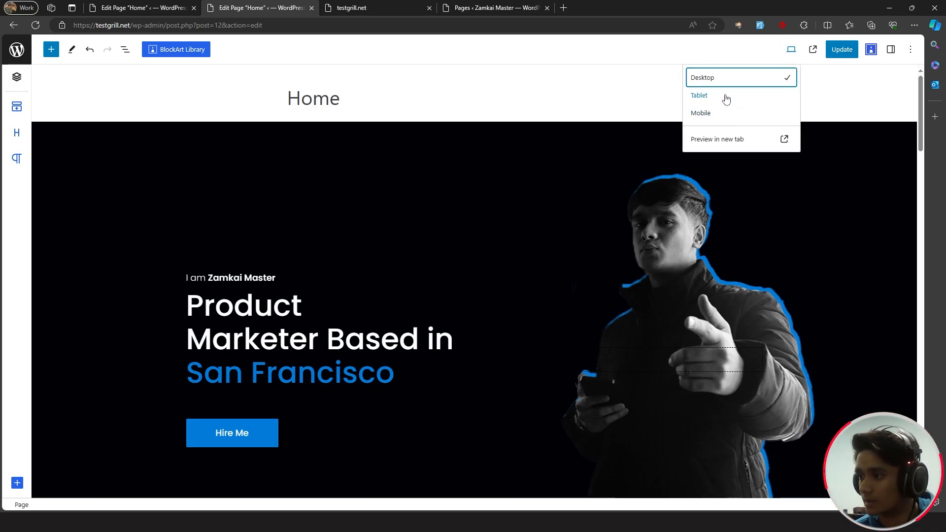
click(720, 113)
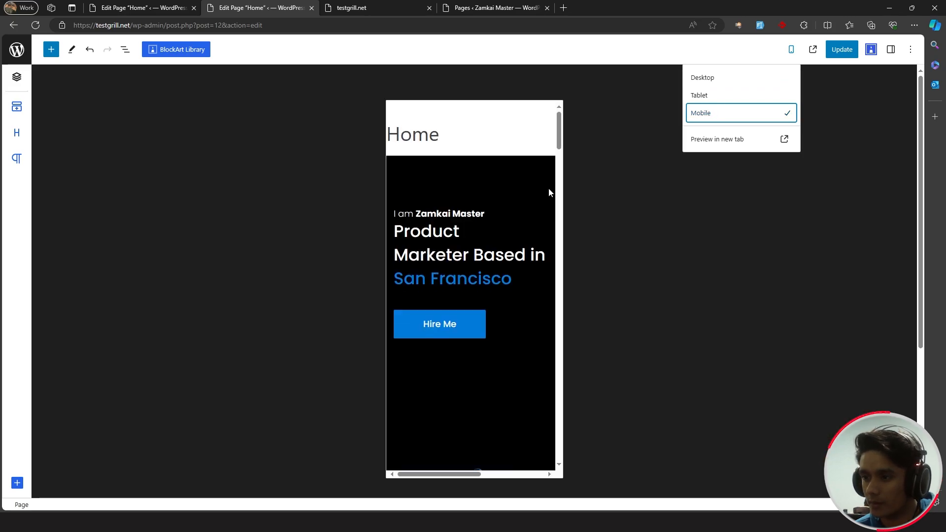
click(539, 175)
scroll(539, 173, down, 10)
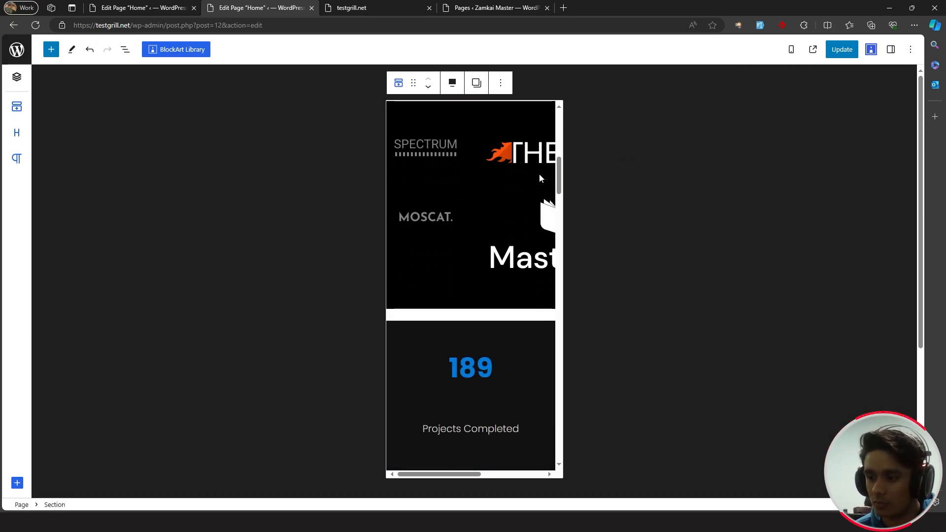
scroll(540, 176, down, 5)
scroll(539, 177, down, 5)
scroll(539, 177, down, 15)
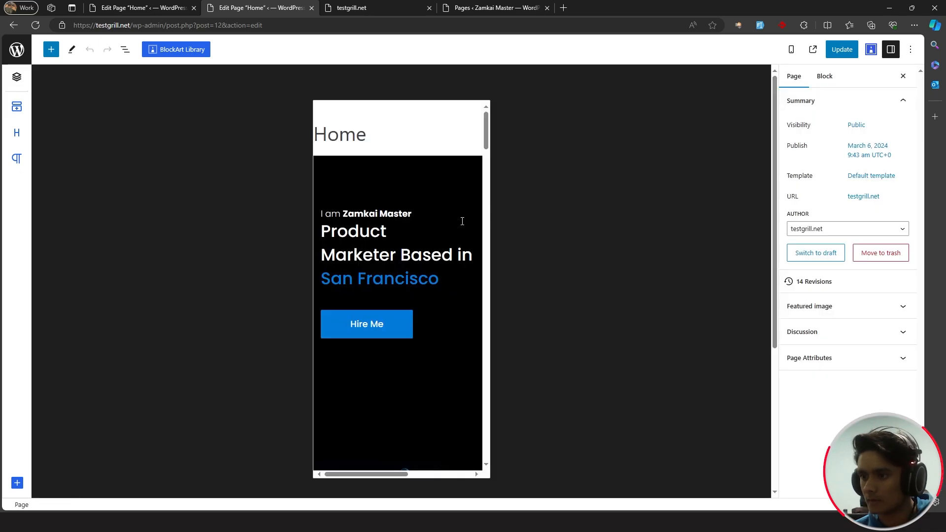
scroll(463, 221, down, 3)
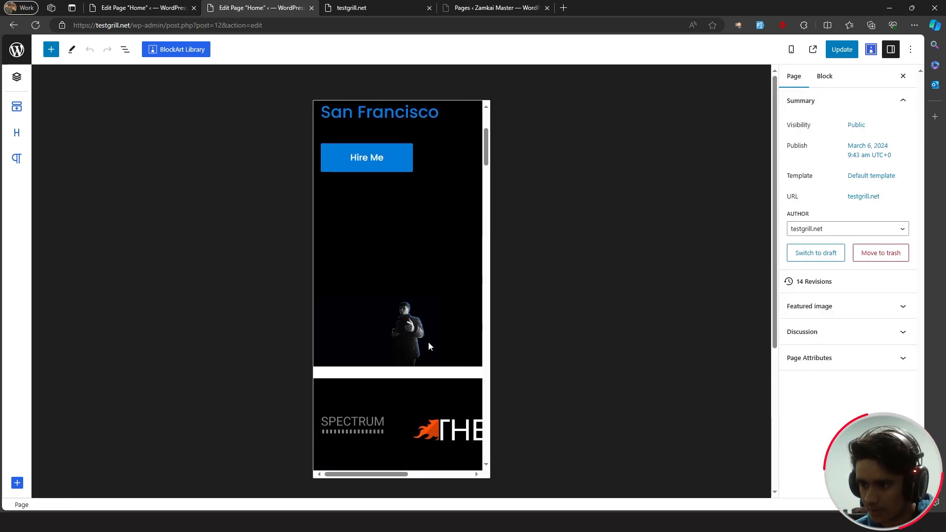
scroll(428, 343, up, 3)
click(325, 166)
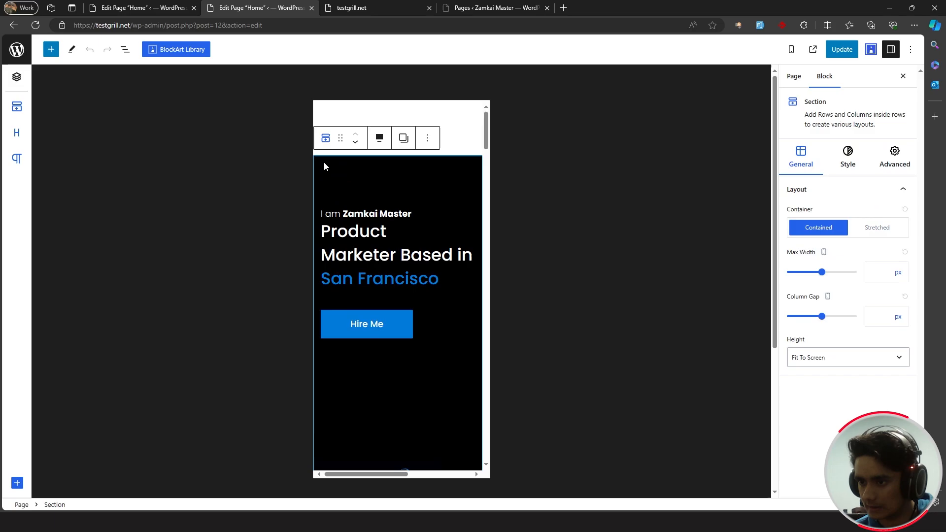
scroll(413, 205, down, 3)
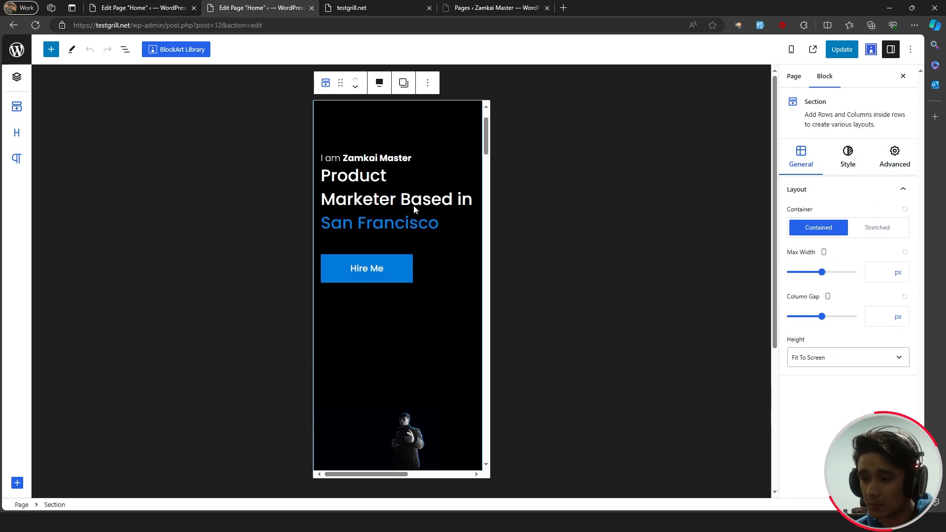
scroll(413, 205, up, 3)
- Compare with the live homepage, then reselect the hero section in the editor
click(369, 8)
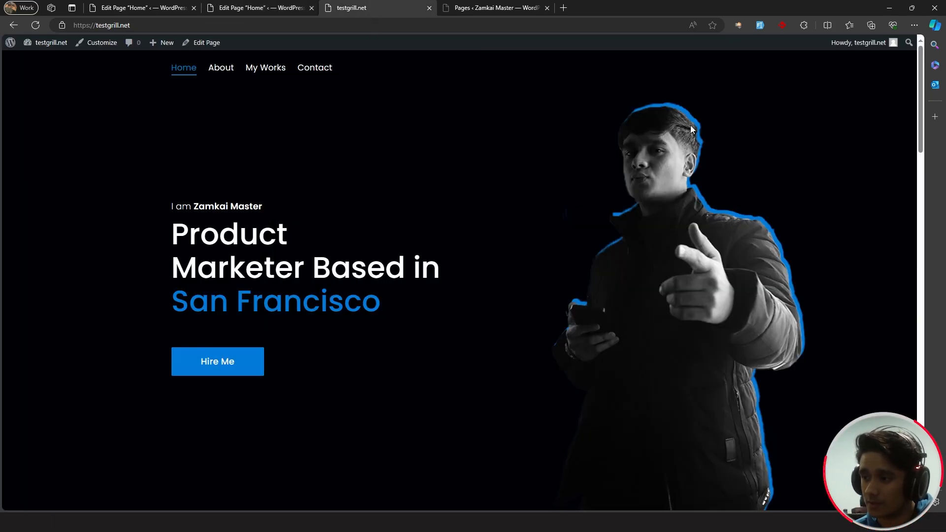
click(261, 7)
scroll(441, 280, down, 2)
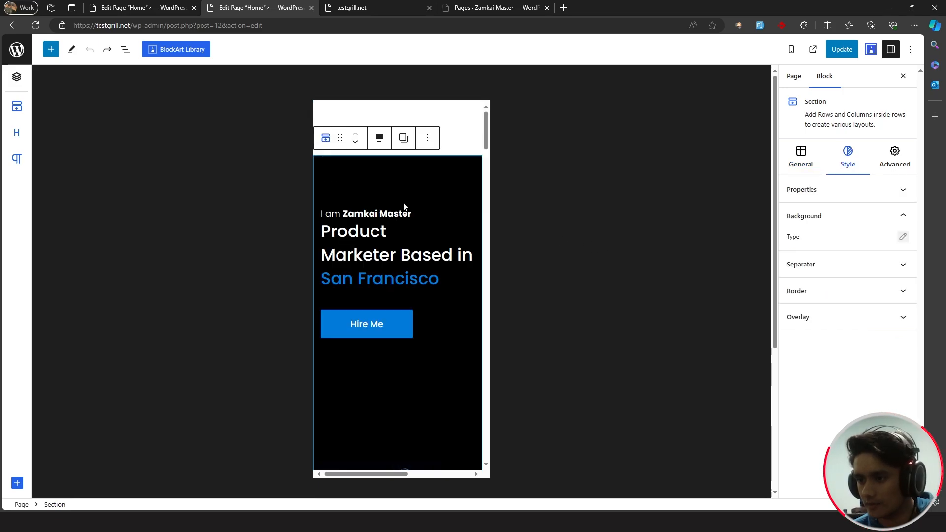
scroll(428, 215, down, 3)
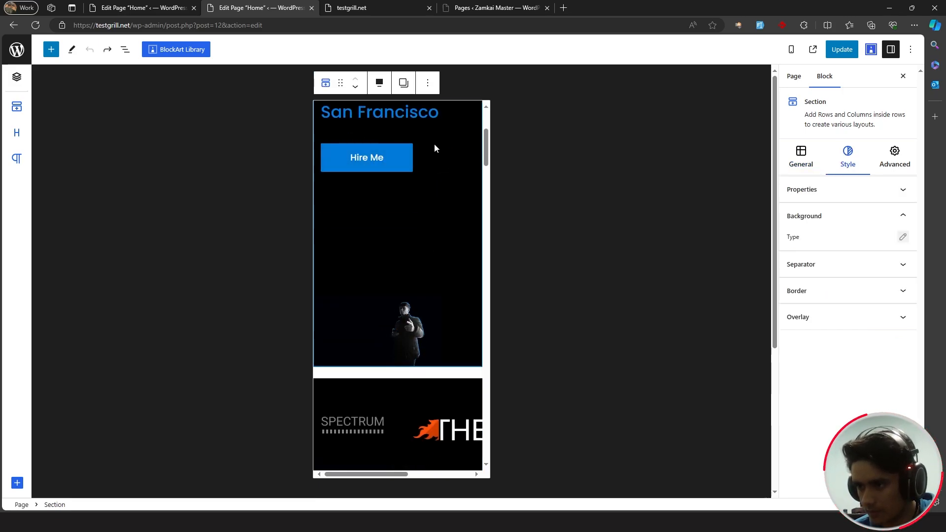
drag(488, 153, 486, 136)
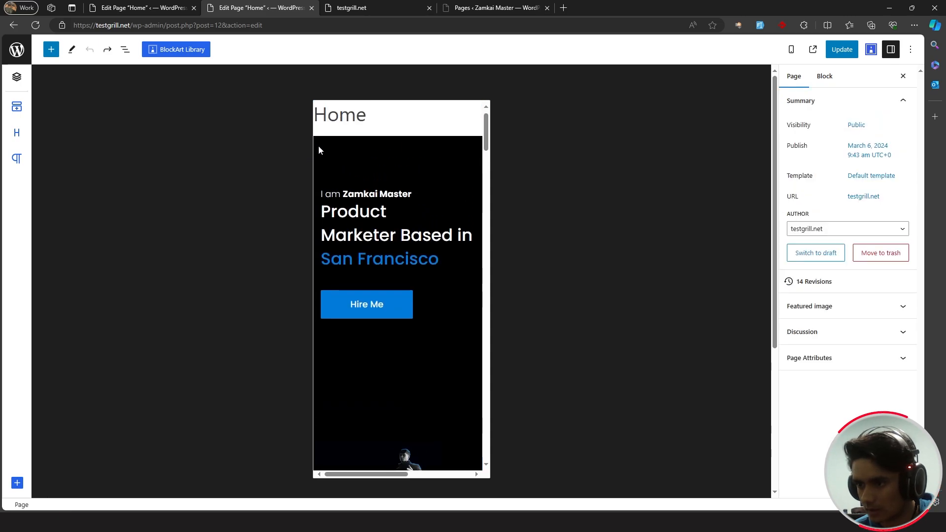
click(319, 147)
- Set the hero background size to Auto and move its focal point to 68% / 30%
click(903, 237)
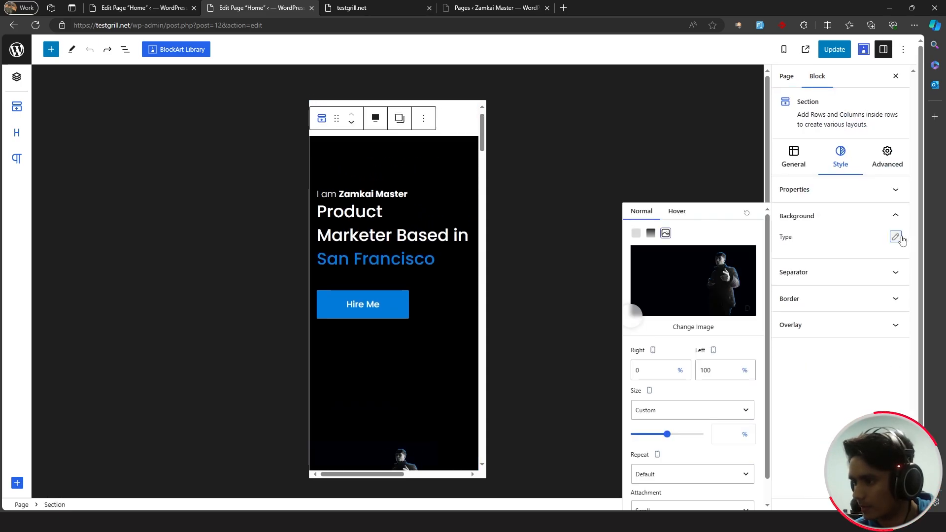
click(708, 410)
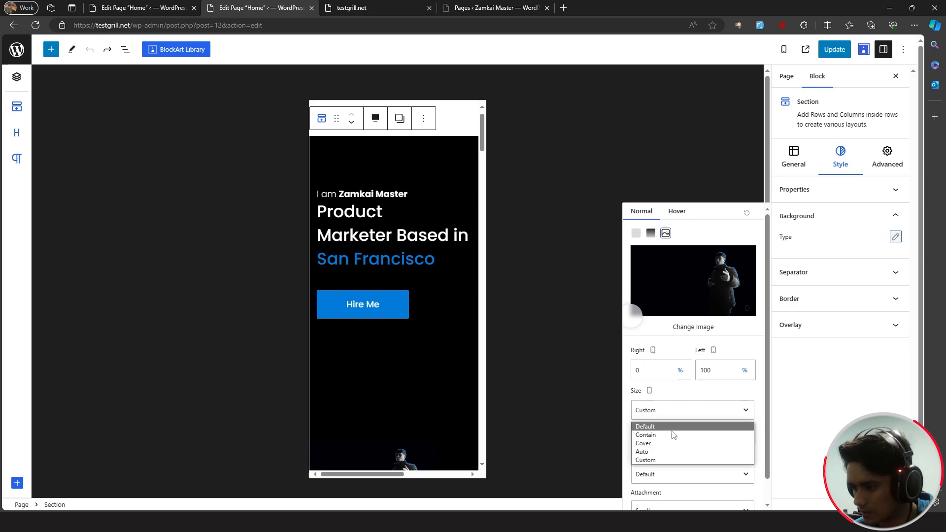
click(658, 452)
drag(641, 314, 723, 267)
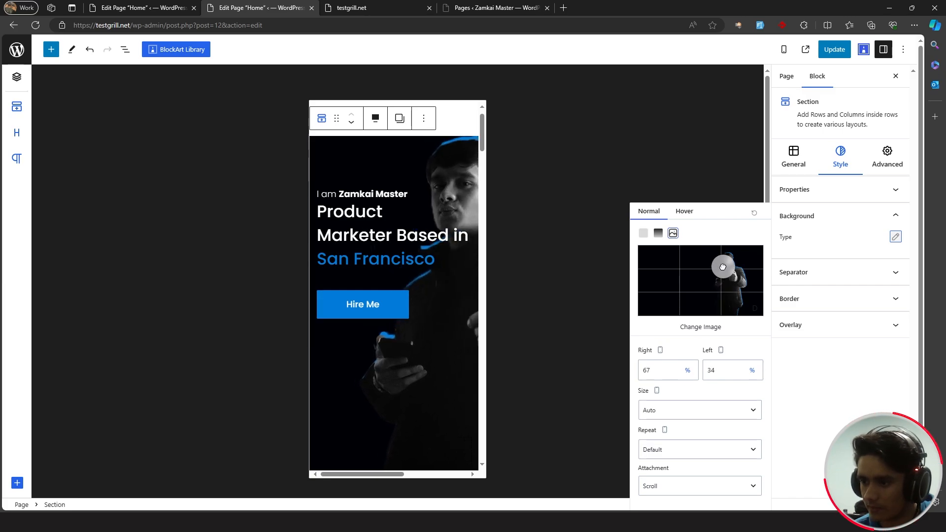
scroll(435, 265, up, 1)
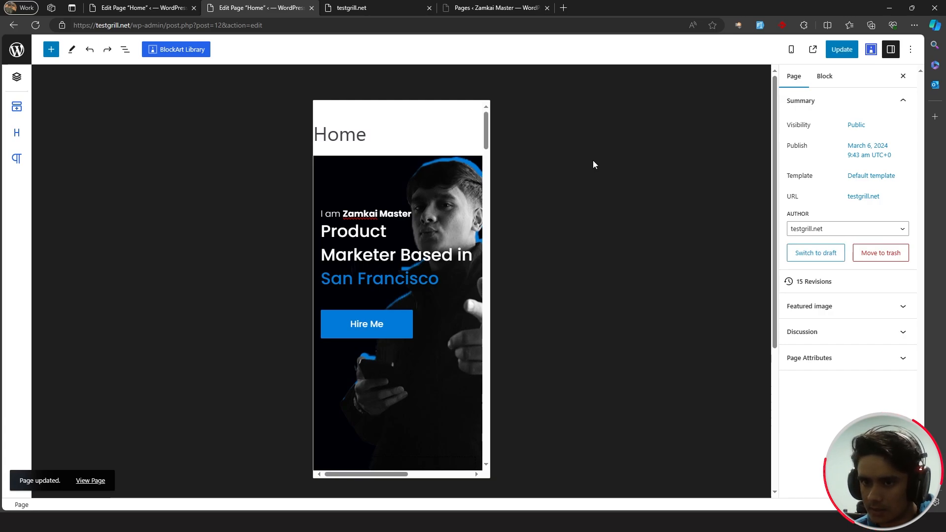
- Set the 'I am Zamkai Master' intro heading's font size to 15 px
click(416, 215)
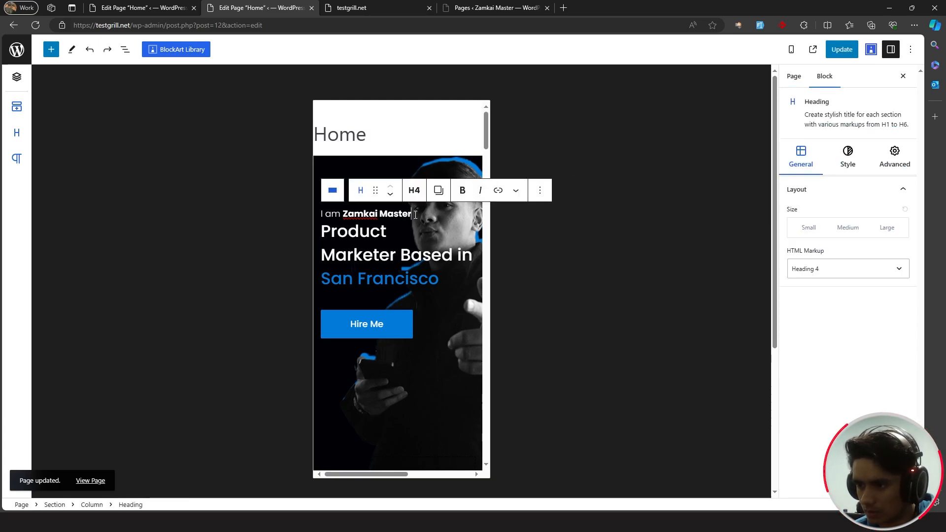
click(847, 161)
click(902, 288)
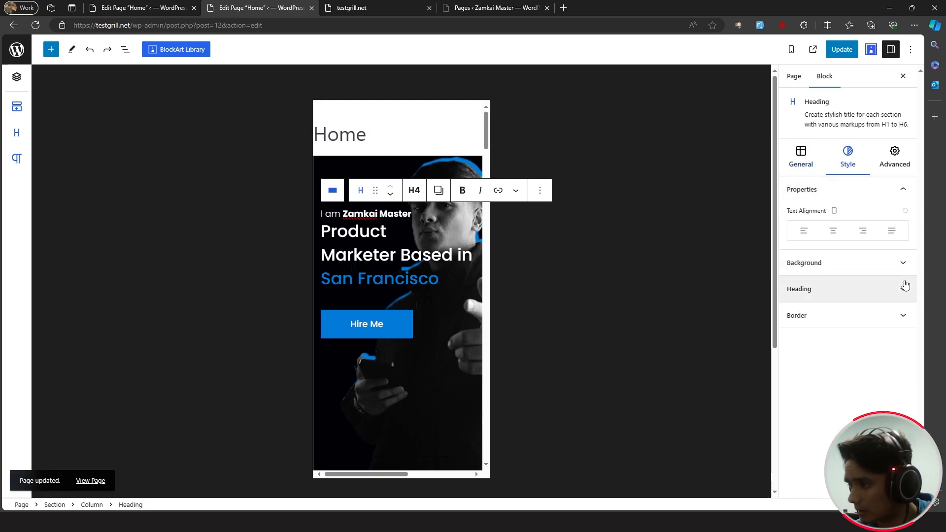
click(903, 283)
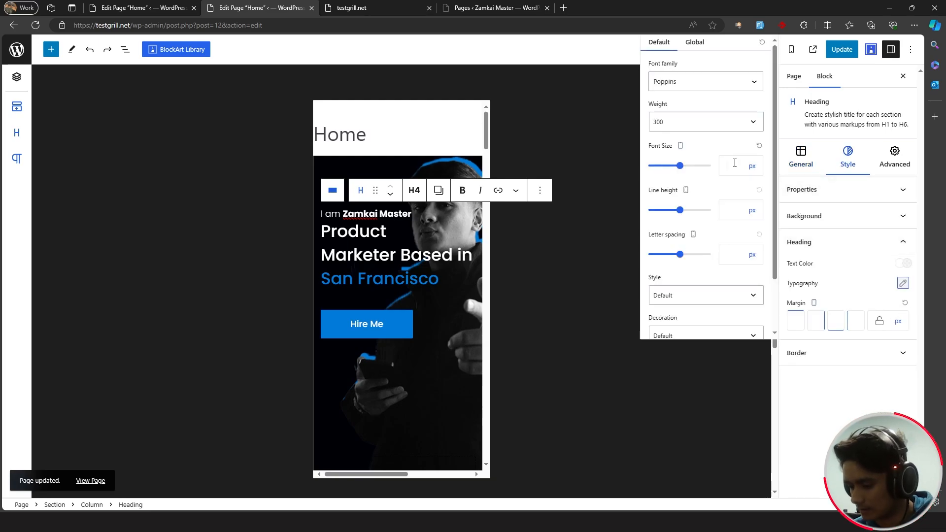
text(19)
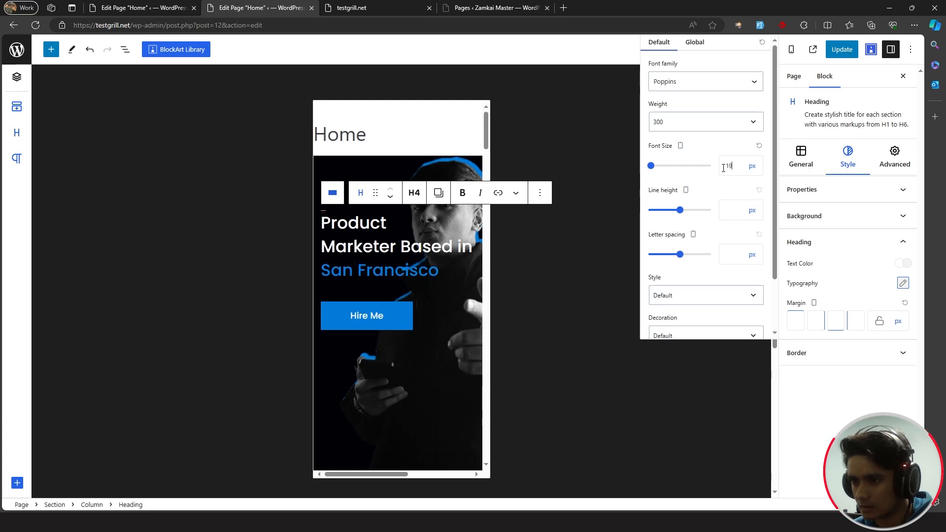
key(Up)
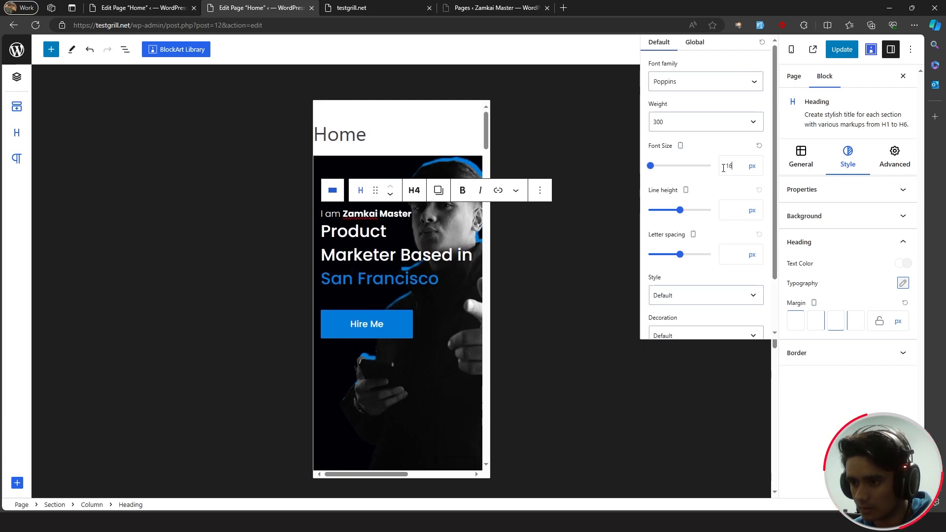
key(Down)
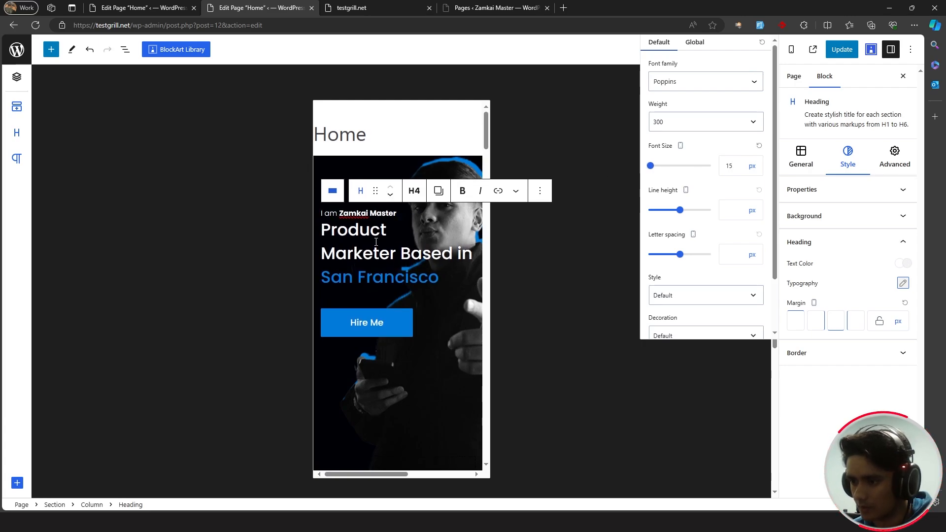
- Undo a stray edit on the Product Marketer heading and update the Home page
click(445, 277)
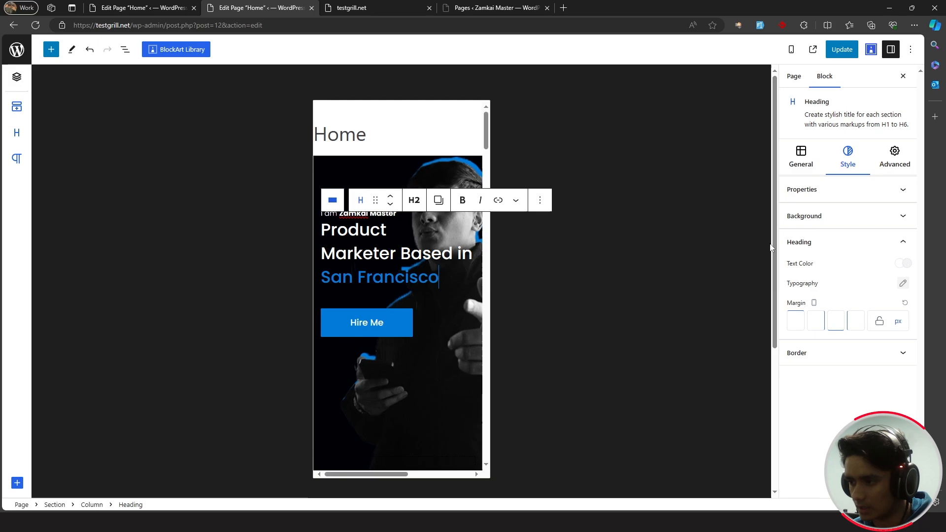
click(903, 283)
key(ctrl+z)
scroll(453, 268, down, 1)
scroll(452, 268, up, 1)
scroll(453, 270, down, 4)
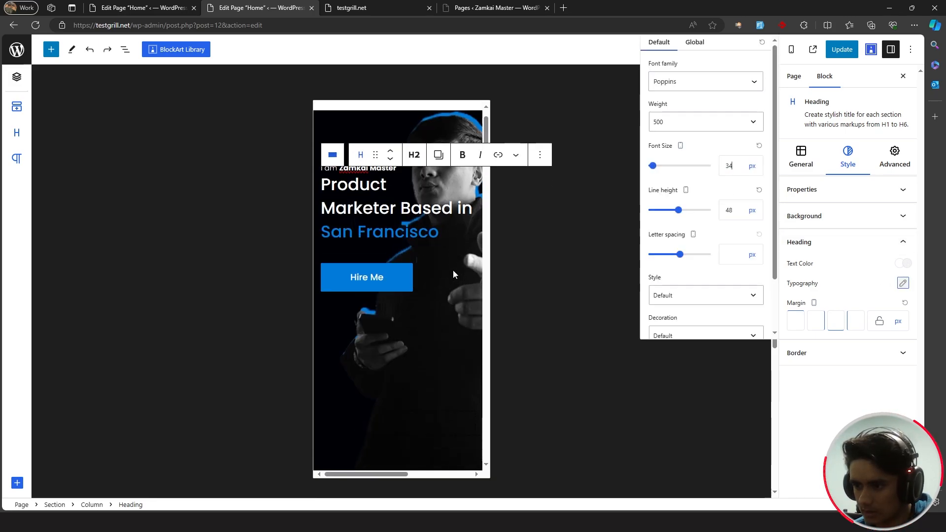
scroll(453, 270, up, 4)
click(837, 56)
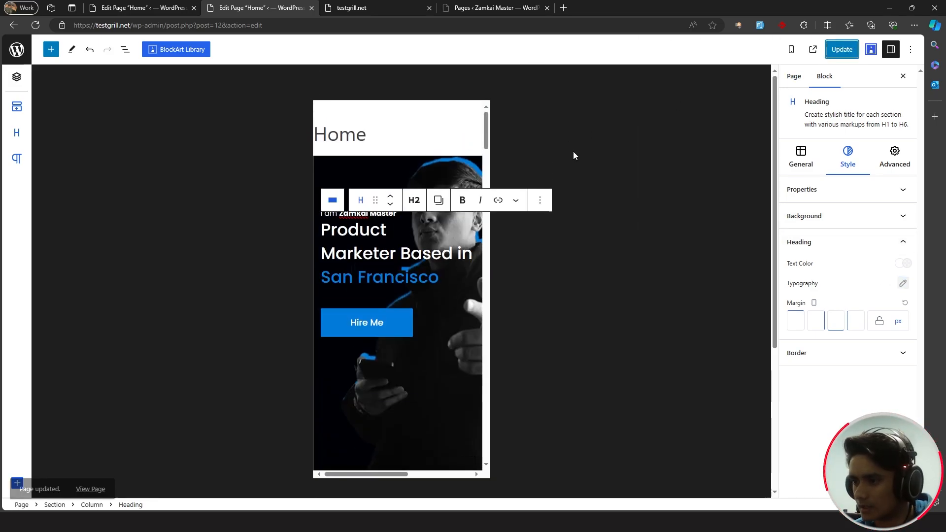
click(504, 143)
scroll(467, 198, down, 1)
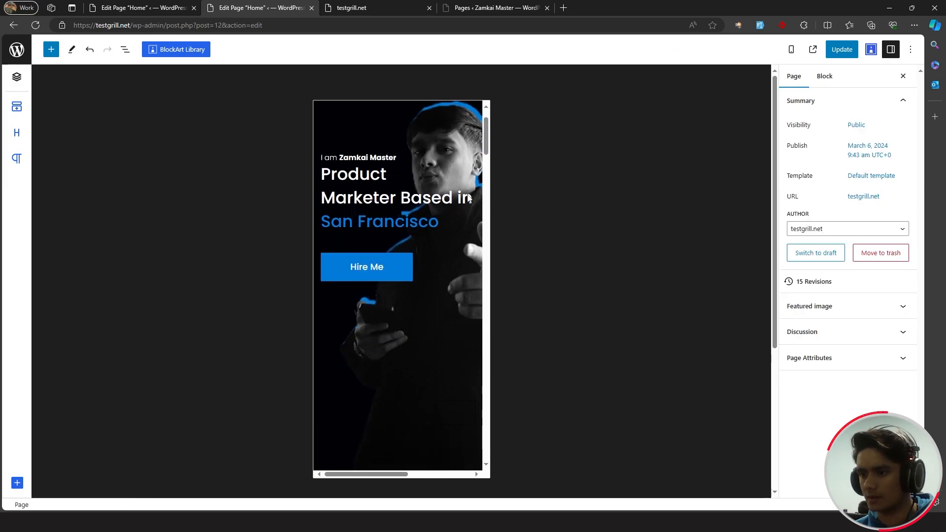
- Shrink the ThemeGrill logo's width in mobile view
drag(486, 151, 486, 183)
click(449, 214)
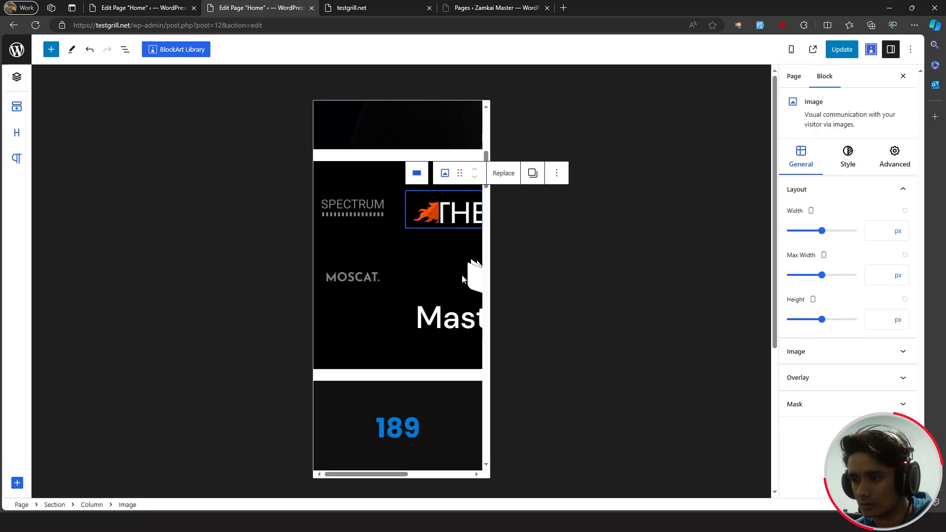
click(463, 278)
click(440, 216)
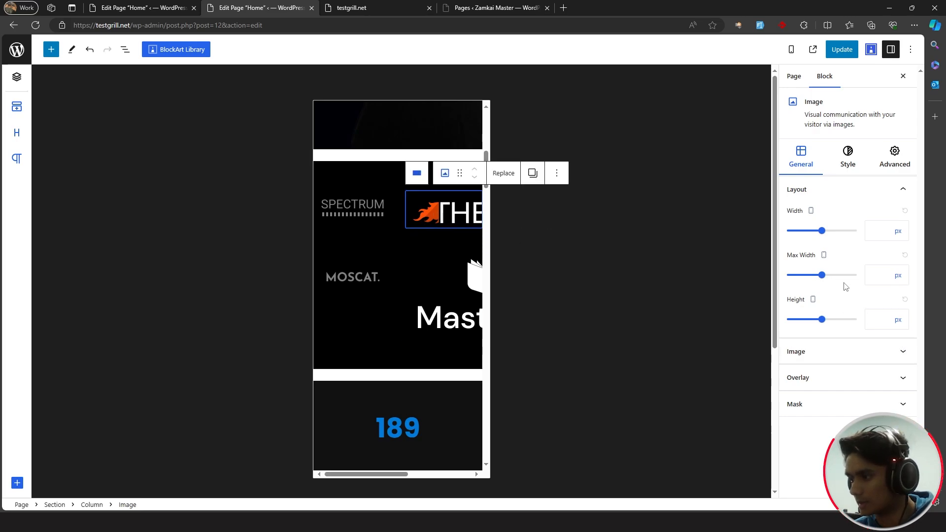
drag(822, 231, 790, 232)
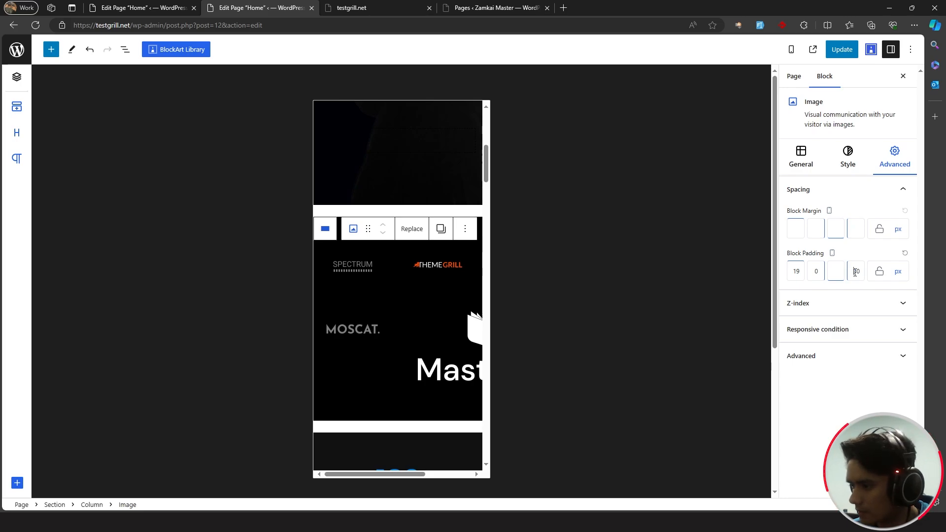
- Reduce the Masteriyo logo's width to 93 px and save the page
click(466, 345)
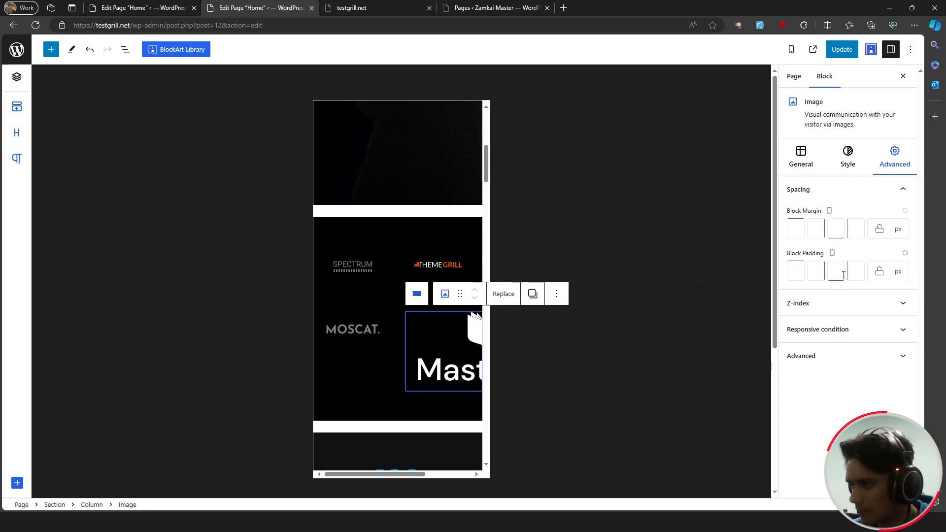
click(822, 166)
key(ctrl+s)
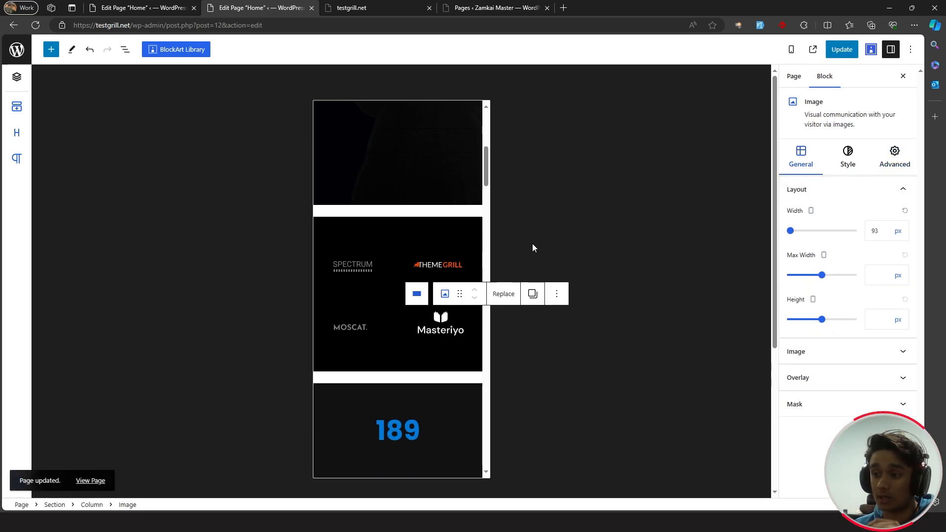
click(454, 233)
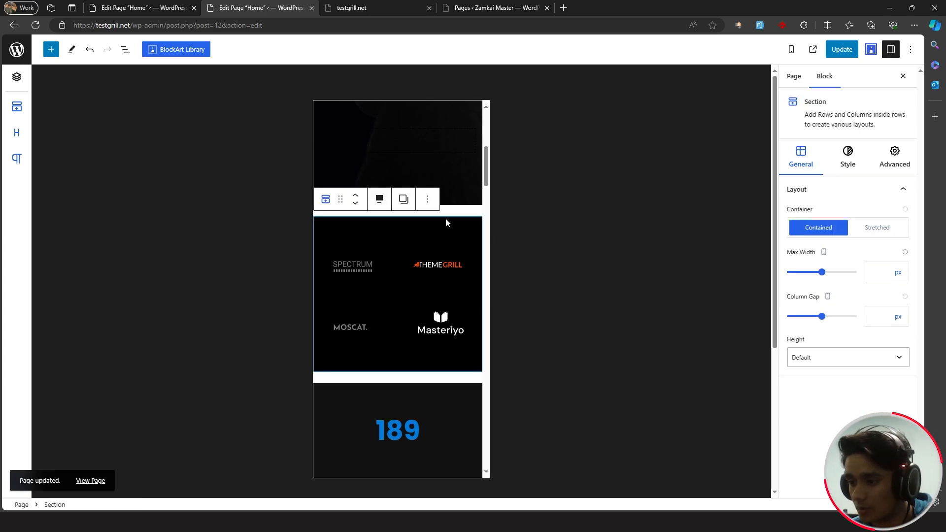
- Save the Home page with Ctrl+S
scroll(447, 217, down, 10)
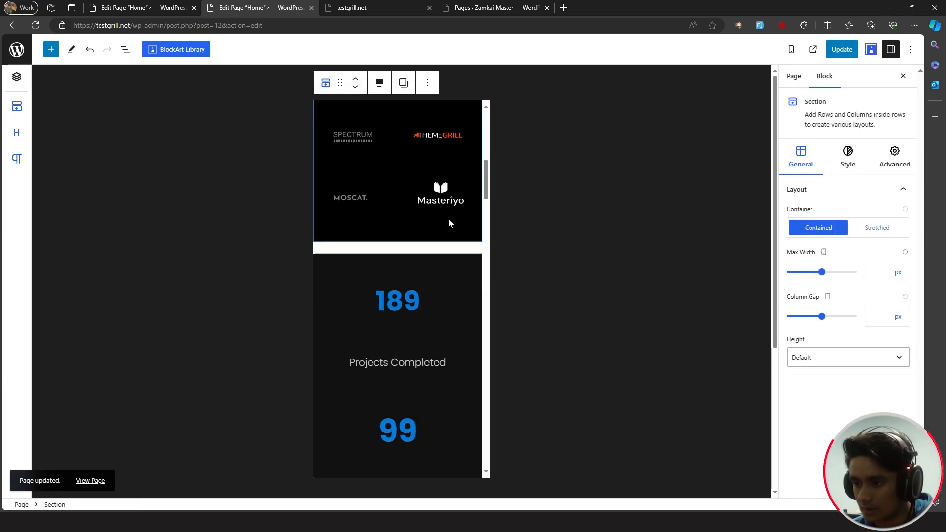
scroll(448, 223, down, 10)
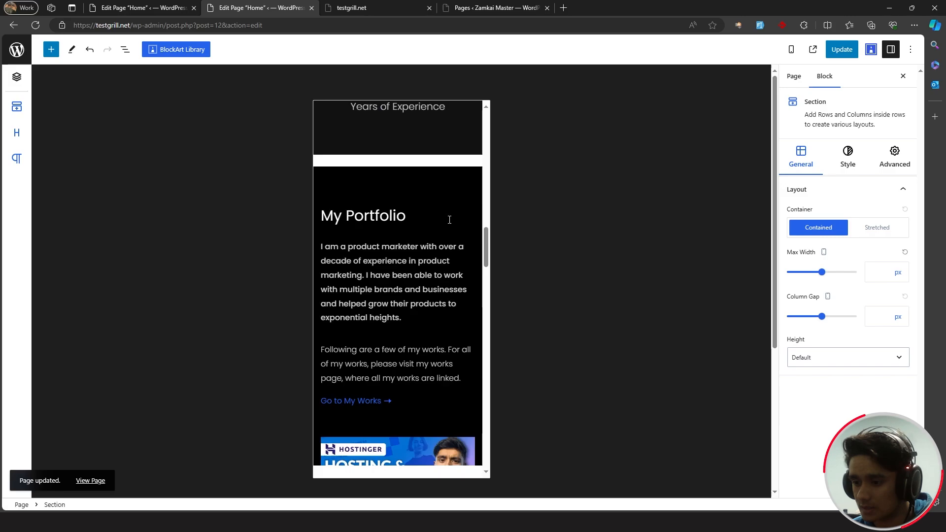
scroll(477, 316, up, 5)
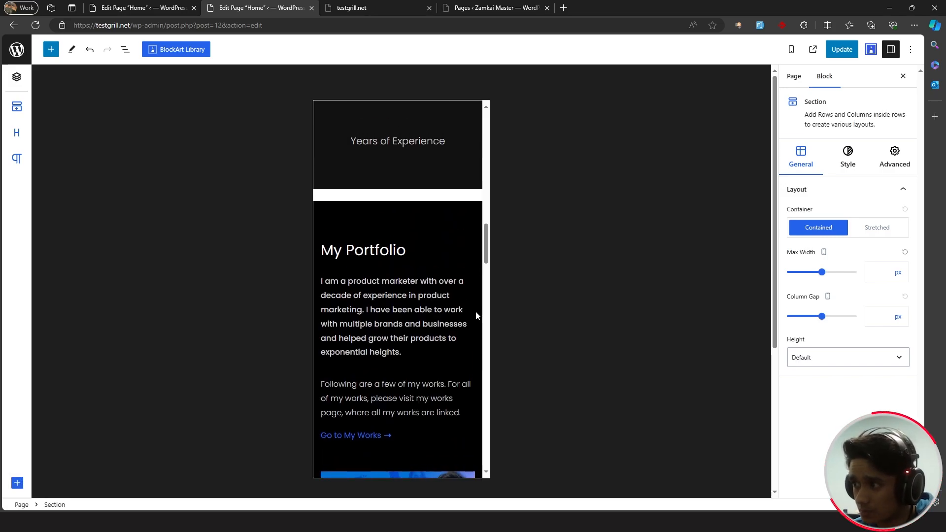
key(ctrl+s)
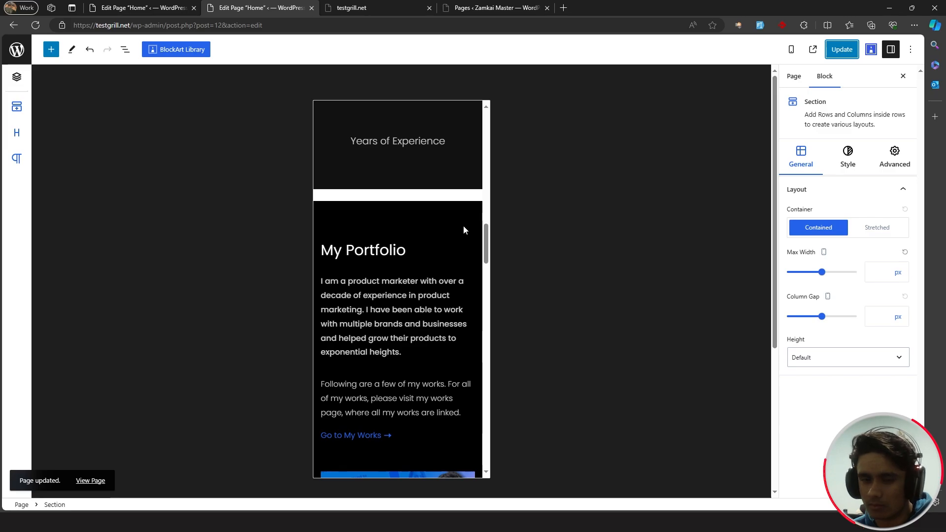
- Switch the editor preview from mobile back to Desktop
scroll(471, 230, down, 12)
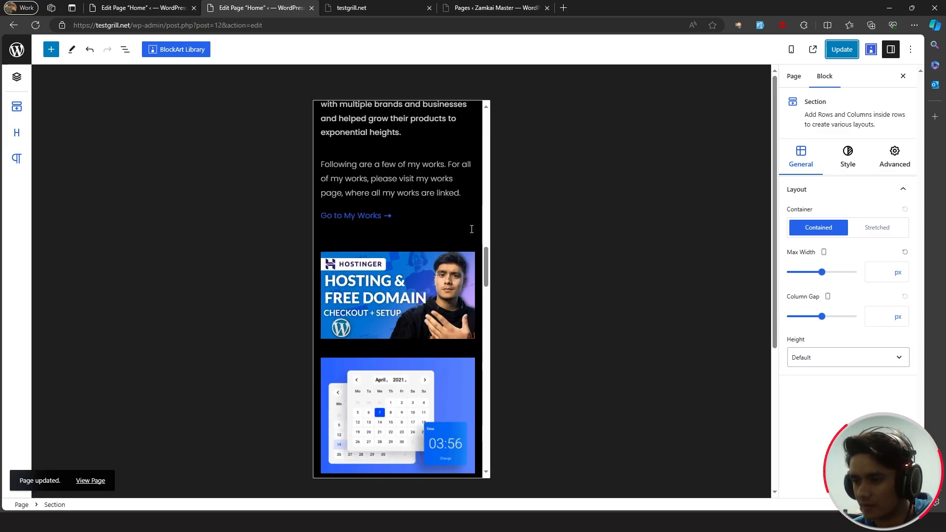
scroll(477, 238, down, 5)
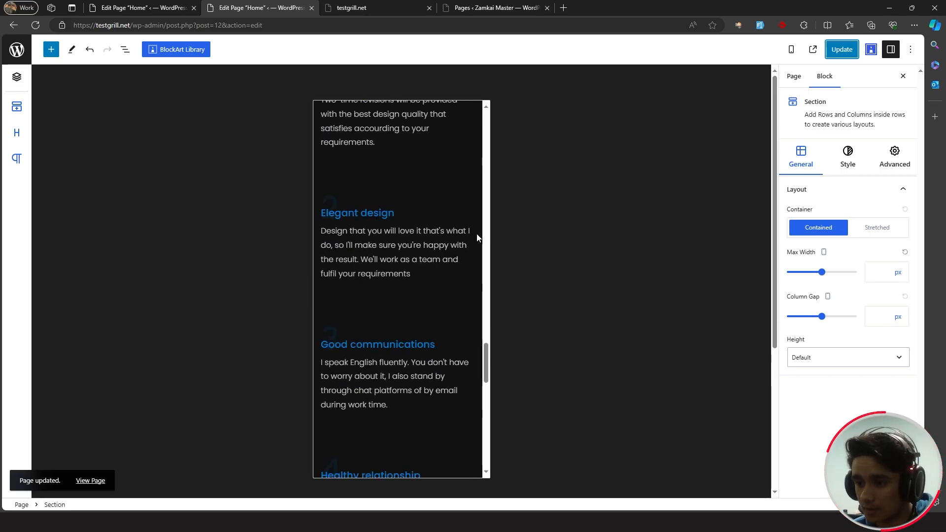
scroll(478, 238, down, 3)
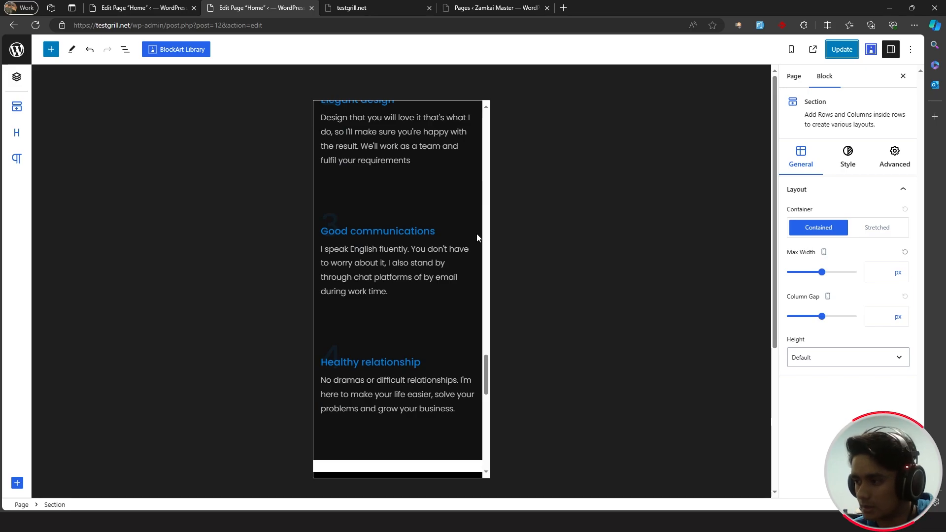
scroll(477, 238, down, 5)
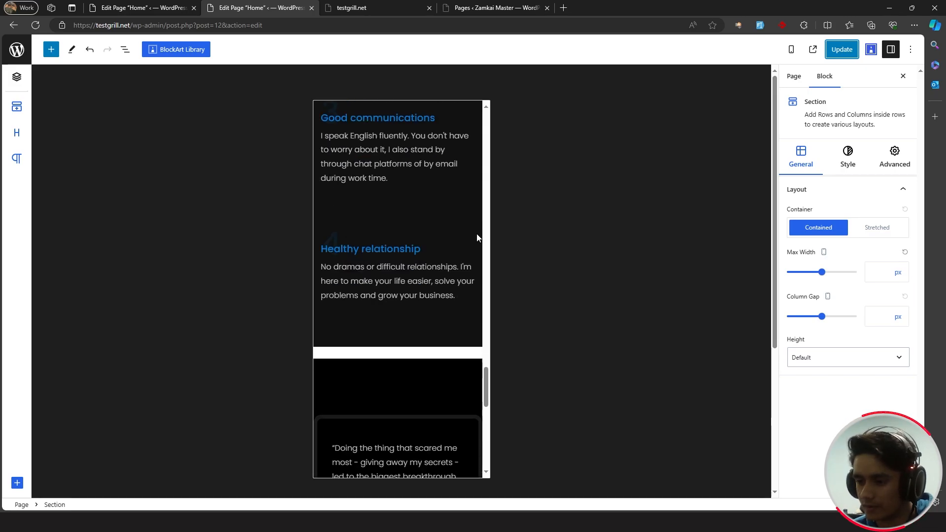
click(794, 50)
click(724, 78)
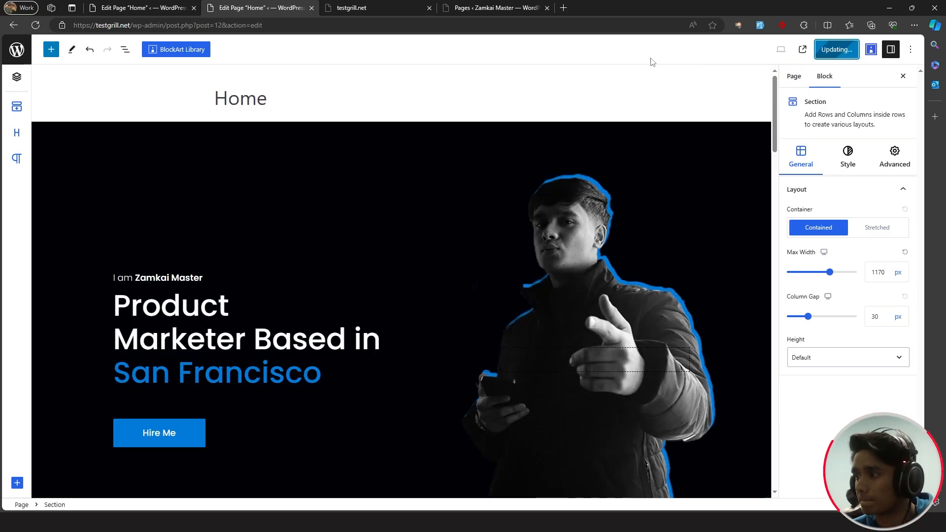
- Open the live testgrill.net homepage and scroll through its sections
click(364, 7)
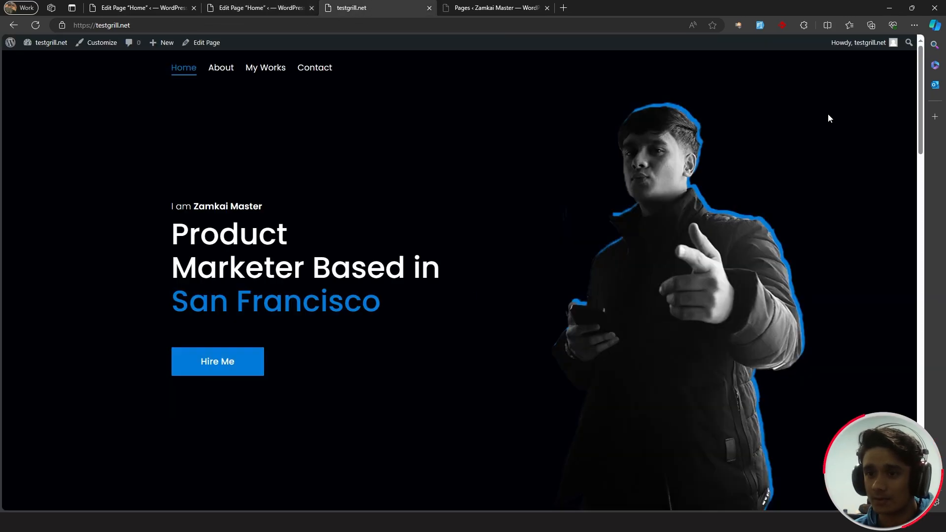
scroll(857, 124, down, 3)
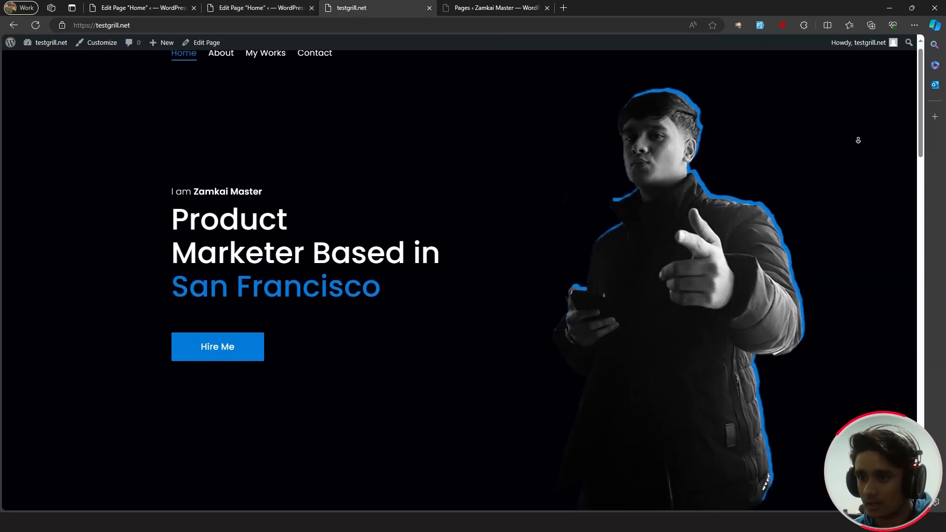
scroll(856, 158, down, 12)
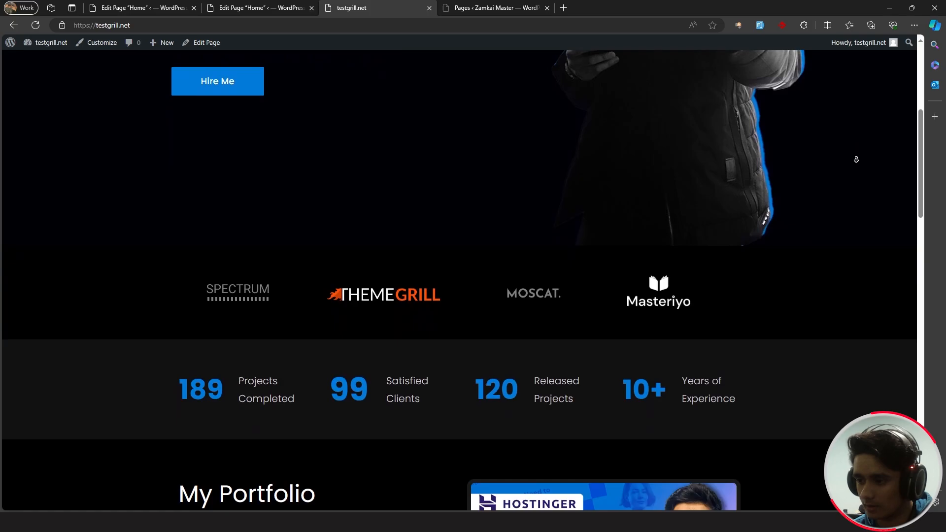
scroll(857, 181, down, 14)
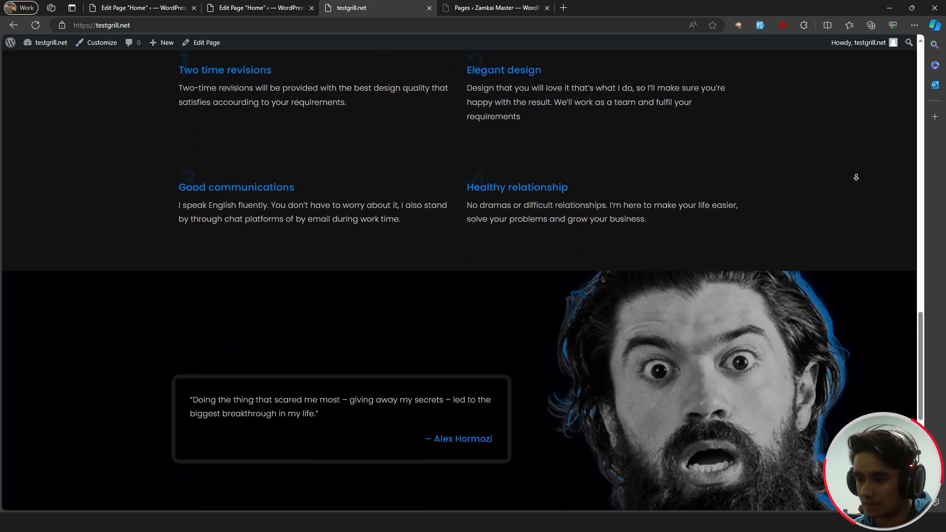
scroll(849, 182, up, 8)
scroll(848, 181, up, 18)
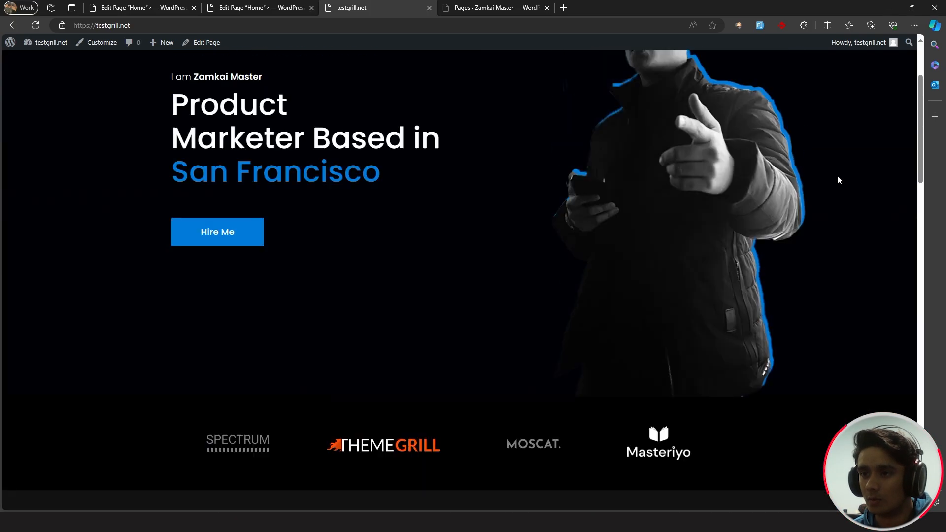
- Visit the About, My Works and Contact pages, then go back to Home
click(219, 70)
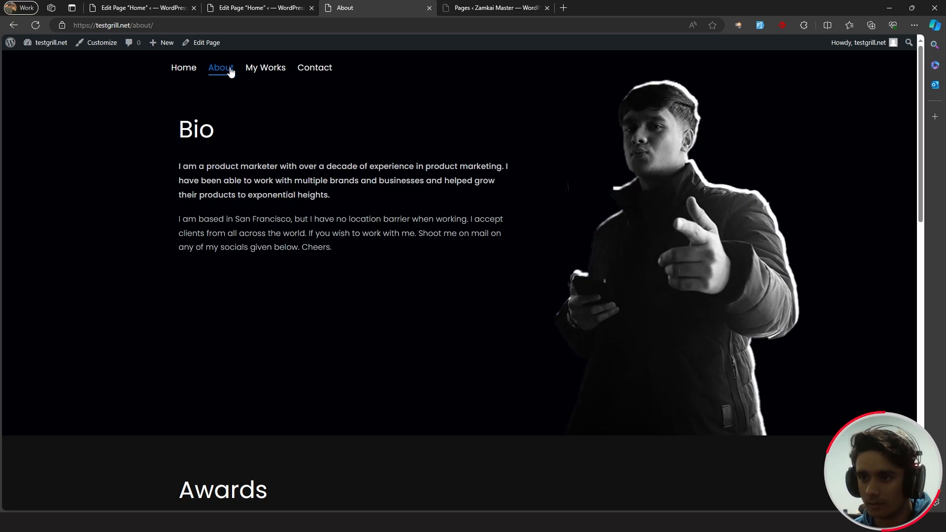
click(257, 72)
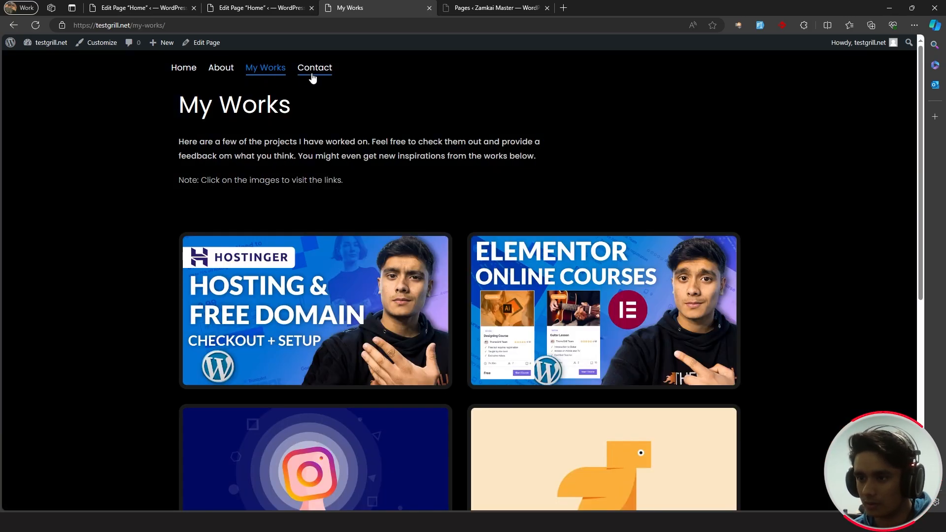
click(312, 78)
click(278, 74)
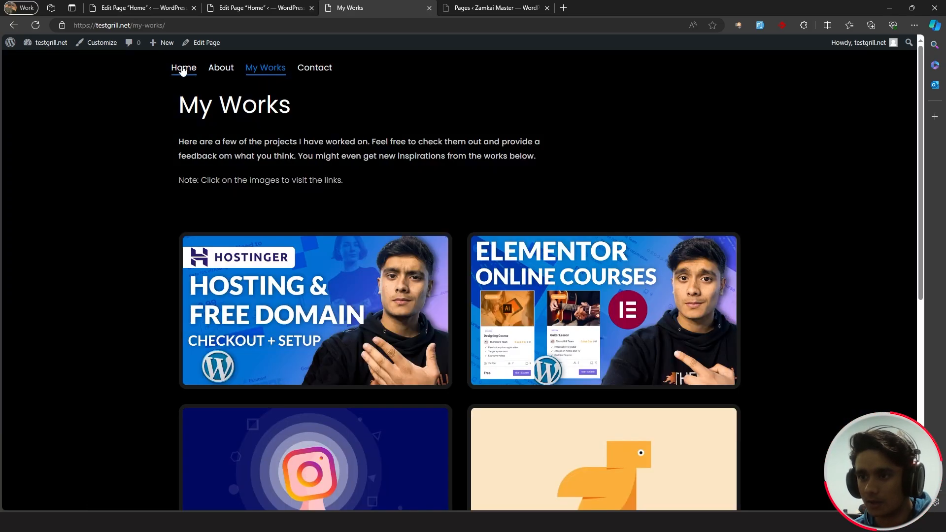
click(184, 72)
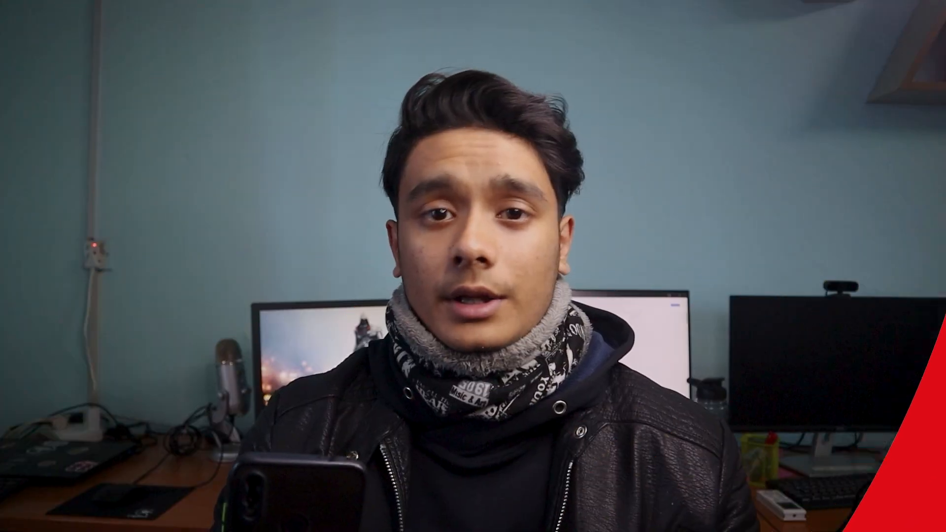